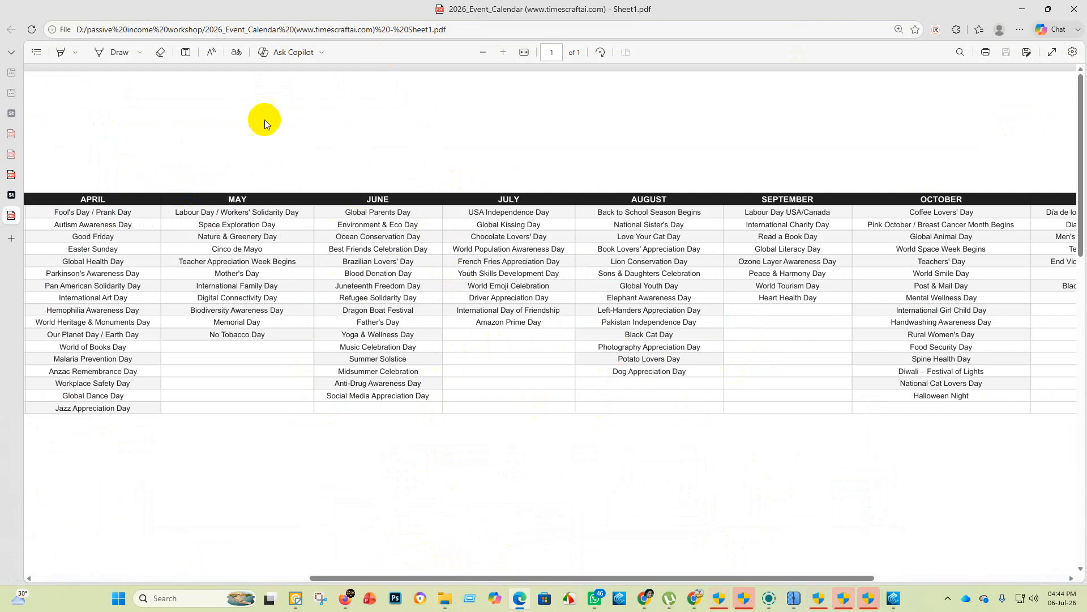
Step: Examine the month columns of the 2026 event calendar and highlight Chocolate Lovers' Day under July
{"action": "left_click_drag", "start_coordinate": [479, 198], "coordinate": [493, 197]}
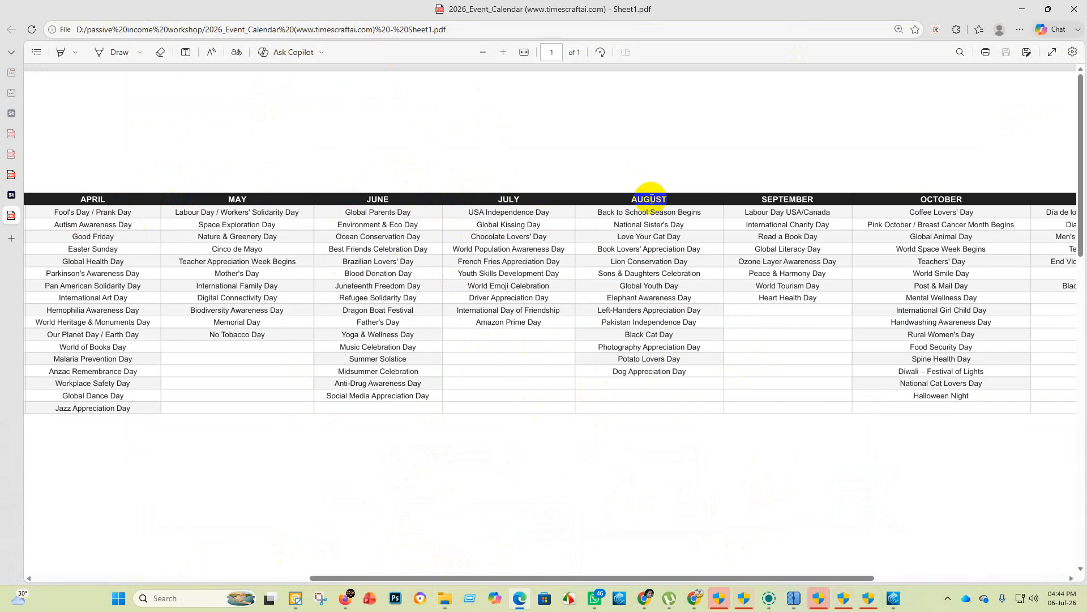
{"action": "left_click", "coordinate": [684, 204]}
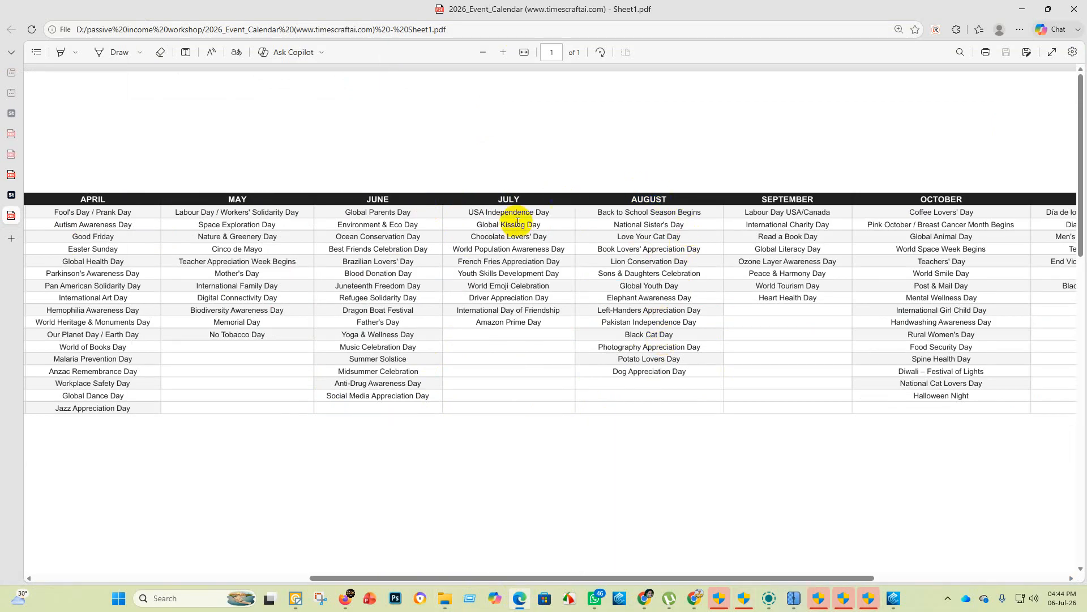
{"action": "left_click", "coordinate": [596, 206]}
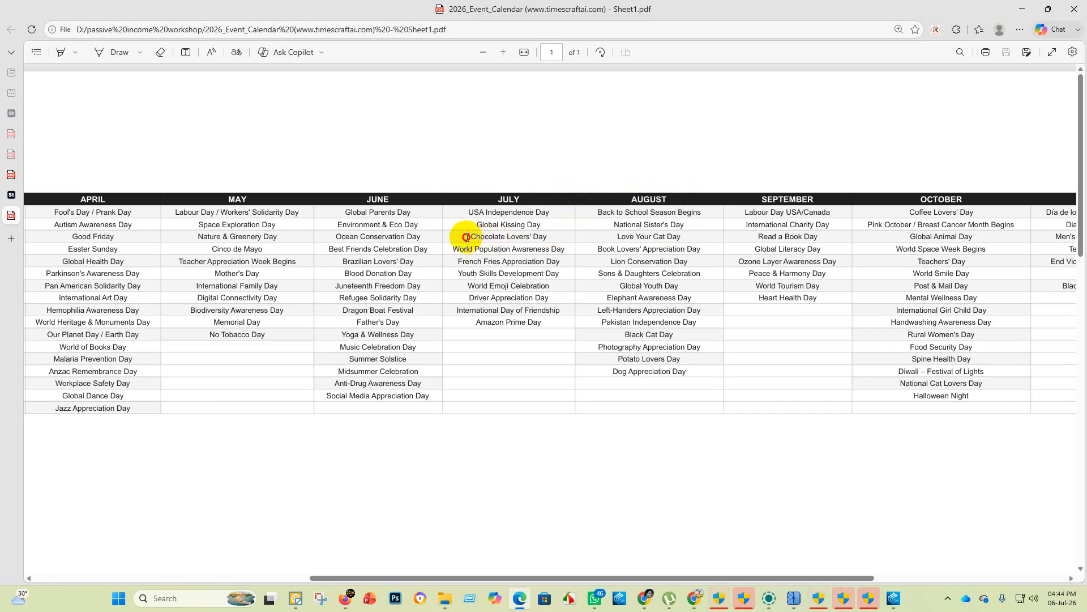
{"action": "left_click_drag", "start_coordinate": [467, 237], "coordinate": [533, 236]}
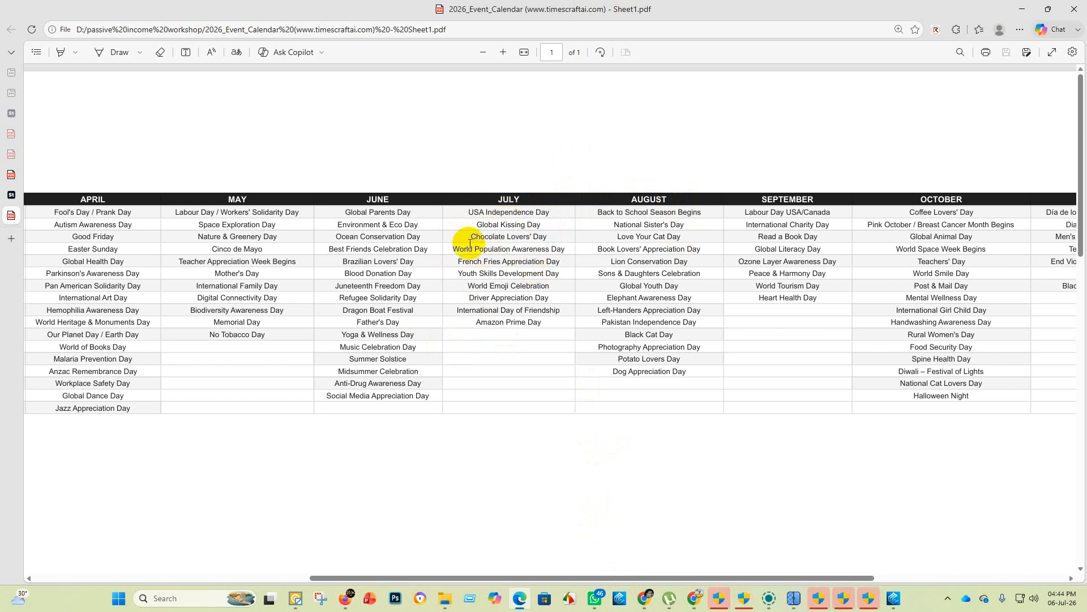
{"action": "left_click_drag", "start_coordinate": [470, 236], "coordinate": [549, 239]}
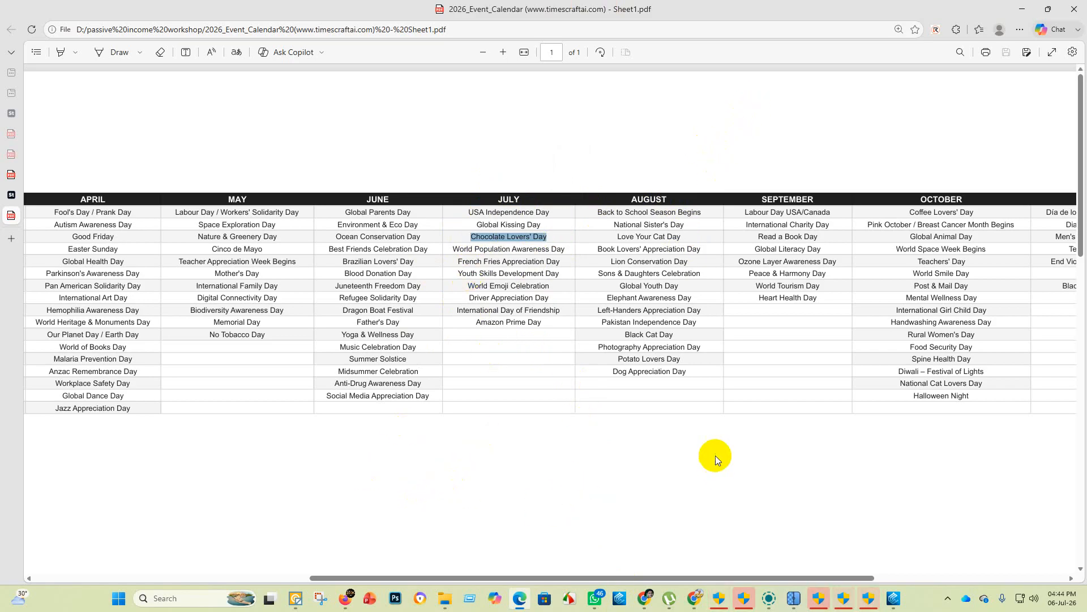
Step: Switch to the Adobe Stock contributor dashboard in Chrome and look through the most downloaded portfolio items
{"action": "left_click", "coordinate": [644, 599]}
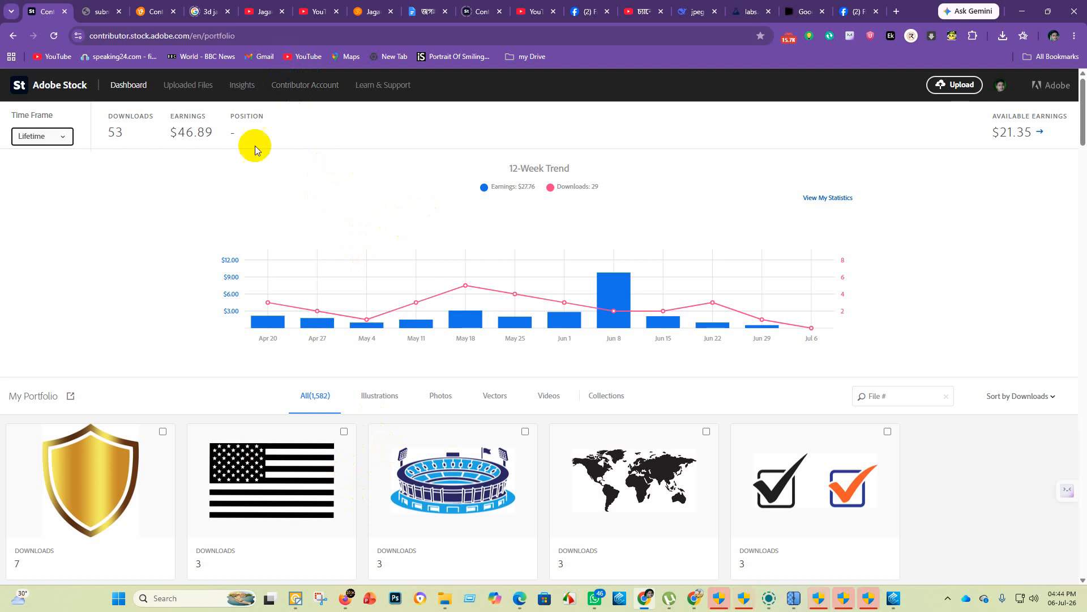
{"action": "scroll", "coordinate": [284, 250], "scroll_direction": "down", "scroll_amount": 11}
{"action": "scroll", "coordinate": [350, 281], "scroll_direction": "down", "scroll_amount": 5}
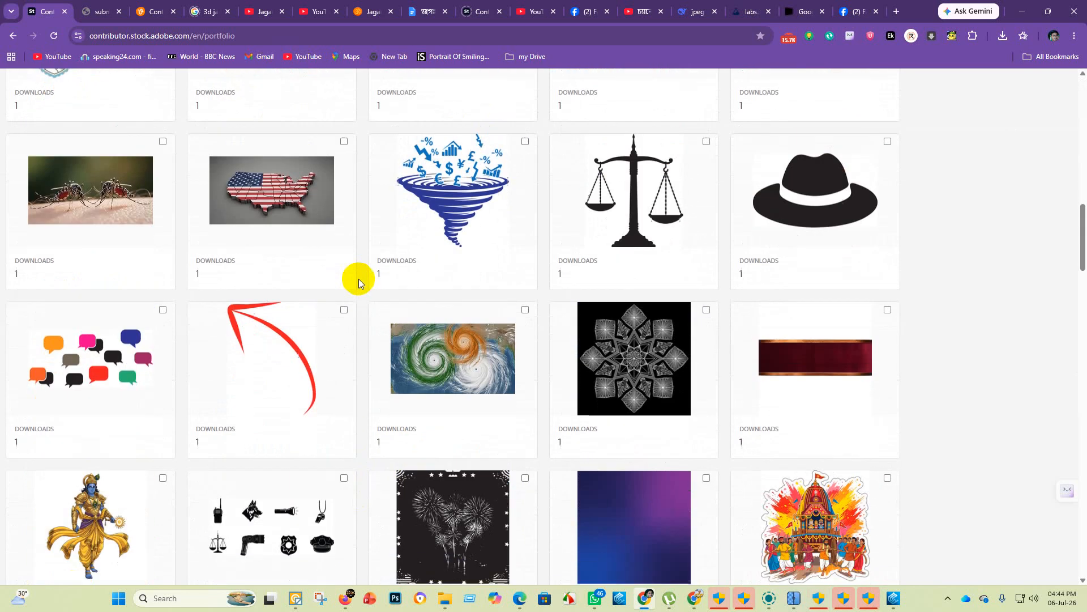
{"action": "scroll", "coordinate": [287, 215], "scroll_direction": "up", "scroll_amount": 15}
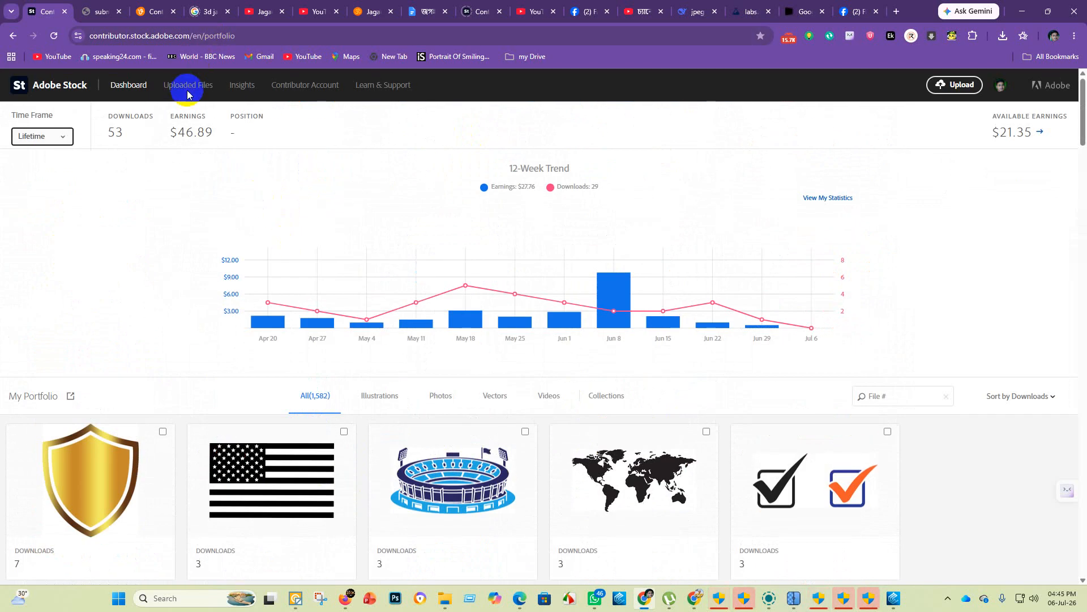
Step: Open the uploaded files and review the new artwork and the files in review
{"action": "left_click", "coordinate": [188, 91]}
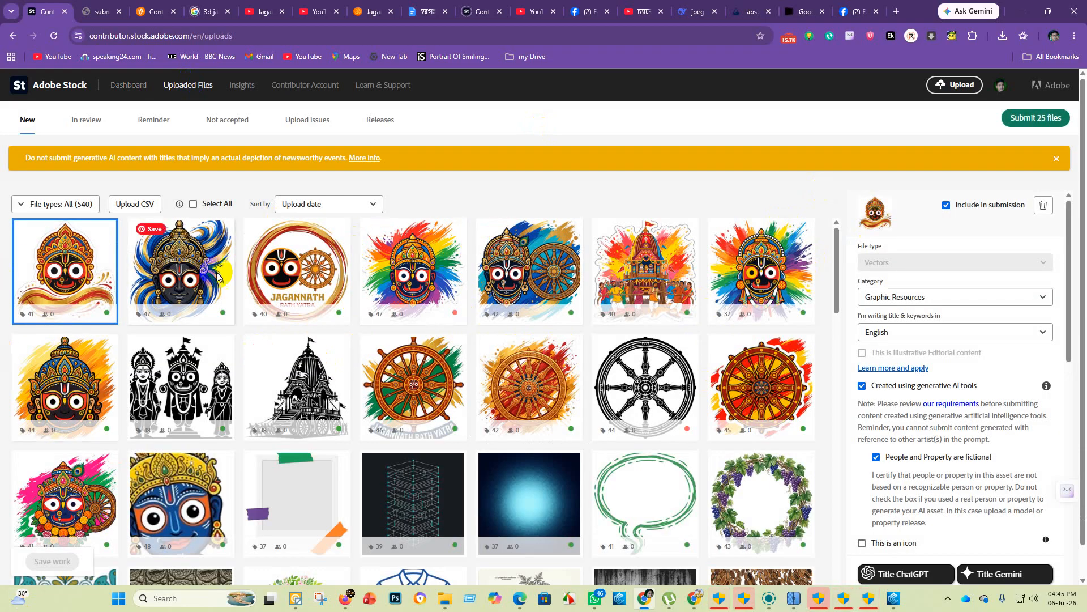
{"action": "left_click", "coordinate": [158, 270]}
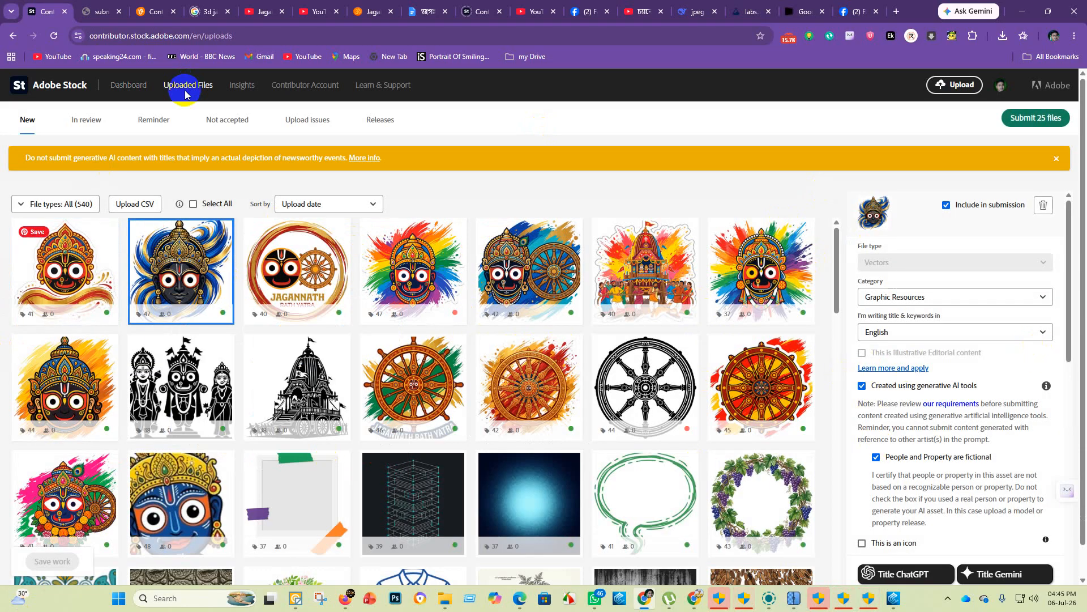
{"action": "left_click", "coordinate": [105, 126]}
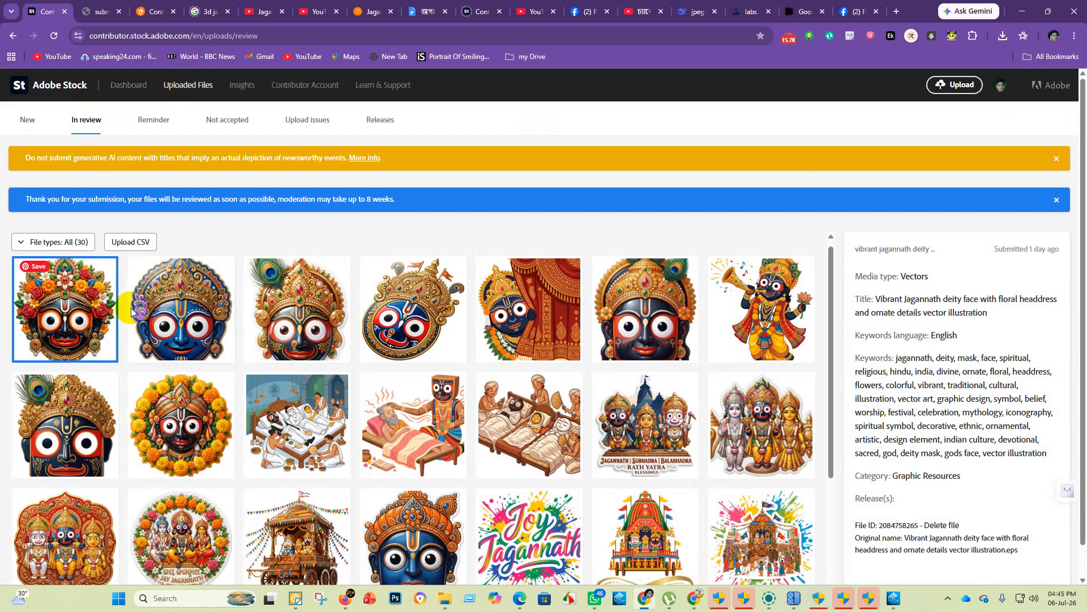
{"action": "scroll", "coordinate": [132, 311], "scroll_direction": "down", "scroll_amount": 6}
{"action": "scroll", "coordinate": [139, 272], "scroll_direction": "up", "scroll_amount": 6}
Step: Return to the dashboard and browse the portfolio down to the Rath Yatra and Joy Jagannath artwork
{"action": "left_click", "coordinate": [144, 91]}
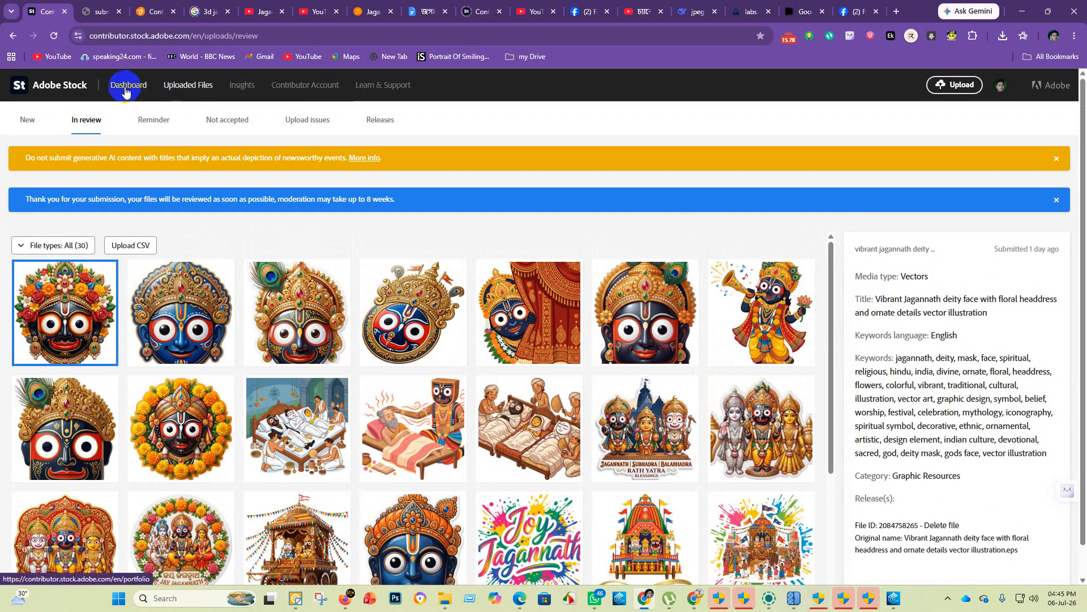
{"action": "scroll", "coordinate": [479, 311], "scroll_direction": "down", "scroll_amount": 12}
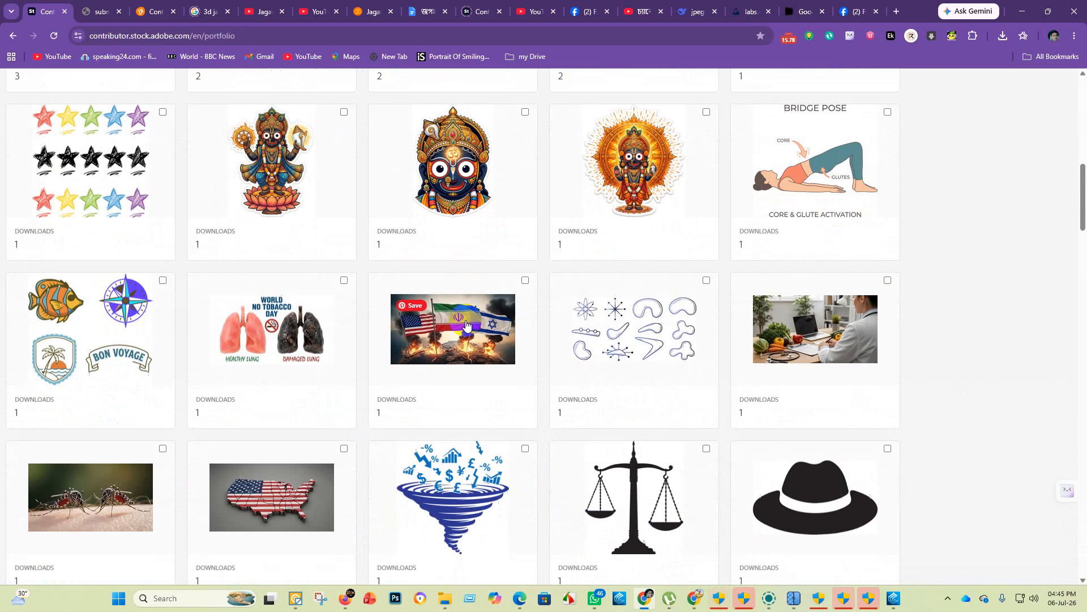
{"action": "scroll", "coordinate": [466, 324], "scroll_direction": "down", "scroll_amount": 20}
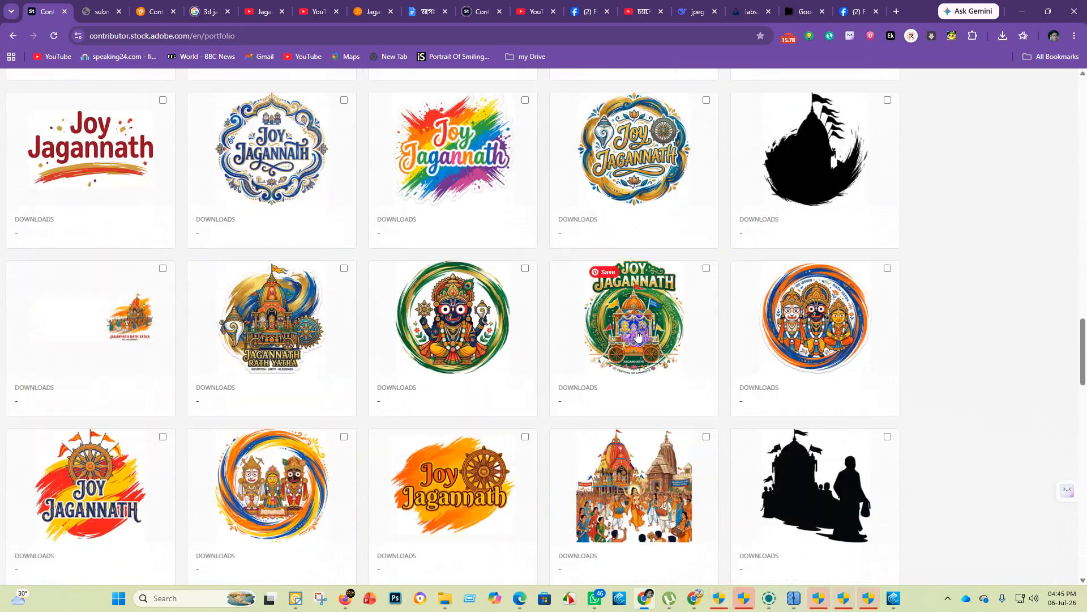
{"action": "scroll", "coordinate": [637, 334], "scroll_direction": "down", "scroll_amount": 20}
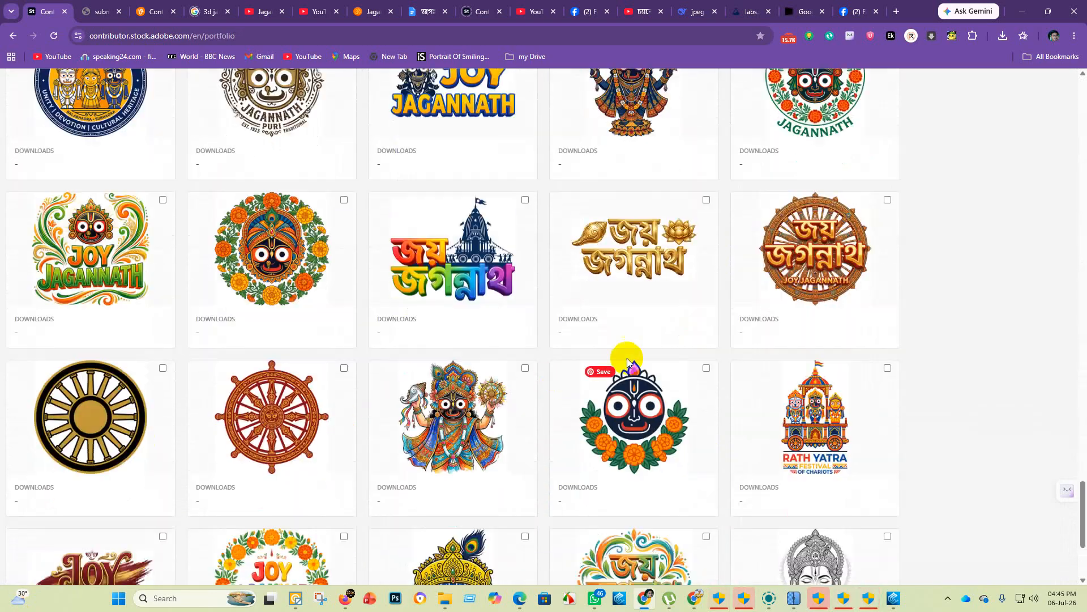
{"action": "scroll", "coordinate": [629, 360], "scroll_direction": "down", "scroll_amount": 5}
{"action": "scroll", "coordinate": [344, 332], "scroll_direction": "up", "scroll_amount": 20}
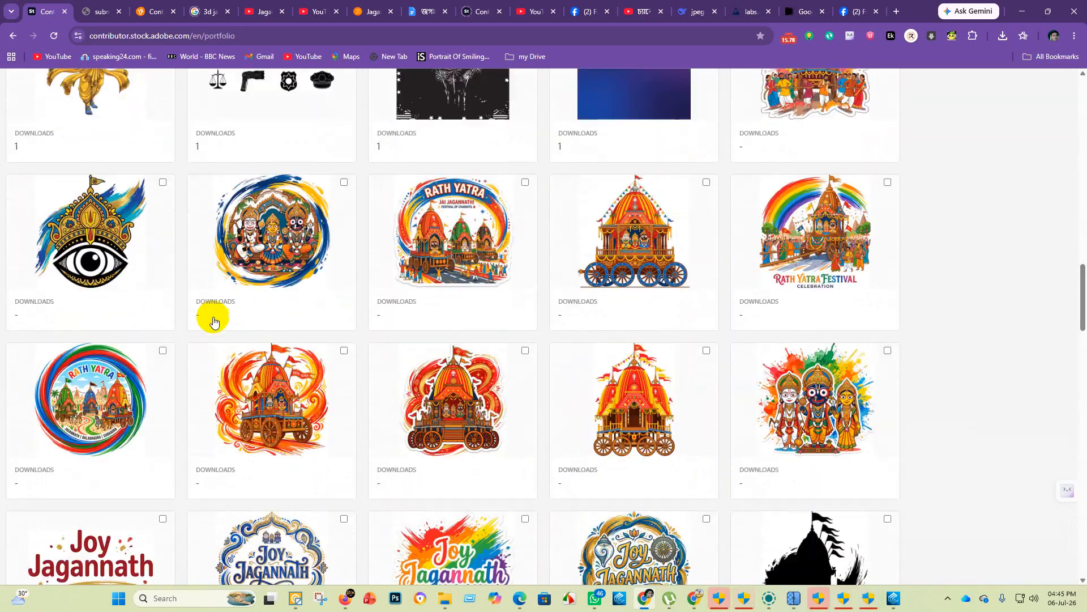
{"action": "scroll", "coordinate": [213, 322], "scroll_direction": "up", "scroll_amount": 20}
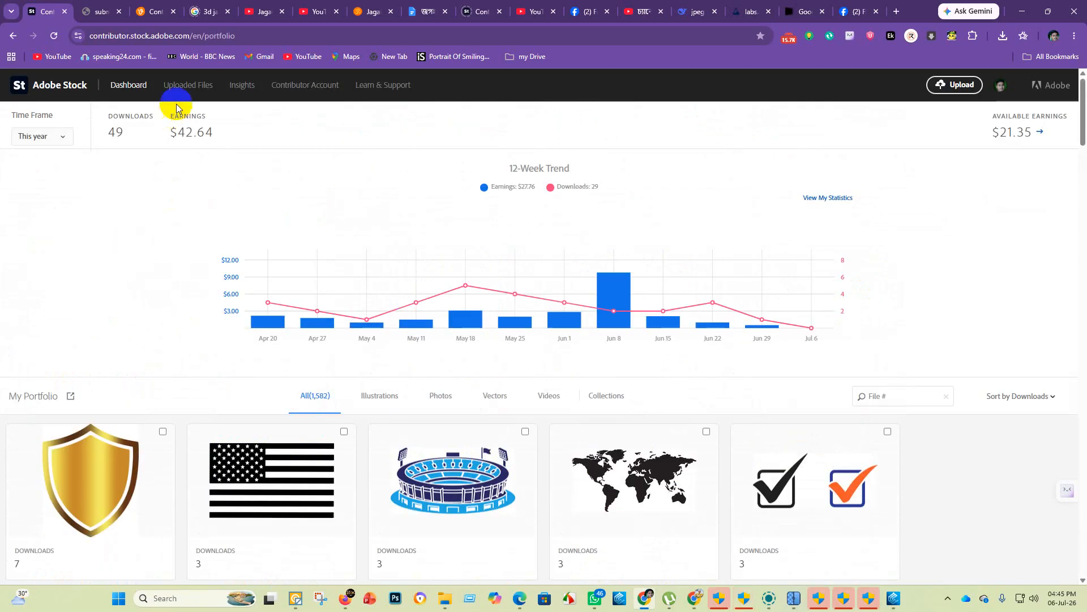
Step: Open the new uploads page, switch to Meta Injector Pro and start generating metadata for the loaded EPS files
{"action": "left_click", "coordinate": [183, 85]}
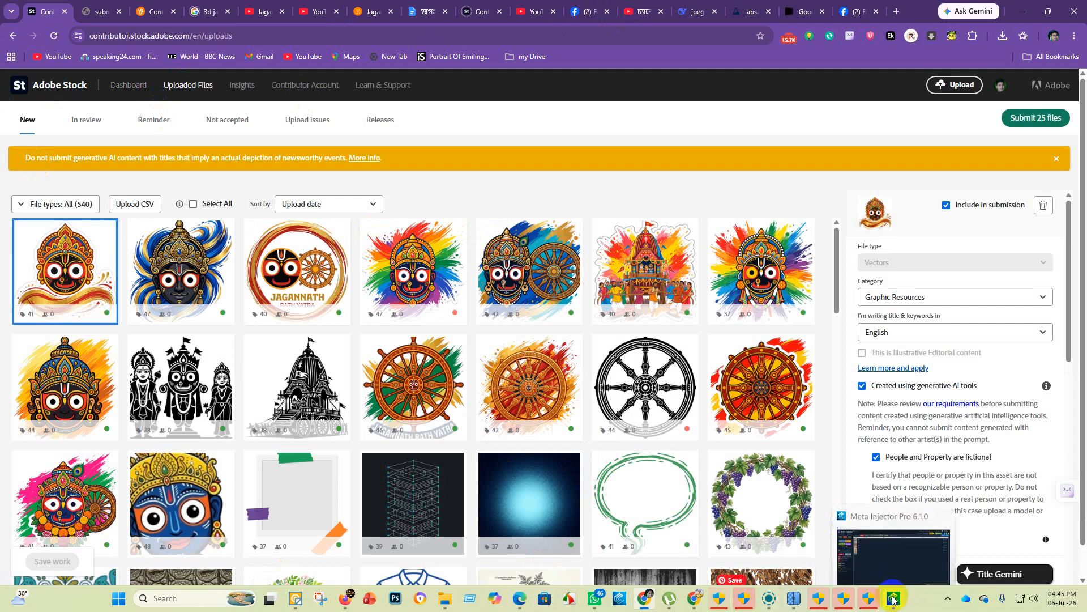
{"action": "left_click", "coordinate": [899, 544]}
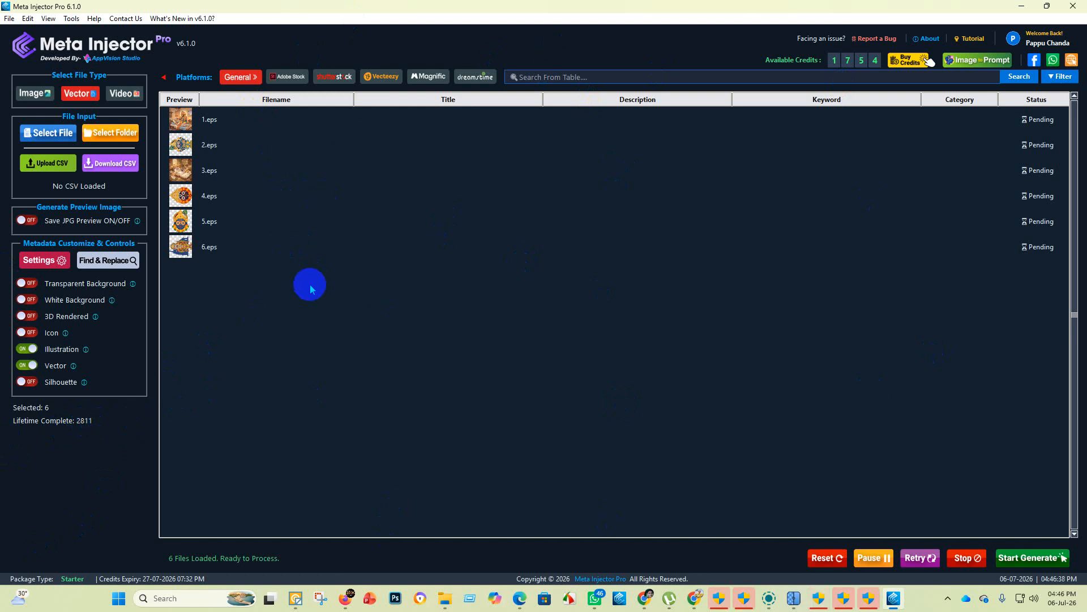
{"action": "left_click", "coordinate": [1026, 6]}
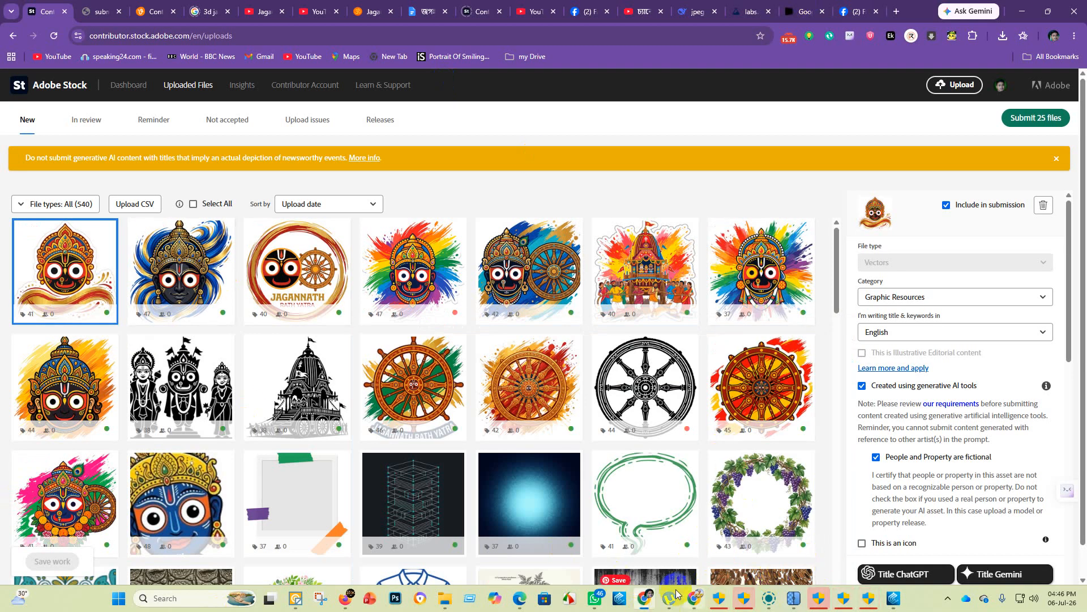
{"action": "left_click", "coordinate": [619, 601]}
{"action": "left_click", "coordinate": [895, 604]}
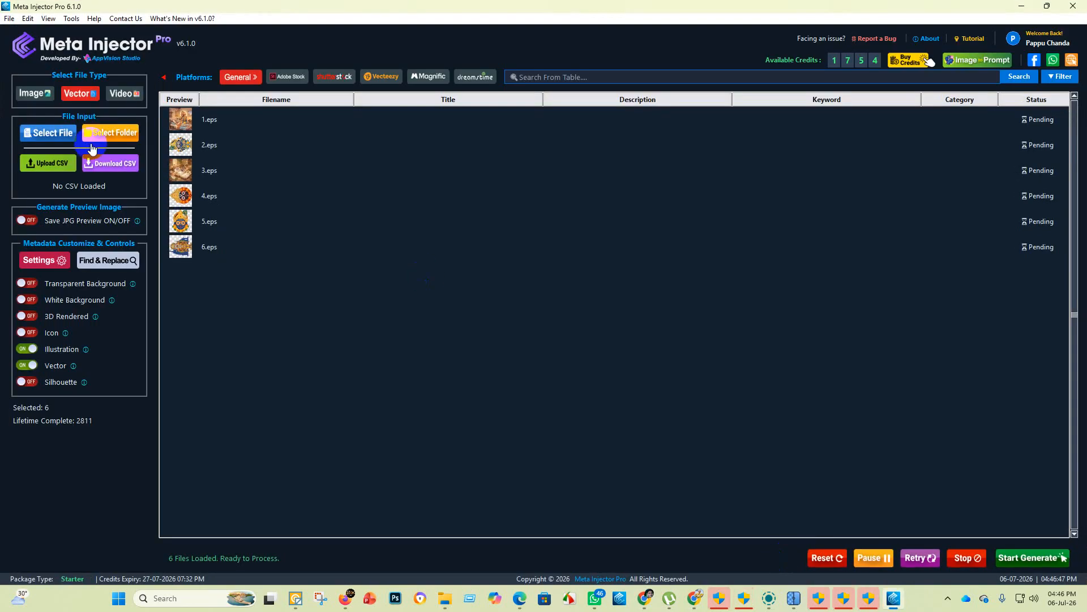
{"action": "left_click", "coordinate": [1041, 558]}
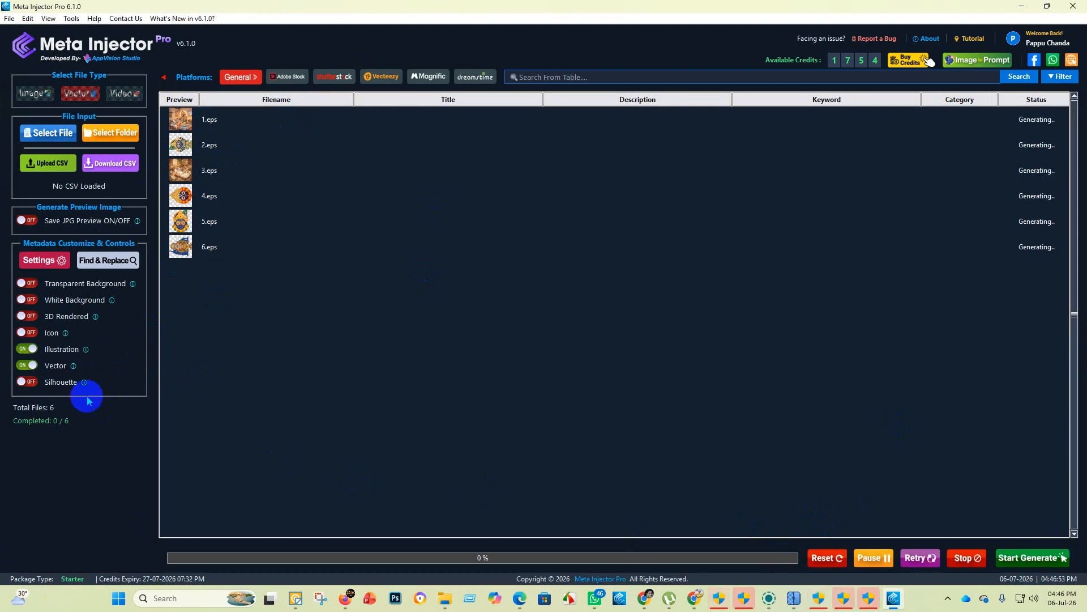
Step: Switch back to Adobe Stock, submit the 25 new files and accept both submission terms and conditions
{"action": "left_click", "coordinate": [1017, 6]}
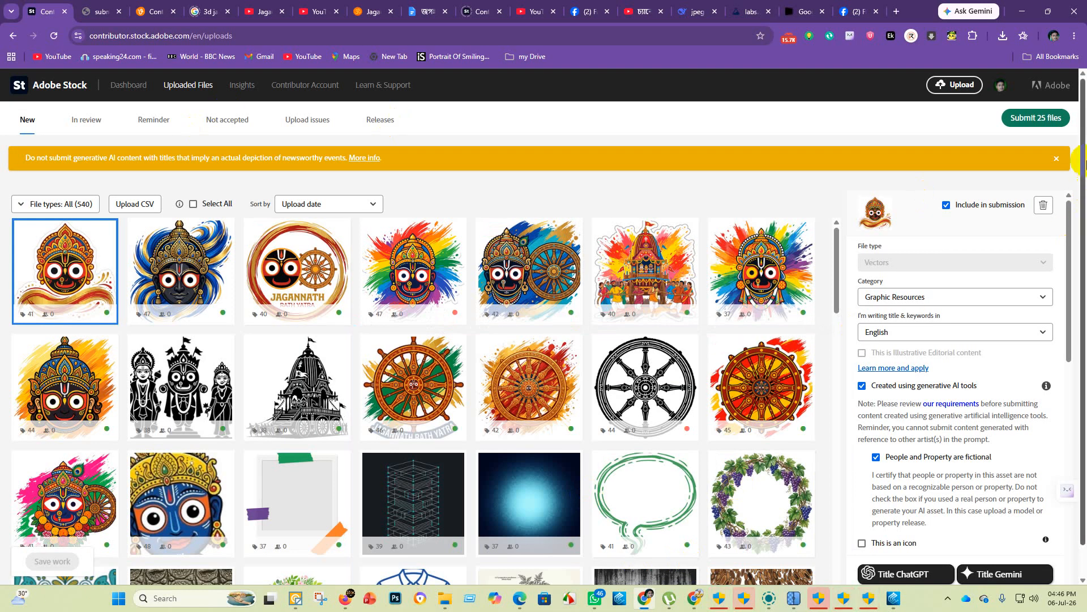
{"action": "left_click", "coordinate": [1039, 117]}
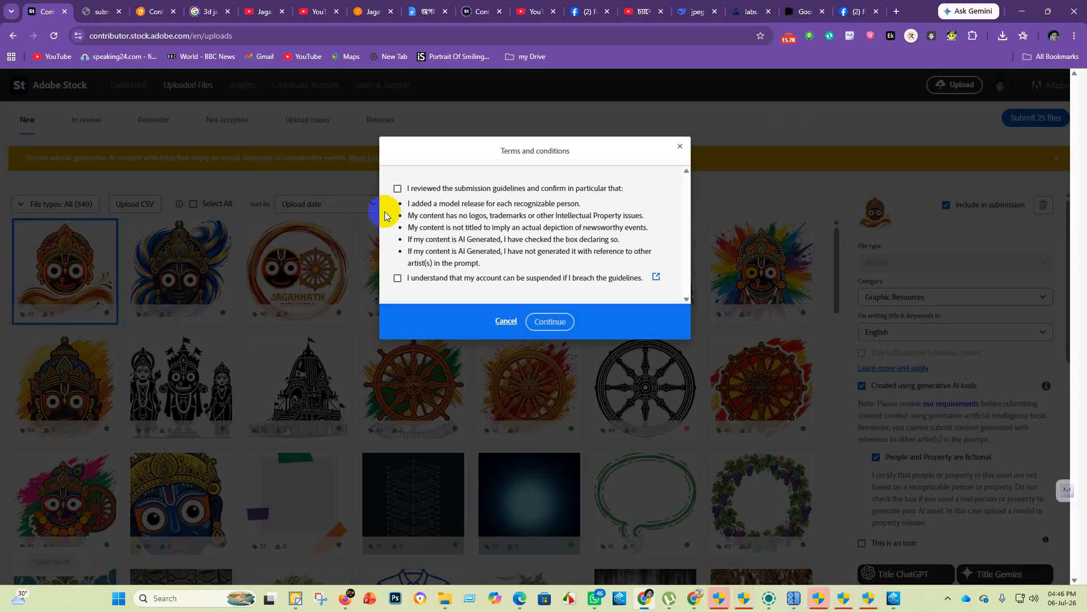
{"action": "left_click", "coordinate": [398, 188]}
{"action": "left_click", "coordinate": [397, 278]}
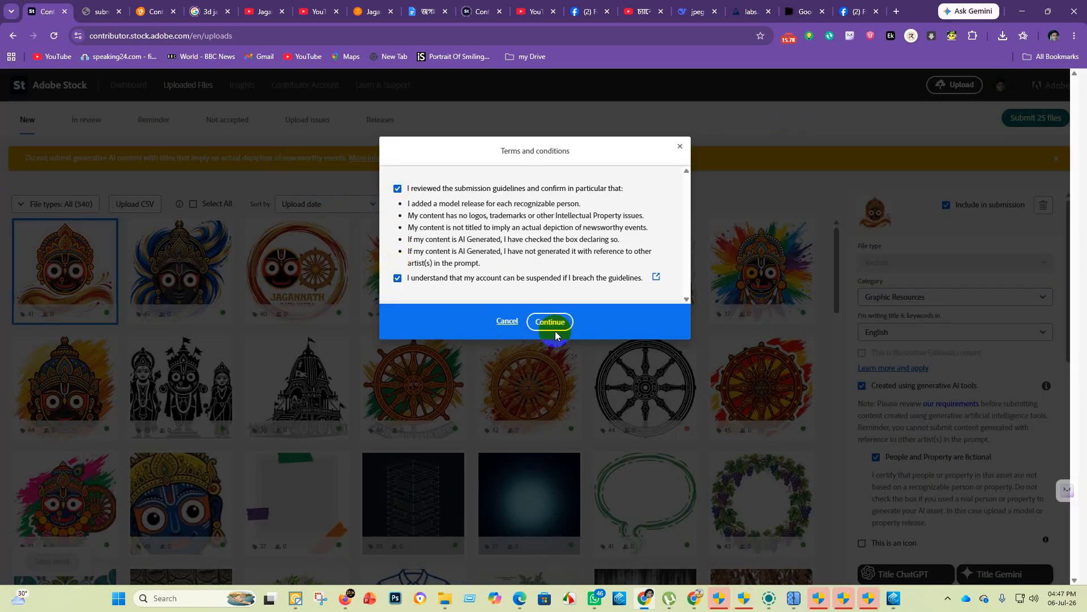
{"action": "left_click", "coordinate": [555, 332]}
Step: Select the three cat images in the human verification and verify to complete the submission
{"action": "left_click", "coordinate": [529, 229]}
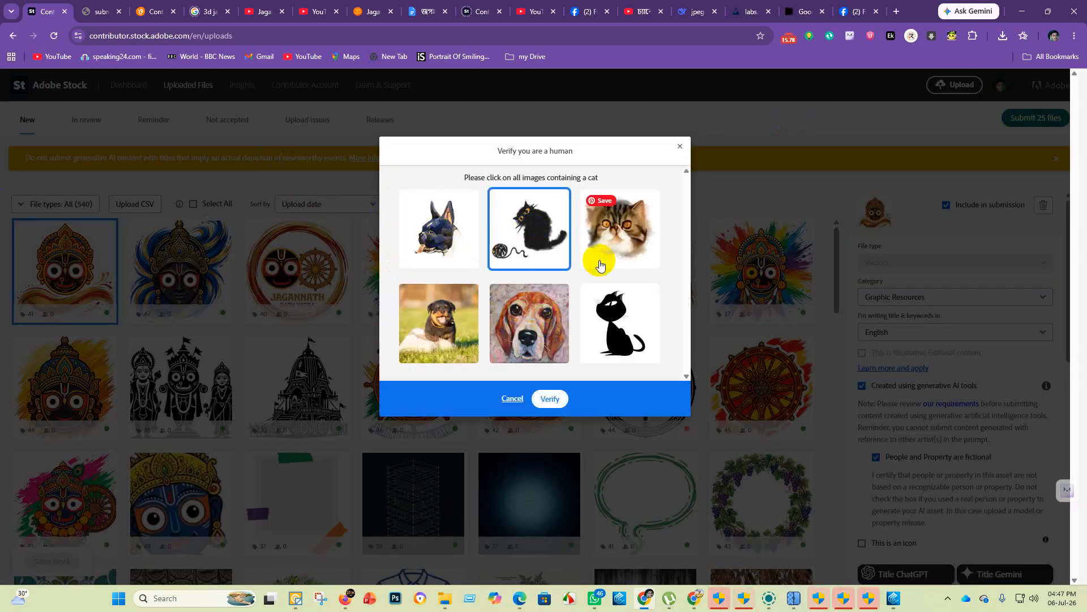
{"action": "left_click", "coordinate": [600, 340]}
{"action": "left_click", "coordinate": [609, 249]}
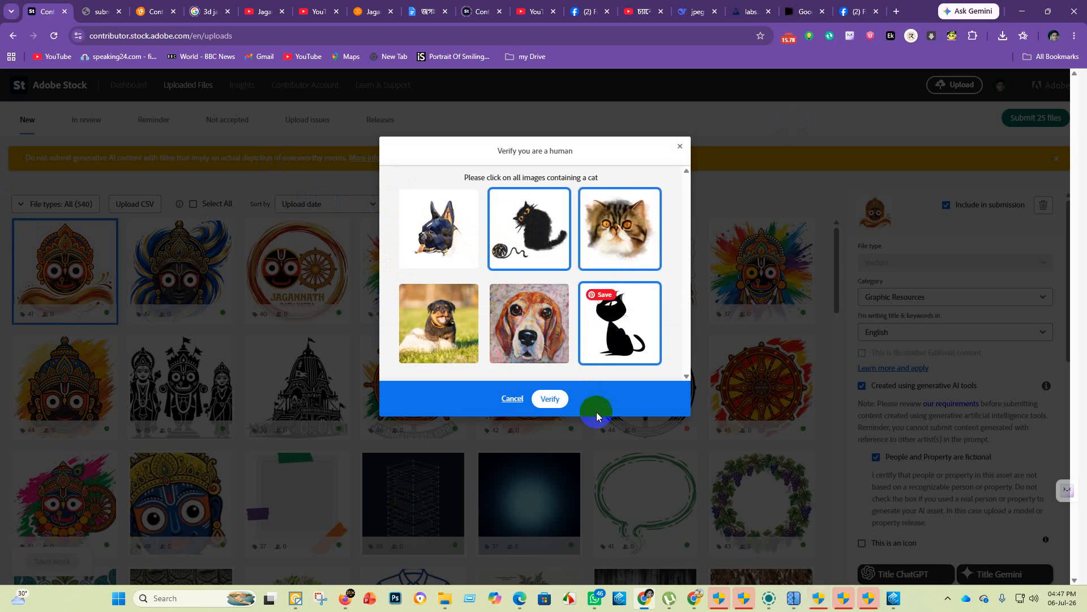
{"action": "left_click", "coordinate": [537, 398]}
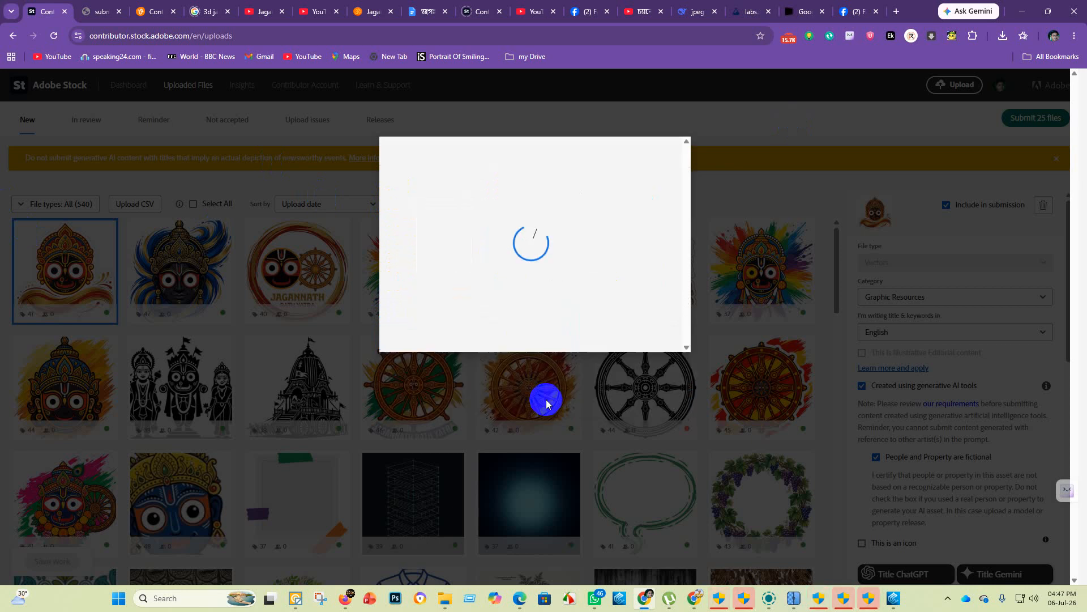
{"action": "left_click", "coordinate": [537, 518]}
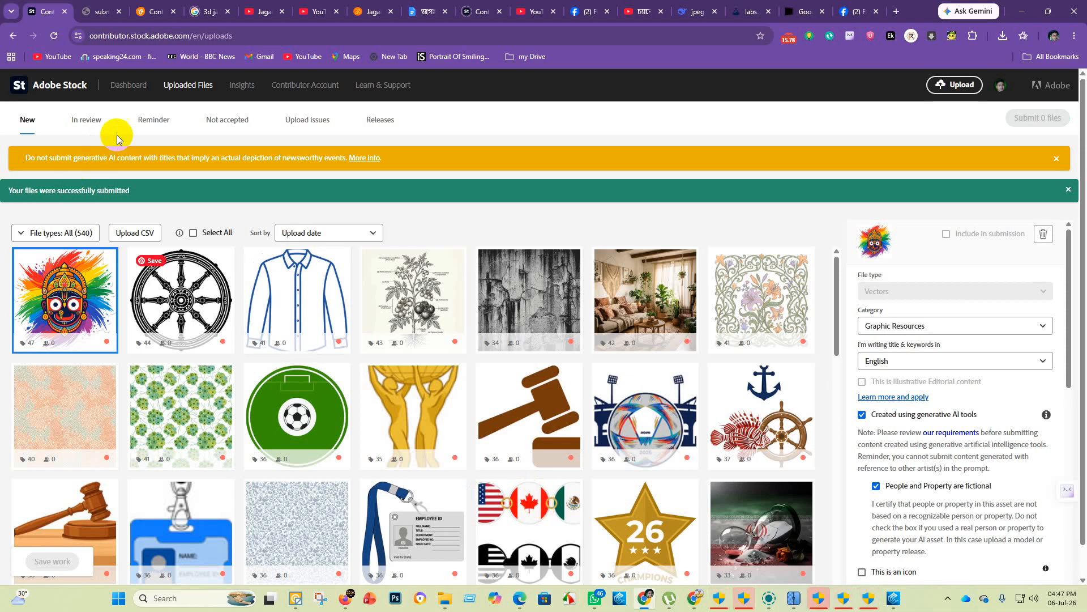
Step: Review the submitted files in the in-review list and return to the dashboard
{"action": "left_click", "coordinate": [86, 120]}
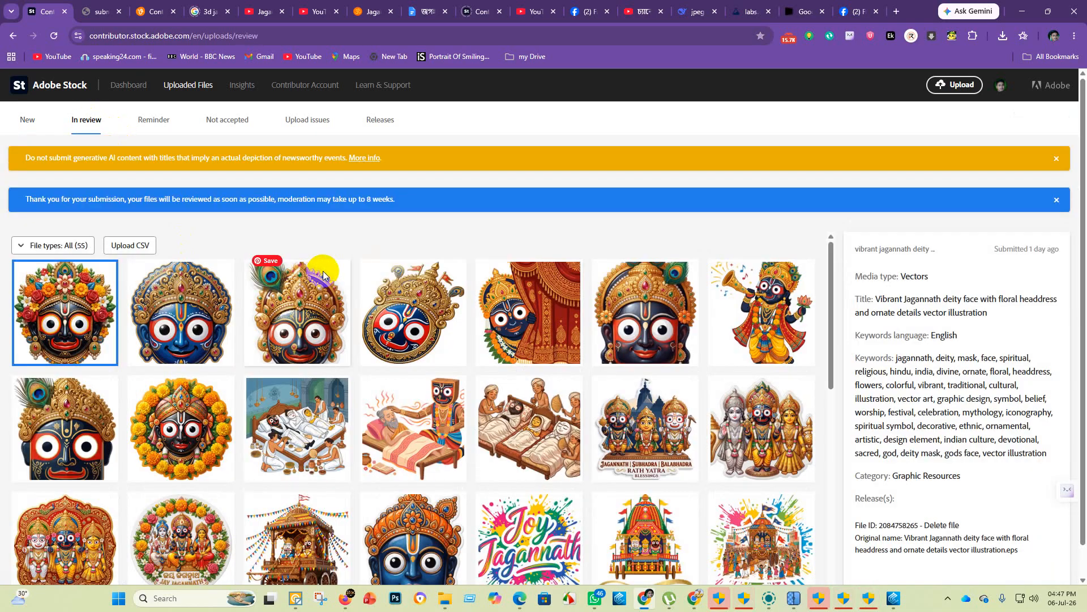
{"action": "scroll", "coordinate": [427, 443], "scroll_direction": "down", "scroll_amount": 5}
{"action": "scroll", "coordinate": [428, 444], "scroll_direction": "down", "scroll_amount": 2}
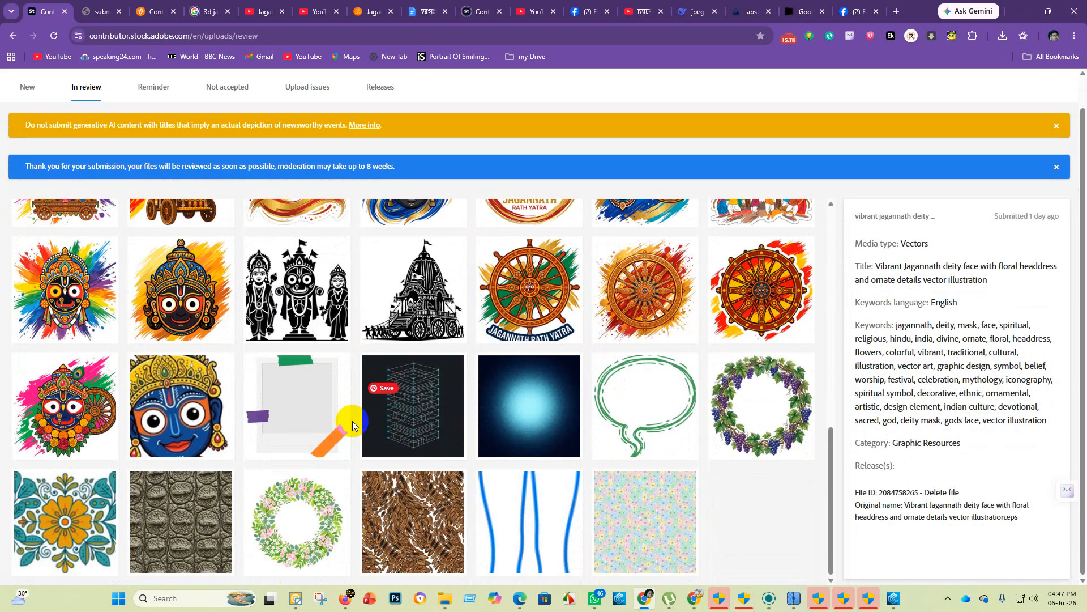
{"action": "scroll", "coordinate": [347, 418], "scroll_direction": "up", "scroll_amount": 10}
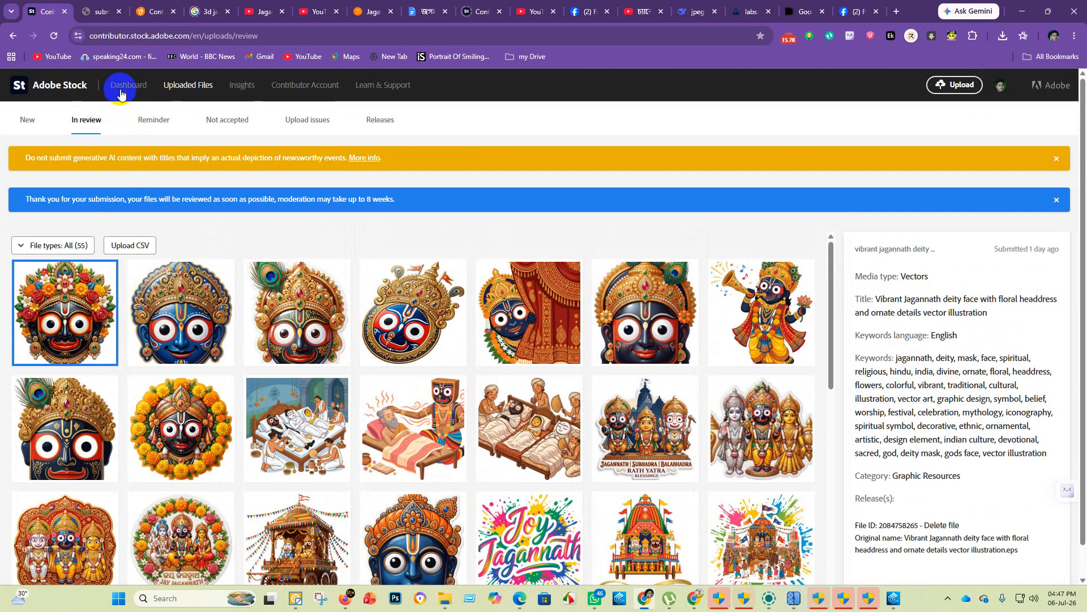
{"action": "left_click", "coordinate": [127, 79]}
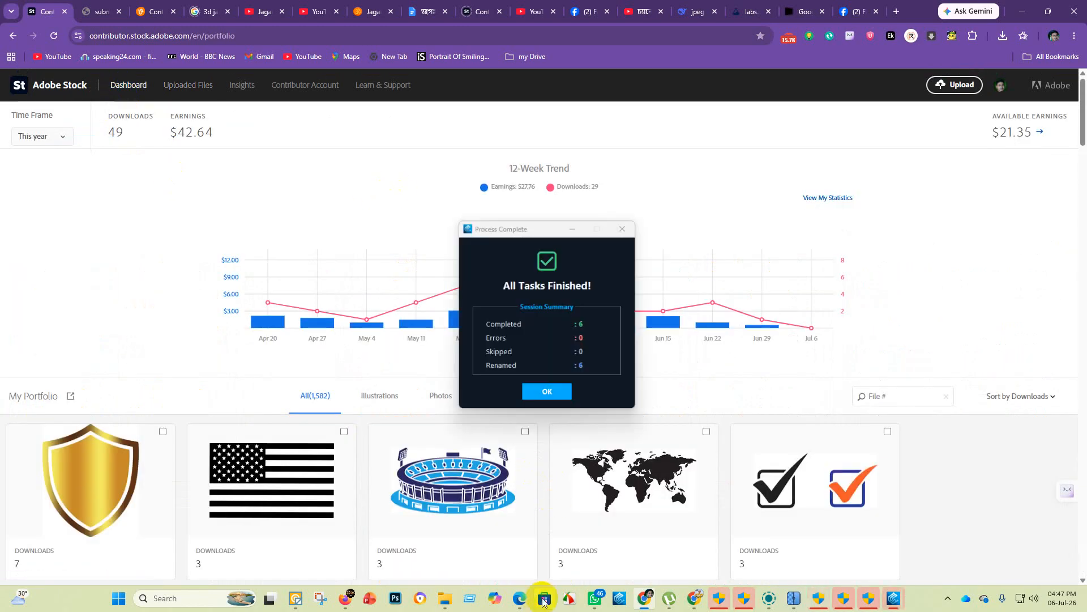
Step: Close the session summary, save the platform metadata CSVs to the eps 2 folder and return to the browser
{"action": "left_click", "coordinate": [556, 396]}
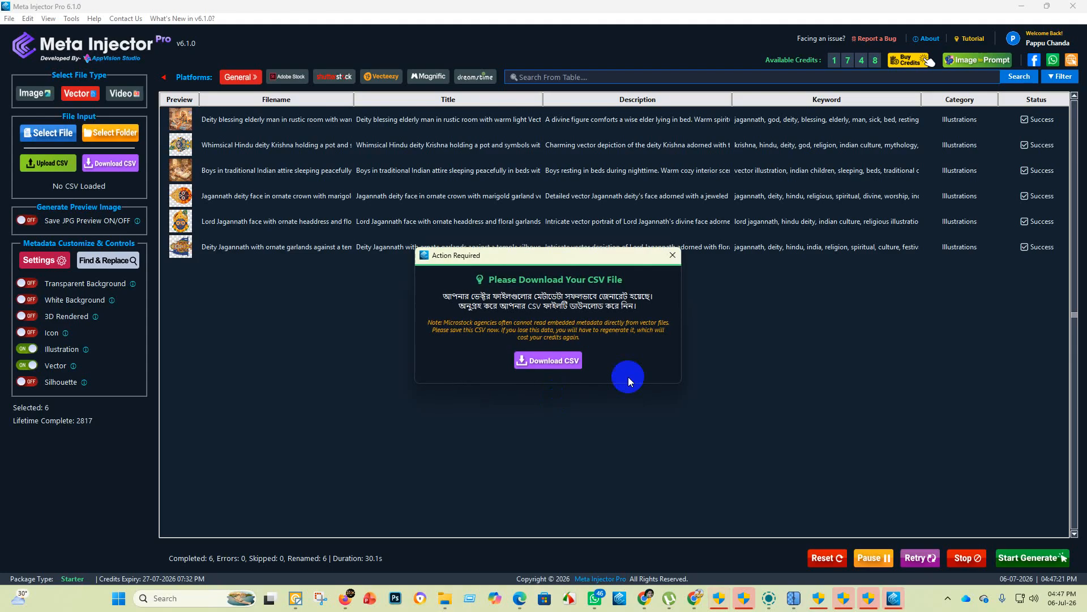
{"action": "left_click", "coordinate": [544, 360]}
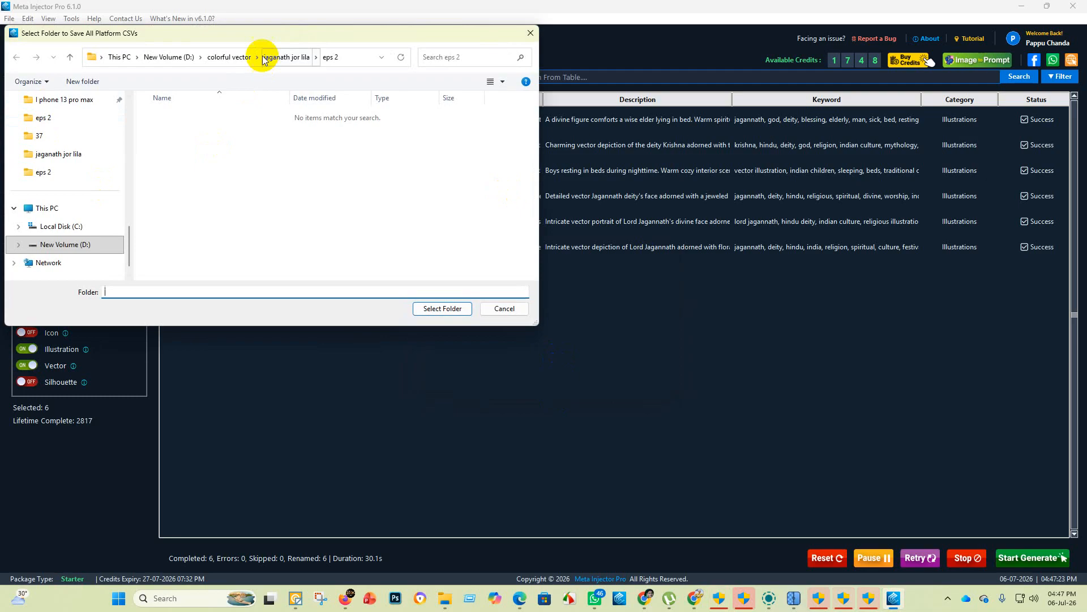
{"action": "left_click", "coordinate": [445, 310]}
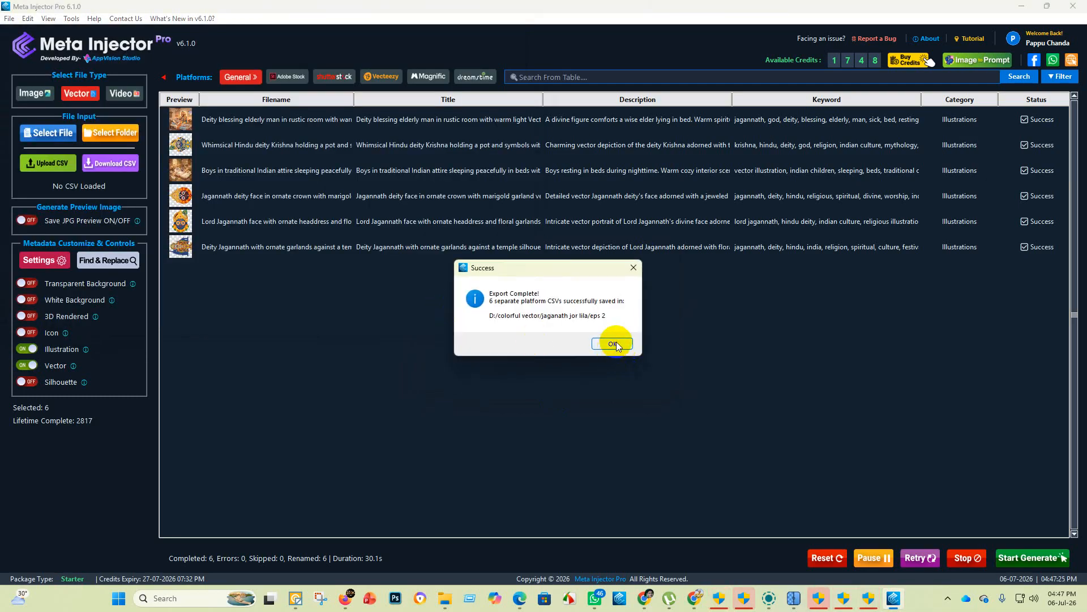
{"action": "left_click", "coordinate": [613, 343]}
{"action": "left_click", "coordinate": [1031, 4]}
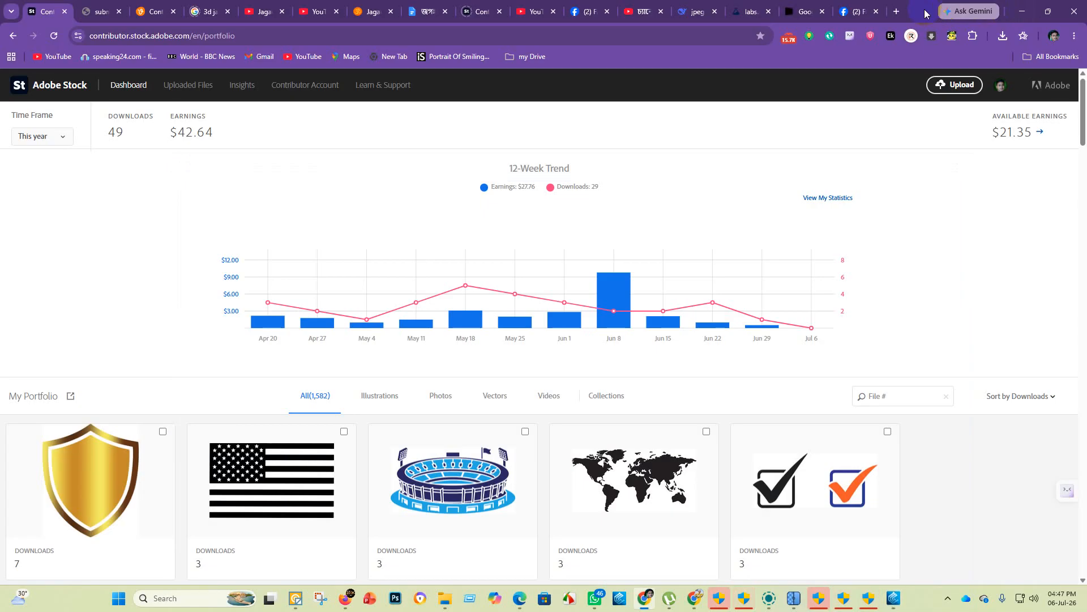
Step: Open the Vecteezy contributor upload page and close the four YouTube pages and the other Jagannath page in the browser
{"action": "left_click", "coordinate": [150, 10]}
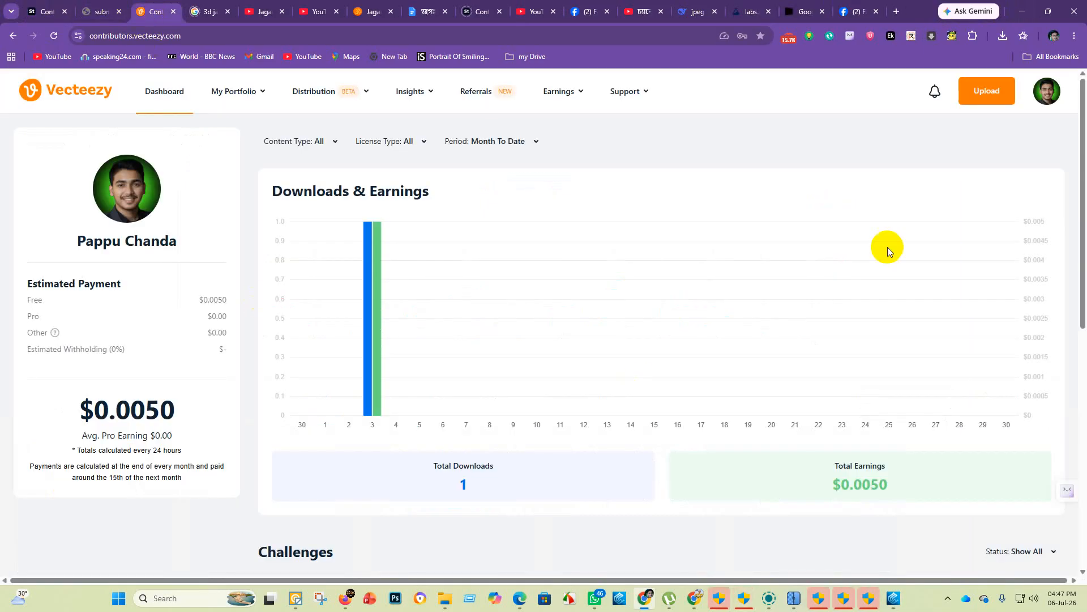
{"action": "left_click", "coordinate": [989, 102]}
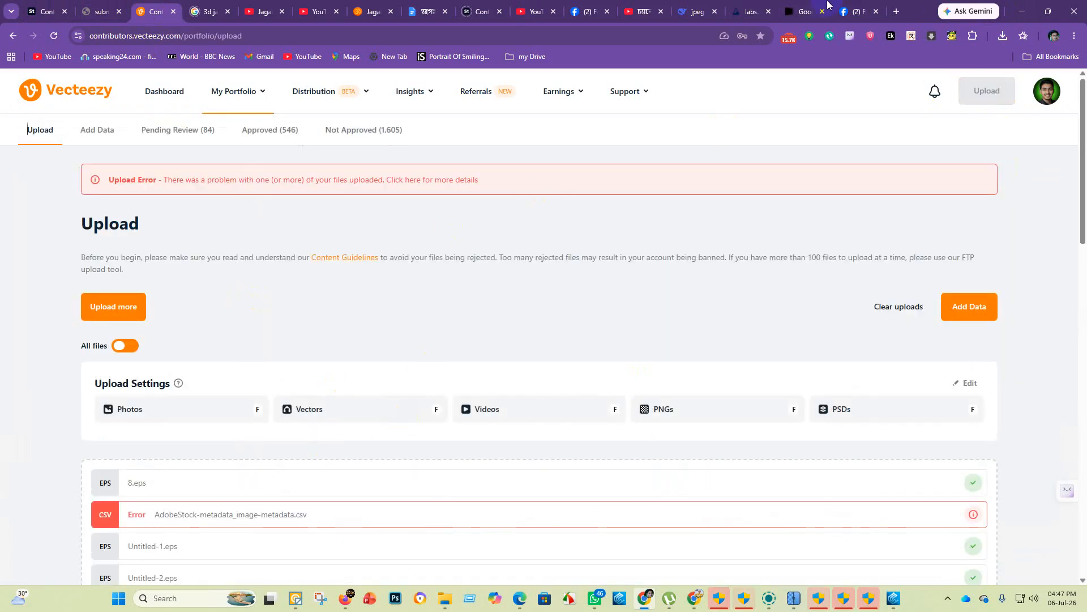
{"action": "left_click", "coordinate": [391, 11]}
{"action": "left_click", "coordinate": [337, 11]}
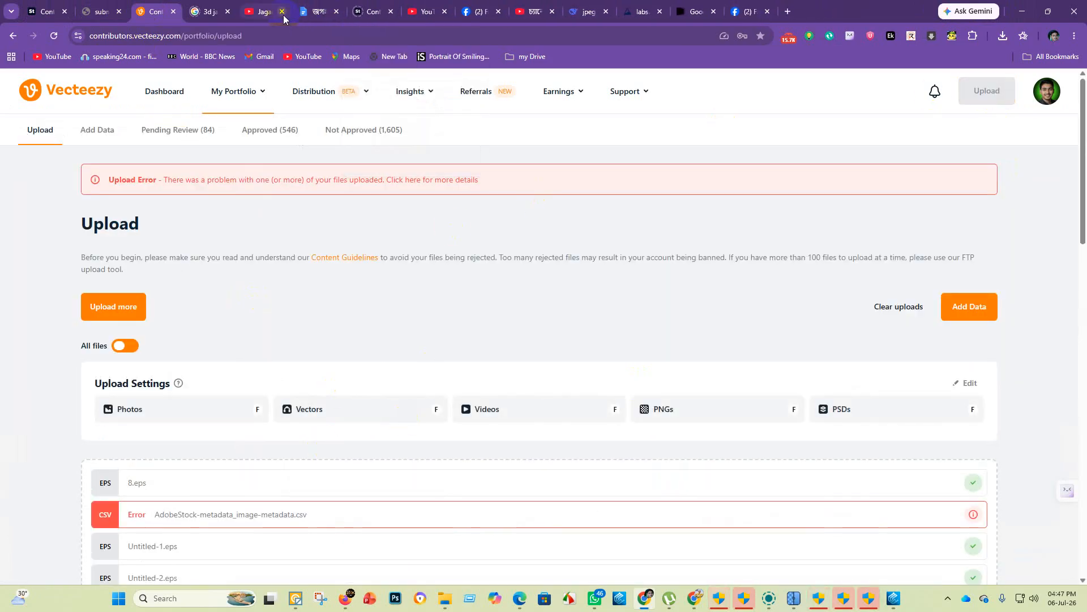
{"action": "left_click", "coordinate": [281, 11]}
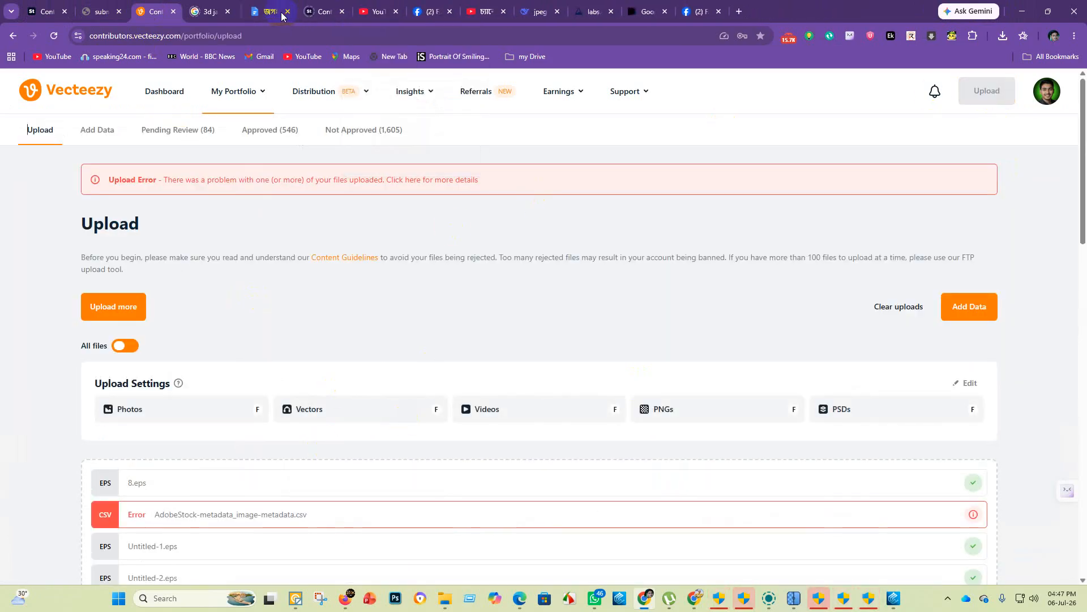
{"action": "left_click", "coordinate": [390, 11]}
{"action": "left_click", "coordinate": [444, 11]}
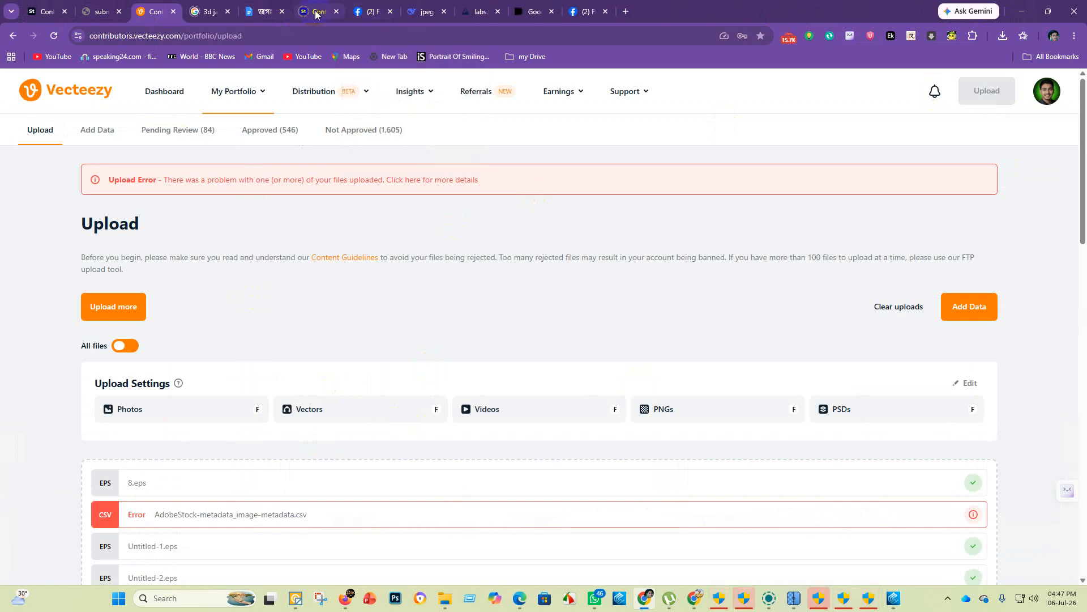
Step: Return to Vecteezy from the second Adobe Stock page, go to Add Data and open a fresh upload page
{"action": "left_click", "coordinate": [315, 11]}
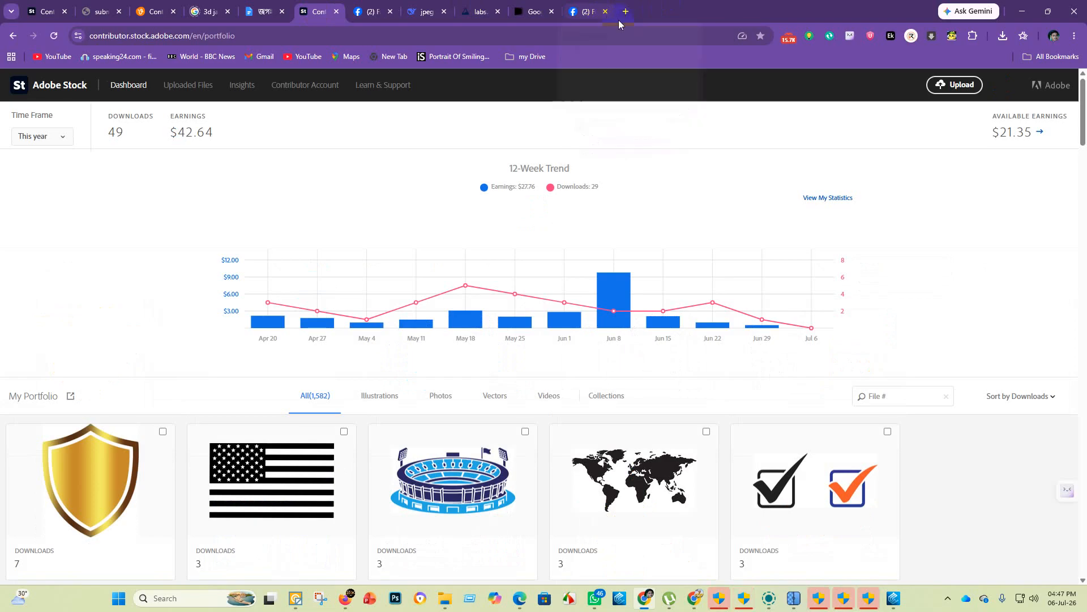
{"action": "left_click", "coordinate": [152, 12]}
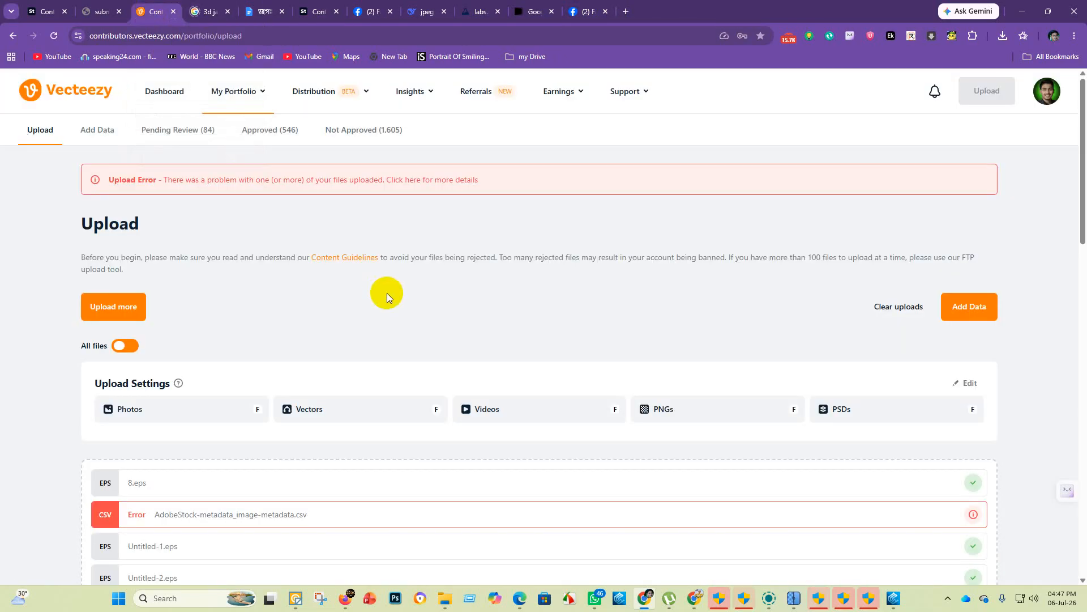
{"action": "scroll", "coordinate": [385, 295], "scroll_direction": "down", "scroll_amount": 20}
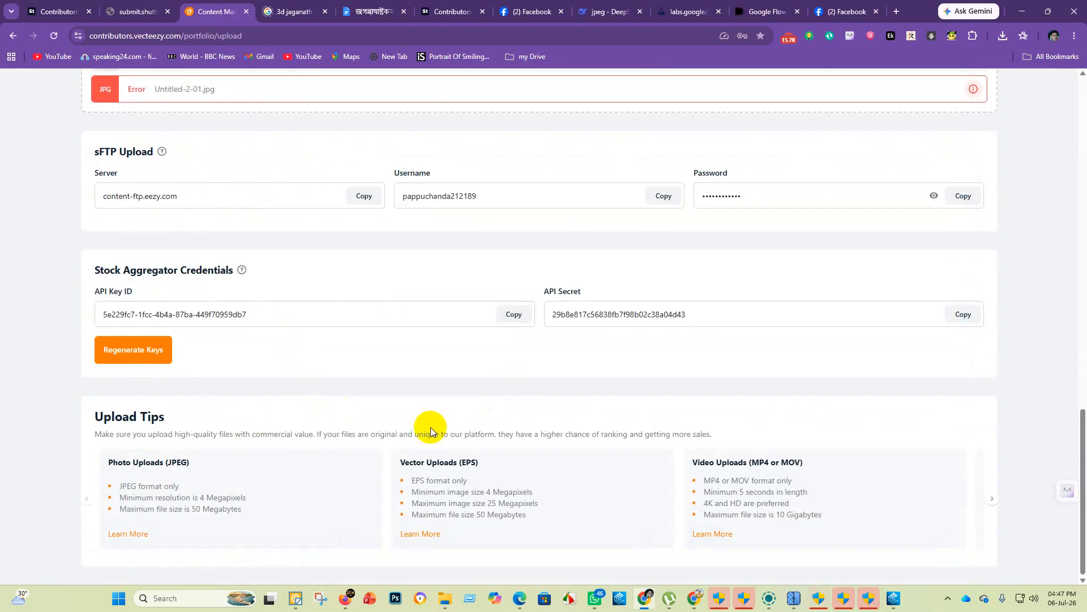
{"action": "scroll", "coordinate": [430, 430], "scroll_direction": "up", "scroll_amount": 20}
{"action": "left_click", "coordinate": [979, 133]}
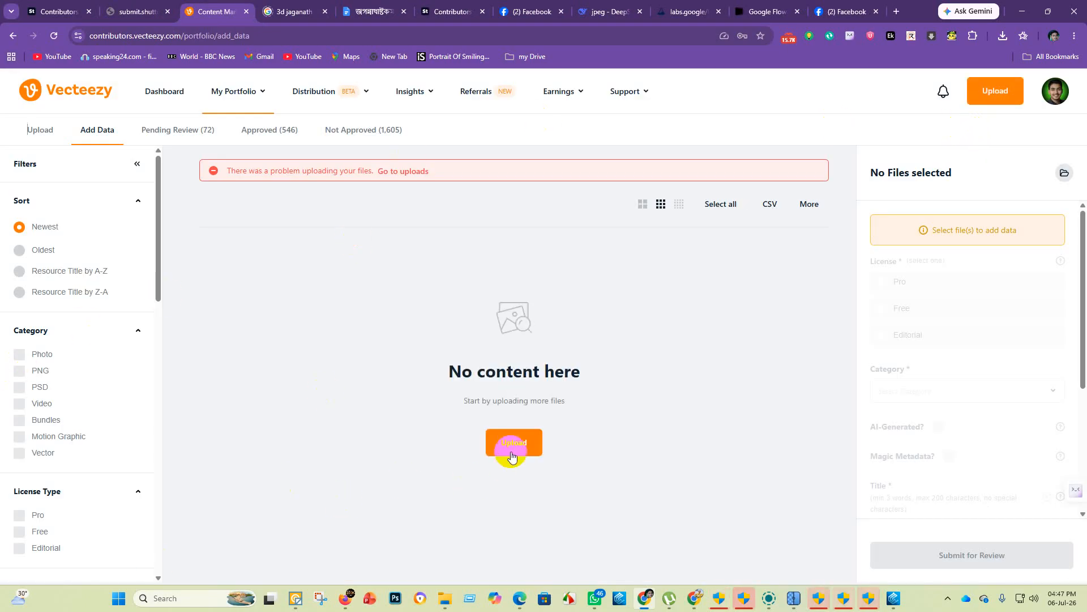
{"action": "left_click", "coordinate": [511, 450]}
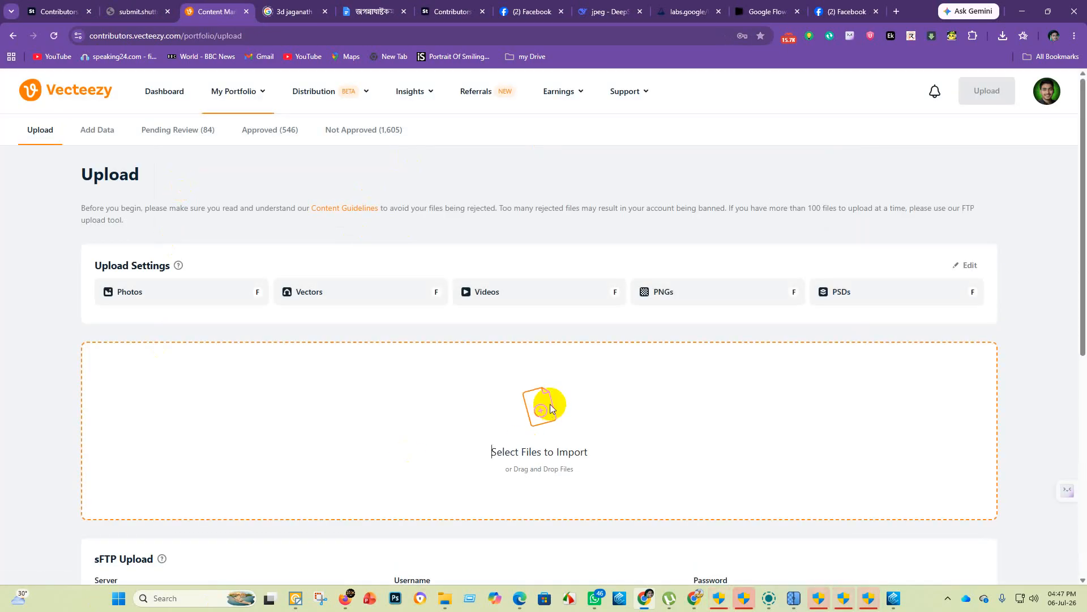
Step: Import all the EPS and CSV files from the eps 2 folder into the Vecteezy upload
{"action": "left_click", "coordinate": [553, 408]}
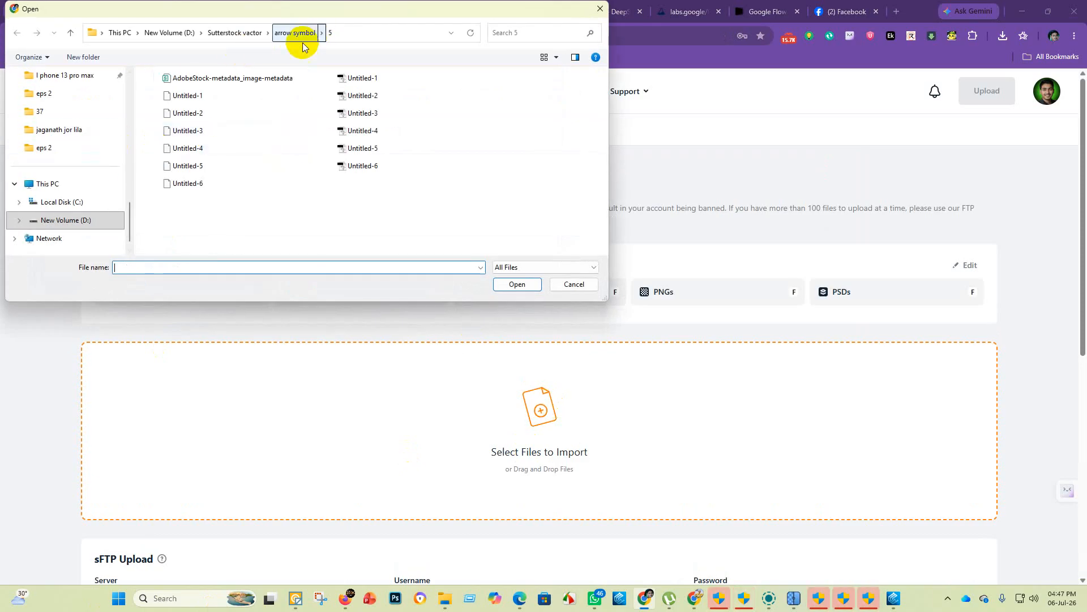
{"action": "left_click", "coordinate": [51, 147]}
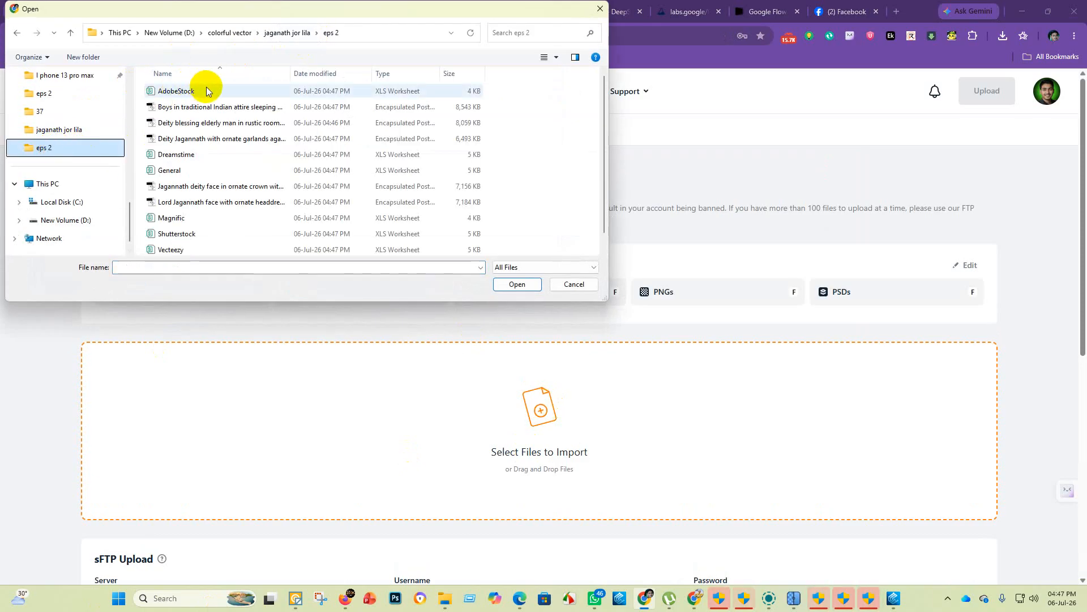
{"action": "left_click_drag", "start_coordinate": [218, 91], "coordinate": [236, 293]}
{"action": "left_click", "coordinate": [517, 284]}
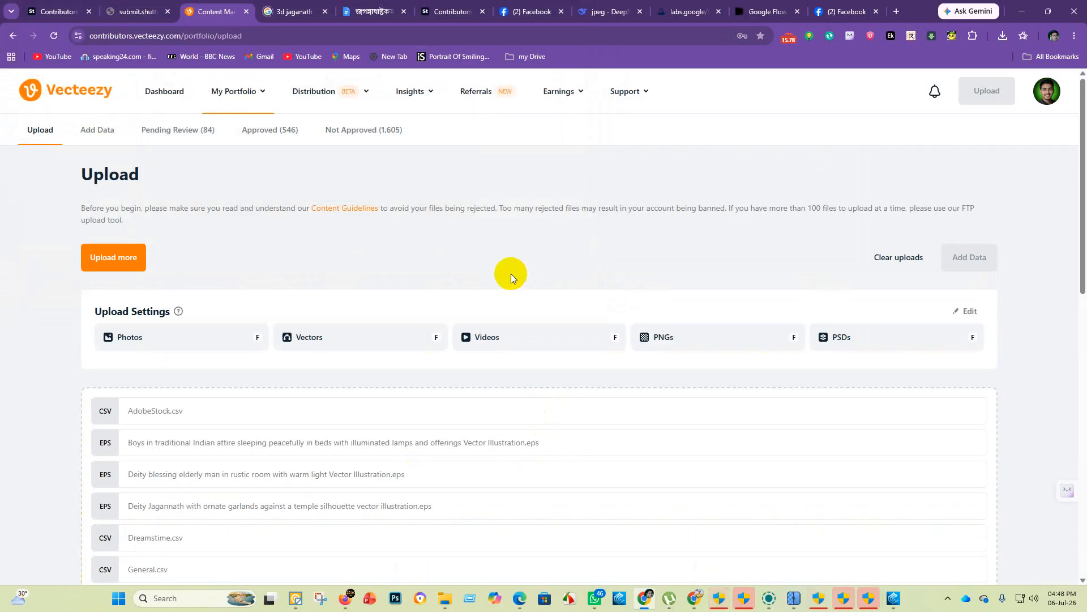
{"action": "scroll", "coordinate": [287, 319], "scroll_direction": "down", "scroll_amount": 8}
Step: Switch to Adobe Stock and upload the six EPS files from the eps 2 folder
{"action": "left_click", "coordinate": [55, 12]}
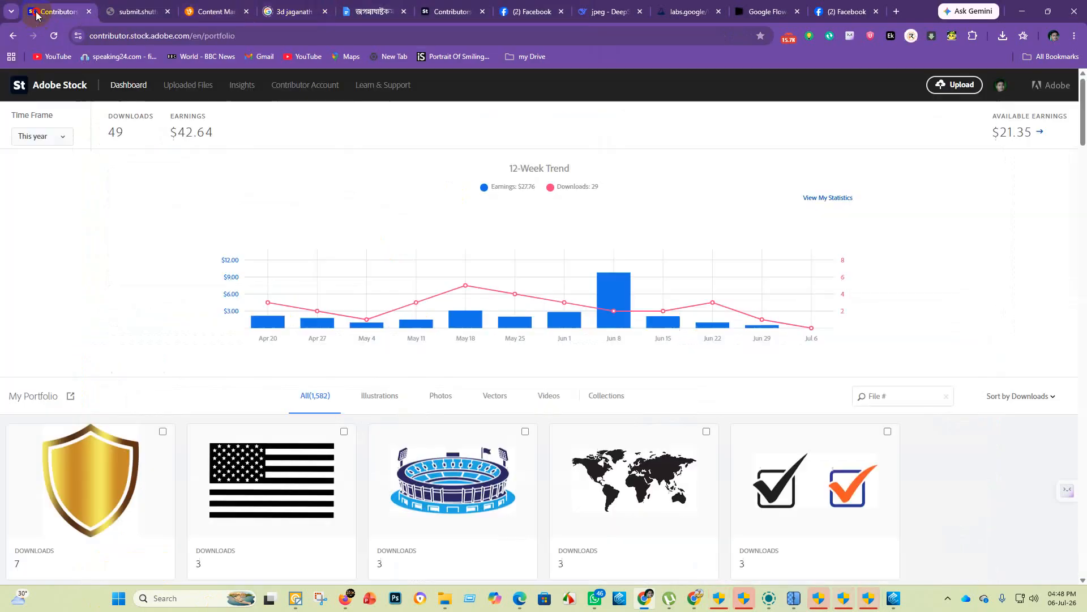
{"action": "left_click", "coordinate": [963, 85]}
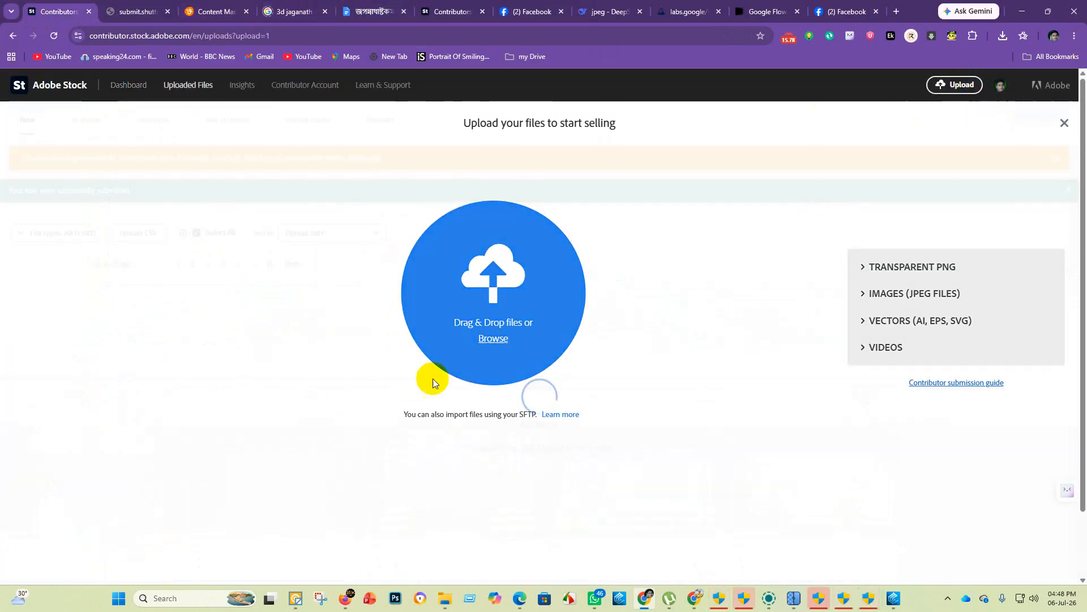
{"action": "left_click", "coordinate": [494, 338]}
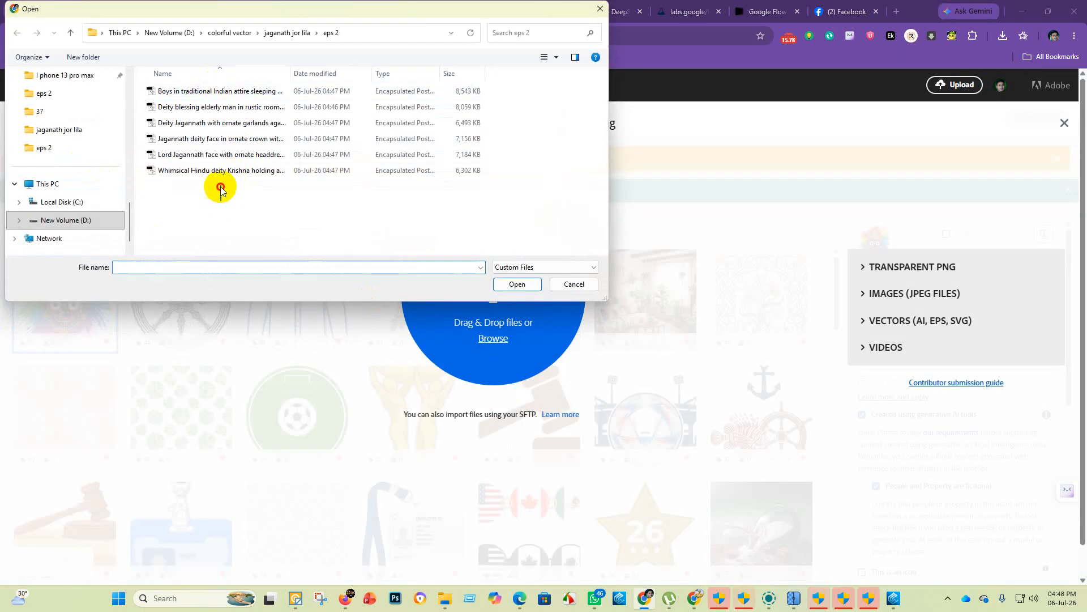
{"action": "left_click_drag", "start_coordinate": [220, 190], "coordinate": [223, 90]}
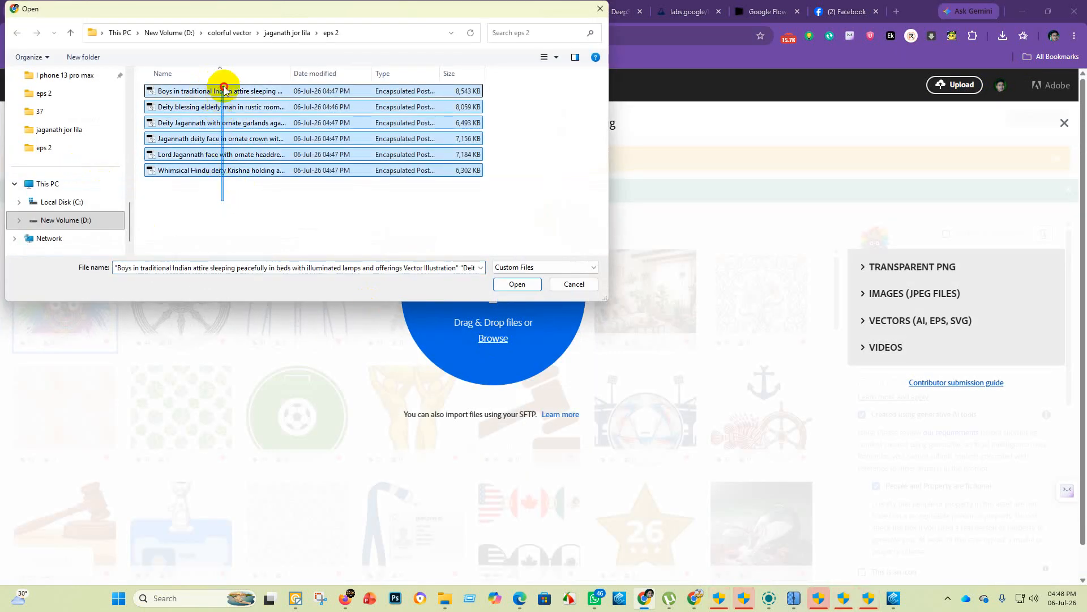
{"action": "left_click", "coordinate": [517, 284]}
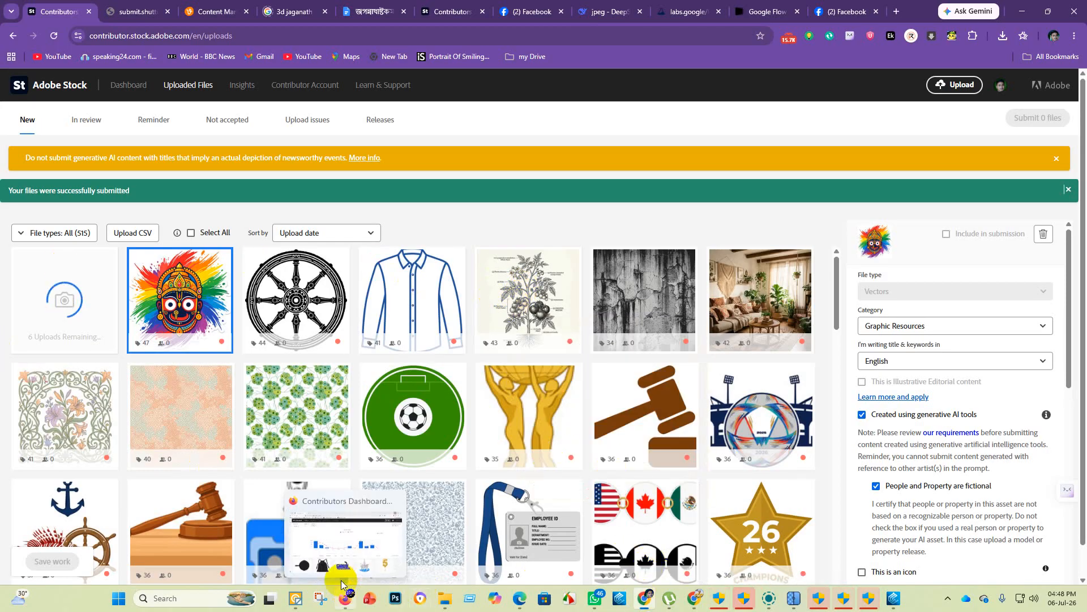
Step: Switch to the Adobe Stock account in Firefox and examine its dashboard trend chart and the portfolio sorted by downloads
{"action": "left_click", "coordinate": [342, 584]}
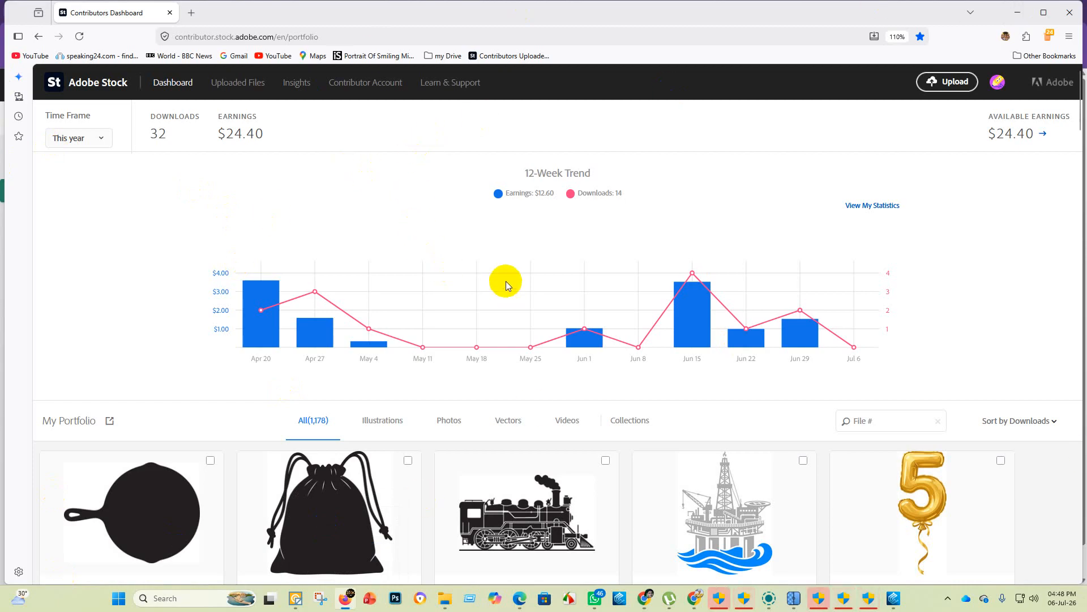
{"action": "scroll", "coordinate": [397, 269], "scroll_direction": "down", "scroll_amount": 6}
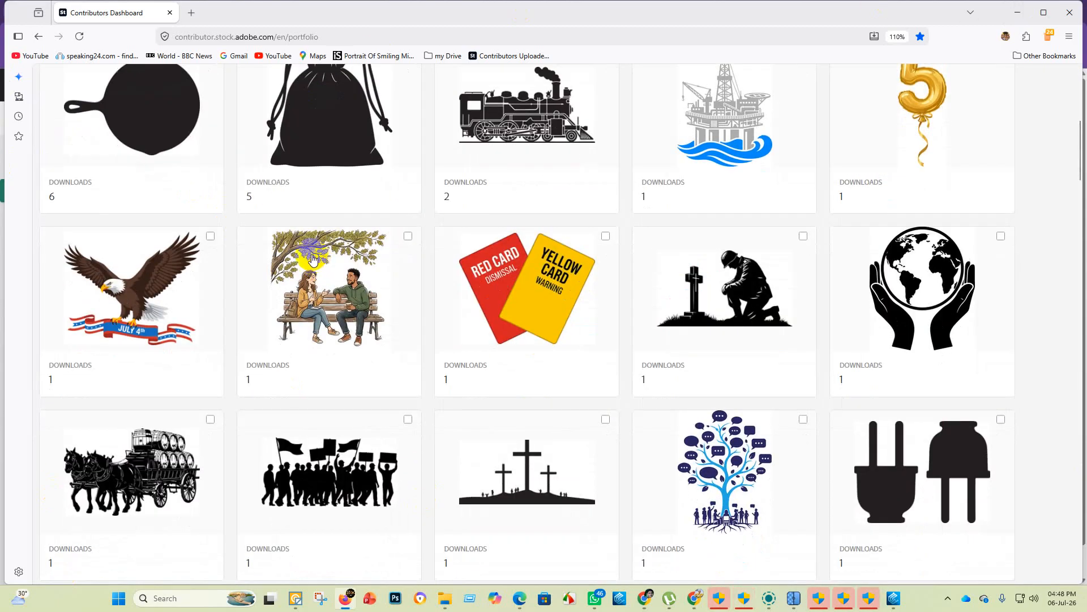
{"action": "scroll", "coordinate": [311, 257], "scroll_direction": "up", "scroll_amount": 6}
{"action": "scroll", "coordinate": [311, 254], "scroll_direction": "down", "scroll_amount": 6}
{"action": "scroll", "coordinate": [297, 258], "scroll_direction": "up", "scroll_amount": 6}
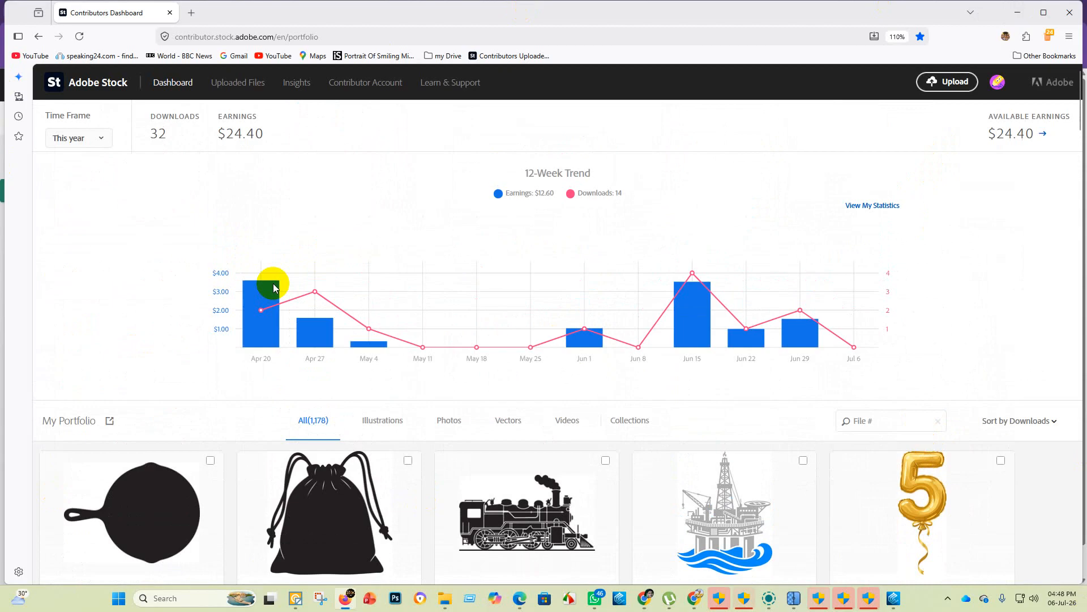
{"action": "scroll", "coordinate": [262, 226], "scroll_direction": "down", "scroll_amount": 4}
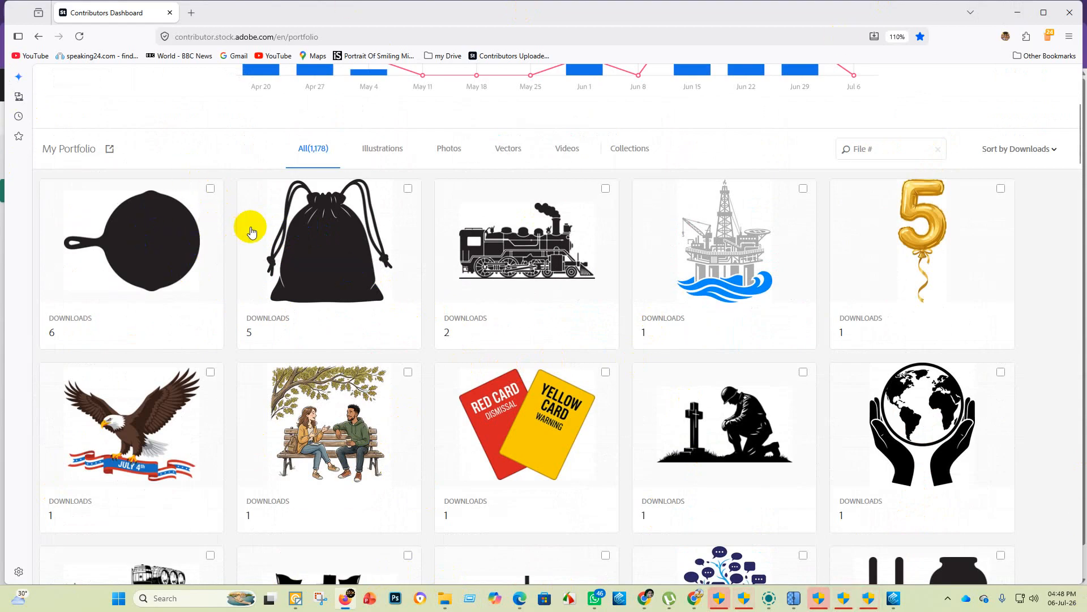
{"action": "scroll", "coordinate": [381, 254], "scroll_direction": "down", "scroll_amount": 6}
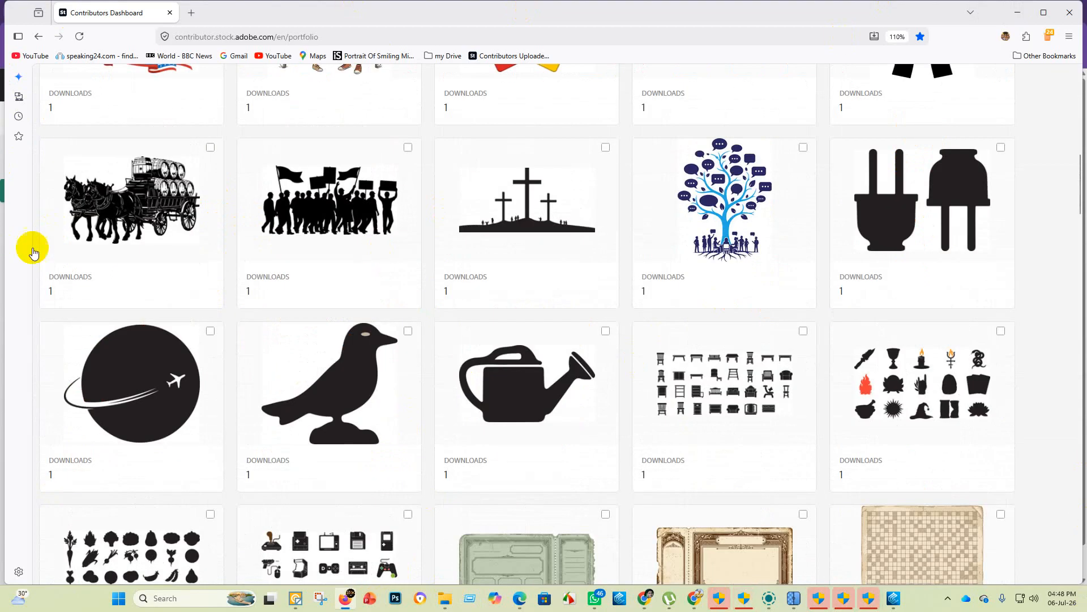
{"action": "scroll", "coordinate": [364, 304], "scroll_direction": "down", "scroll_amount": 12}
{"action": "scroll", "coordinate": [243, 189], "scroll_direction": "up", "scroll_amount": 16}
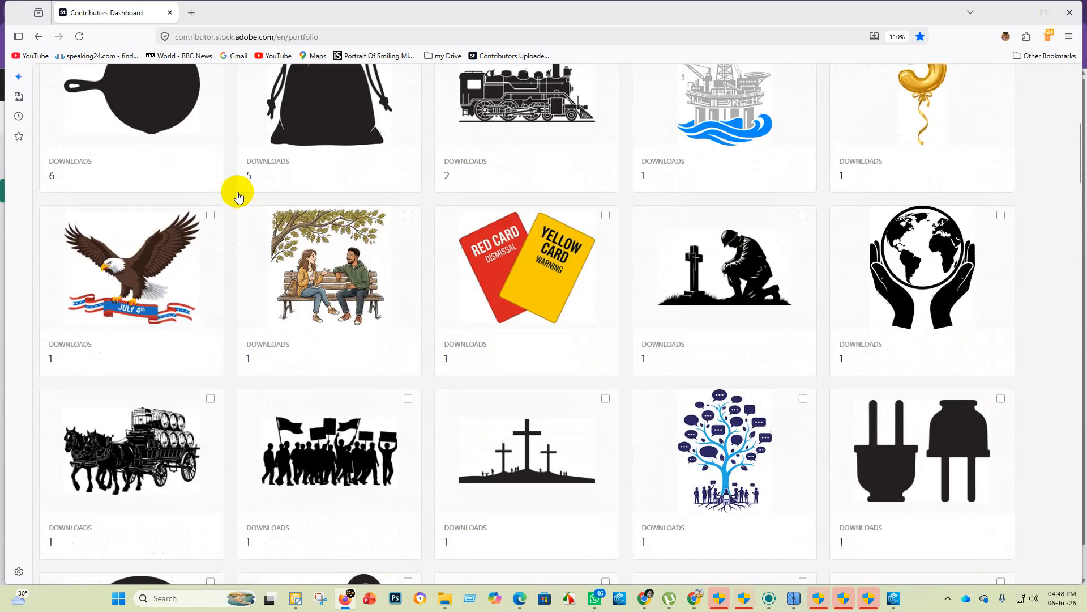
{"action": "scroll", "coordinate": [238, 193], "scroll_direction": "up", "scroll_amount": 8}
Step: Open this account's uploaded files and look through the artwork that is in review
{"action": "left_click", "coordinate": [238, 83]}
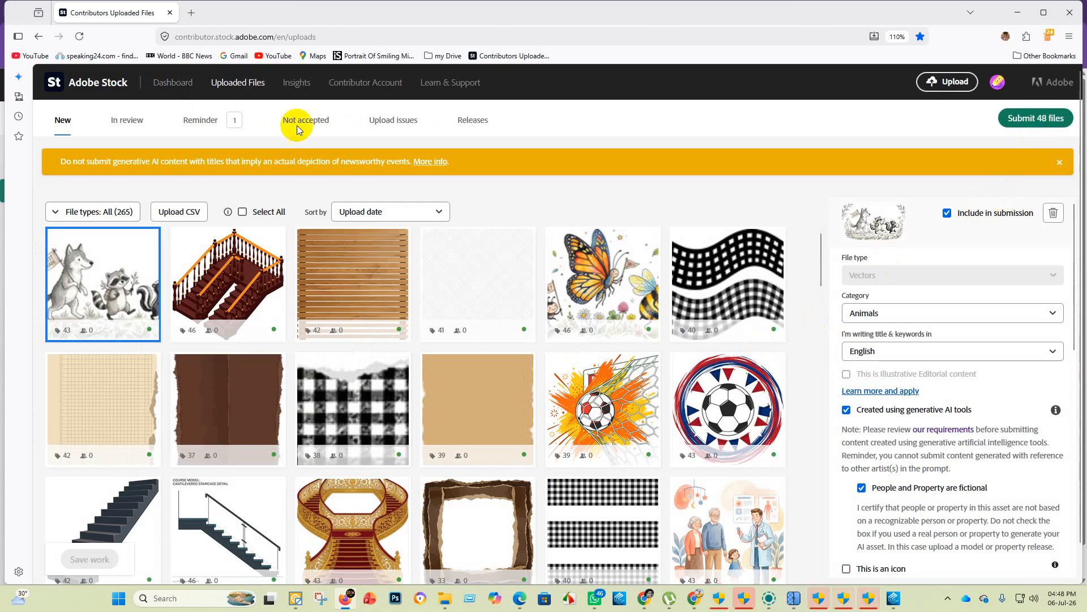
{"action": "left_click", "coordinate": [136, 123]}
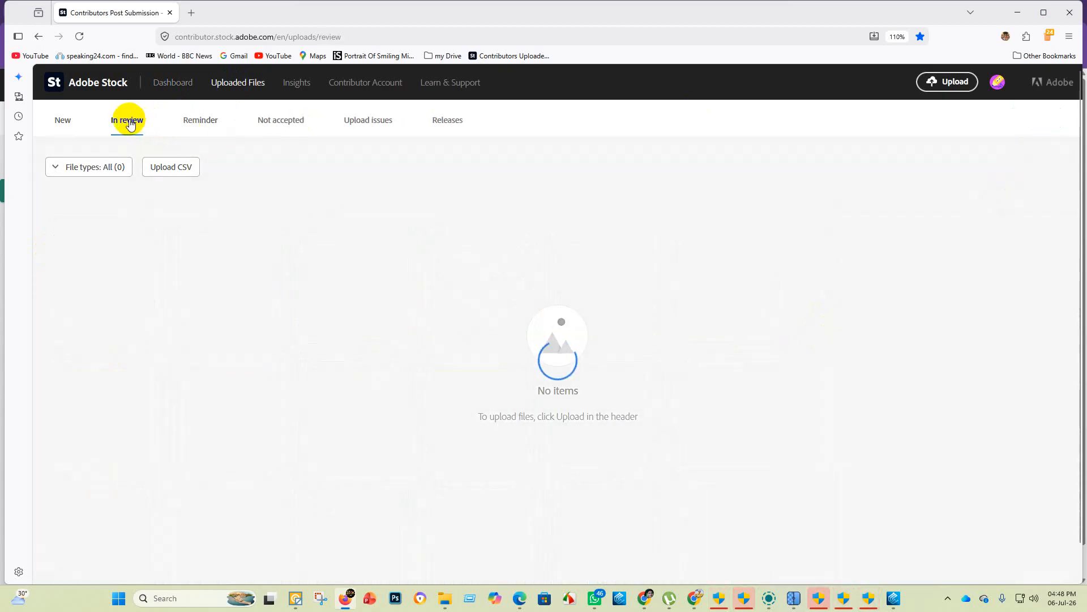
{"action": "scroll", "coordinate": [363, 397], "scroll_direction": "down", "scroll_amount": 3}
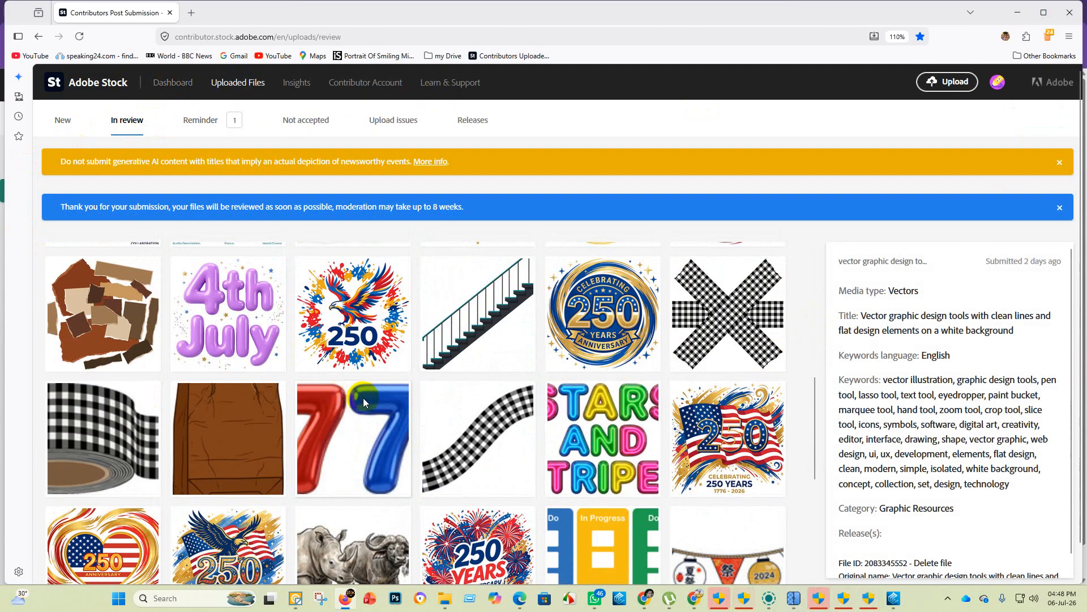
{"action": "scroll", "coordinate": [363, 397], "scroll_direction": "down", "scroll_amount": 5}
{"action": "scroll", "coordinate": [328, 394], "scroll_direction": "up", "scroll_amount": 10}
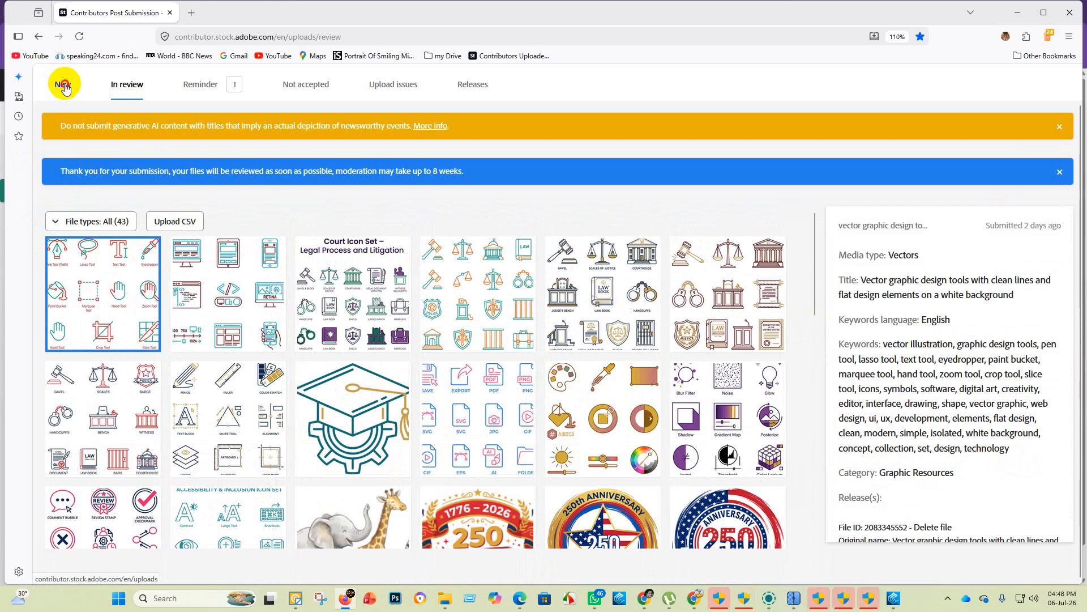
Step: Submit the new Adobe Stock files for review and accept both submission guideline statements in the terms and conditions
{"action": "left_click", "coordinate": [64, 85]}
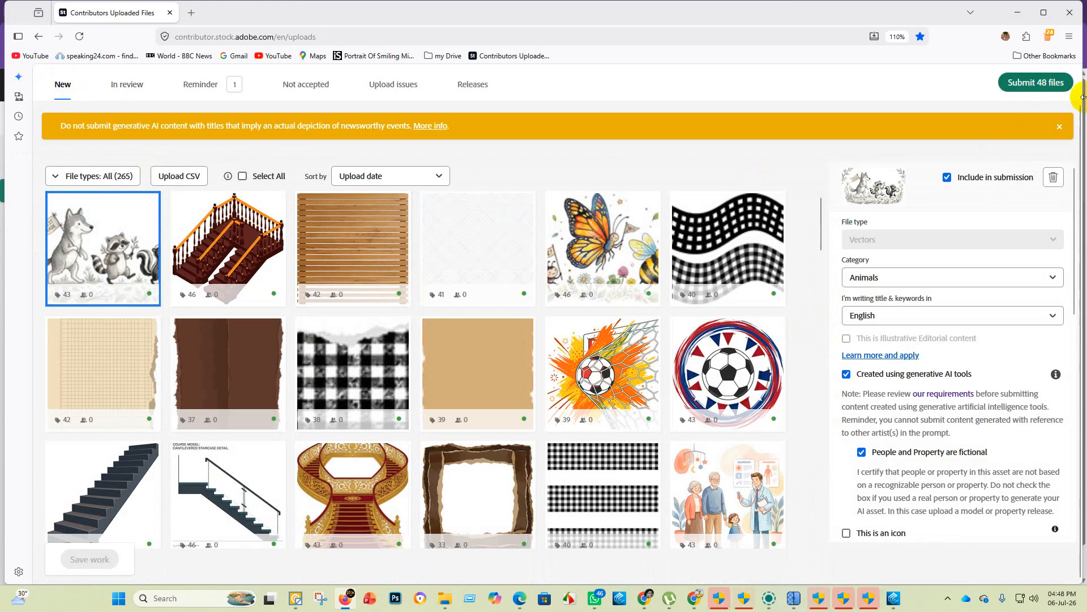
{"action": "left_click", "coordinate": [1030, 82]}
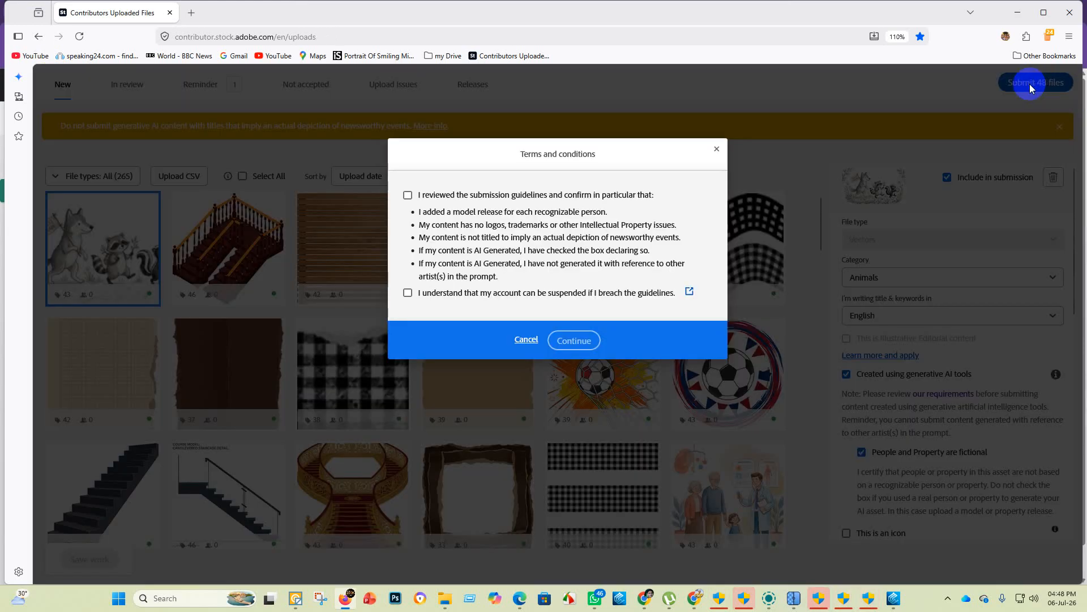
{"action": "left_click", "coordinate": [408, 194]}
{"action": "left_click", "coordinate": [407, 292]}
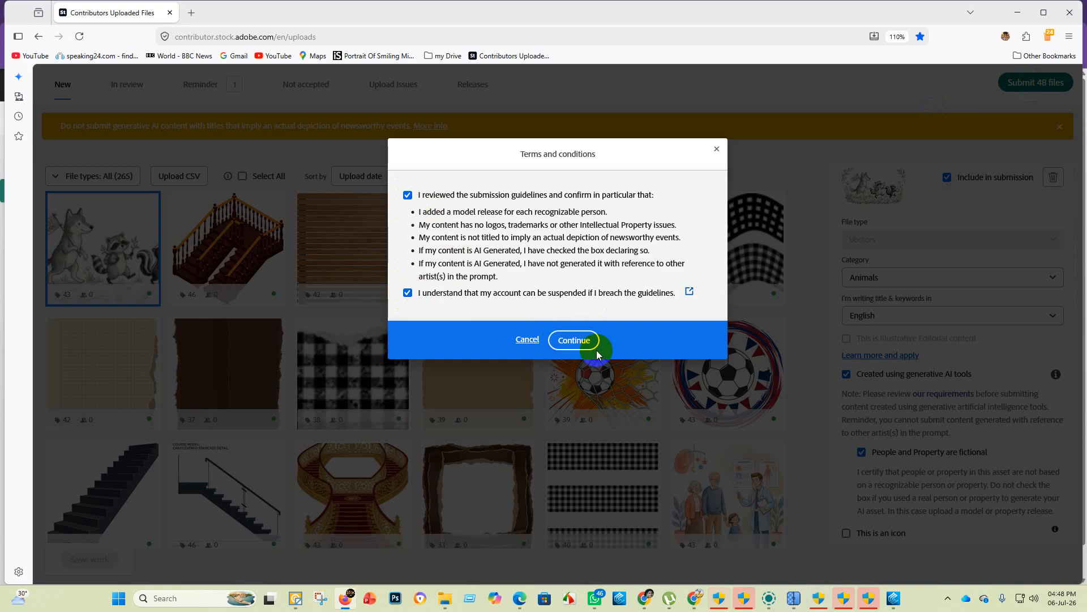
{"action": "left_click", "coordinate": [588, 340]}
Step: Complete the human verification by choosing the two images containing a cat
{"action": "left_click", "coordinate": [648, 338]}
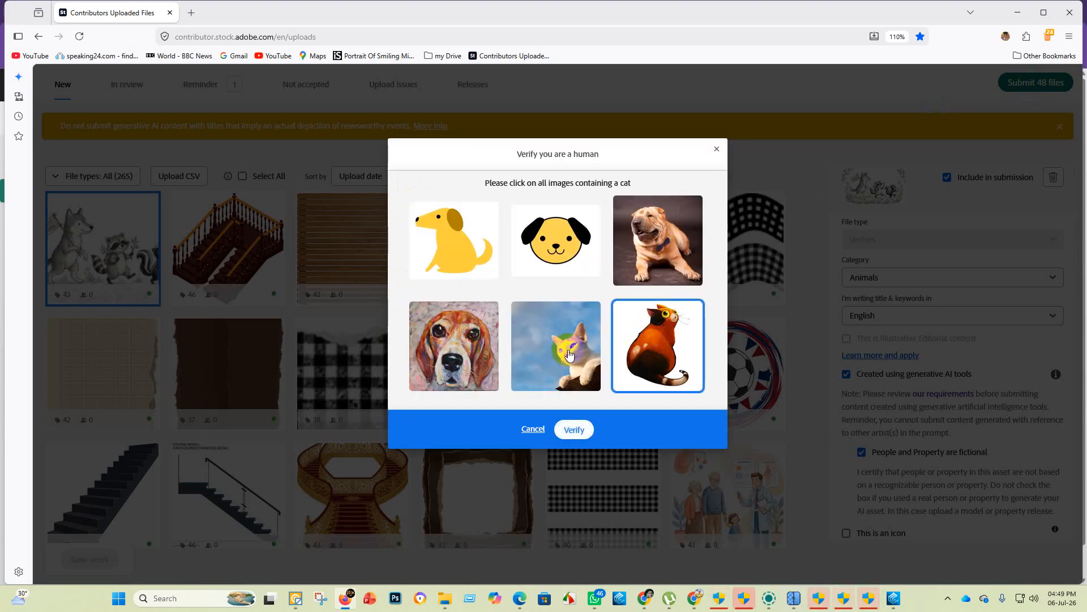
{"action": "left_click", "coordinate": [564, 355]}
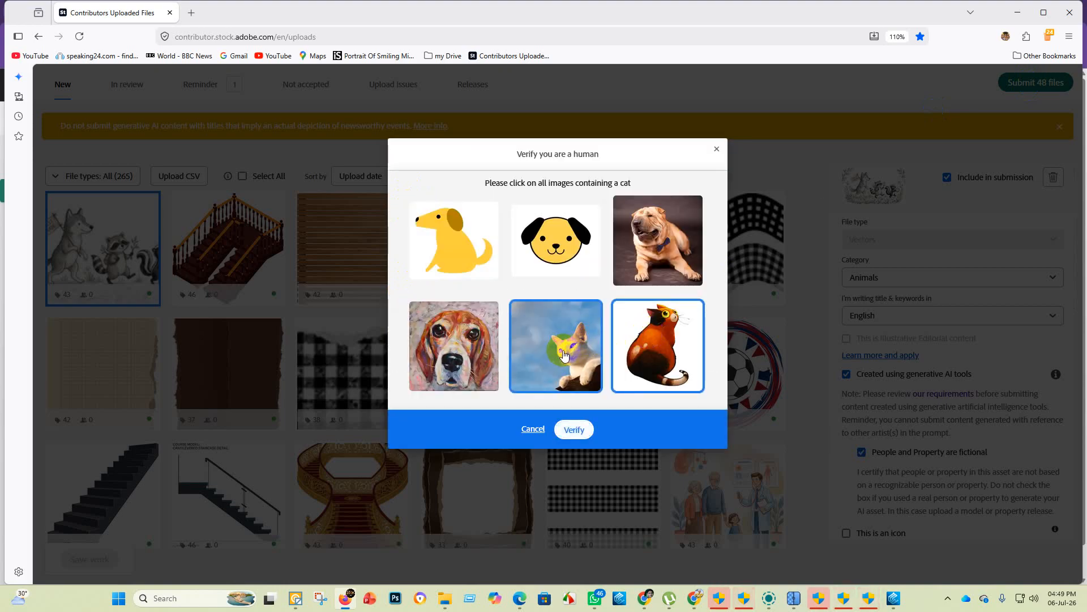
{"action": "left_click", "coordinate": [575, 430]}
{"action": "left_click", "coordinate": [559, 555]}
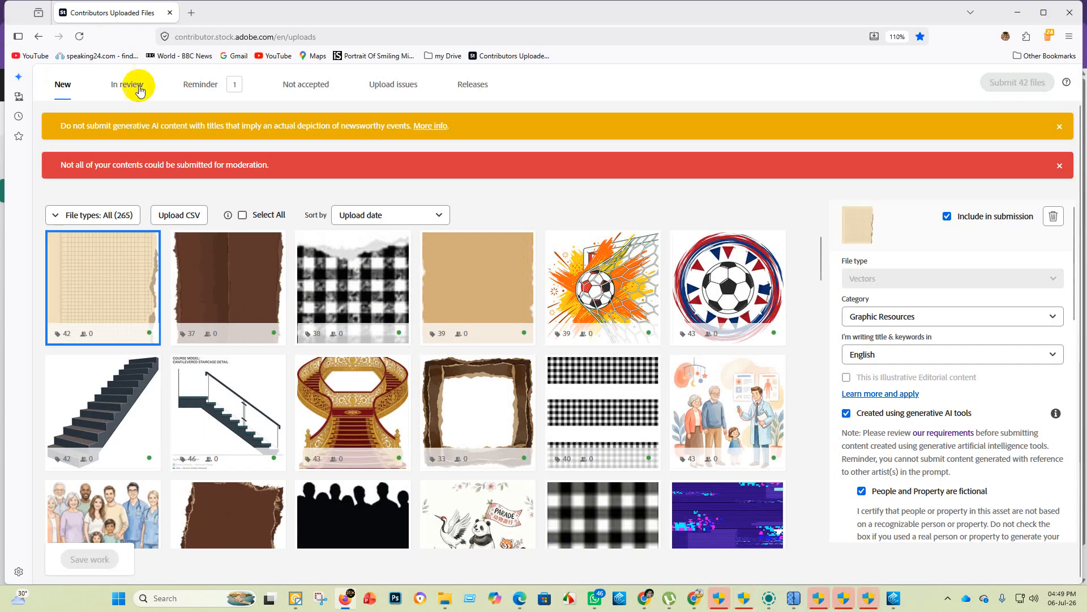
Step: Open the files in review and dismiss the notification banners above the artwork
{"action": "left_click", "coordinate": [131, 85]}
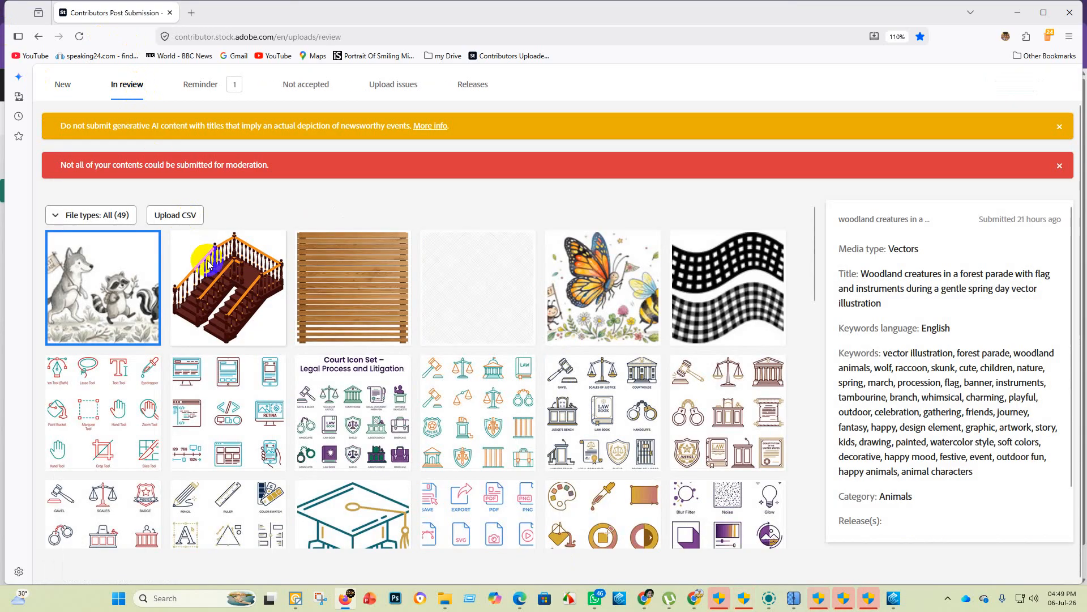
{"action": "left_click", "coordinate": [1061, 166]}
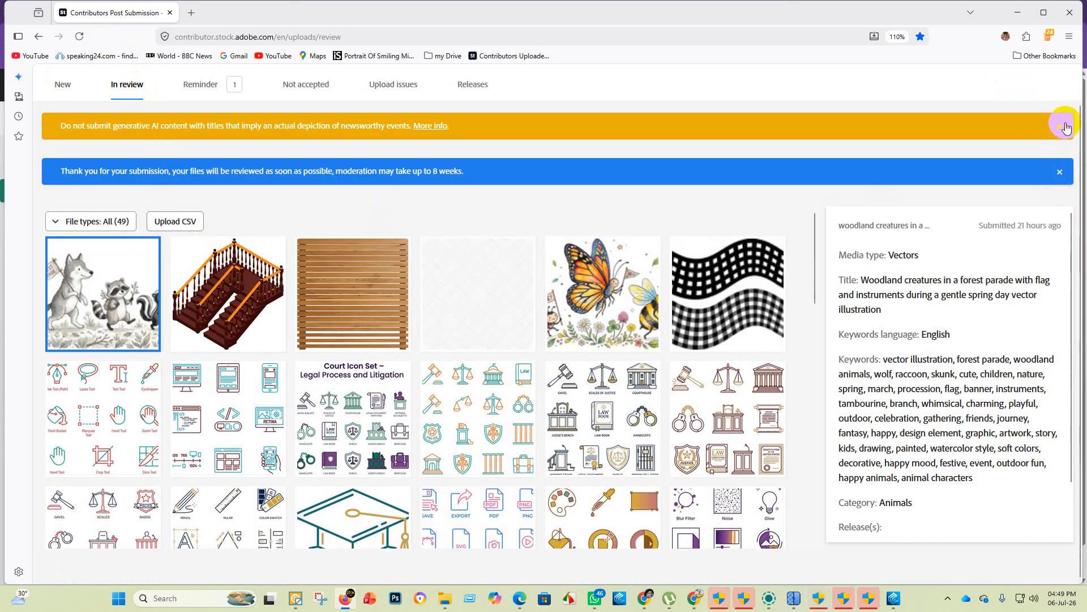
{"action": "left_click", "coordinate": [1060, 127]}
{"action": "left_click", "coordinate": [1060, 127]}
{"action": "scroll", "coordinate": [182, 117], "scroll_direction": "up", "scroll_amount": 1}
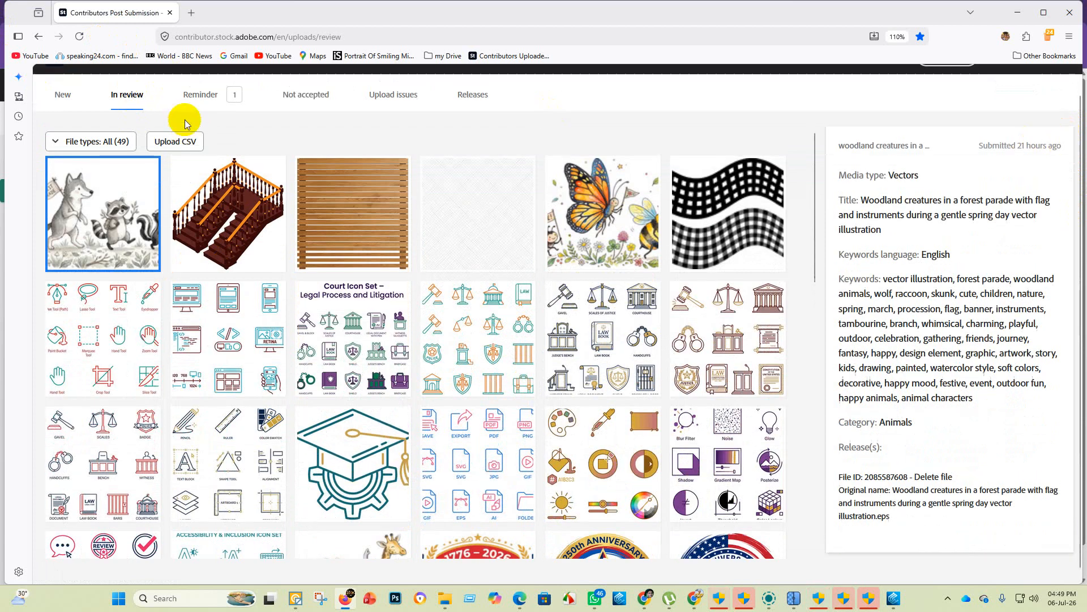
Step: Return to the contributor dashboard and look through the portfolio sorted by downloads to the end of the first page
{"action": "left_click", "coordinate": [174, 84]}
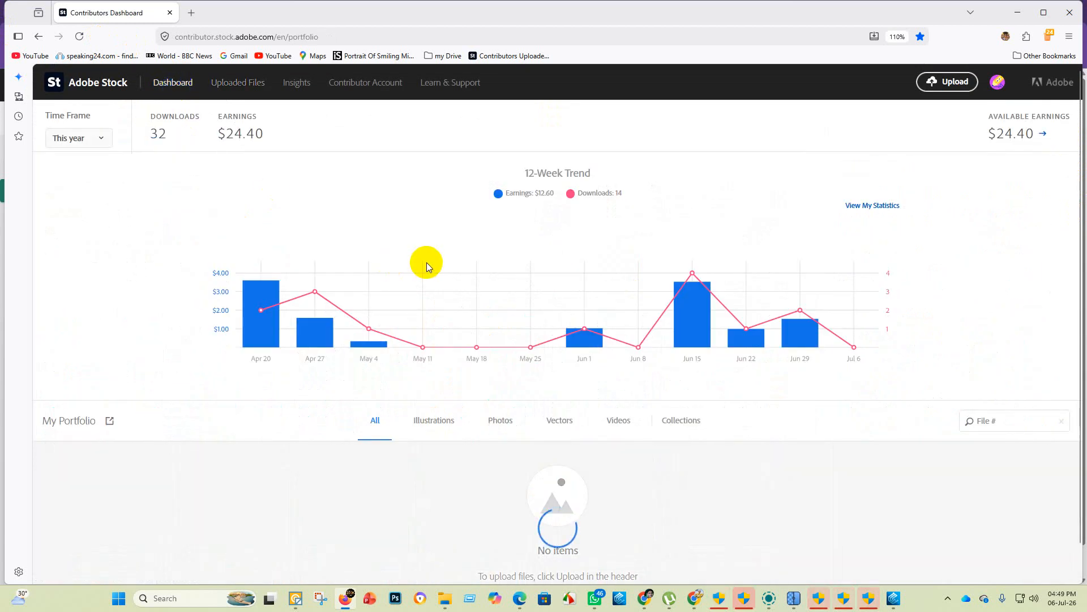
{"action": "scroll", "coordinate": [419, 294], "scroll_direction": "down", "scroll_amount": 5}
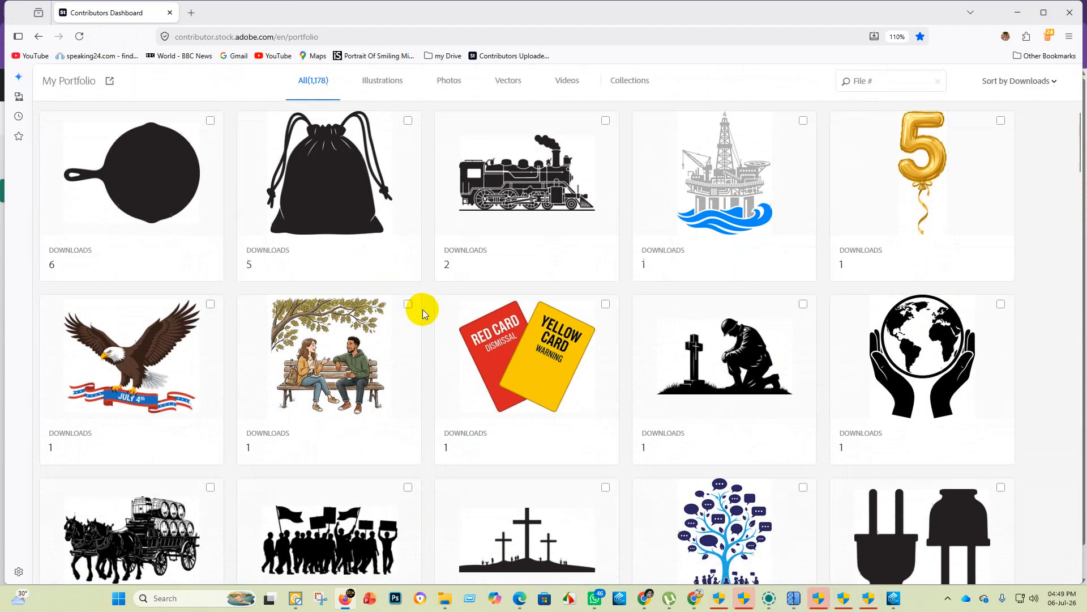
{"action": "scroll", "coordinate": [580, 328], "scroll_direction": "down", "scroll_amount": 3}
{"action": "scroll", "coordinate": [893, 381], "scroll_direction": "up", "scroll_amount": 6}
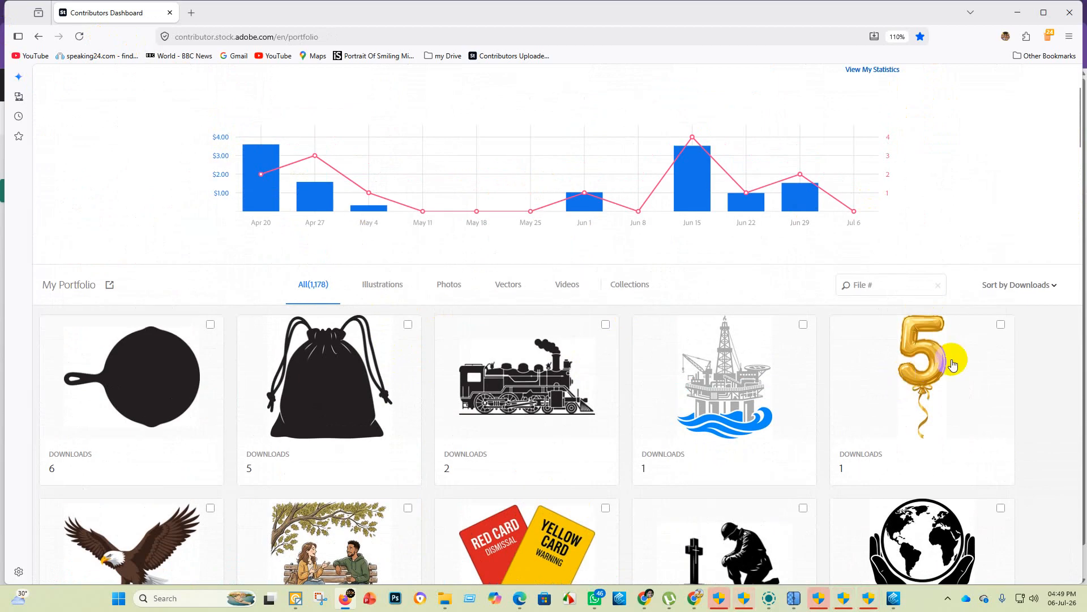
{"action": "scroll", "coordinate": [897, 374], "scroll_direction": "down", "scroll_amount": 8}
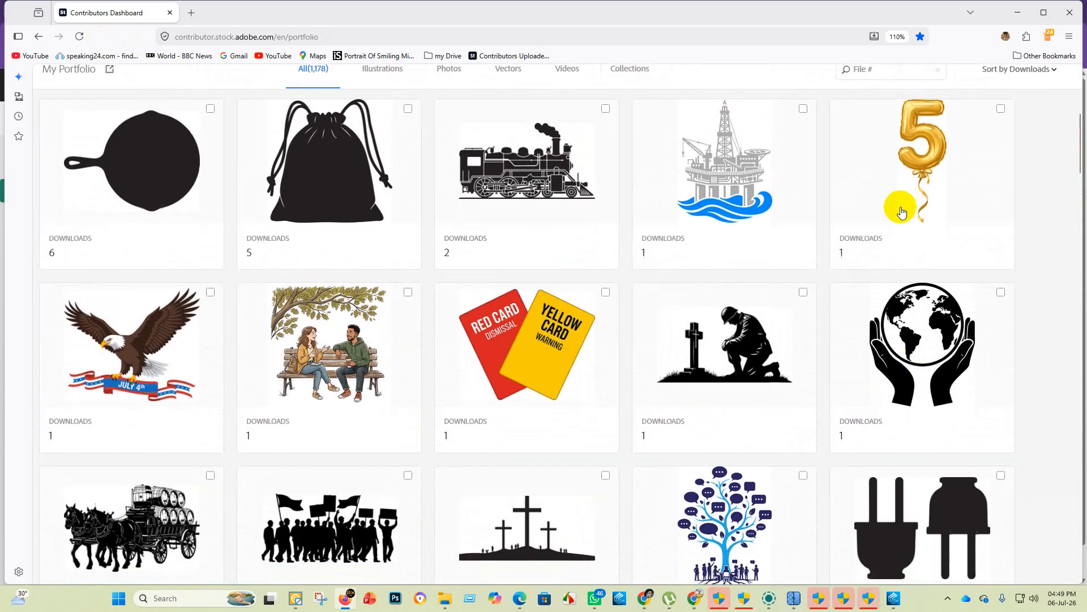
{"action": "scroll", "coordinate": [503, 308], "scroll_direction": "down", "scroll_amount": 4}
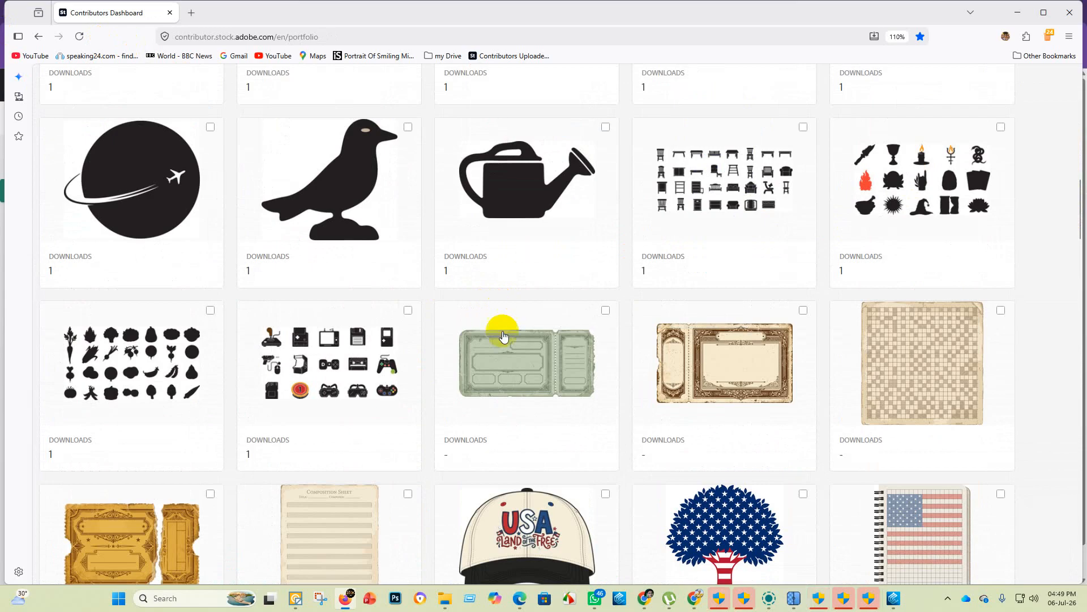
{"action": "scroll", "coordinate": [509, 317], "scroll_direction": "down", "scroll_amount": 18}
{"action": "scroll", "coordinate": [575, 305], "scroll_direction": "down", "scroll_amount": 10}
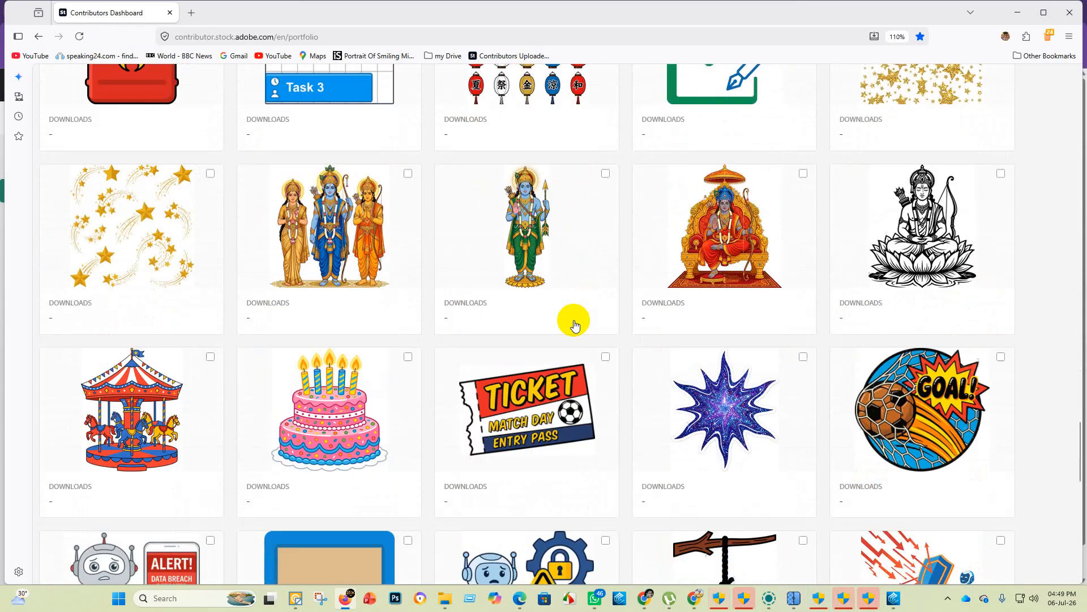
{"action": "scroll", "coordinate": [317, 357], "scroll_direction": "down", "scroll_amount": 10}
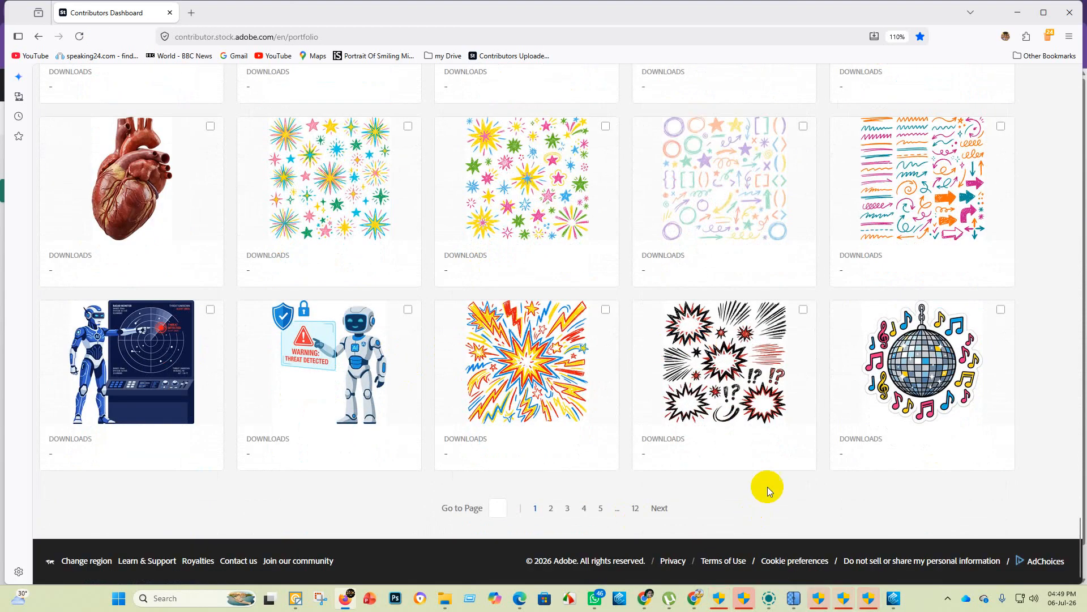
Step: Switch to the Adobe Stock account in Edge and examine its dashboard earnings trend and portfolio downloads
{"action": "left_click", "coordinate": [521, 600]}
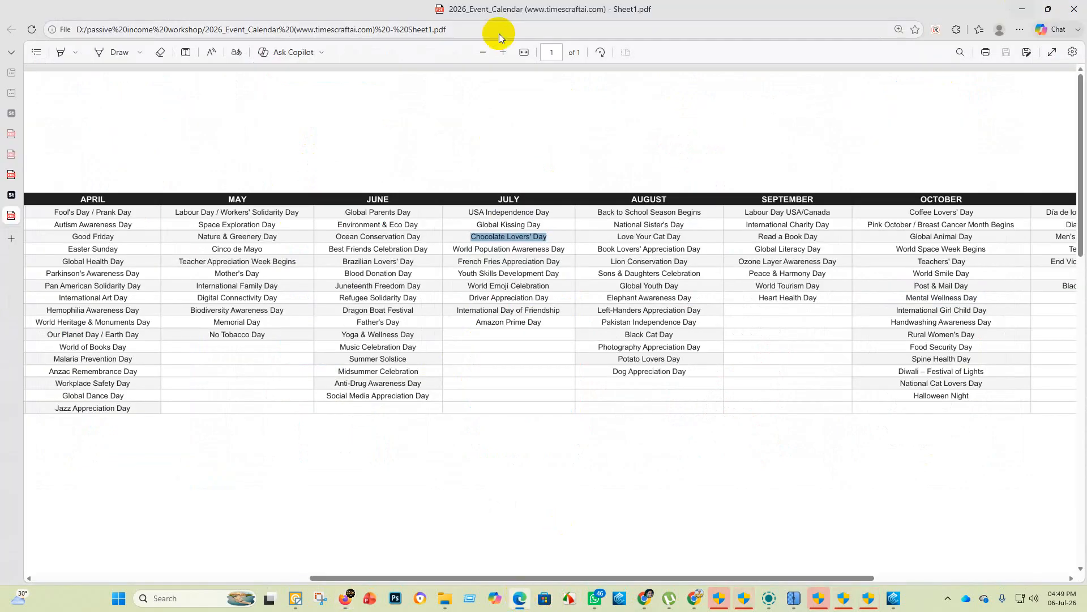
{"action": "mouse_move", "coordinate": [17, 233]}
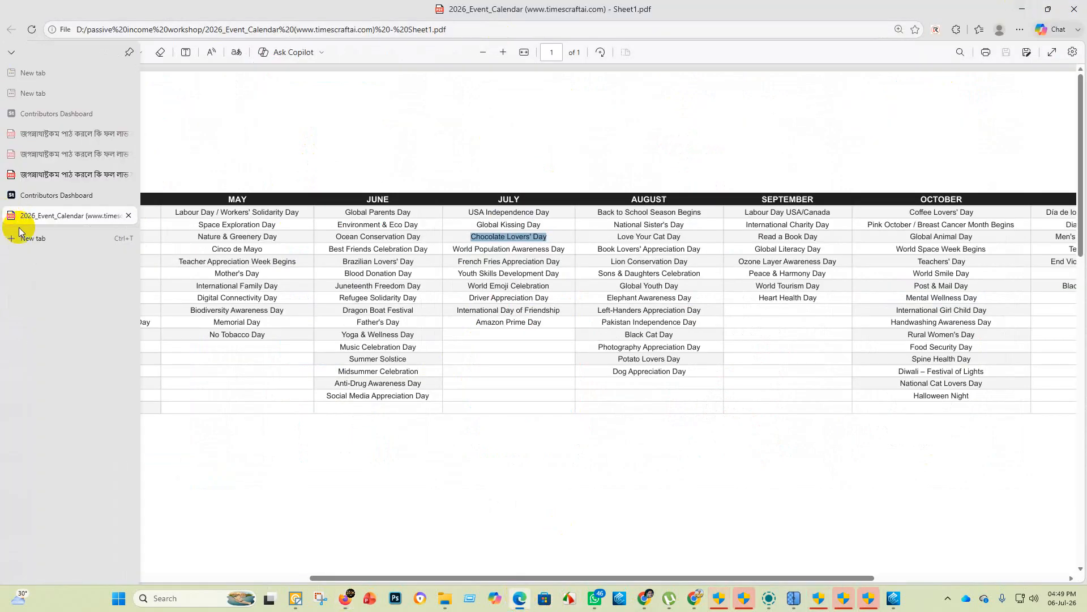
{"action": "left_click", "coordinate": [42, 199]}
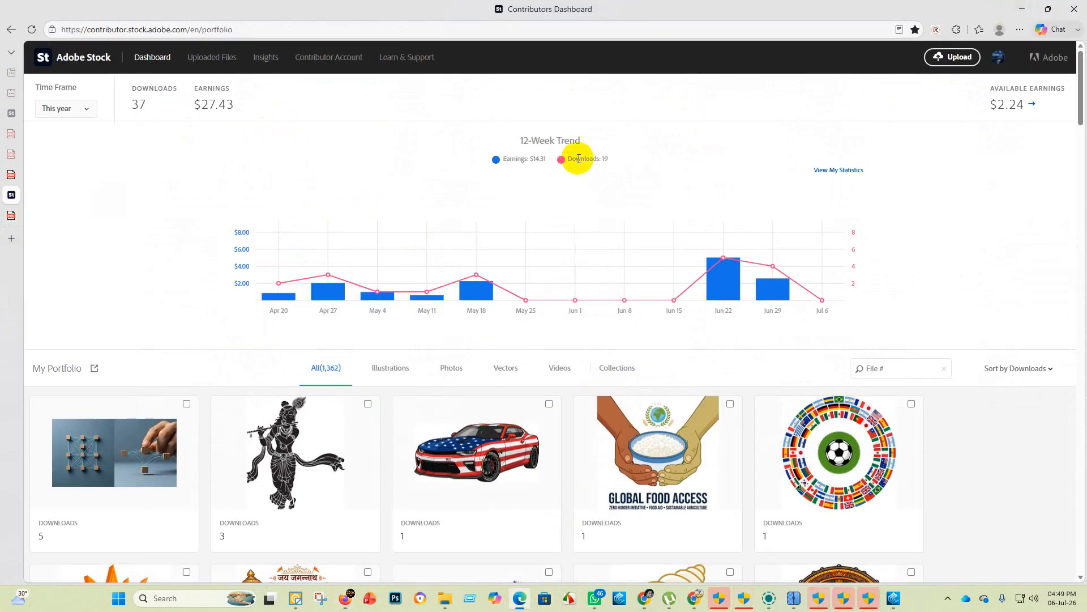
{"action": "scroll", "coordinate": [214, 352], "scroll_direction": "down", "scroll_amount": 4}
{"action": "scroll", "coordinate": [227, 348], "scroll_direction": "down", "scroll_amount": 8}
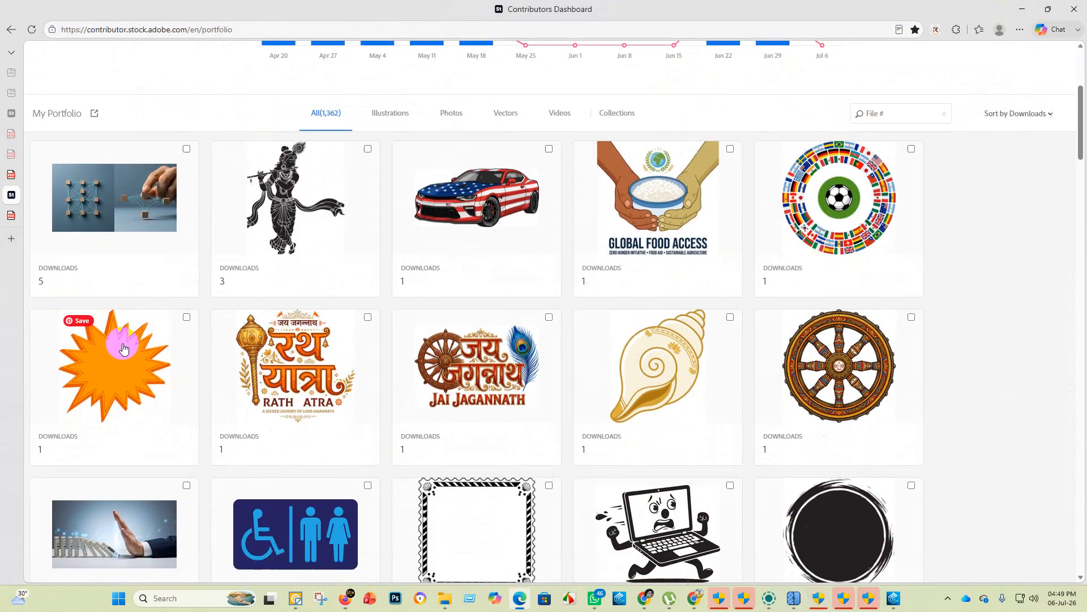
{"action": "scroll", "coordinate": [345, 344], "scroll_direction": "down", "scroll_amount": 15}
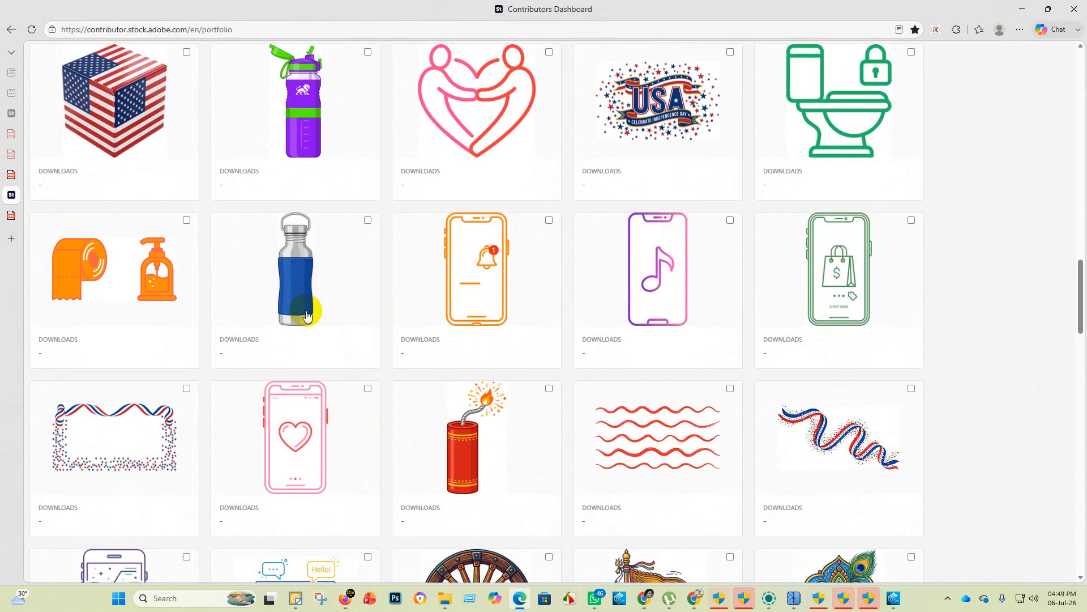
{"action": "scroll", "coordinate": [233, 282], "scroll_direction": "up", "scroll_amount": 20}
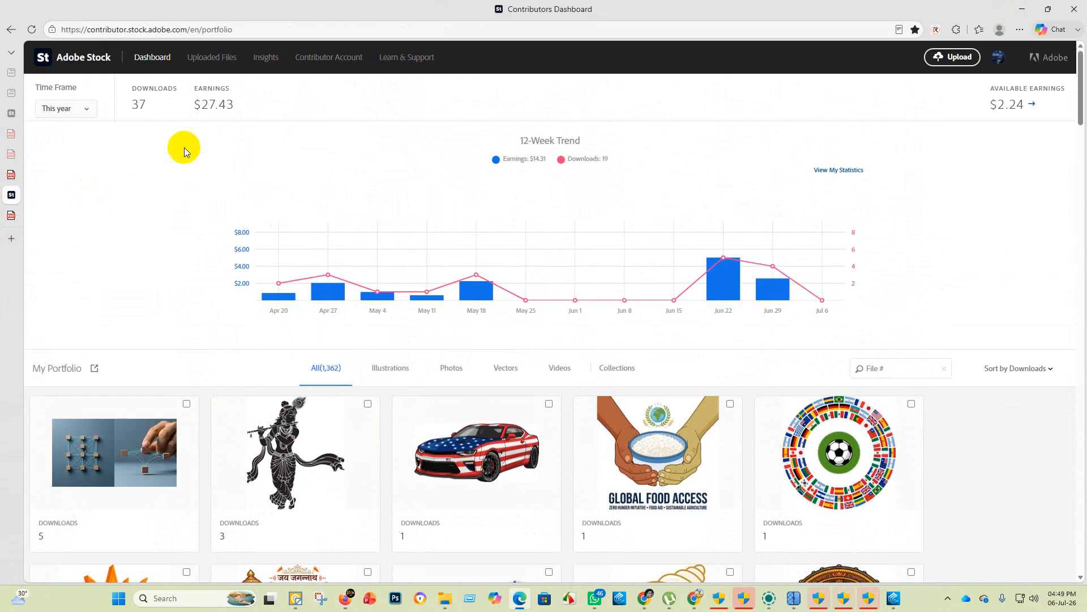
Step: Open this account's uploaded files and look through the artwork in review and the new files awaiting submission
{"action": "left_click", "coordinate": [213, 71]}
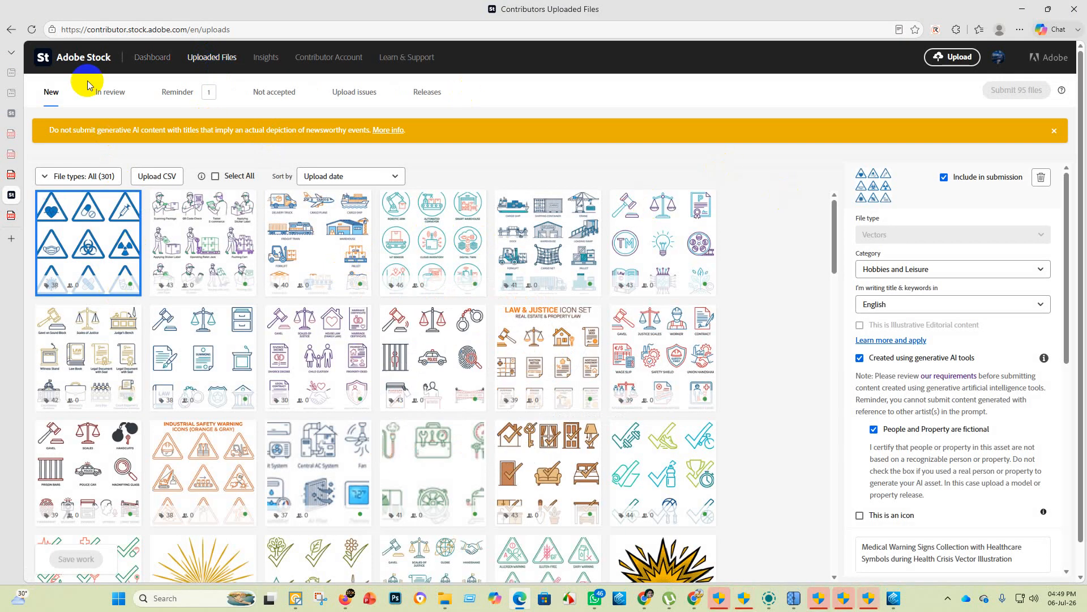
{"action": "left_click", "coordinate": [98, 95]}
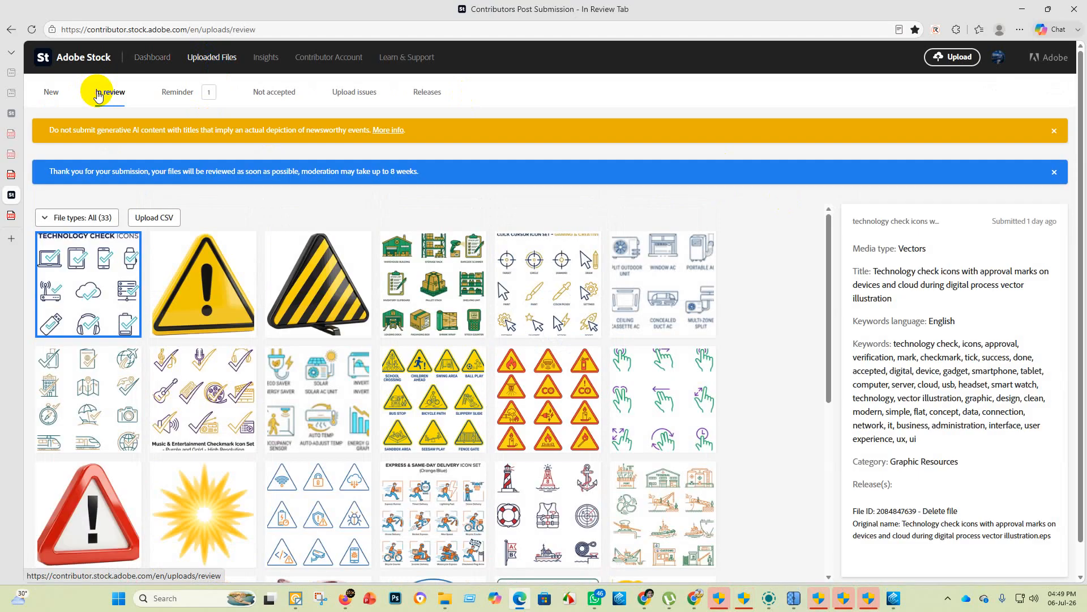
{"action": "left_click", "coordinate": [51, 92]}
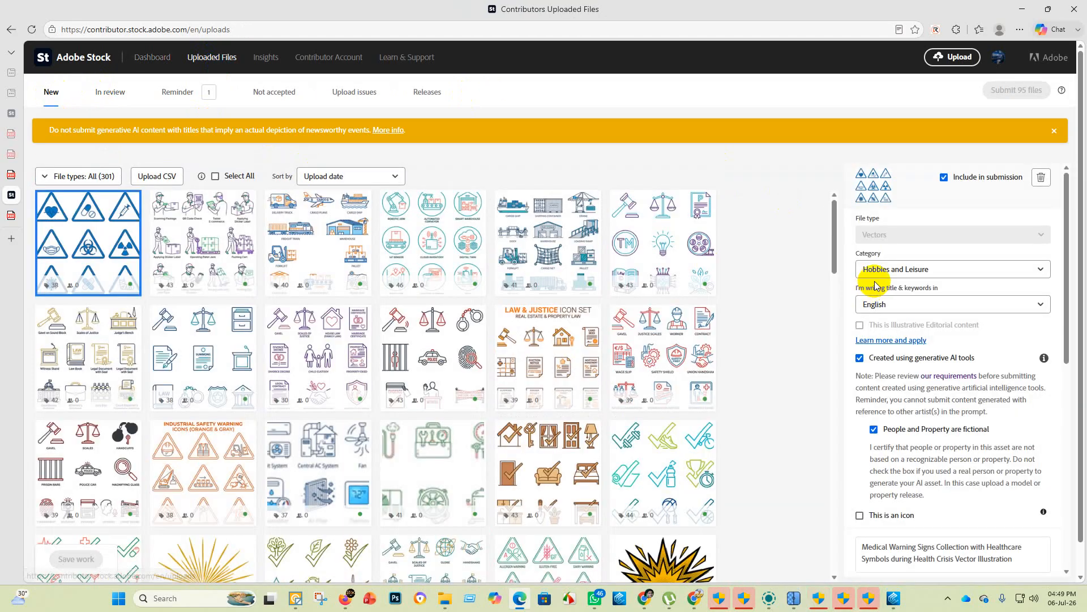
{"action": "scroll", "coordinate": [359, 418], "scroll_direction": "down", "scroll_amount": 15}
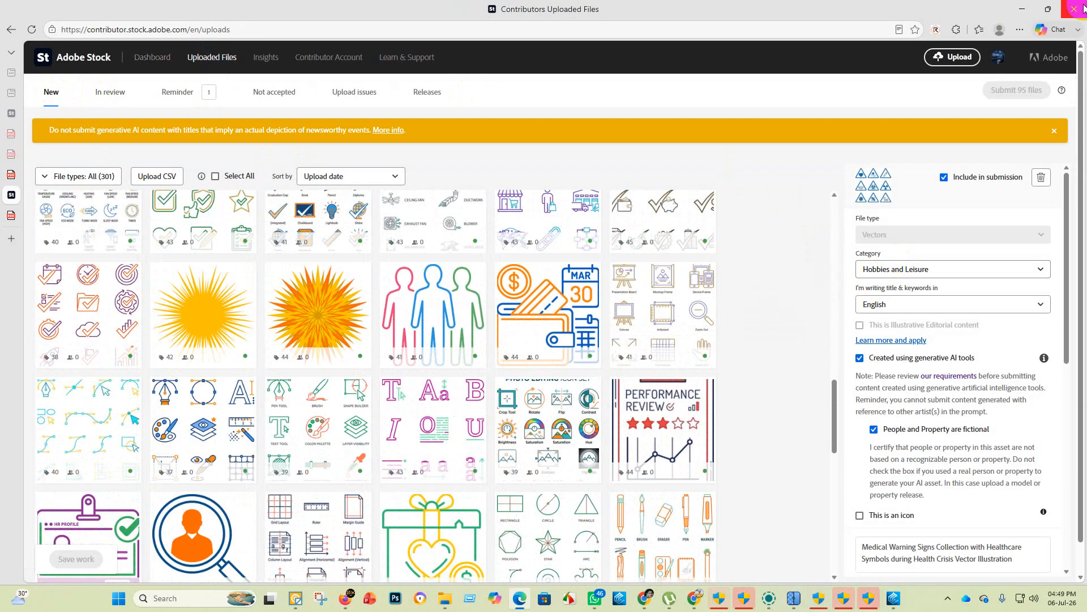
{"action": "left_click", "coordinate": [1028, 10]}
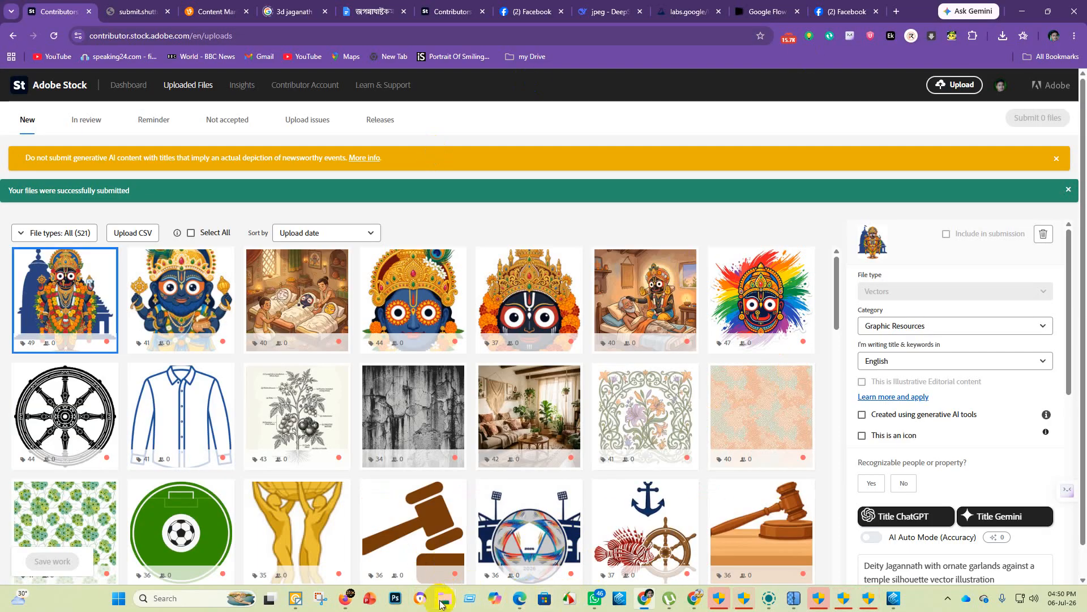
Step: Open the 2026 event calendar PDF in Edge and copy the July event "Chocolate Lovers' Day"
{"action": "mouse_move", "coordinate": [444, 601]}
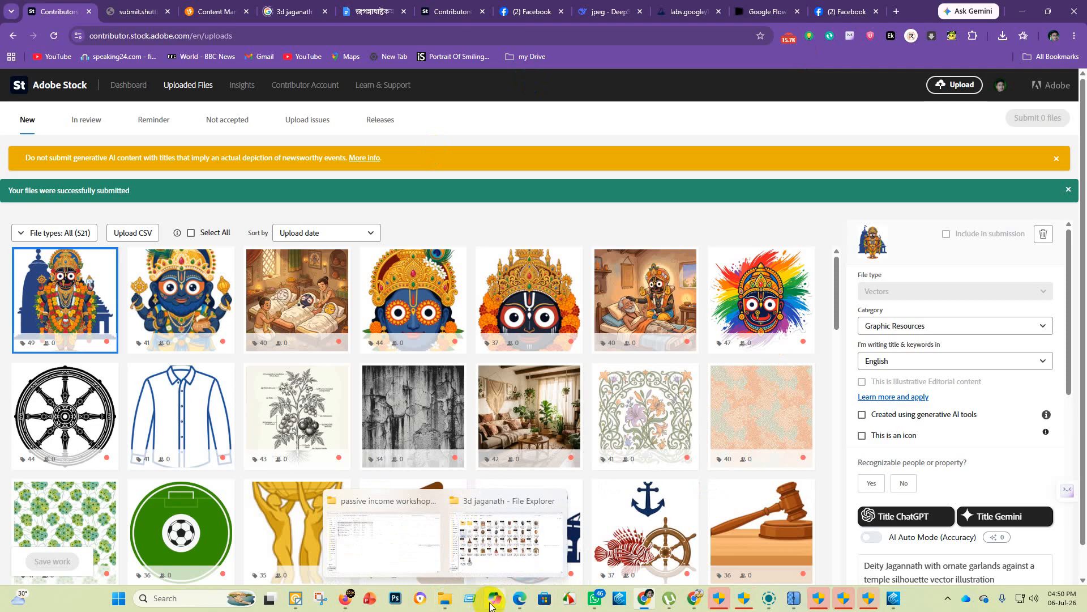
{"action": "left_click", "coordinate": [520, 599]}
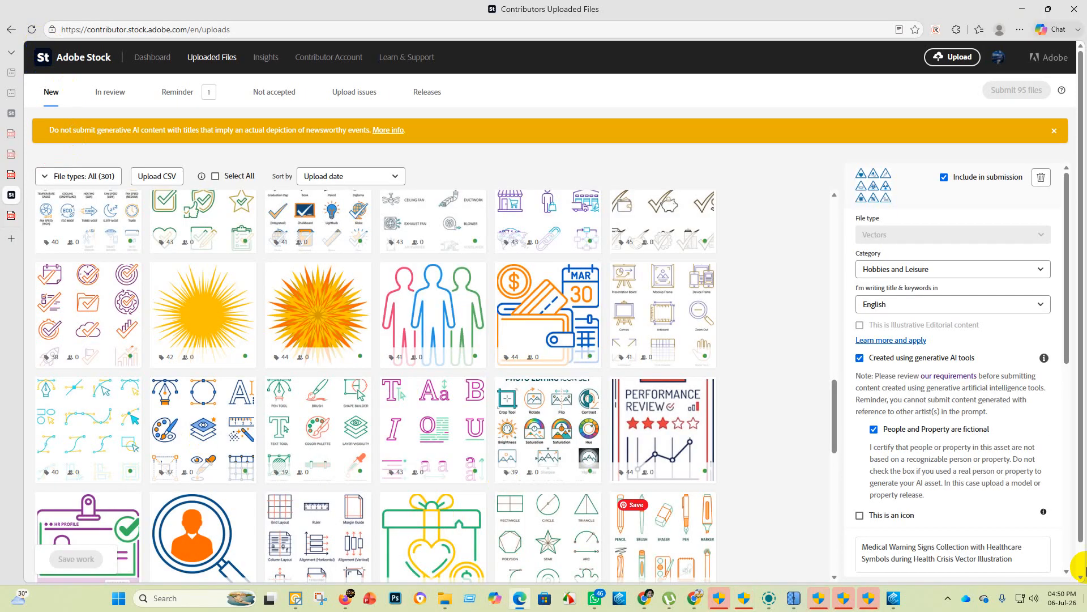
{"action": "left_click", "coordinate": [11, 215]}
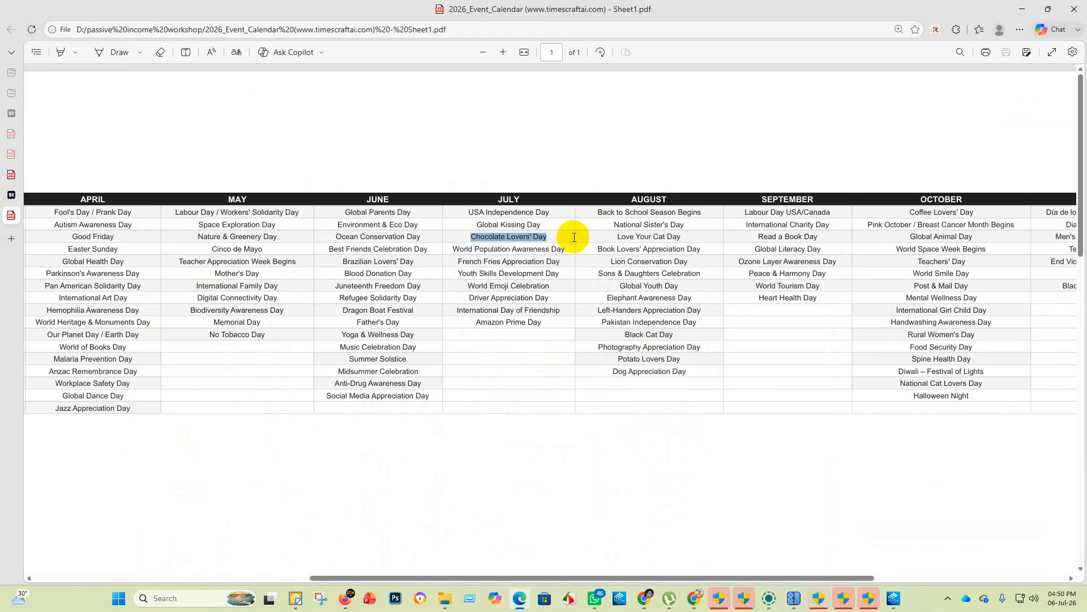
{"action": "mouse_move", "coordinate": [557, 246]}
{"action": "left_mouse_down"}
{"action": "mouse_move", "coordinate": [439, 243]}
{"action": "mouse_move", "coordinate": [449, 225]}
{"action": "mouse_move", "coordinate": [552, 236]}
{"action": "left_mouse_up"}
{"action": "key", "text": "ctrl+c"}
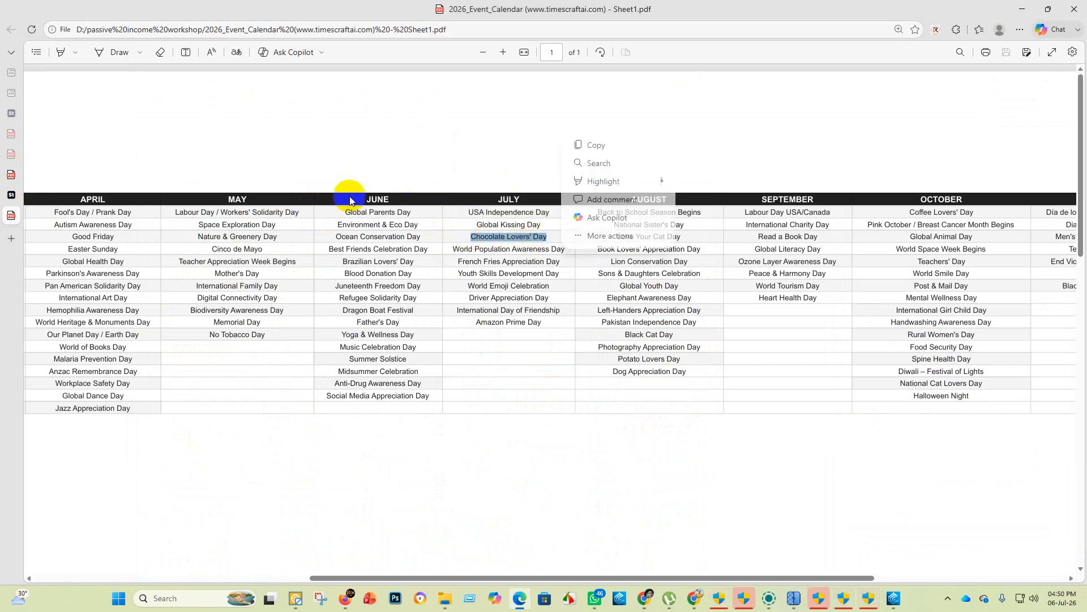
Step: Switch to the jpeg chat in DeepSeek and send the prompt "Chocolate Lovers' Day 30"
{"action": "left_click", "coordinate": [1023, 10]}
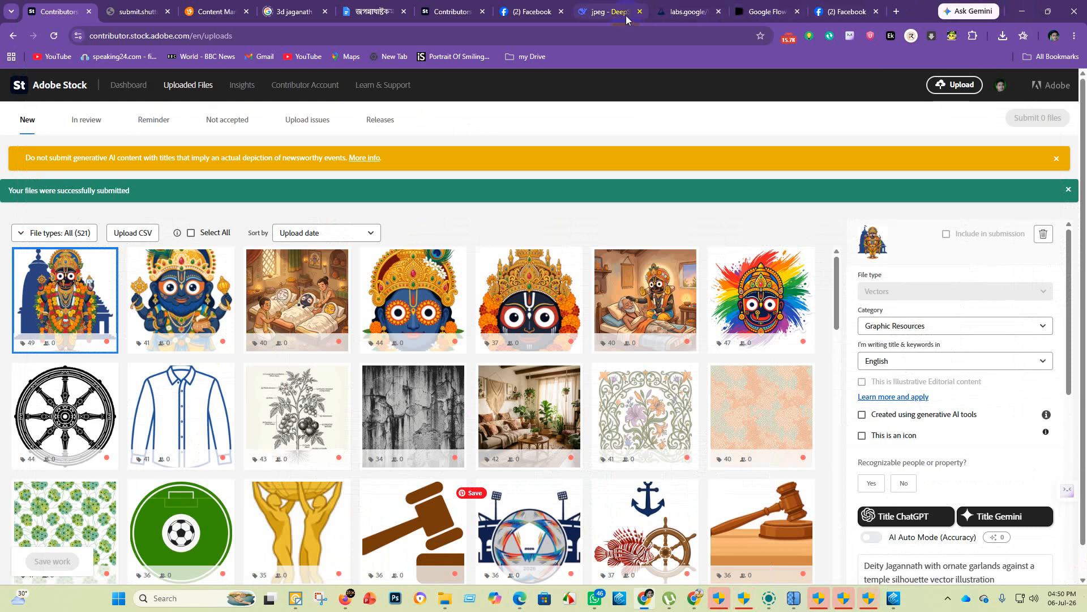
{"action": "left_click", "coordinate": [605, 11]}
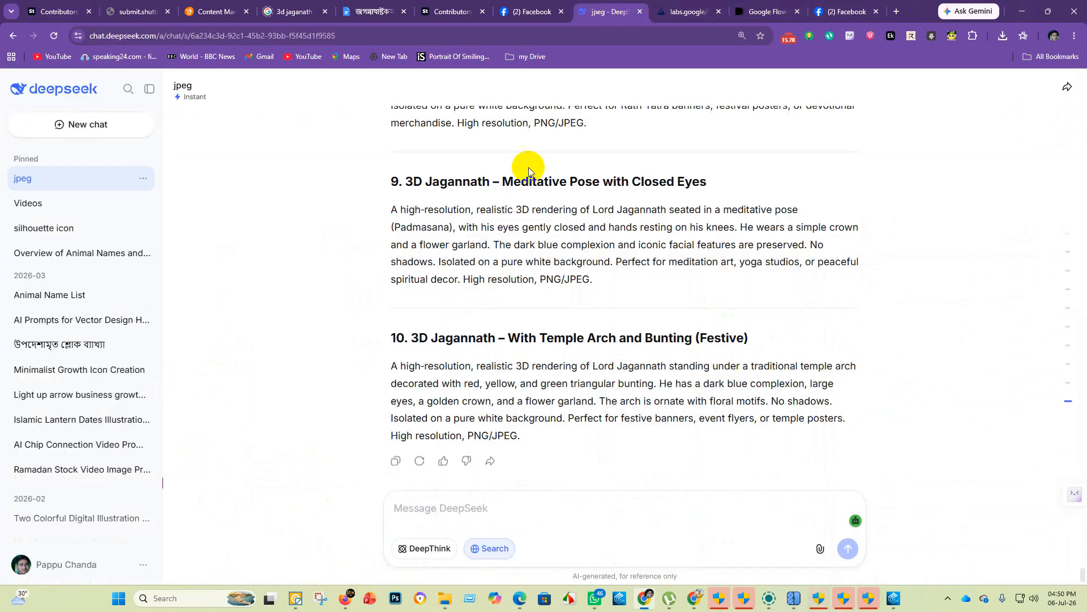
{"action": "left_click", "coordinate": [435, 517]}
{"action": "key", "text": "ctrl+v"}
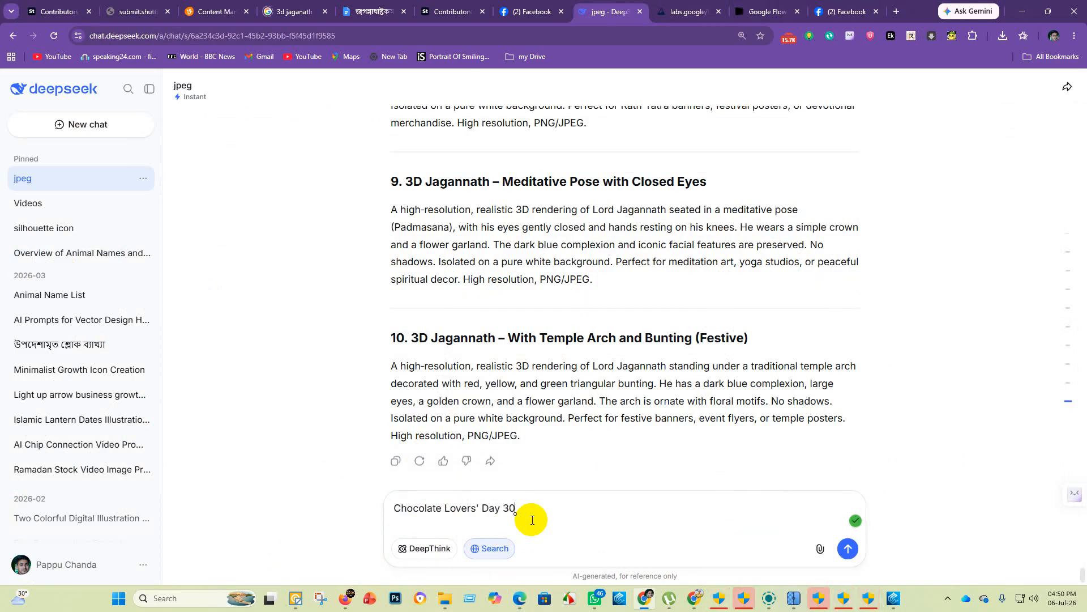
{"action": "type", "text": "30"}
{"action": "key", "text": "Return"}
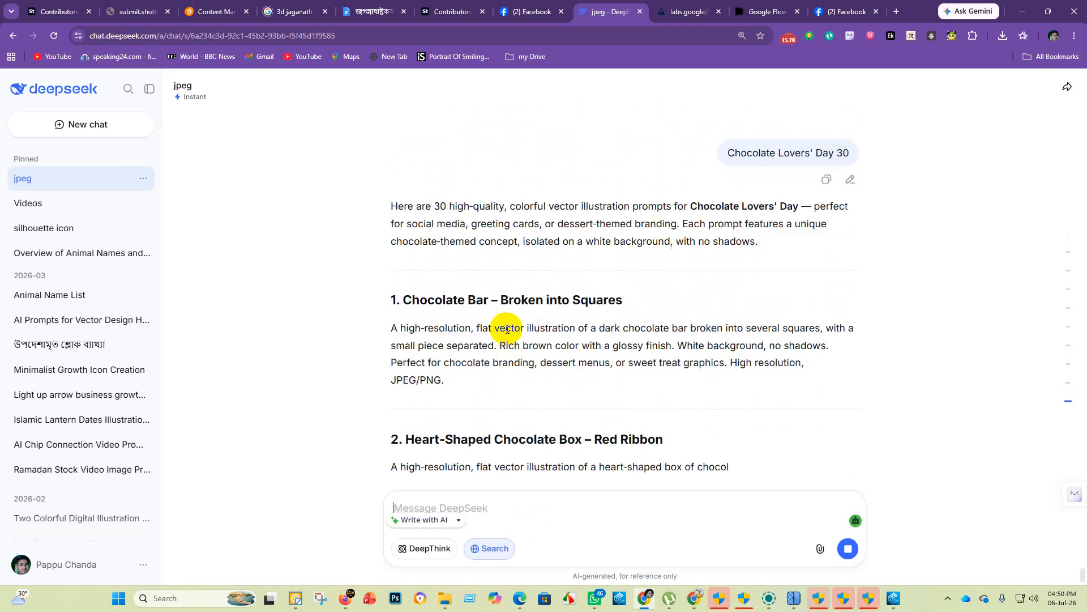
Step: Copy the first DeepSeek prompt, "Chocolate Bar – Broken into Squares", including its title and full description
{"action": "scroll", "coordinate": [515, 267], "scroll_direction": "up", "scroll_amount": 1}
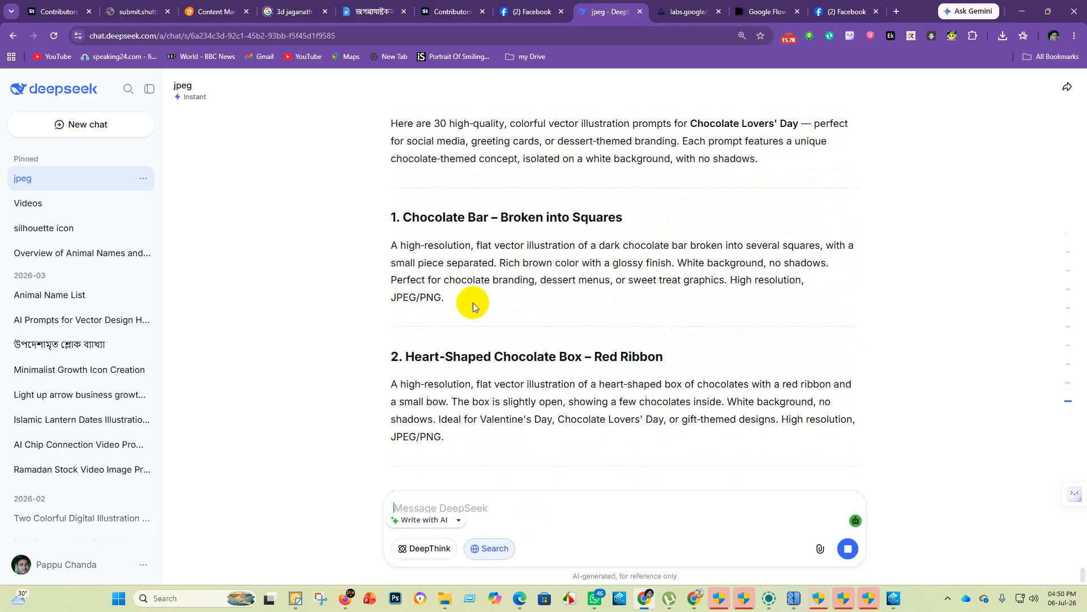
{"action": "scroll", "coordinate": [459, 306], "scroll_direction": "down", "scroll_amount": 1}
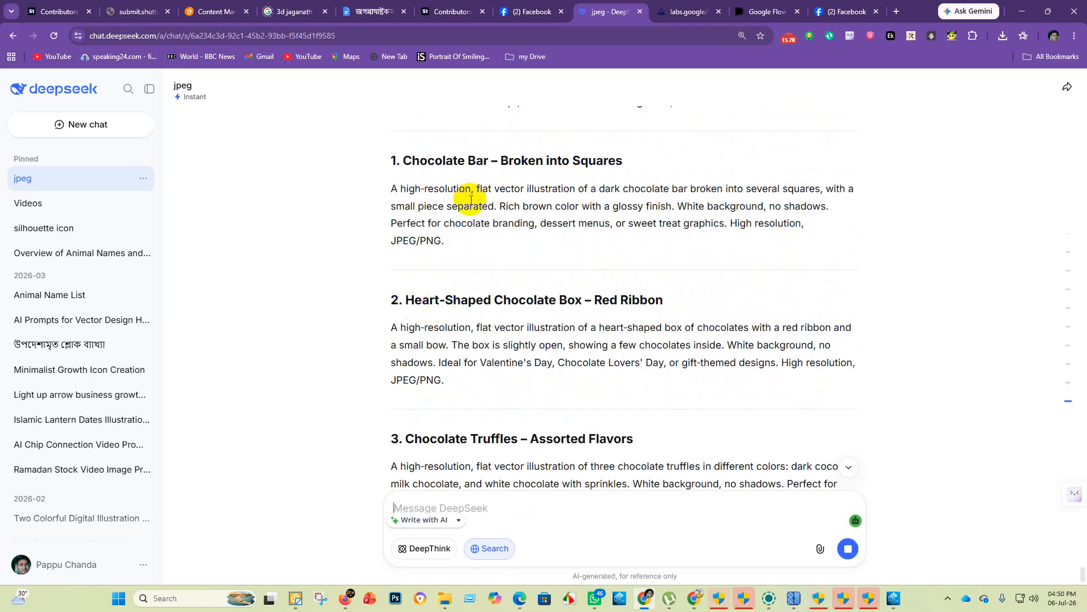
{"action": "scroll", "coordinate": [510, 193], "scroll_direction": "up", "scroll_amount": 3}
{"action": "left_click_drag", "start_coordinate": [399, 330], "coordinate": [492, 359]}
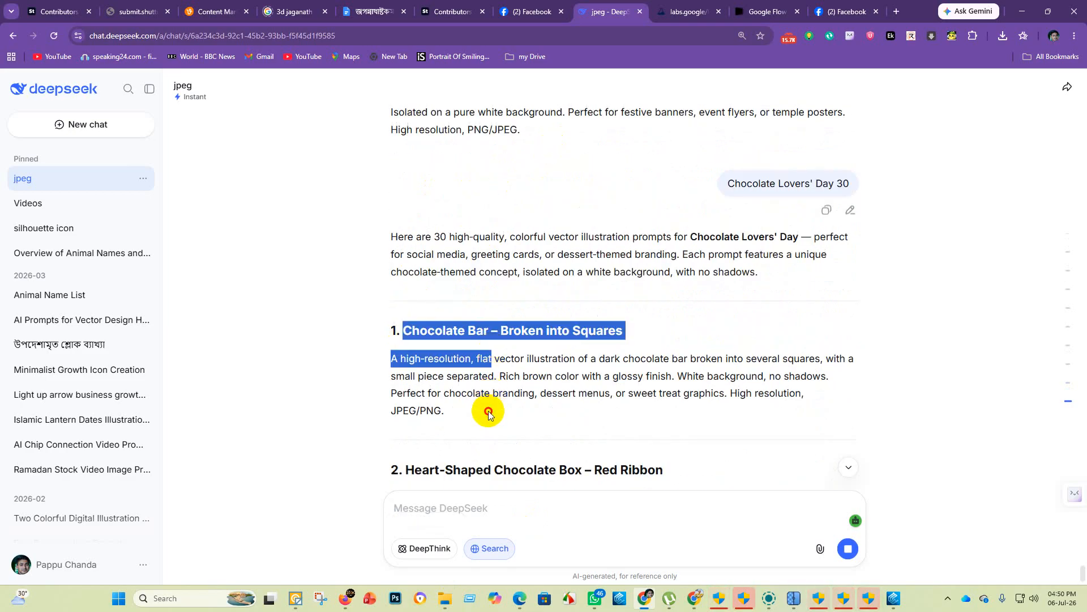
{"action": "left_click_drag", "start_coordinate": [488, 414], "coordinate": [482, 417]}
{"action": "key", "text": "ctrl+c"}
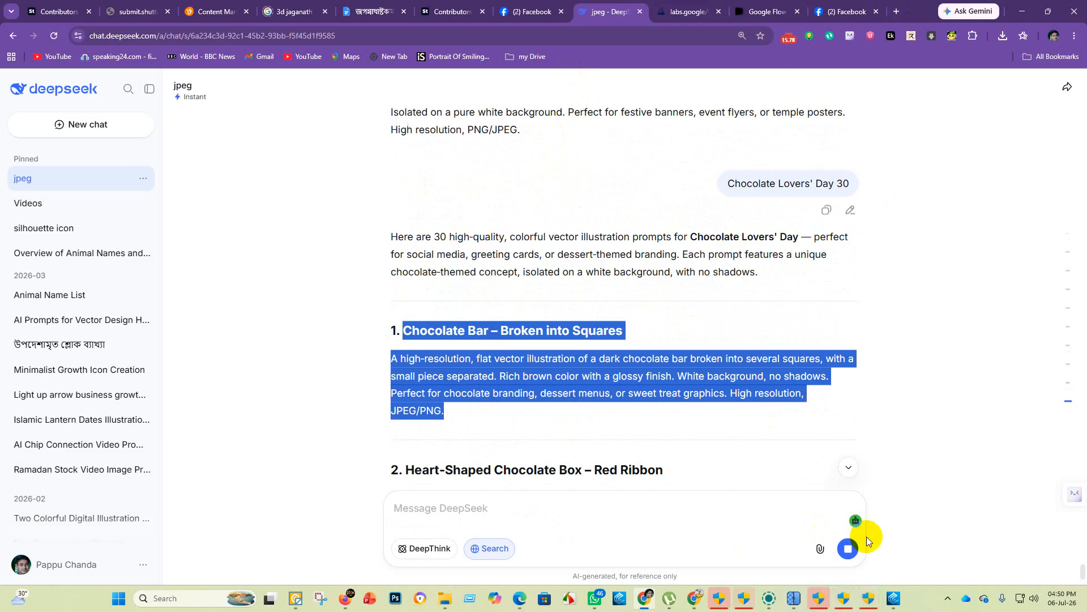
Step: Switch to the Google Flow project and submit the copied "Chocolate Bar – Broken into Squares" prompt for image generation
{"action": "left_click", "coordinate": [759, 7]}
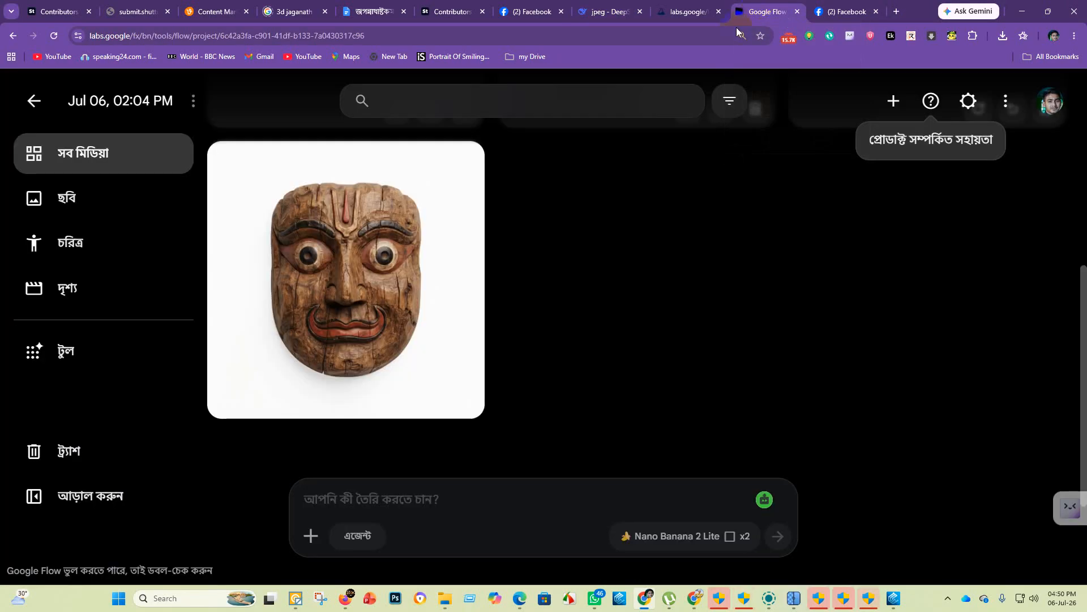
{"action": "key", "text": "ctrl+v"}
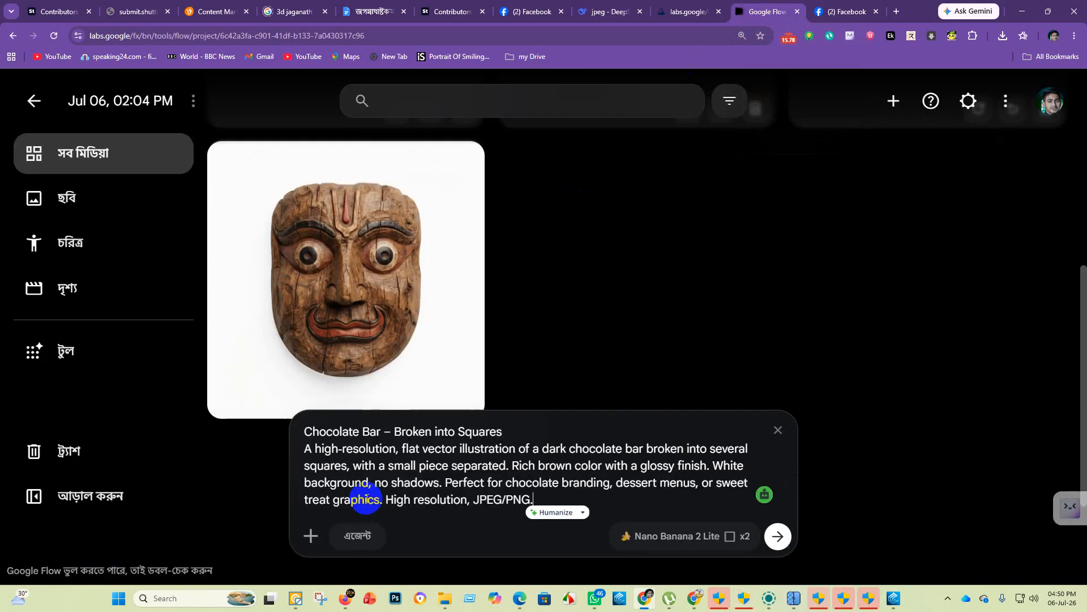
{"action": "key", "text": "Return"}
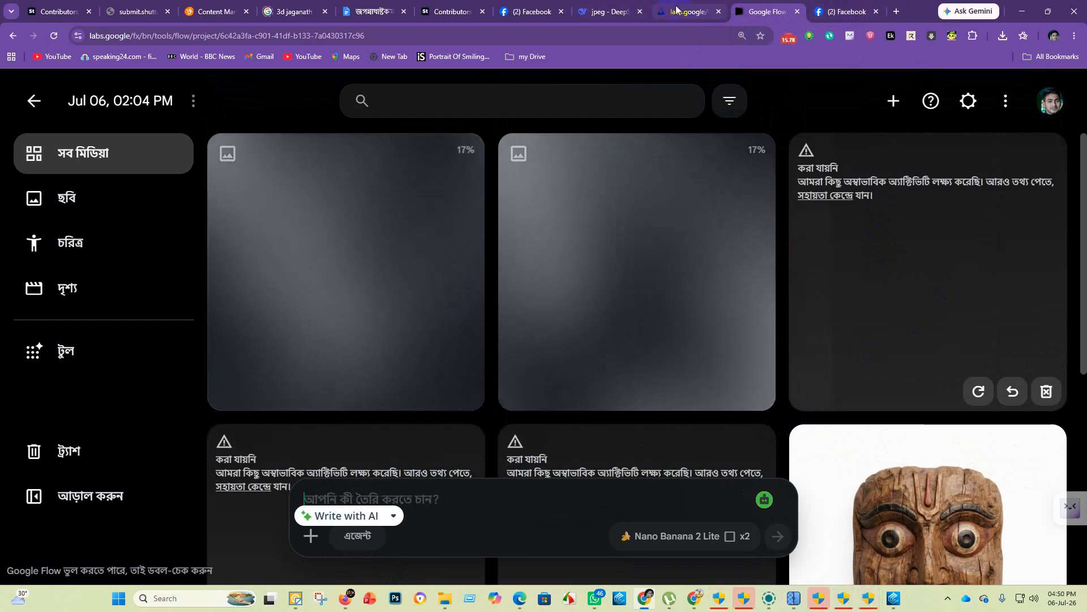
Step: Copy prompt 2, "Heart-Shaped Chocolate Box – Red Ribbon", from the DeepSeek chat and submit it in Google Flow
{"action": "left_click", "coordinate": [613, 11]}
{"action": "scroll", "coordinate": [369, 359], "scroll_direction": "down", "scroll_amount": 3}
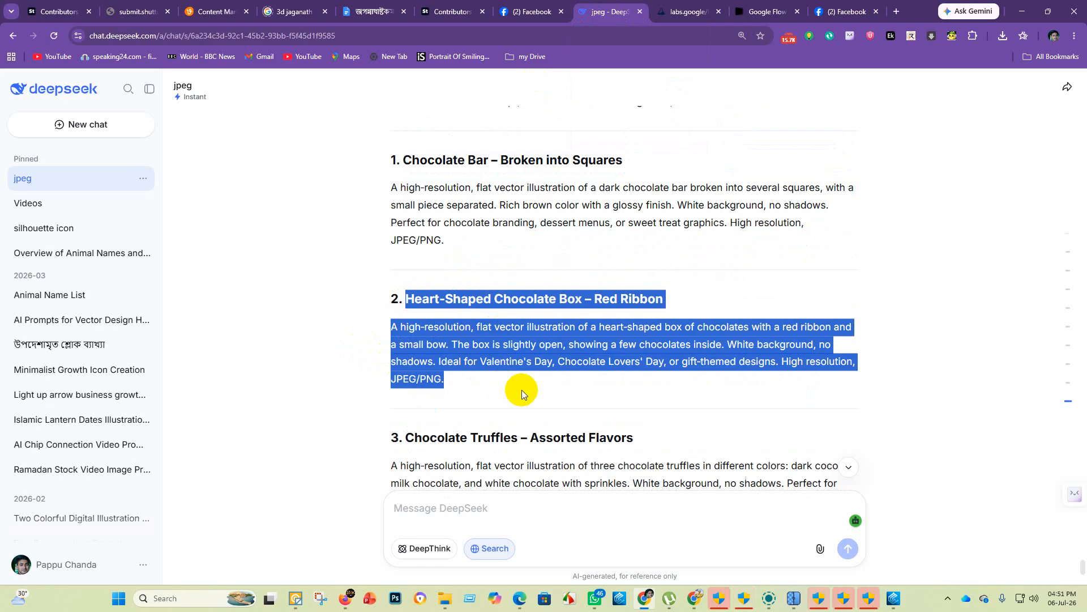
{"action": "left_click", "coordinate": [749, 16]}
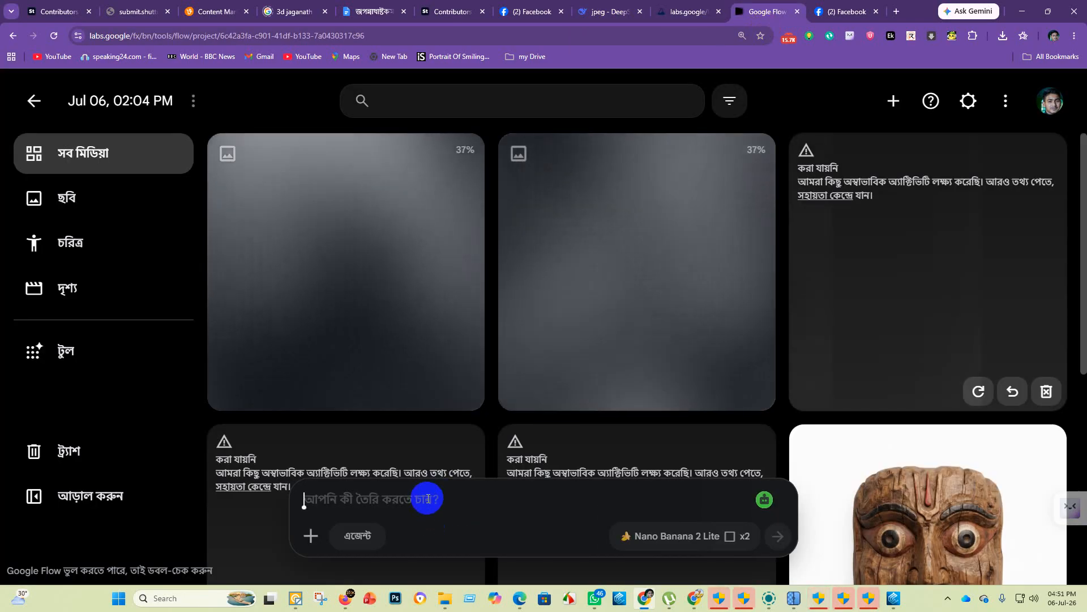
{"action": "left_click", "coordinate": [425, 498]}
{"action": "type", "text": "Heart-Shaped Chocolate Box – Red Ribbon A high-resolution, flat vector illustration of a heart-shaped box of chocolates with a red ribbon and a small bow. The box is slightly open, showing a few chocolates inside. White background, no shadows. Ideal for Valentine's Day, Chocolate Lovers' Day, or gift-themed designs. High resolution, JPEG/PNG."}
{"action": "key", "text": "Return"}
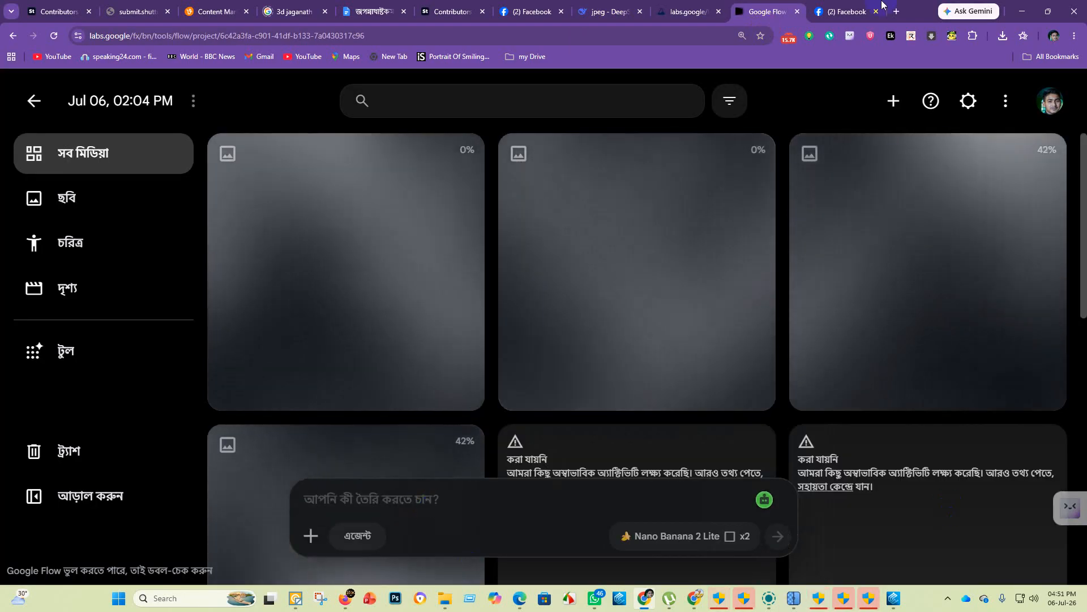
Step: Transfer DeepSeek prompt 3, "Chocolate Truffles – Assorted Flavors", to Google Flow for generation, and close the extra labs.google page
{"action": "left_click", "coordinate": [609, 12]}
{"action": "scroll", "coordinate": [1045, 312], "scroll_direction": "down", "scroll_amount": 2}
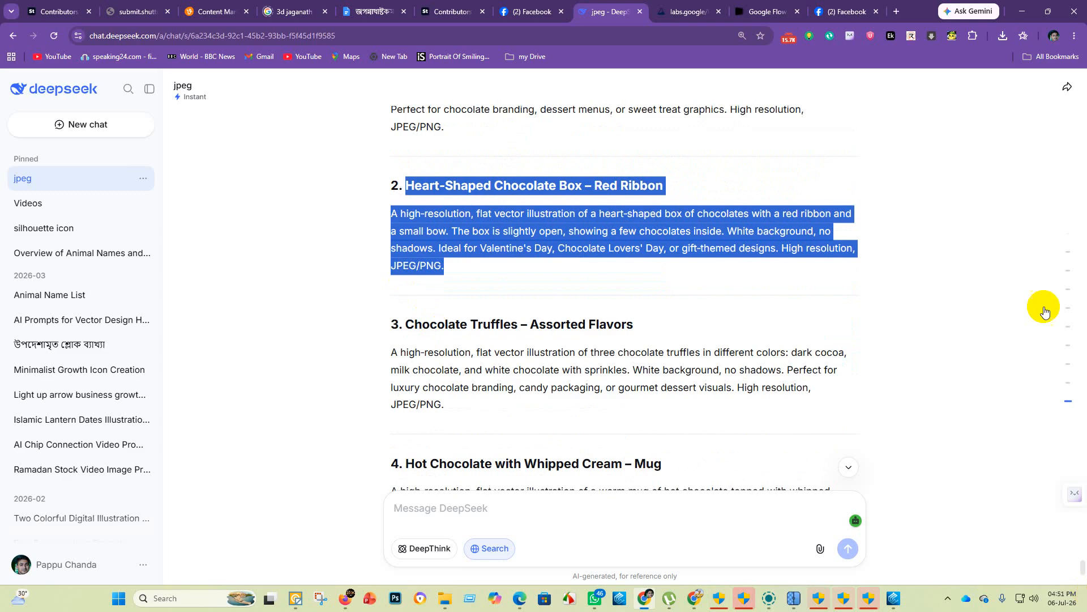
{"action": "scroll", "coordinate": [396, 295], "scroll_direction": "down", "scroll_amount": 3}
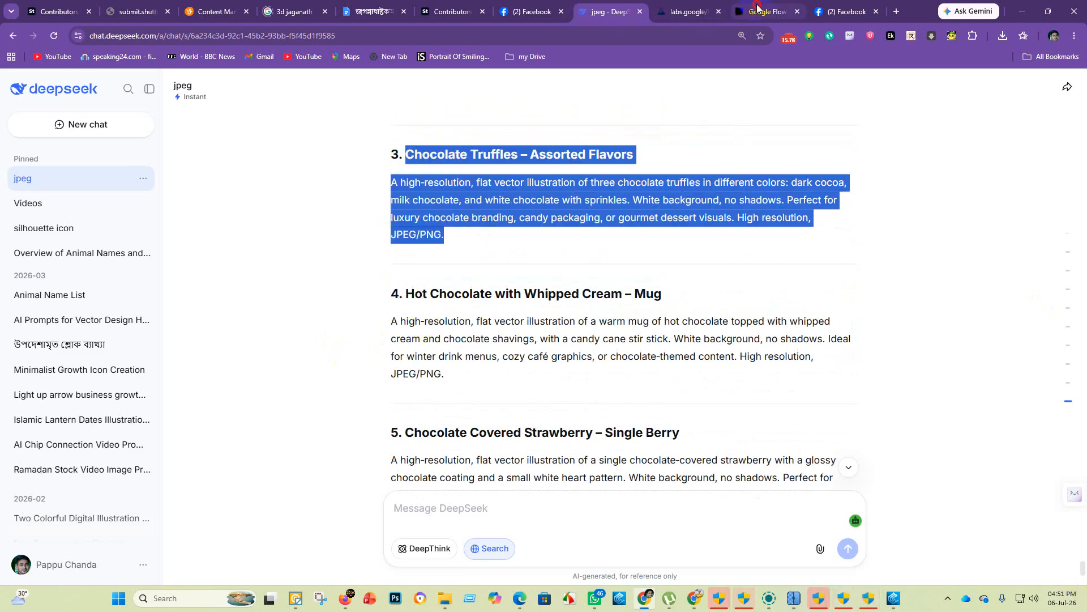
{"action": "left_click", "coordinate": [757, 11]}
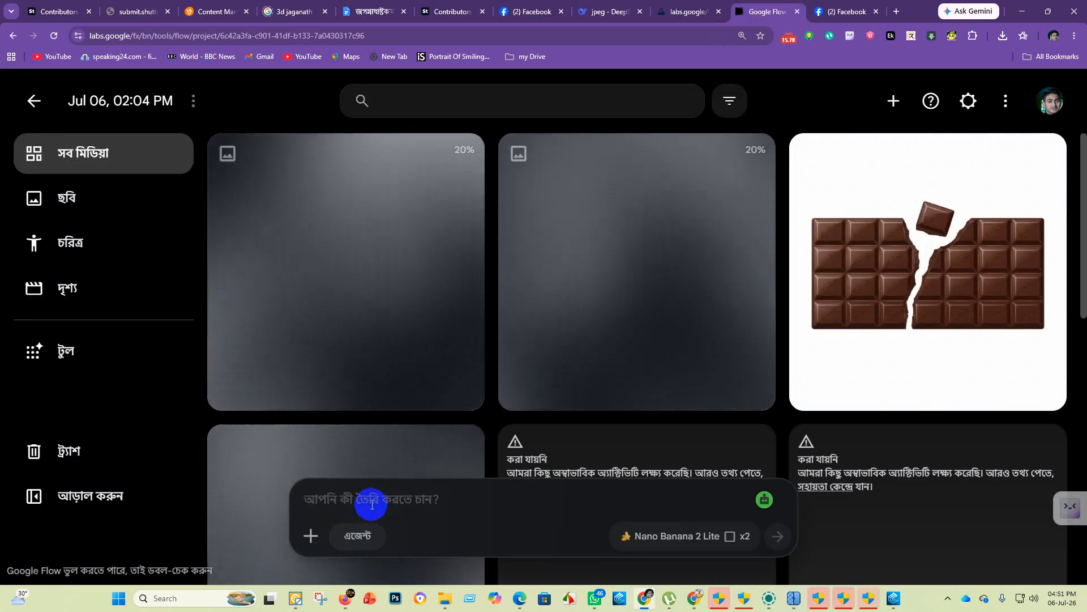
{"action": "left_click", "coordinate": [372, 504]}
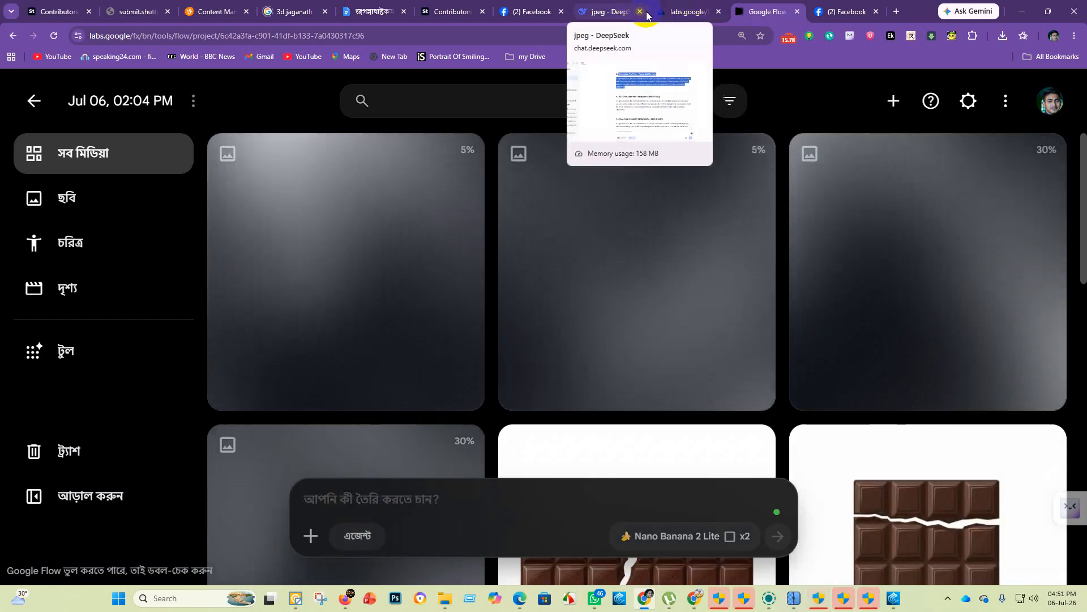
{"action": "left_click", "coordinate": [718, 11]}
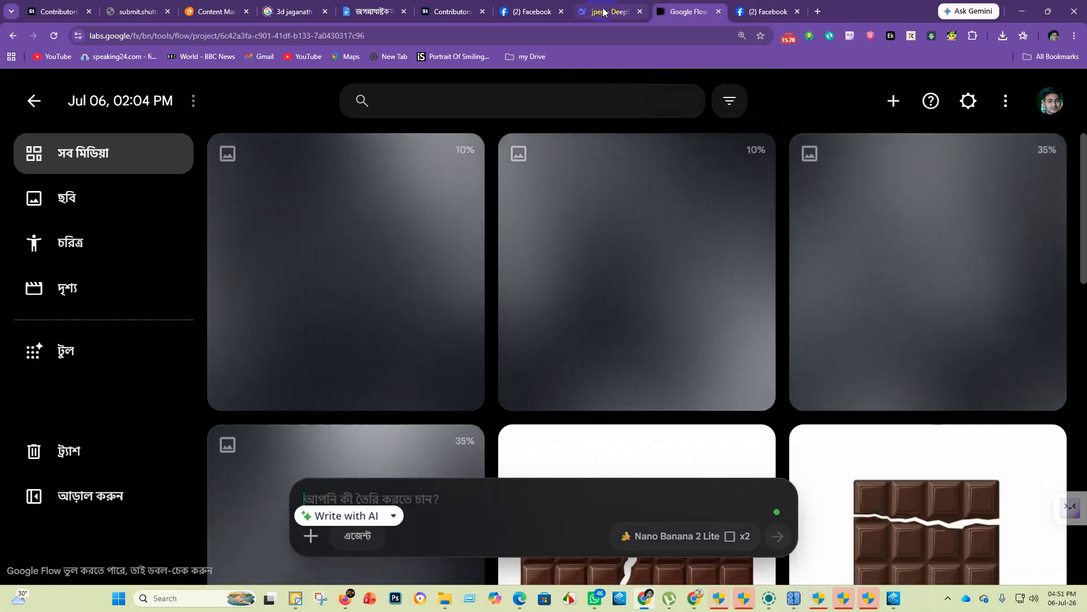
Step: Copy prompt 4, "Hot Chocolate with Whipped Cream – Mug", from the DeepSeek chat and submit it in Google Flow
{"action": "left_click", "coordinate": [603, 12]}
{"action": "scroll", "coordinate": [416, 238], "scroll_direction": "down", "scroll_amount": 1}
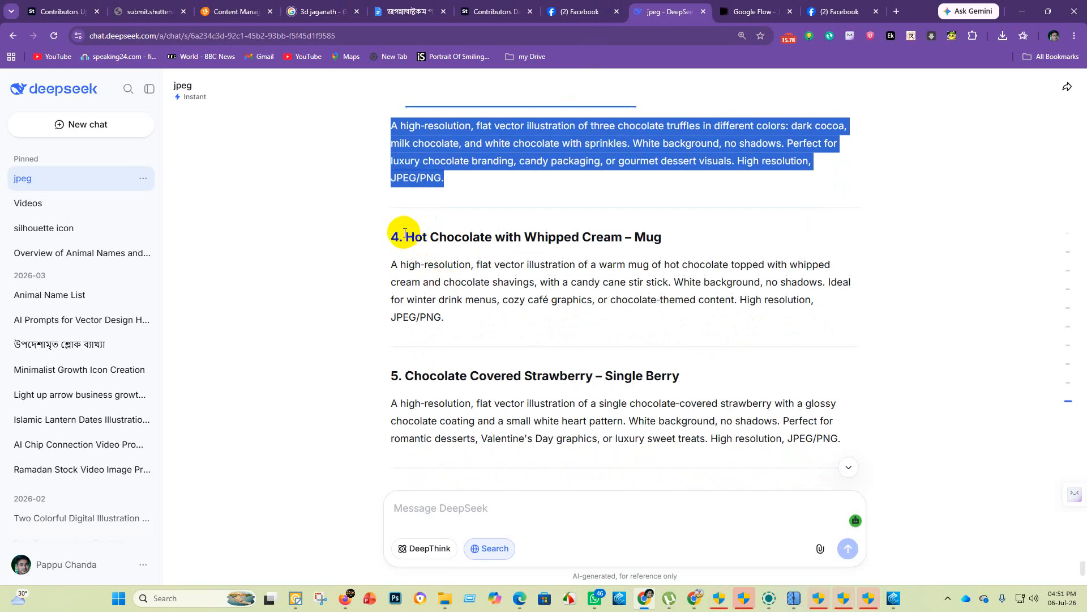
{"action": "left_click", "coordinate": [754, 11]}
{"action": "left_click", "coordinate": [410, 502]}
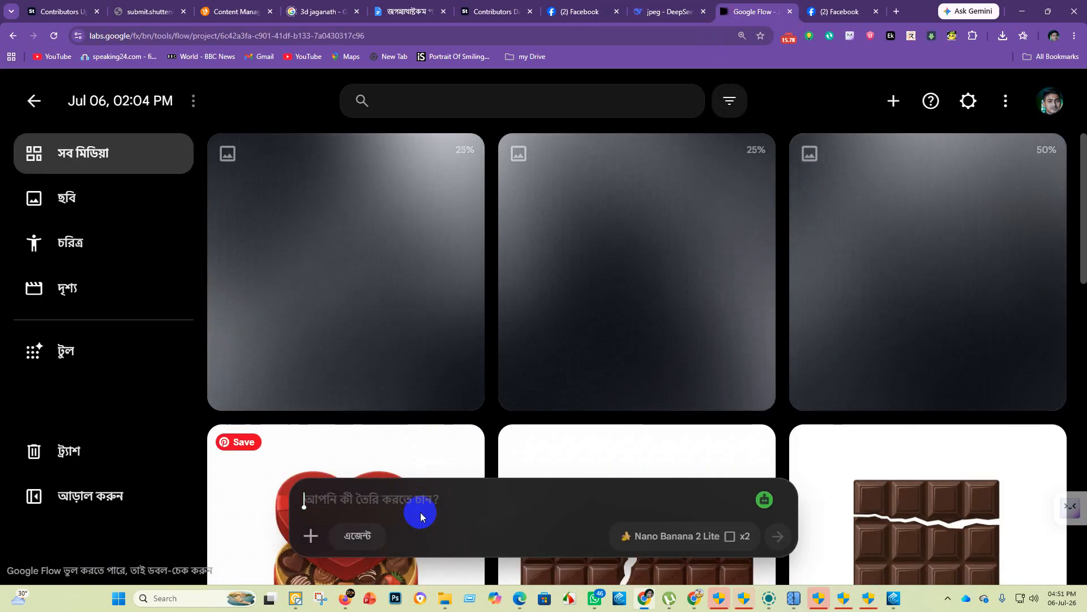
{"action": "type", "text": "Hot Chocolate with Whipped Cream – Mug A high-resolution, flat vector illustration of a warm mug of hot chocolate topped with whipped cream and chocolate shavings, with a candy cane stir stick. White background, no shadows. Ideal for winter drink menus, cozy café graphics, or chocolate-themed content. High resolution, JPEG/PNG."}
{"action": "key", "text": "Return"}
Step: Copy prompt 5, "Chocolate Covered Strawberry – Single Berry", from the DeepSeek chat and submit it in Google Flow
{"action": "left_click", "coordinate": [672, 9]}
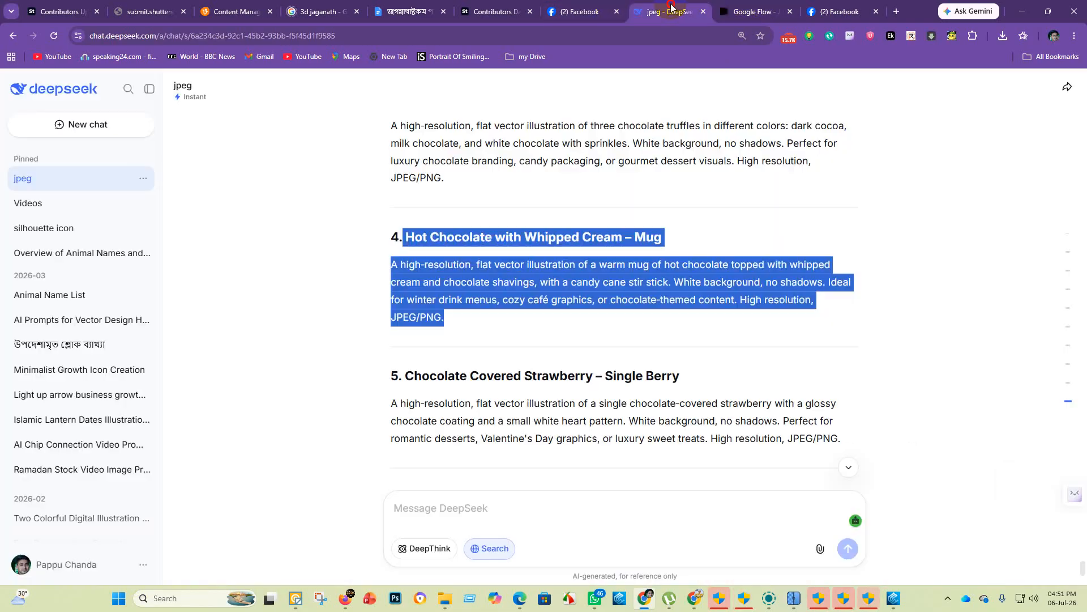
{"action": "scroll", "coordinate": [425, 284], "scroll_direction": "down", "scroll_amount": 2}
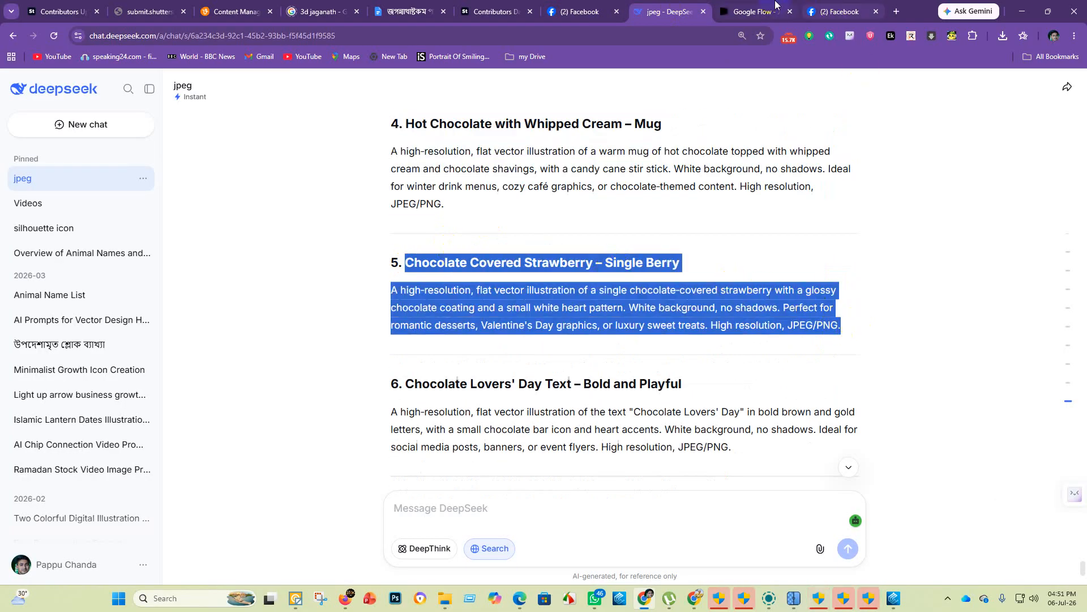
{"action": "left_click", "coordinate": [755, 12]}
{"action": "left_click", "coordinate": [454, 495]}
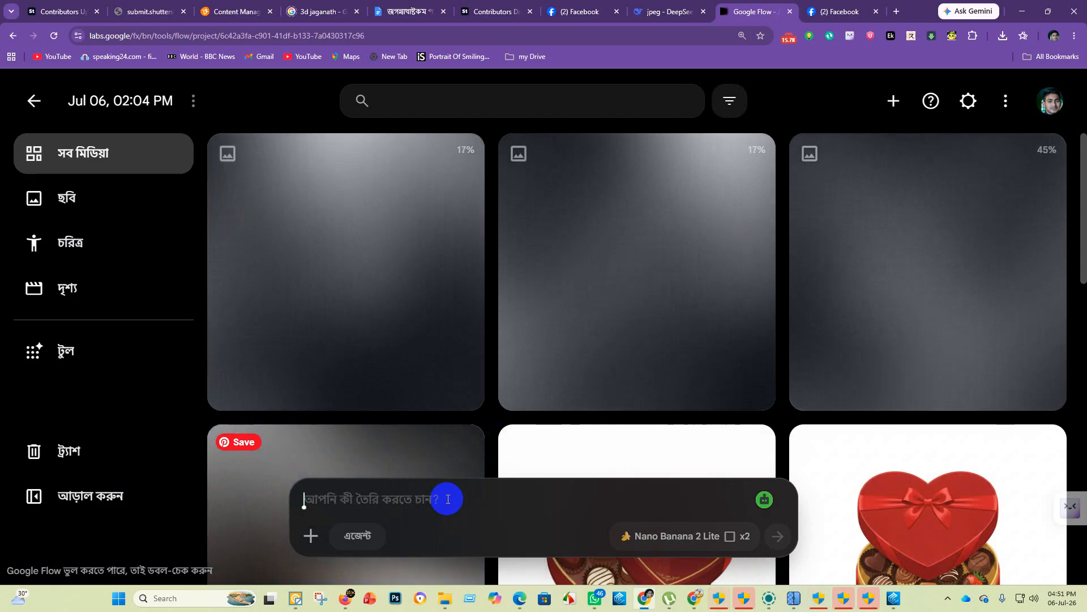
{"action": "type", "text": "Chocolate Covered Strawberry – Single Berry A high-resolution, flat vector illustration of a single chocolate-covered strawberry with a glossy chocolate coating and a small white heart pattern. White background, no shadows. Perfect for romantic desserts, Valentine's Day graphics, or luxury sweet treats. High resolution, JPEG/PNG."}
{"action": "key", "text": "Return"}
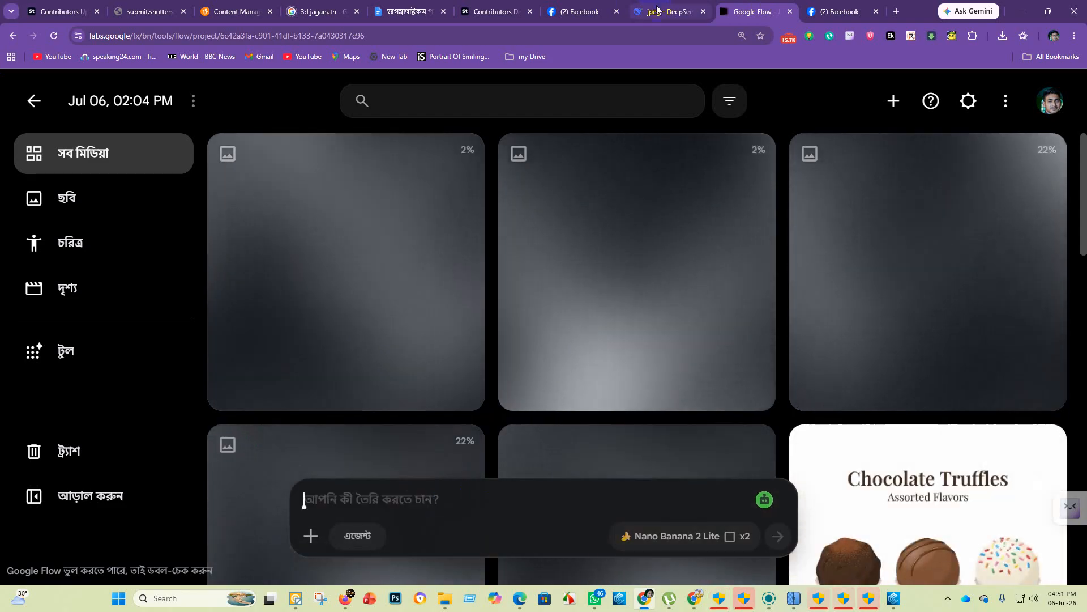
Step: Copy prompt 6, "Chocolate Lovers' Day Text – Bold and Playful", from the DeepSeek chat and submit it in Google Flow
{"action": "left_click", "coordinate": [668, 11]}
{"action": "scroll", "coordinate": [442, 255], "scroll_direction": "down", "scroll_amount": 3}
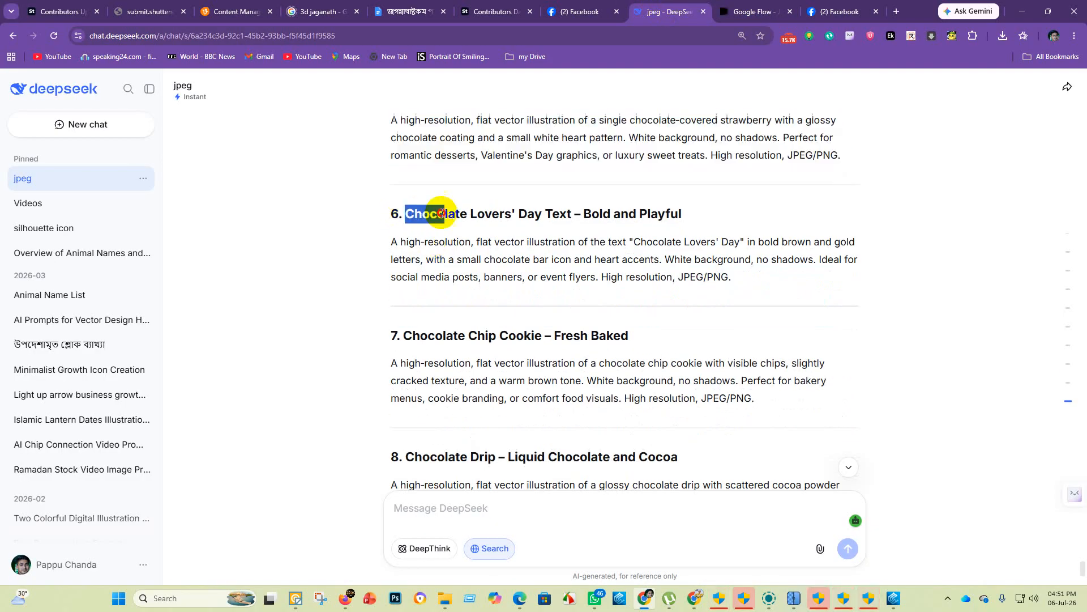
{"action": "left_click", "coordinate": [750, 11]}
{"action": "left_click", "coordinate": [409, 500]}
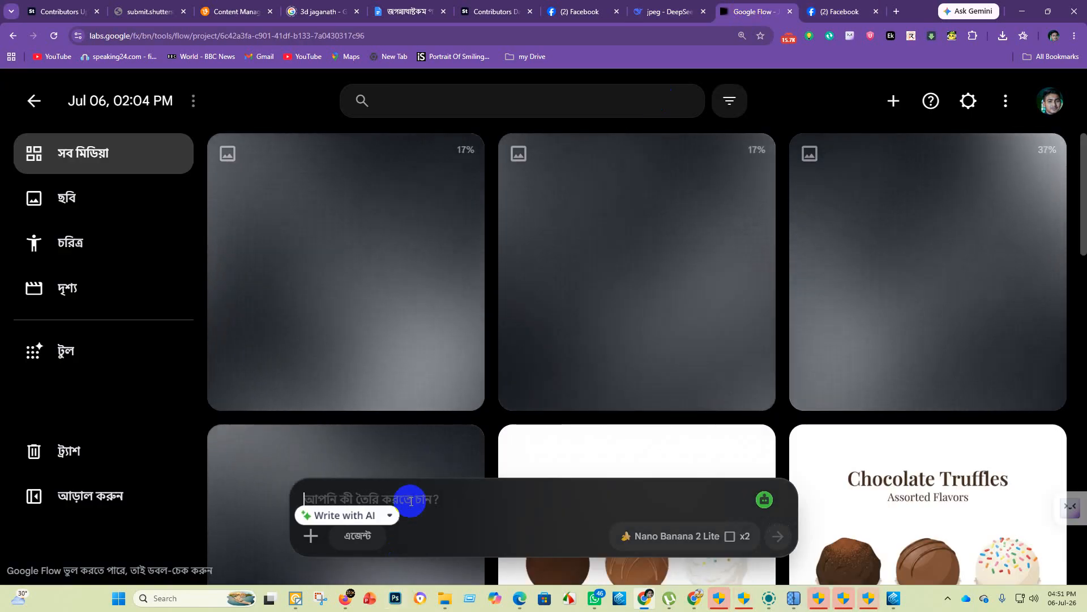
{"action": "key", "text": "ctrl+v"}
{"action": "key", "text": "Return"}
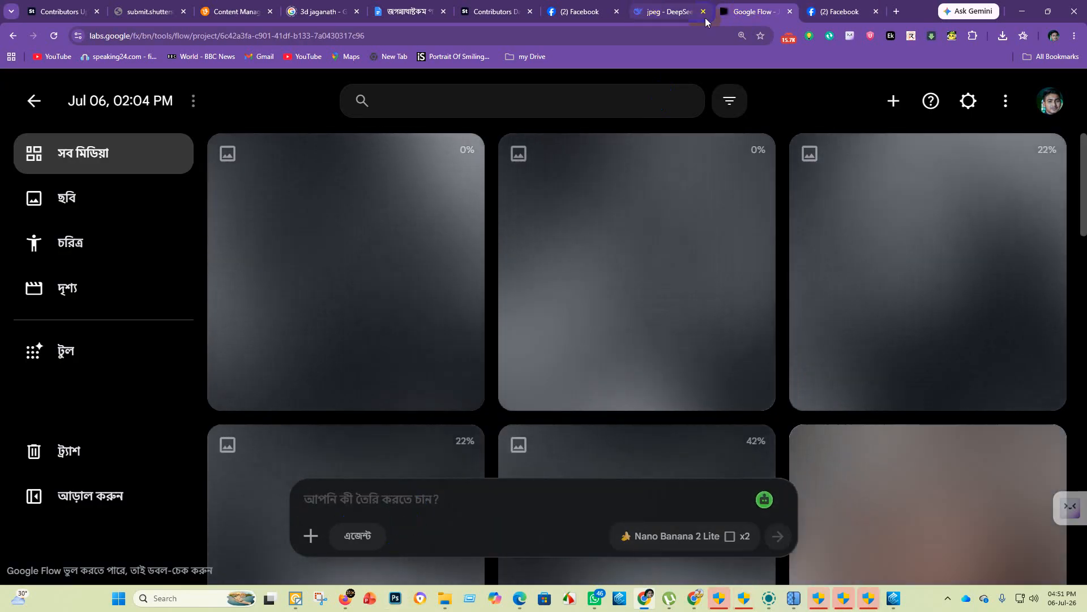
Step: Copy prompt 7, "Chocolate Chip Cookie – Fresh Baked", from the DeepSeek chat and submit it in Google Flow
{"action": "left_click", "coordinate": [694, 13]}
{"action": "scroll", "coordinate": [413, 264], "scroll_direction": "down", "scroll_amount": 2}
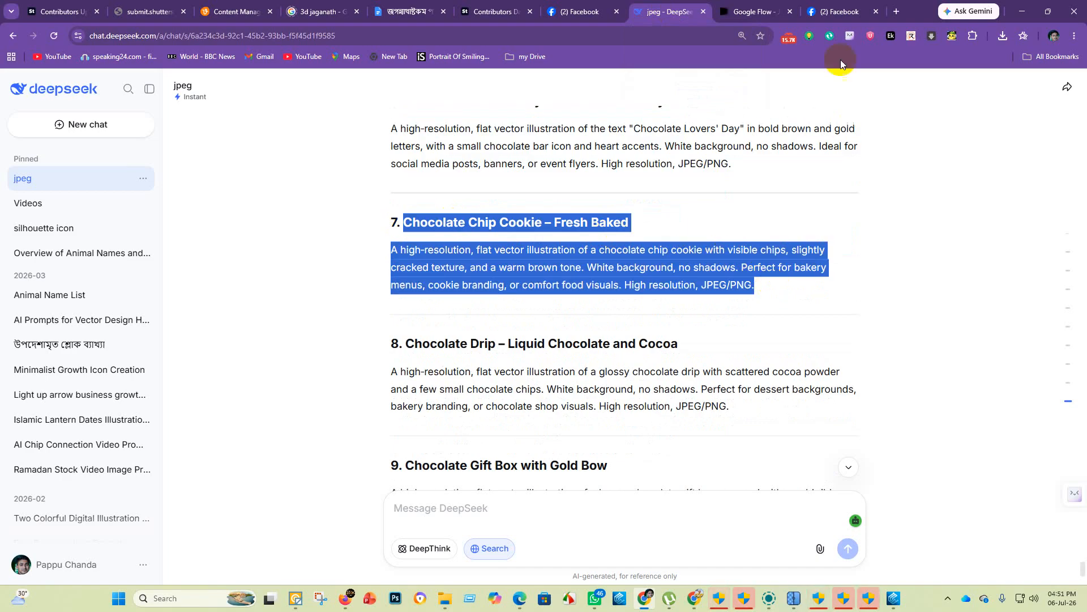
{"action": "left_click", "coordinate": [737, 7]}
{"action": "left_click", "coordinate": [409, 499]}
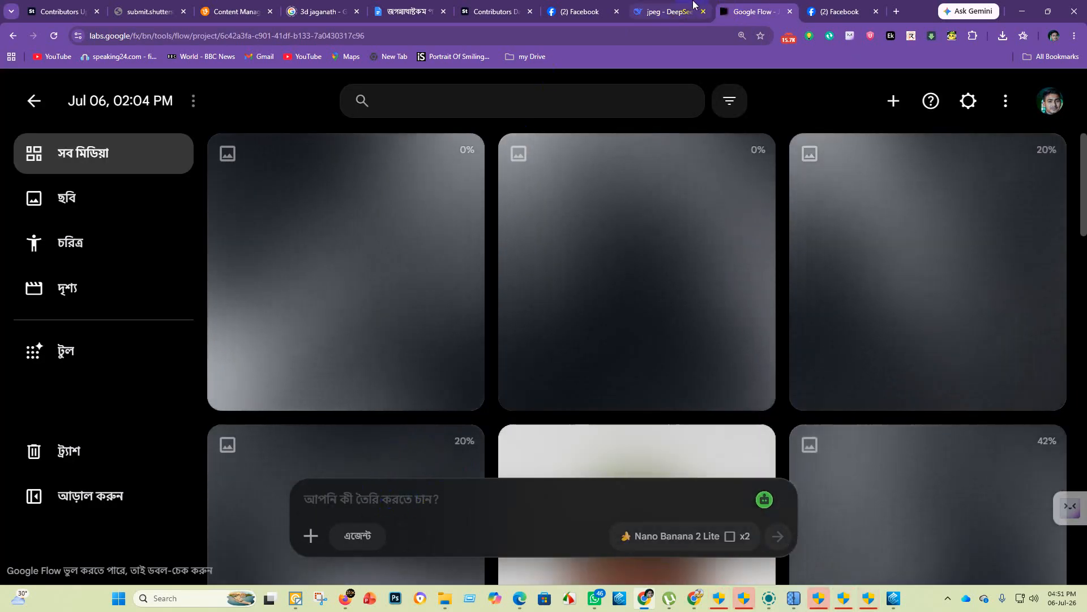
Step: Copy prompt 8, "Chocolate Drip – Liquid Chocolate and Cocoa", from the DeepSeek chat and submit it in Google Flow
{"action": "left_click", "coordinate": [669, 11]}
{"action": "scroll", "coordinate": [450, 247], "scroll_direction": "down", "scroll_amount": 2}
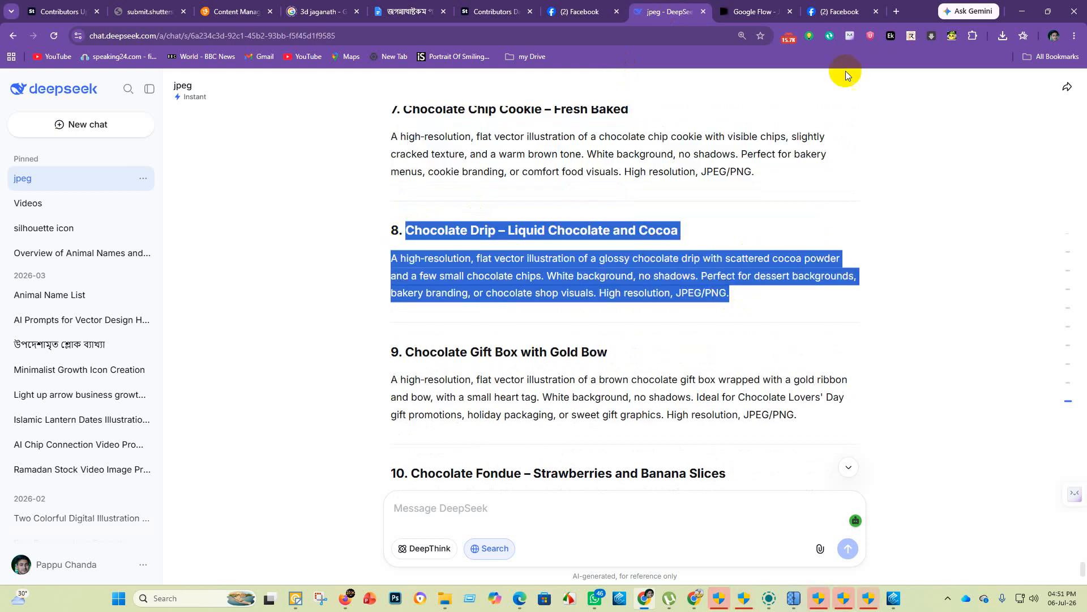
{"action": "left_click", "coordinate": [757, 10]}
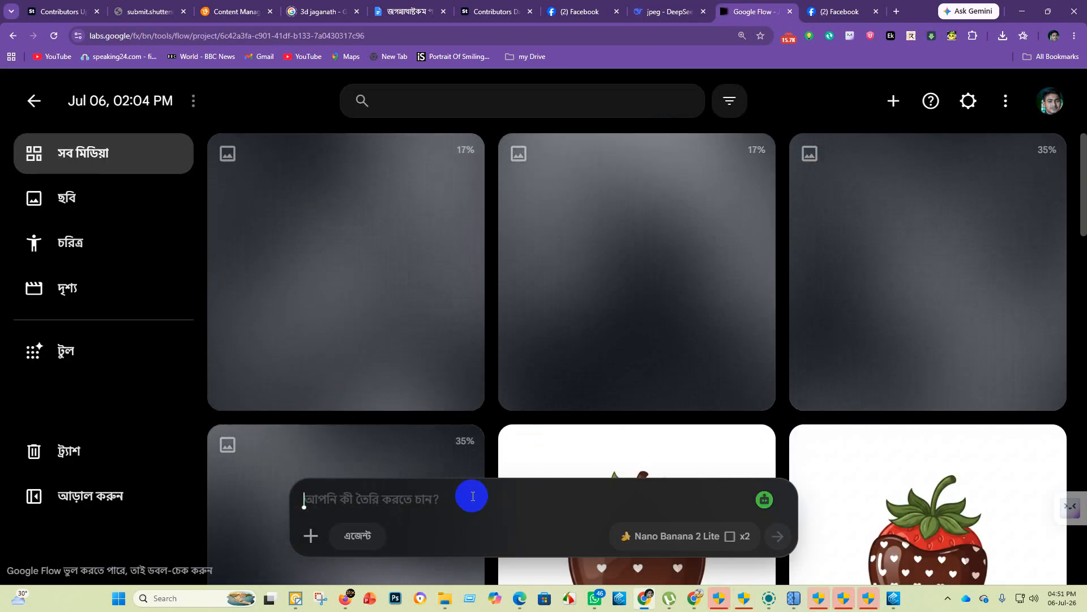
{"action": "type", "text": "Chocolate Drip – Liquid Chocolate and Cocoa A high-resolution, flat vector illustration of a glossy chocolate drip with scattered cocoa powder and a few small chocolate chips. White background, no shadows. Perfect for dessert backgrounds, bakery branding, or chocolate shop visuals. High resolution, JPEG/PNG."}
{"action": "key", "text": "Return"}
Step: Copy prompt 9, "Chocolate Gift Box with Gold Bow", from the DeepSeek chat and submit it in Google Flow
{"action": "key", "text": "ctrl+shift+Tab"}
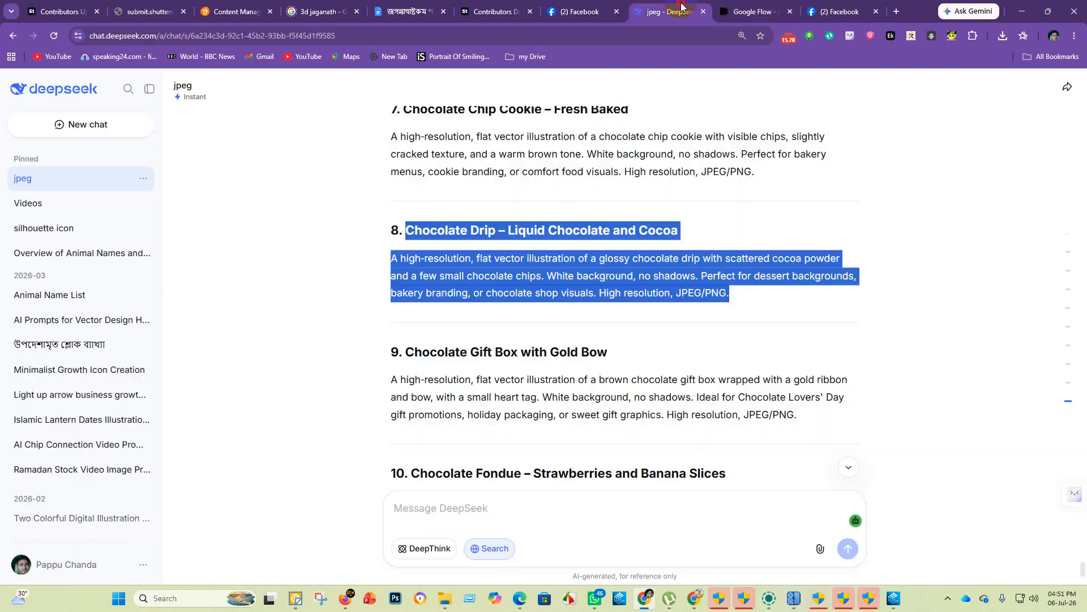
{"action": "scroll", "coordinate": [430, 255], "scroll_direction": "down", "scroll_amount": 1}
{"action": "scroll", "coordinate": [429, 254], "scroll_direction": "down", "scroll_amount": 1}
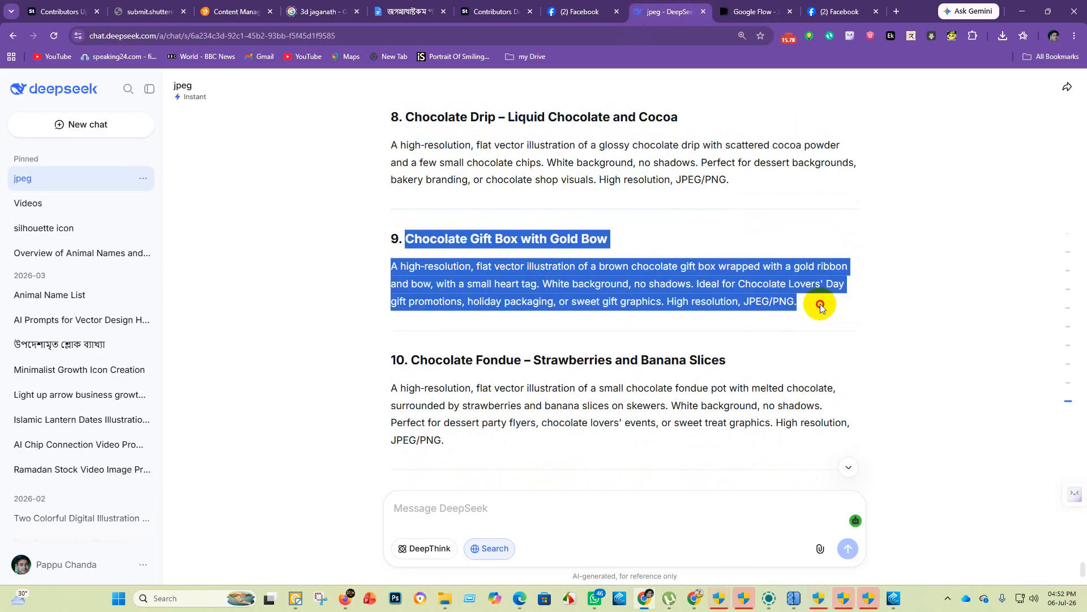
{"action": "left_click", "coordinate": [770, 8]}
{"action": "left_click", "coordinate": [424, 501]}
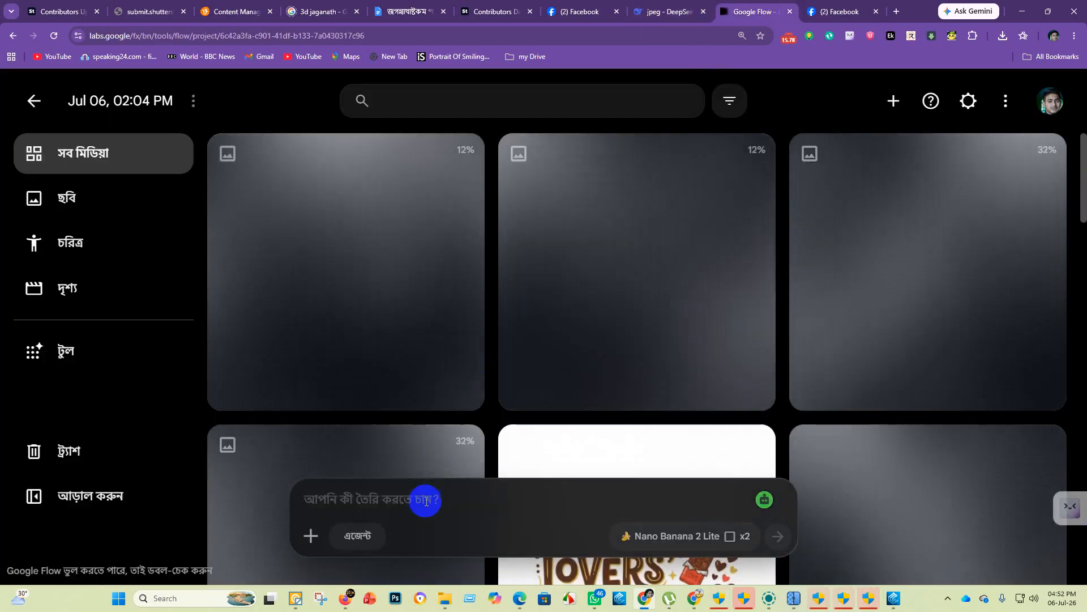
{"action": "type", "text": "Chocolate Gift Box with Gold Bow A high-resolution, flat vector illustration of a brown chocolate gift box wrapped with a gold ribbon and bow, with a small heart tag. White background, no shadows. Ideal for Chocolate Lovers' Day gift promotions, holiday packaging, or sweet gift graphics. High resolution, JPEG/PNG."}
{"action": "key", "text": "Return"}
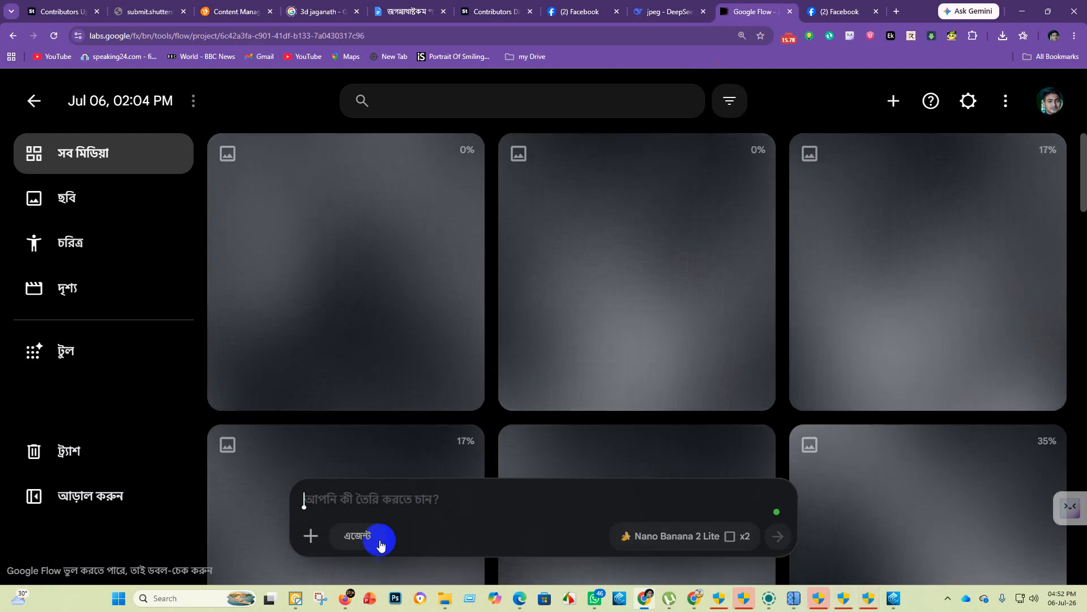
Step: Copy prompt 10, "Chocolate Fondue – Strawberries and Banana Slices", from the DeepSeek chat and submit it in Google Flow
{"action": "left_click", "coordinate": [645, 13]}
{"action": "scroll", "coordinate": [424, 311], "scroll_direction": "down", "scroll_amount": 2}
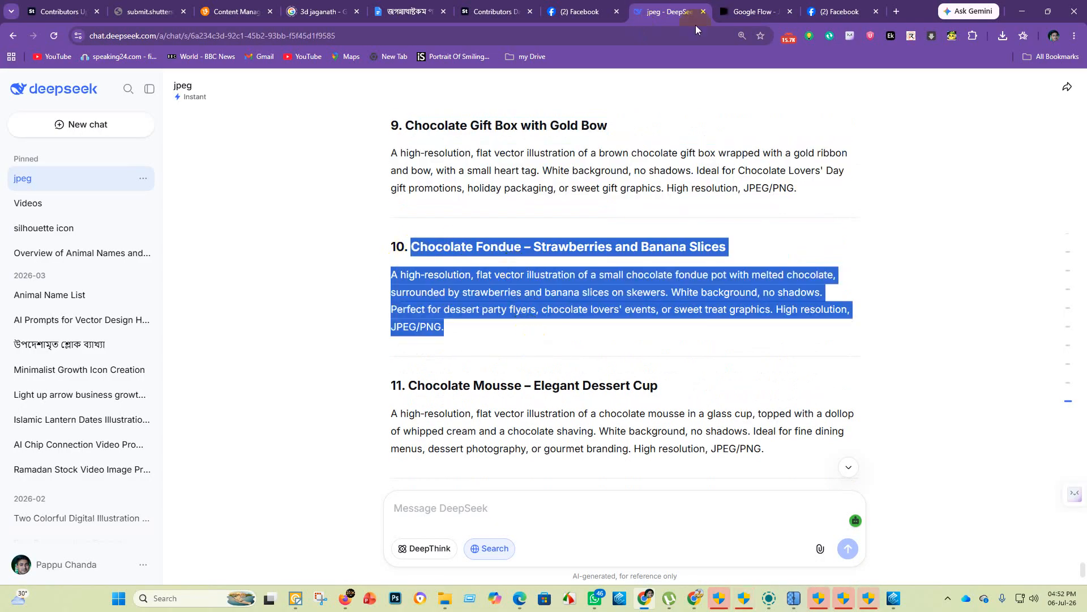
{"action": "left_click", "coordinate": [751, 11]}
{"action": "left_click", "coordinate": [405, 523]}
{"action": "left_click", "coordinate": [429, 499]}
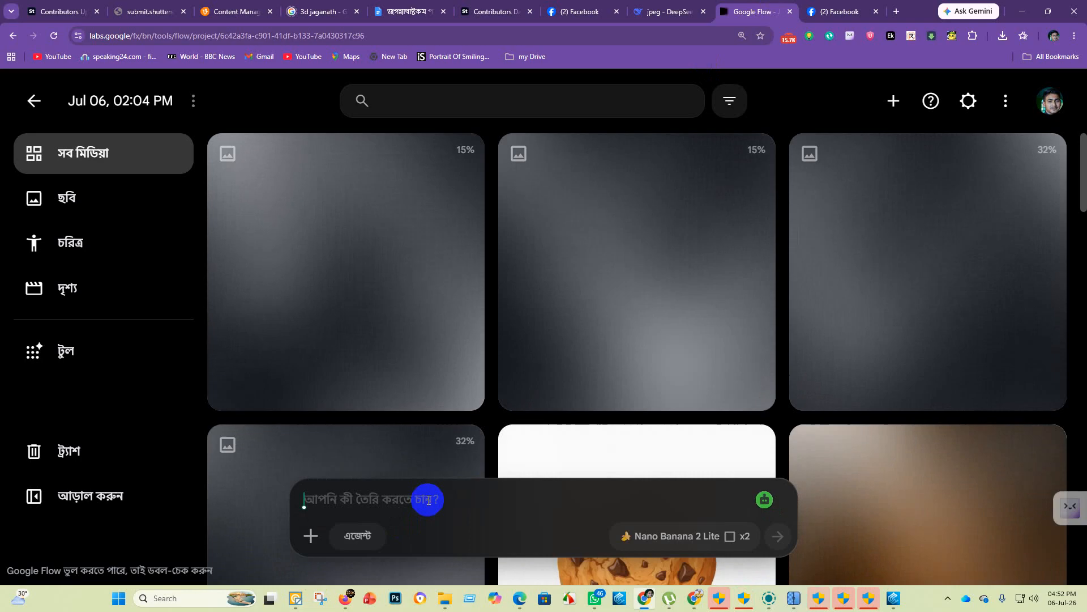
{"action": "type", "text": "Chocolate Fondue – Strawberries and Banana Slices A high-resolution, flat vector illustration of a small chocolate fondue pot with melted chocolate, surrounded by strawberries and banana slices on skewers. White background, no shadows. Perfect for dessert party flyers, chocolate lovers' events, or sweet treat graphics. High resolution, JPEG/PNG."}
{"action": "key", "text": "Return"}
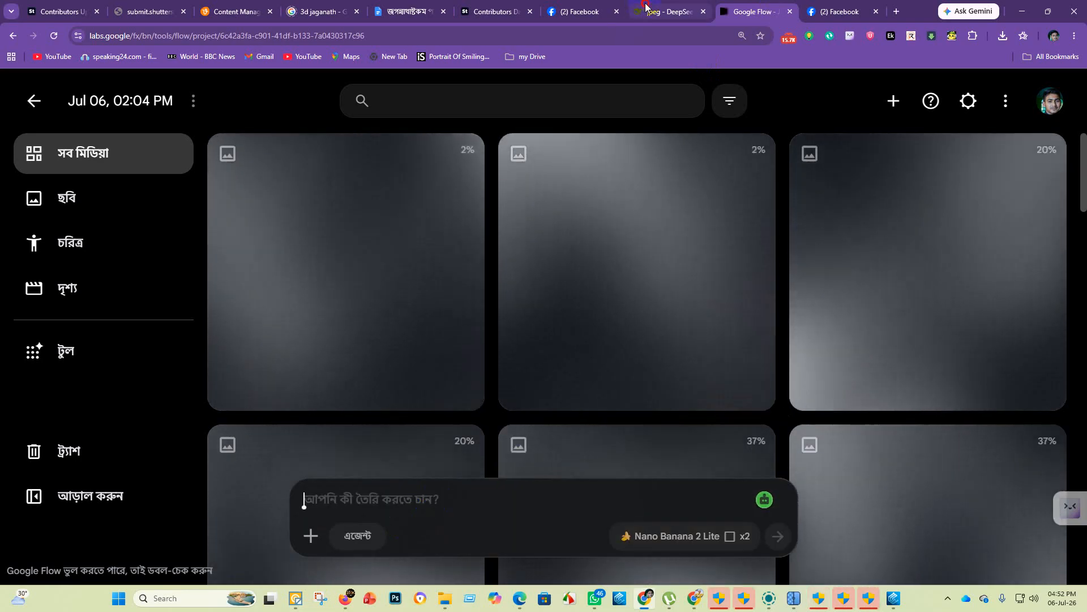
Step: Copy prompt 11, "Chocolate Mousse – Elegant Dessert Cup", from the DeepSeek chat and submit it in Google Flow
{"action": "key", "text": "ctrl+shift+Tab"}
{"action": "scroll", "coordinate": [431, 268], "scroll_direction": "down", "scroll_amount": 2}
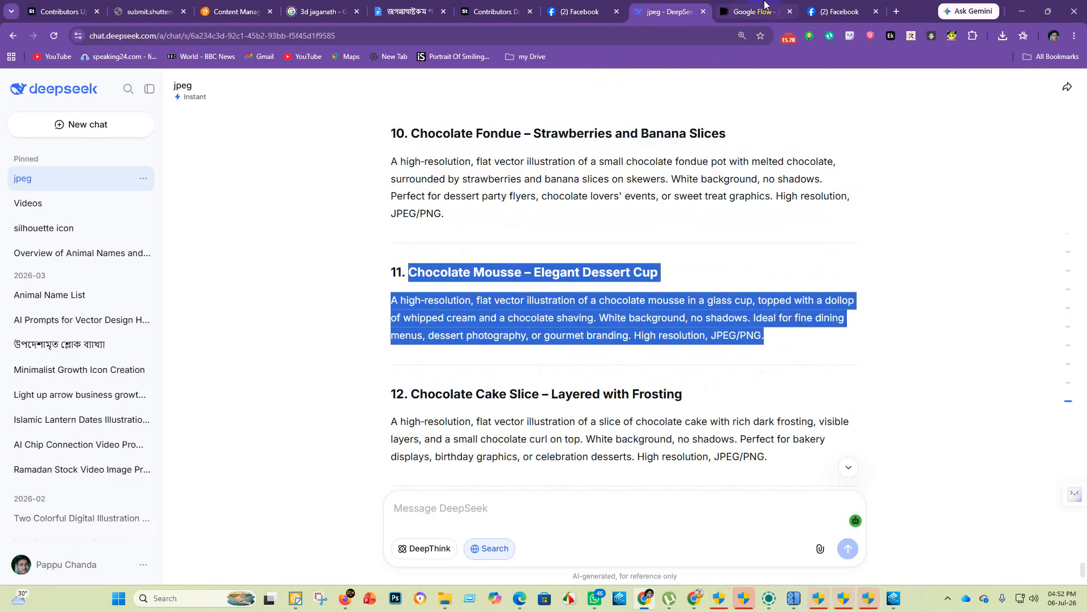
{"action": "left_click", "coordinate": [751, 11]}
{"action": "left_click", "coordinate": [417, 497]}
{"action": "type", "text": "Chocolate Mousse – Elegant Dessert Cup A high-resolution, flat vector illustration of a chocolate mousse in a glass cup, topped with a dollop of whipped cream and chocolate shaving. White background, no shadows. Ideal for fine dining menus, dessert photography, or gourmet branding. High resolution, JPEG format."}
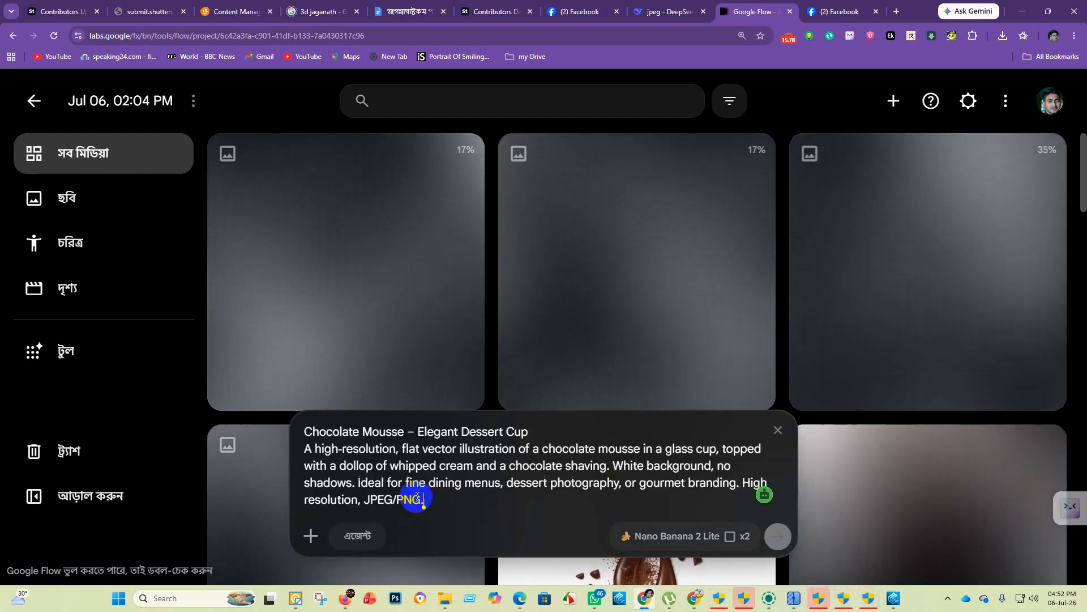
{"action": "key", "text": "Return"}
Step: Copy prompt 12, "Chocolate Cake Slice – Layered with Frosting", from the DeepSeek chat and submit it in Google Flow
{"action": "left_click", "coordinate": [681, 4]}
{"action": "scroll", "coordinate": [427, 270], "scroll_direction": "down", "scroll_amount": 2}
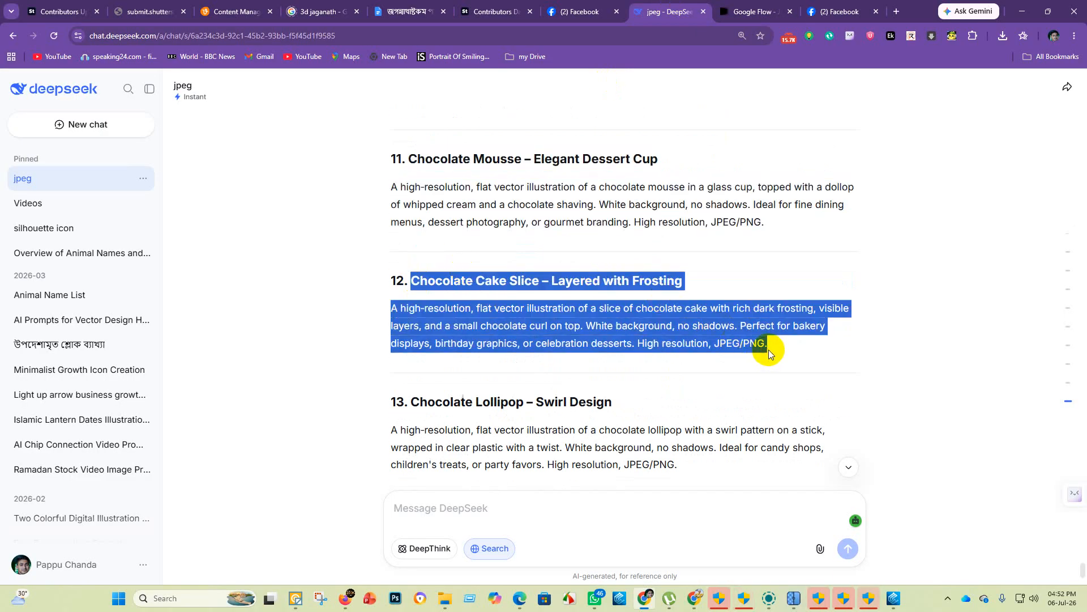
{"action": "left_click", "coordinate": [761, 7]}
{"action": "left_click", "coordinate": [378, 510]}
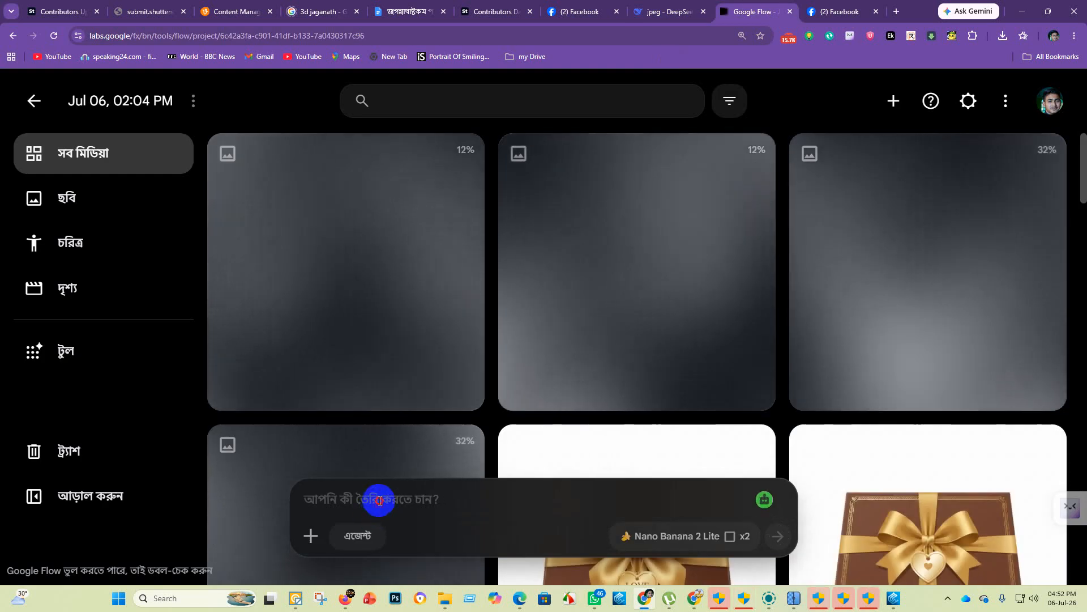
{"action": "type", "text": "Chocolate Cake Slice – Layered with Frosting A high-resolution, flat vector illustration of a slice of chocolate cake with rich dark frosting, visible layers, and a small chocolate curl on top. White background, no shadows. Perfect for bakery displays, birthday graphics, or celebration desserts. High resolution, JPEG/PNG."}
{"action": "key", "text": "Return"}
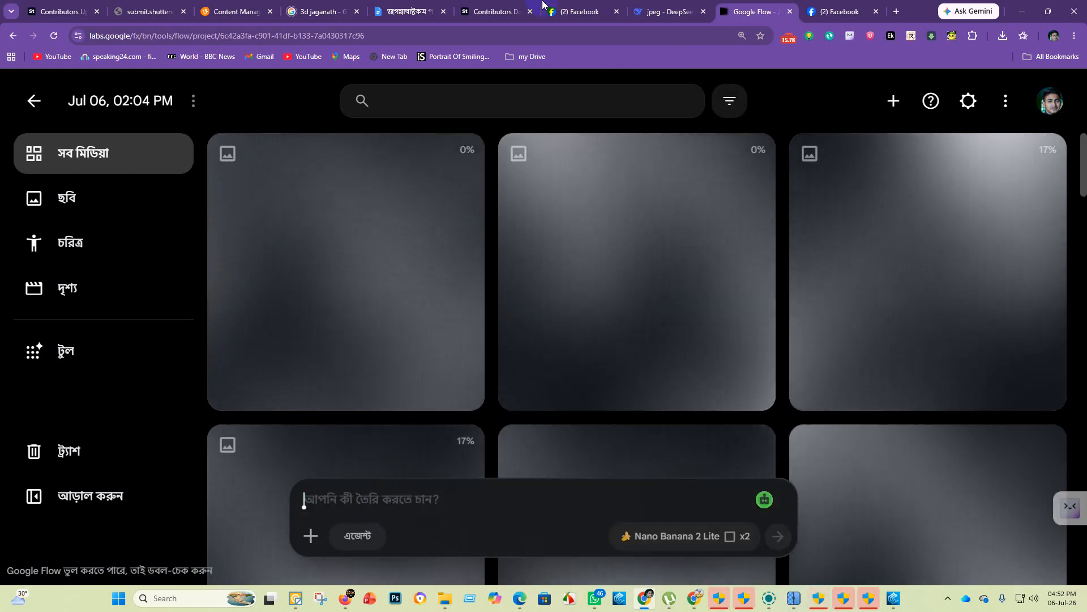
Step: Copy prompt 13, "Chocolate Lollipop – Swirl Design", from the DeepSeek chat and submit it in Google Flow
{"action": "key", "text": "ctrl+shift+Tab"}
{"action": "scroll", "coordinate": [425, 292], "scroll_direction": "down", "scroll_amount": 2}
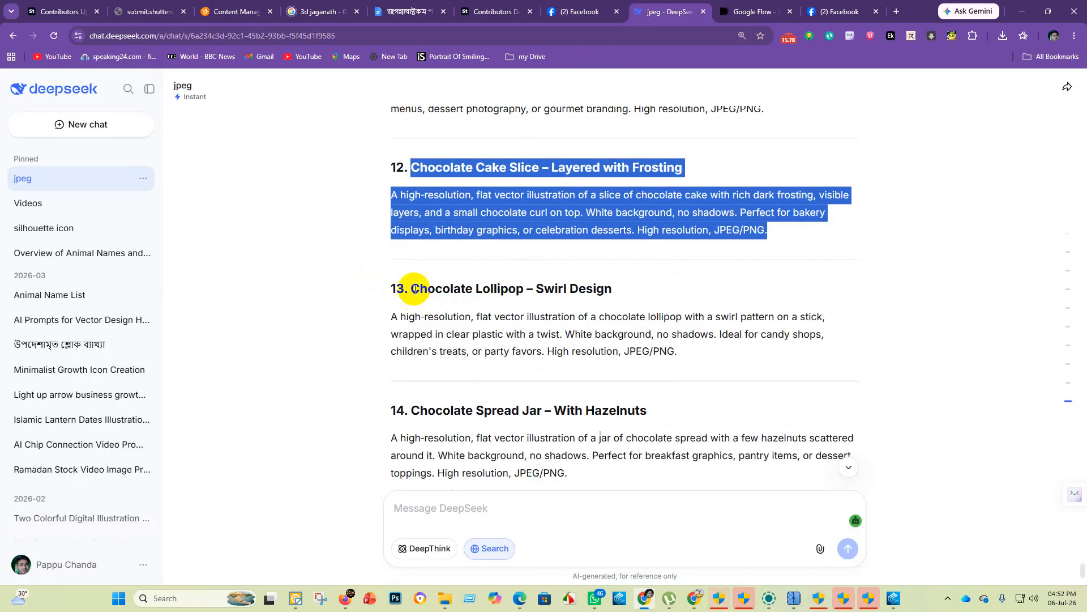
{"action": "left_click_drag", "start_coordinate": [412, 289], "coordinate": [659, 334]}
{"action": "key", "text": "ctrl+c"}
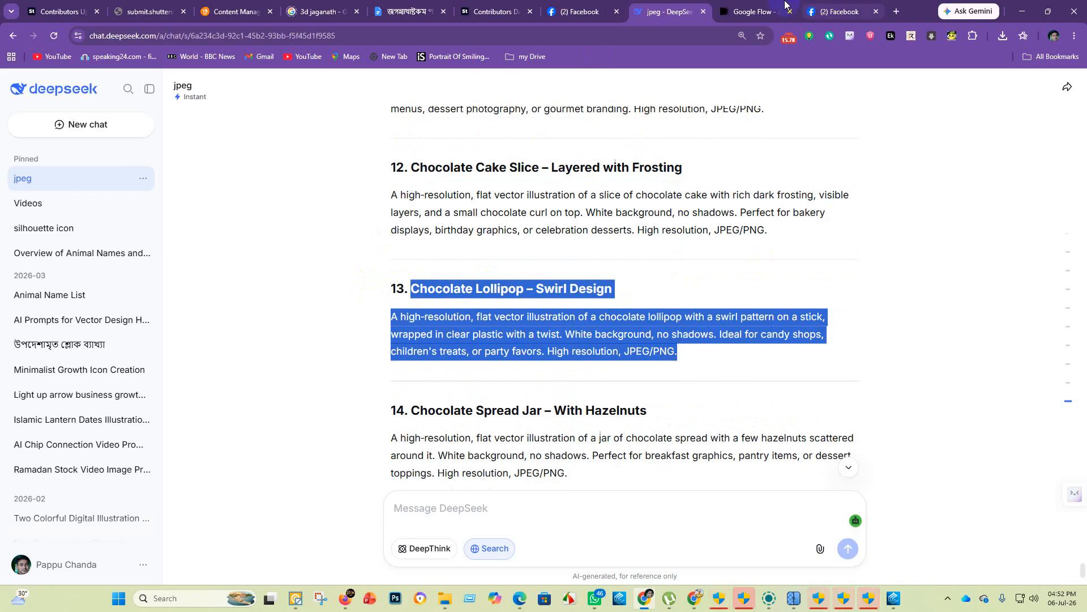
{"action": "left_click", "coordinate": [786, 4]}
{"action": "left_click", "coordinate": [368, 500]}
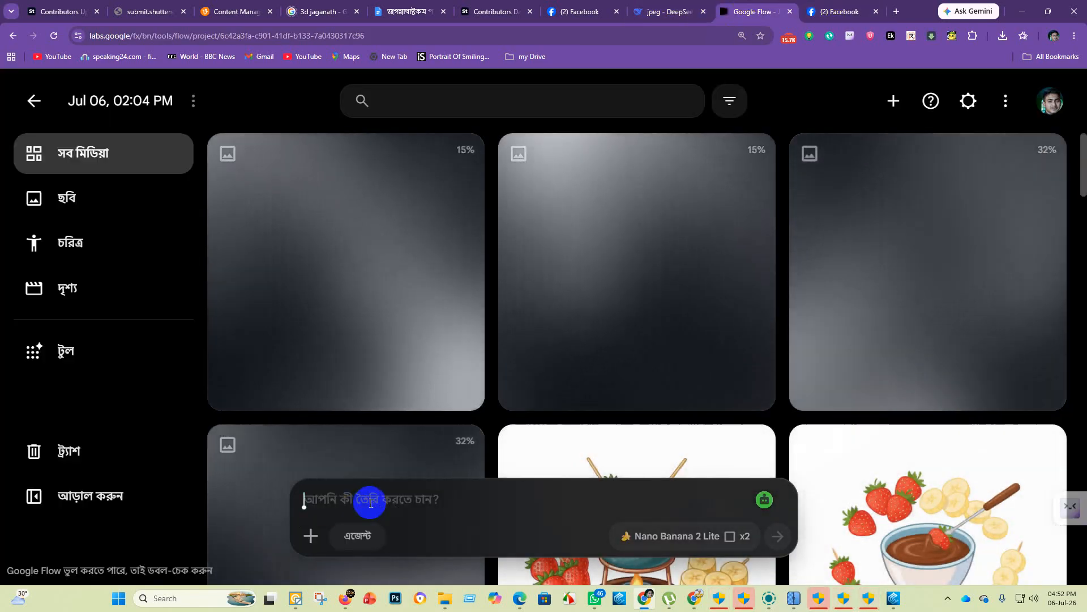
{"action": "key", "text": "ctrl+v"}
{"action": "key", "text": "Return"}
Step: Copy prompt 14, "Chocolate Spread Jar – With Hazelnuts", from the DeepSeek chat and submit it in Google Flow
{"action": "key", "text": "ctrl+shift+Tab"}
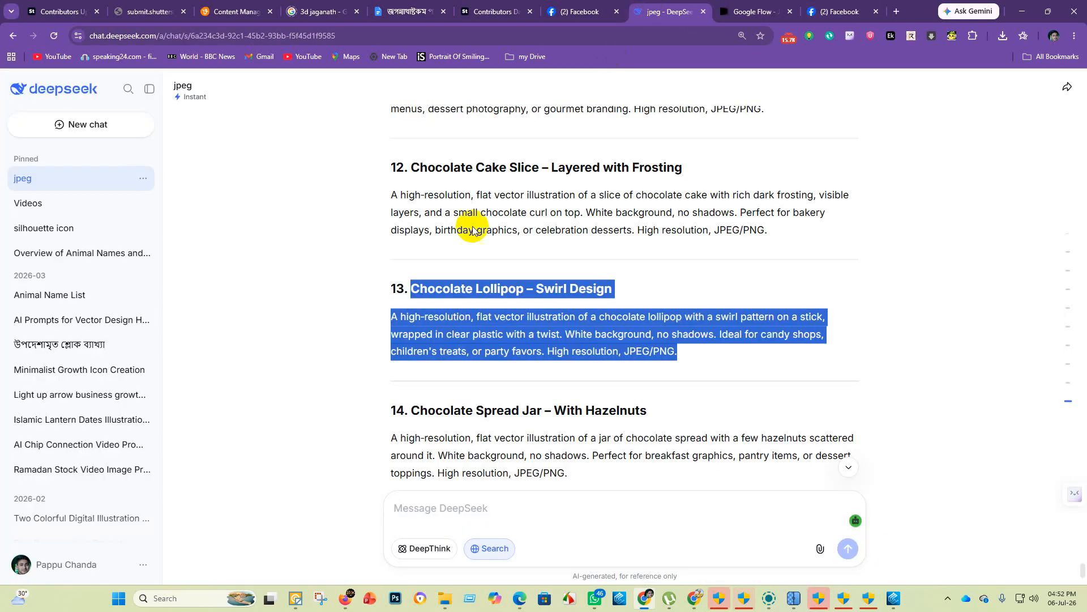
{"action": "scroll", "coordinate": [405, 324], "scroll_direction": "down", "scroll_amount": 2}
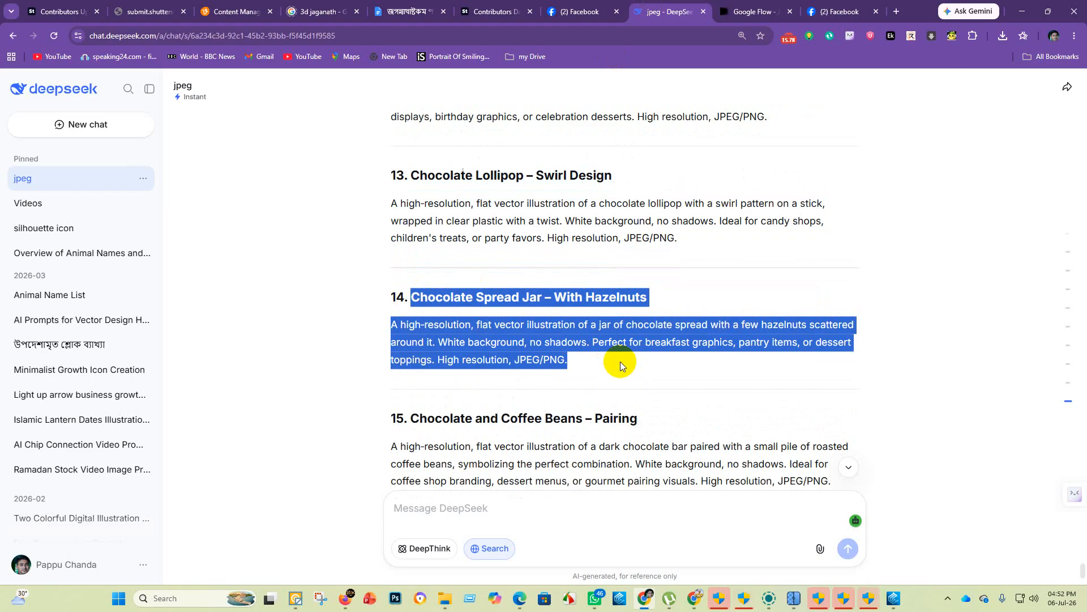
{"action": "left_click", "coordinate": [753, 11]}
{"action": "left_click", "coordinate": [449, 501]}
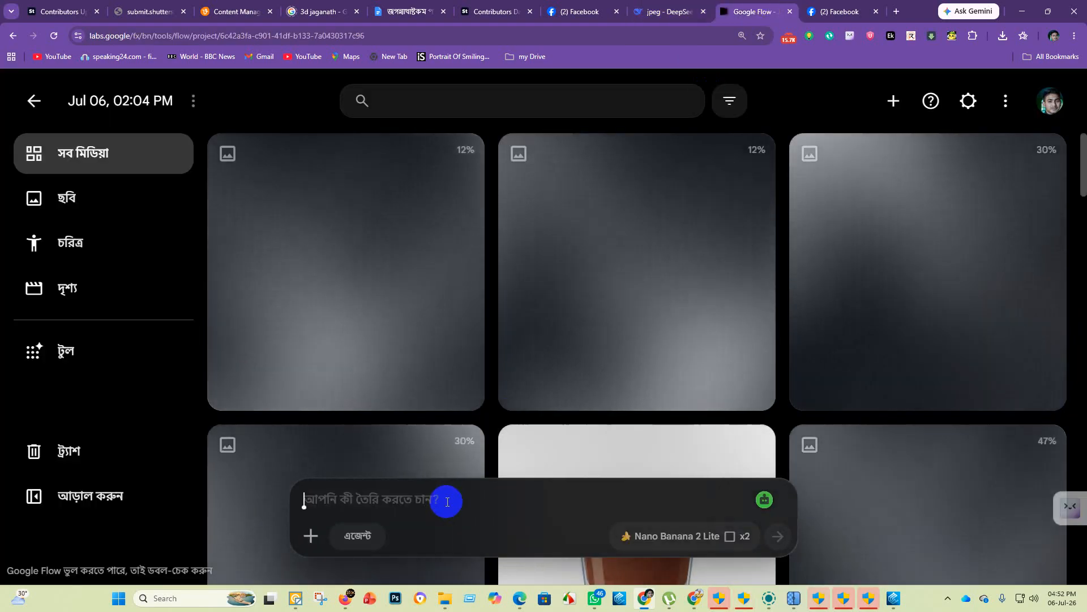
{"action": "type", "text": "Chocolate Spread Jar – With Hazelnuts A high-resolution, flat vector illustration of a jar of chocolate spread with a few hazelnuts scattered around it. White background, no shadows. Perfect for breakfast graphics, pantry items, or dessert toppings. High resolution, JPEG/PNG."}
{"action": "key", "text": "Return"}
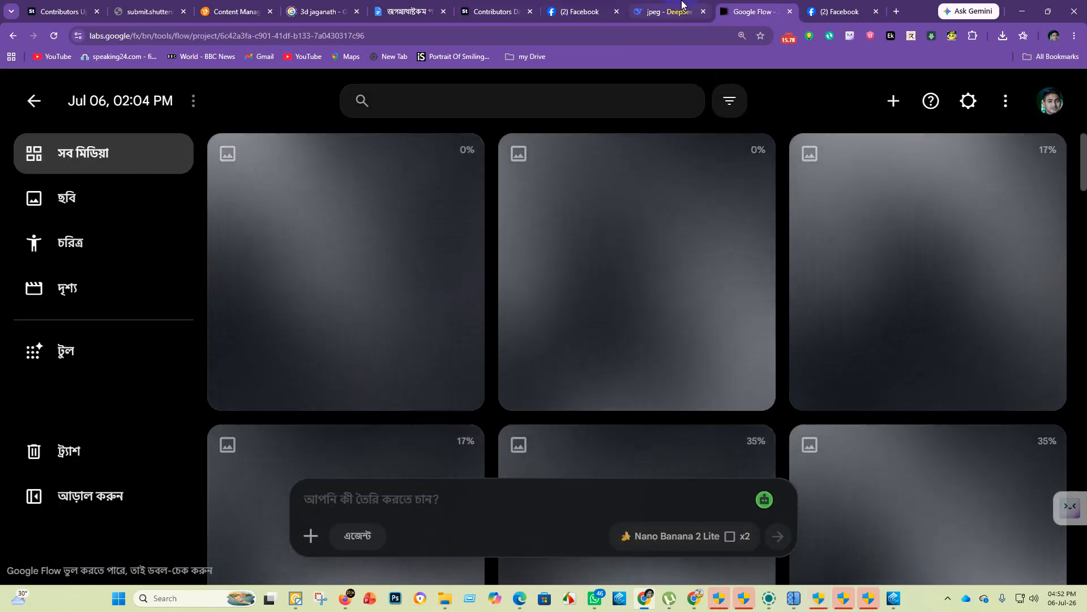
Step: Copy prompt 15, "Chocolate and Coffee Beans – Pairing", from the DeepSeek chat and submit it in Google Flow
{"action": "left_click", "coordinate": [674, 11]}
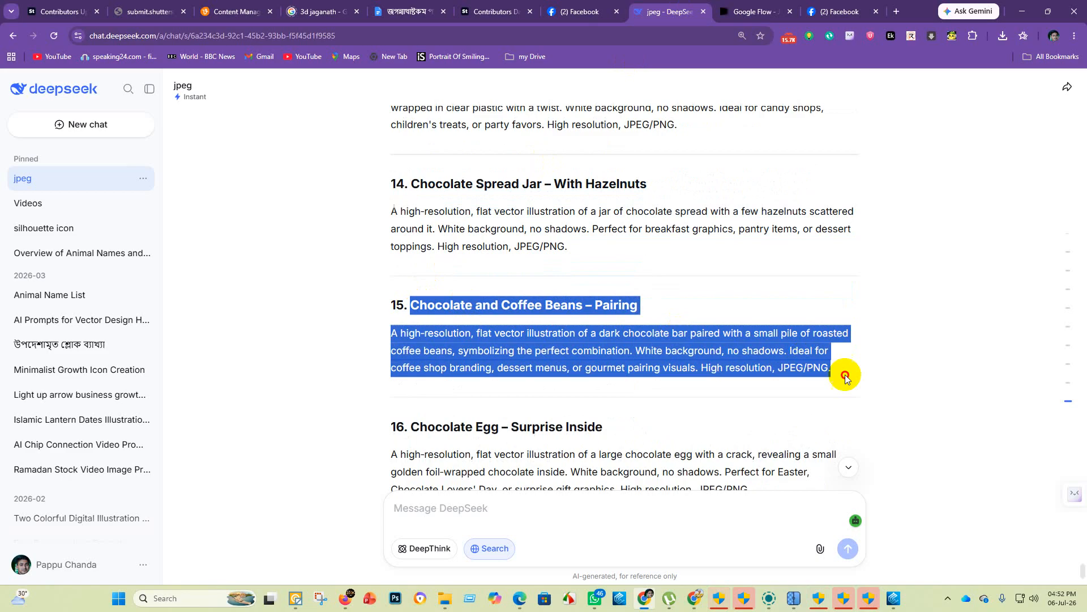
{"action": "left_click", "coordinate": [778, 12]}
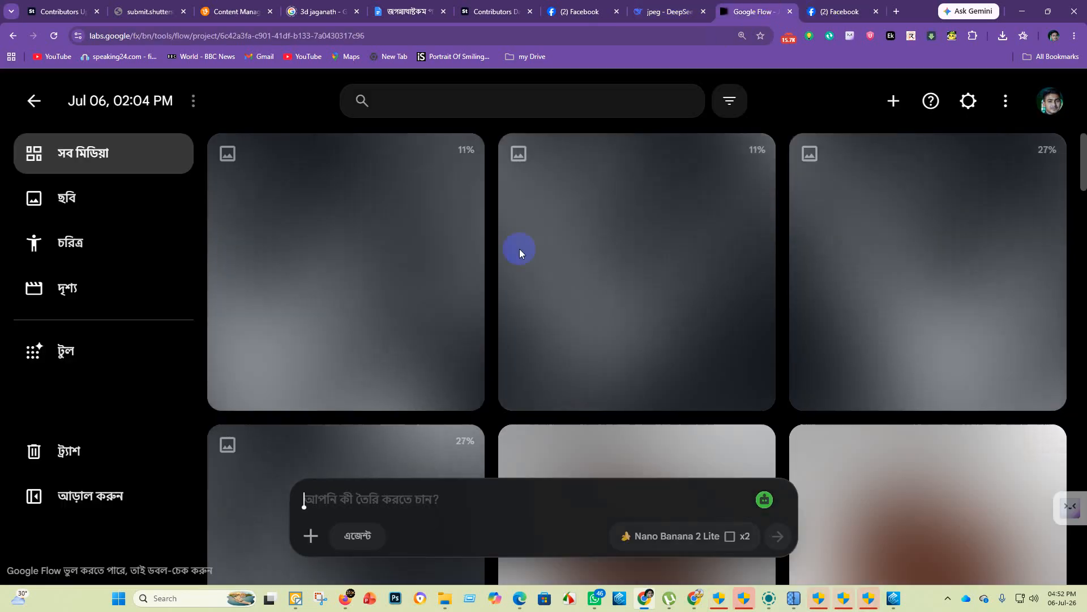
{"action": "left_click", "coordinate": [457, 496]}
{"action": "type", "text": "Chocolate and Coffee Beans – Pairing A high-resolution, flat vector illustration of a dark chocolate bar paired with a small pile of roasted coffee beans, symbolizing the perfect combination. White background, no shadows. Ideal for coffee shop branding, dessert menus, or gourmet pairing visuals. High resolution, JPEG/PNG."}
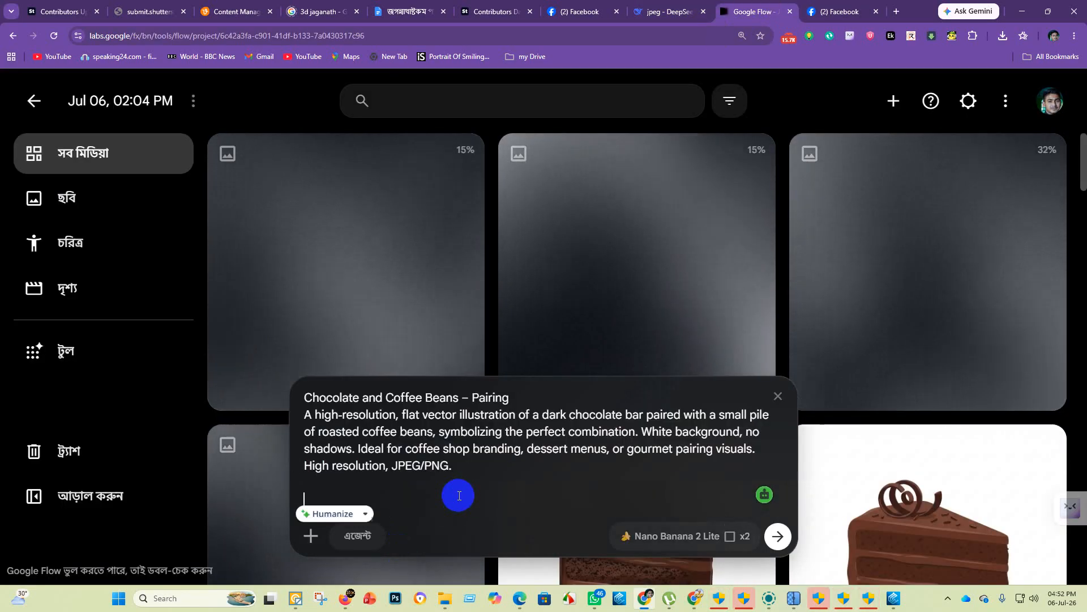
{"action": "key", "text": "Return"}
Step: Copy prompt 16, "Chocolate Egg – Surprise Inside", from the DeepSeek chat and submit it in Google Flow
{"action": "key", "text": "ctrl+shift+Tab"}
{"action": "scroll", "coordinate": [396, 309], "scroll_direction": "down", "scroll_amount": 3}
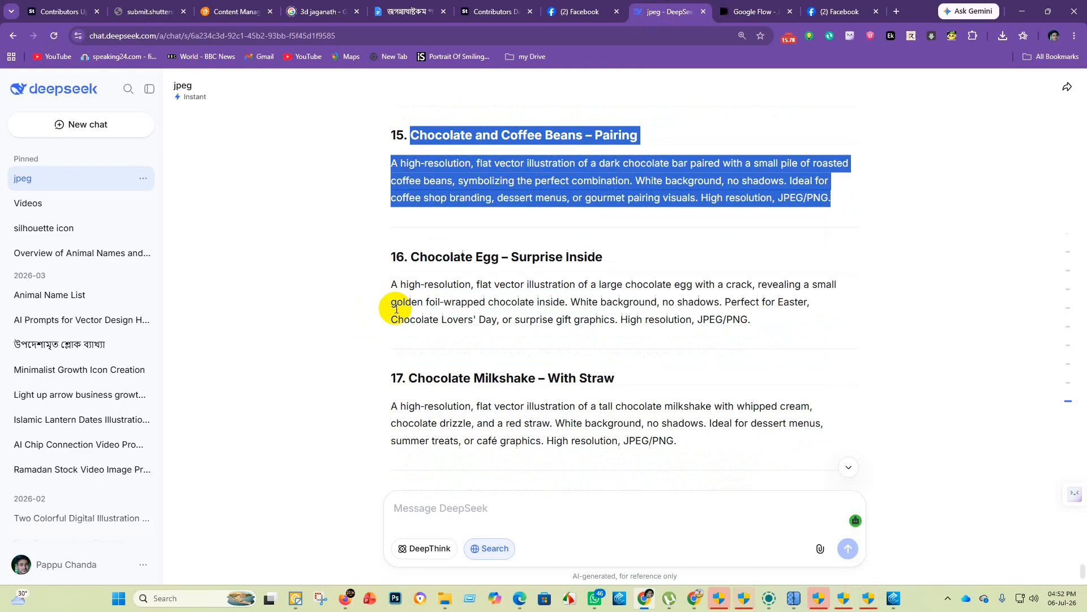
{"action": "left_click_drag", "start_coordinate": [414, 261], "coordinate": [690, 296]}
{"action": "key", "text": "ctrl+c"}
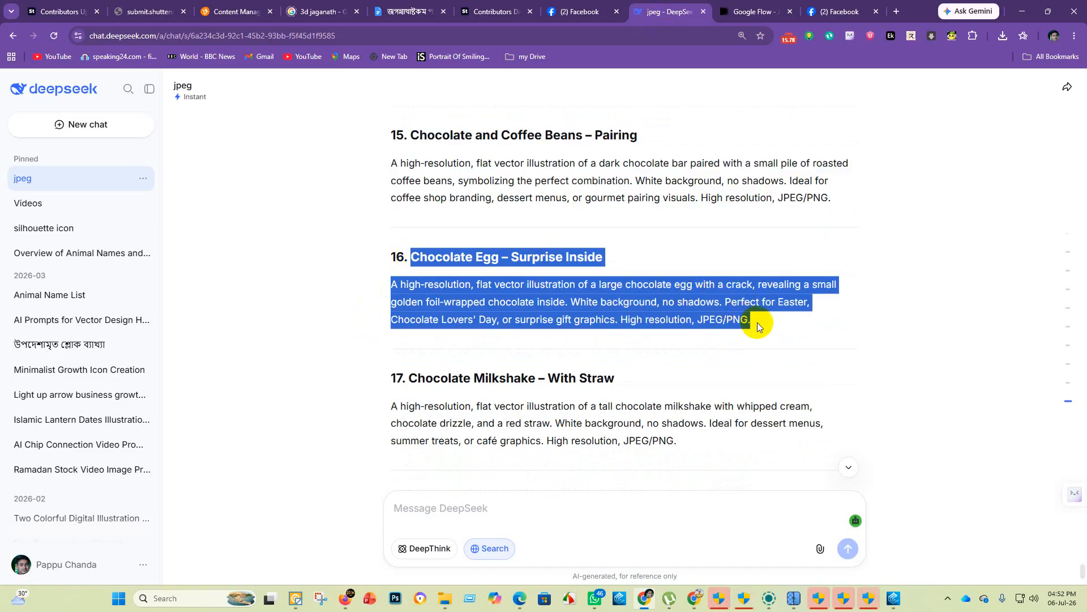
{"action": "left_click", "coordinate": [746, 18]}
{"action": "left_click", "coordinate": [458, 500]}
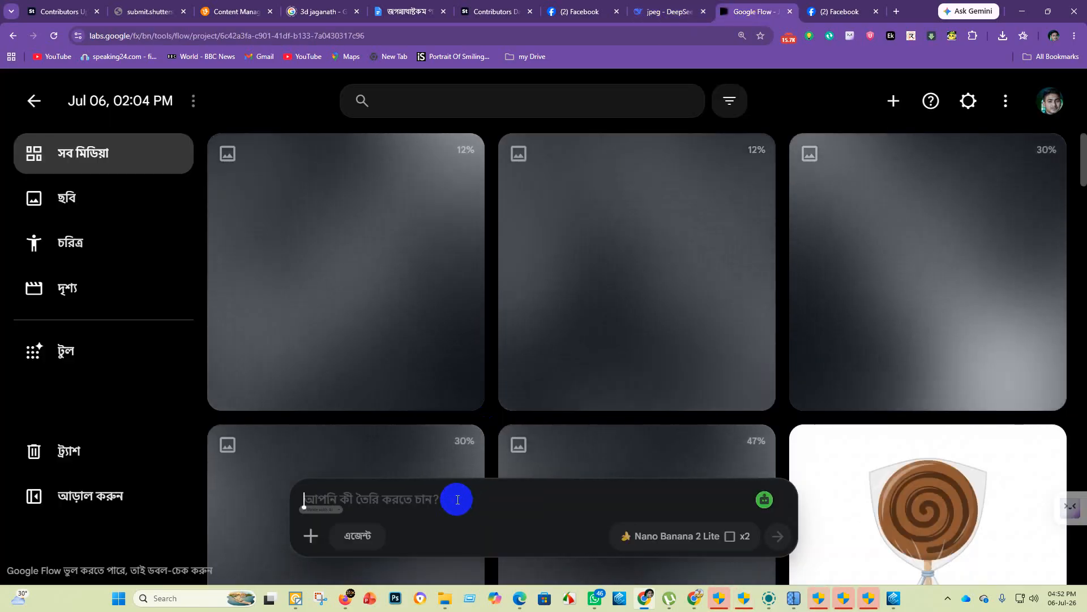
{"action": "key", "text": "ctrl+v"}
{"action": "key", "text": "ctrl+z"}
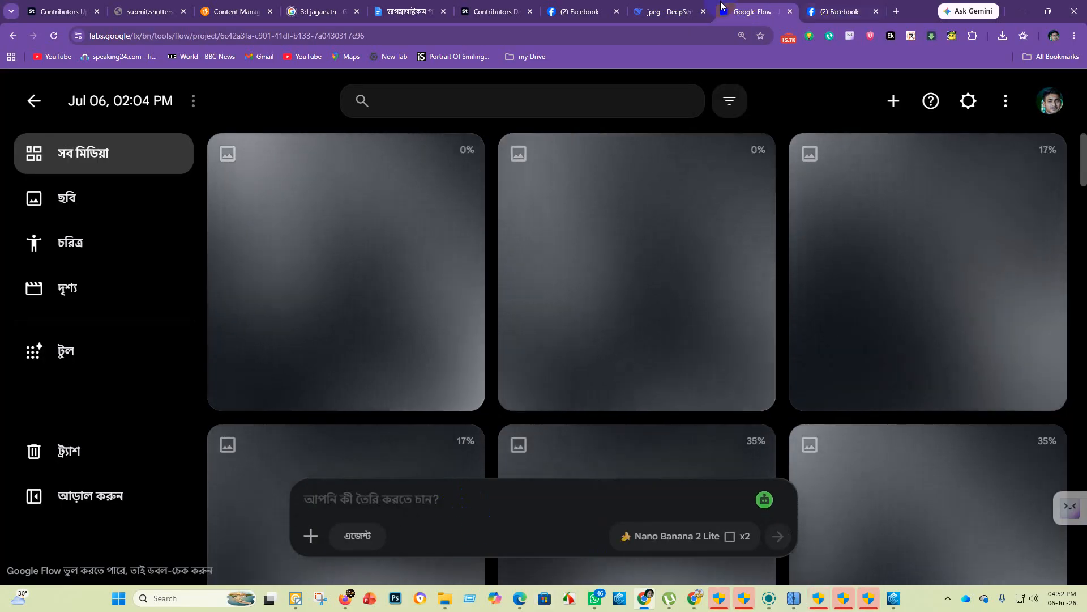
Step: Copy prompt 17, "Chocolate Milkshake – With Straw", from the DeepSeek chat and submit it in Google Flow
{"action": "left_click", "coordinate": [651, 16]}
{"action": "scroll", "coordinate": [426, 323], "scroll_direction": "down", "scroll_amount": 2}
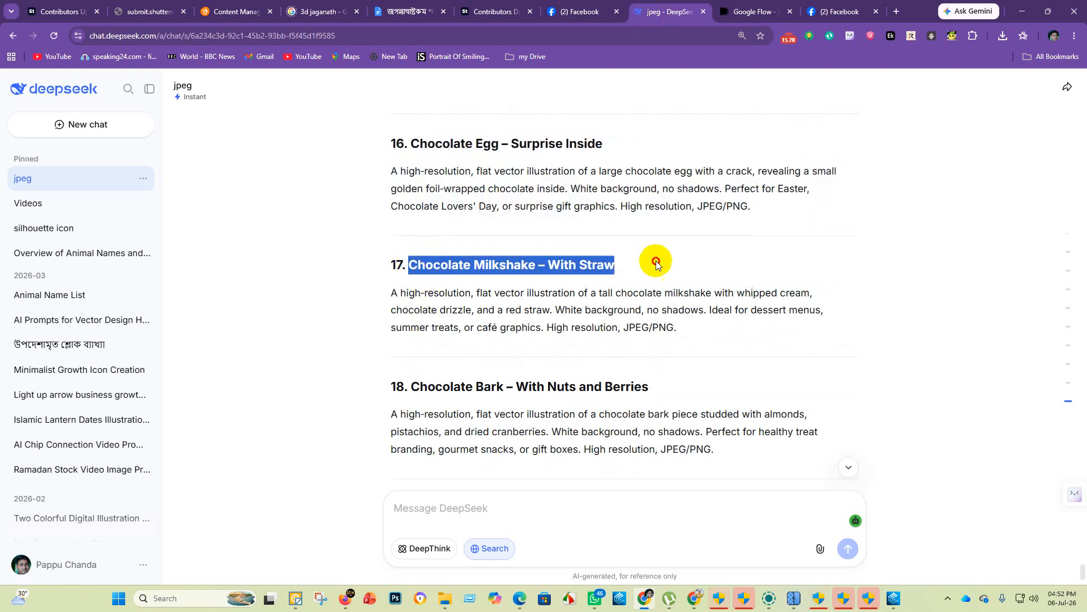
{"action": "left_click", "coordinate": [754, 12]}
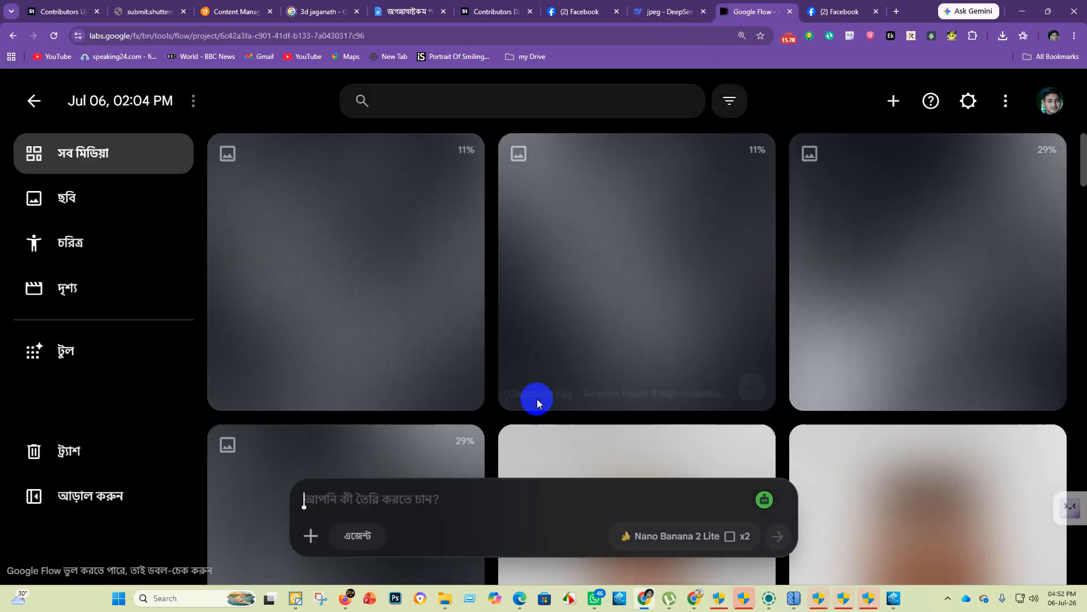
{"action": "left_click", "coordinate": [395, 499]}
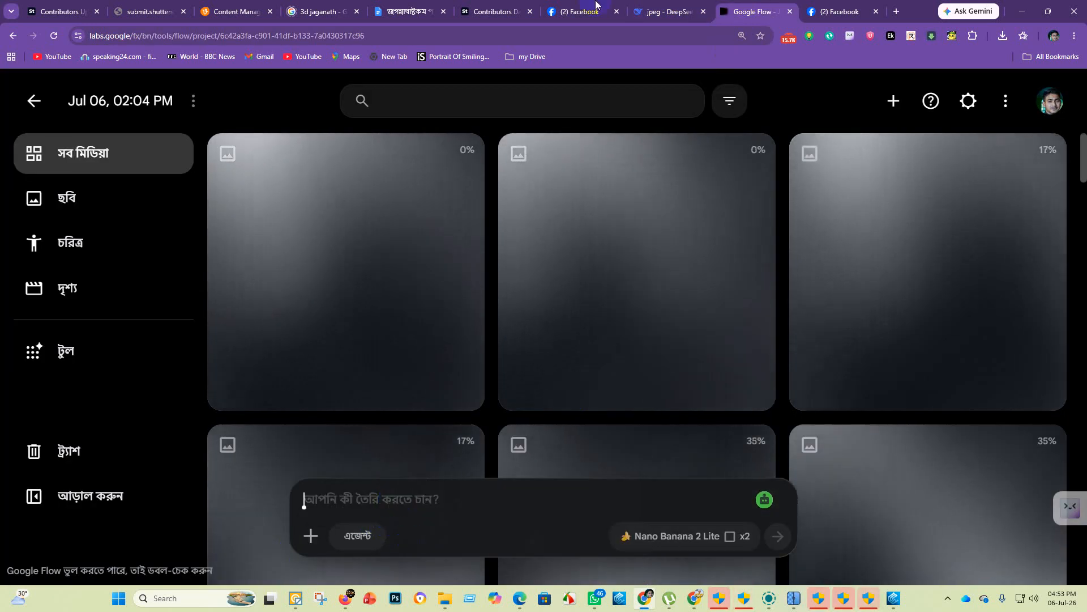
Step: Copy prompt 18, "Chocolate Bark – With Nuts and Berries", from the DeepSeek chat and submit it in Google Flow
{"action": "left_click", "coordinate": [661, 15]}
{"action": "scroll", "coordinate": [425, 298], "scroll_direction": "down", "scroll_amount": 1}
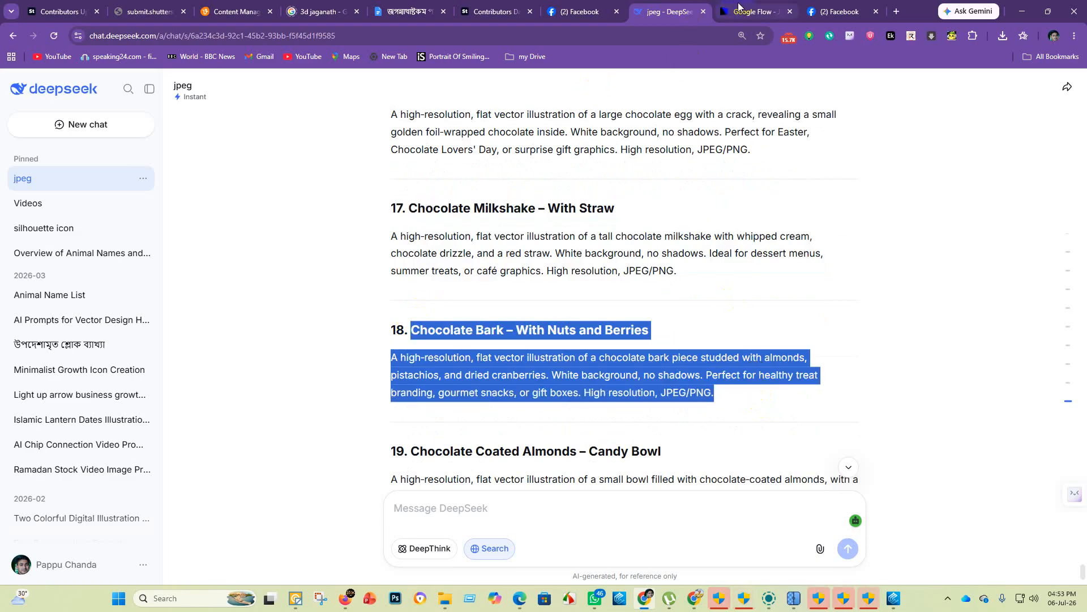
{"action": "left_click", "coordinate": [740, 7]}
{"action": "left_click", "coordinate": [481, 502]}
{"action": "type", "text": "Chocolate Bark – With Nuts and Berries A high-resolution, flat vector illustration of a chocolate bark piece studded with almonds, pistachios, and dried cranberries. White background, no shadows. Perfect for healthy treat branding, gourmet snacks, or gift boxes. High resolution, JPEG/PNG."}
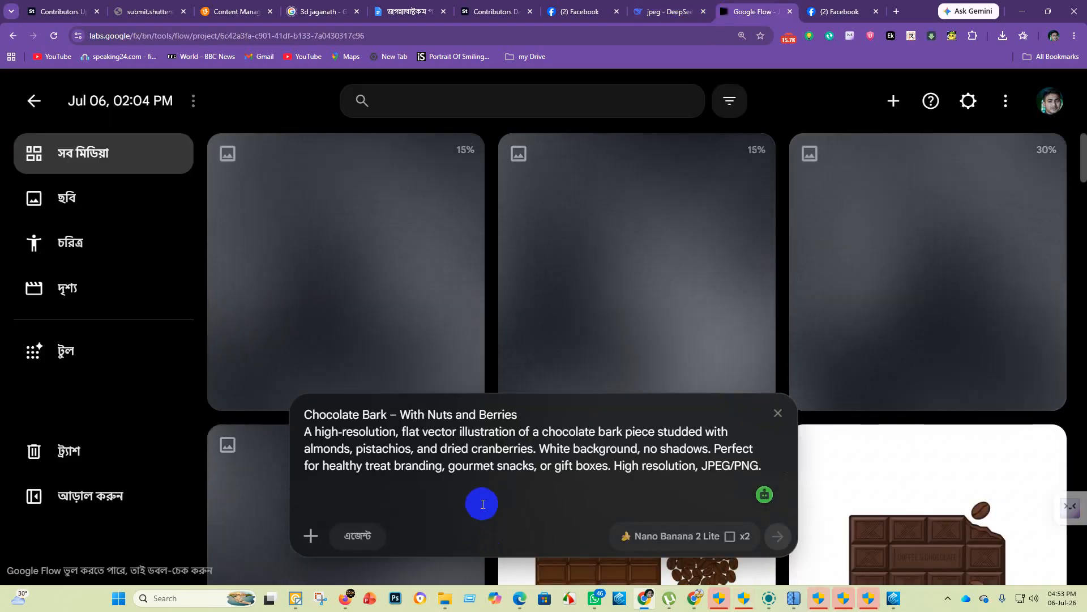
{"action": "key", "text": "Return"}
Step: Copy prompt 19, "Chocolate Coated Almonds – Candy Bowl", from the DeepSeek chat and submit it in Google Flow
{"action": "left_click", "coordinate": [669, 11]}
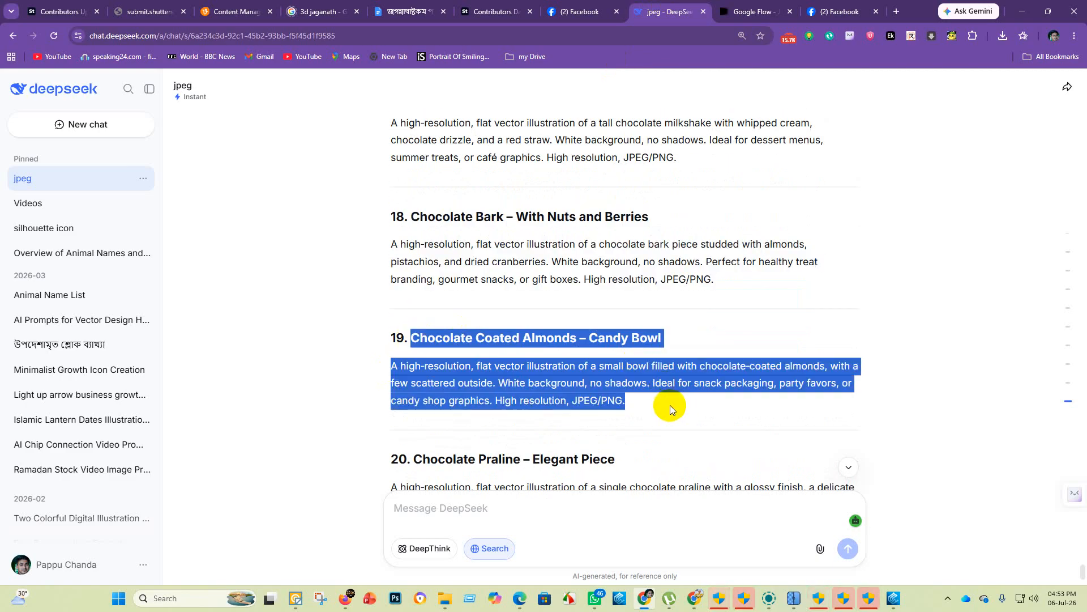
{"action": "left_click", "coordinate": [742, 11]}
{"action": "left_click", "coordinate": [463, 492]}
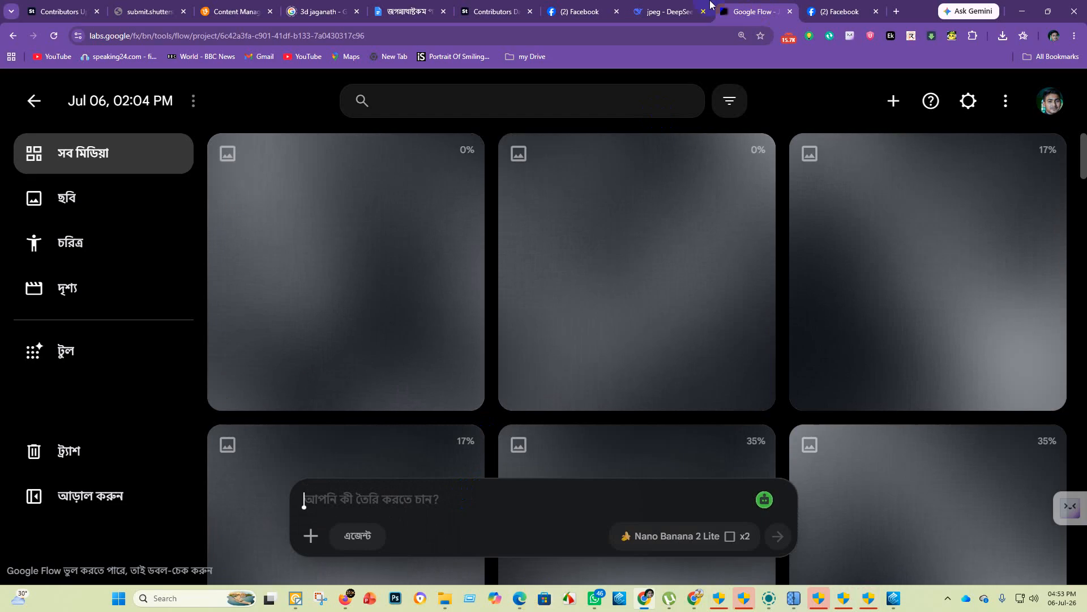
Step: Copy prompt 20, "Chocolate Praline – Elegant Piece", from the DeepSeek chat and submit it in Google Flow
{"action": "left_click", "coordinate": [664, 8]}
{"action": "scroll", "coordinate": [433, 306], "scroll_direction": "down", "scroll_amount": 2}
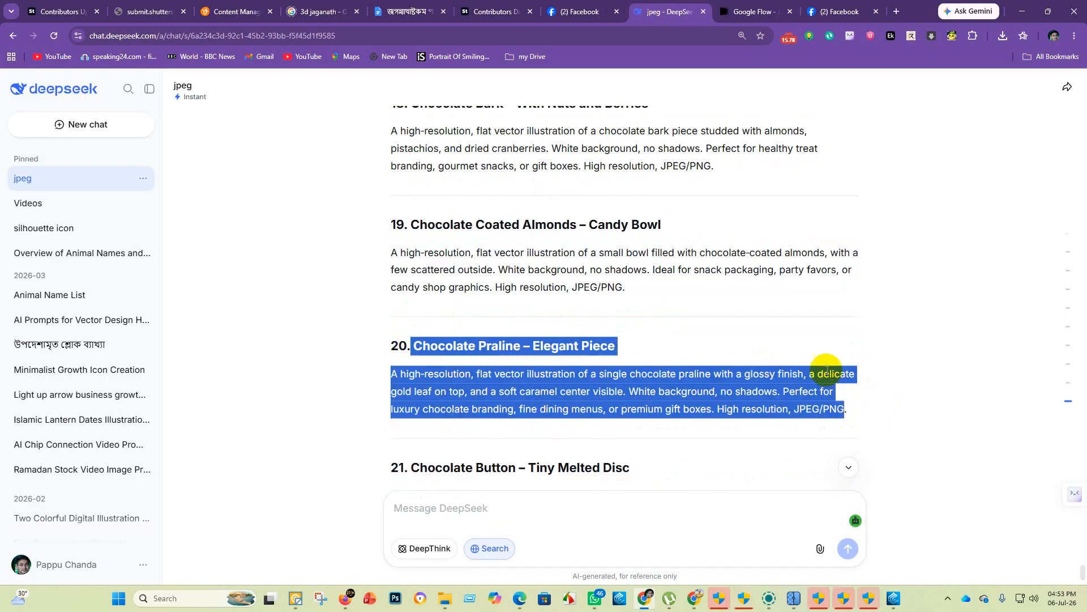
{"action": "left_click", "coordinate": [761, 4]}
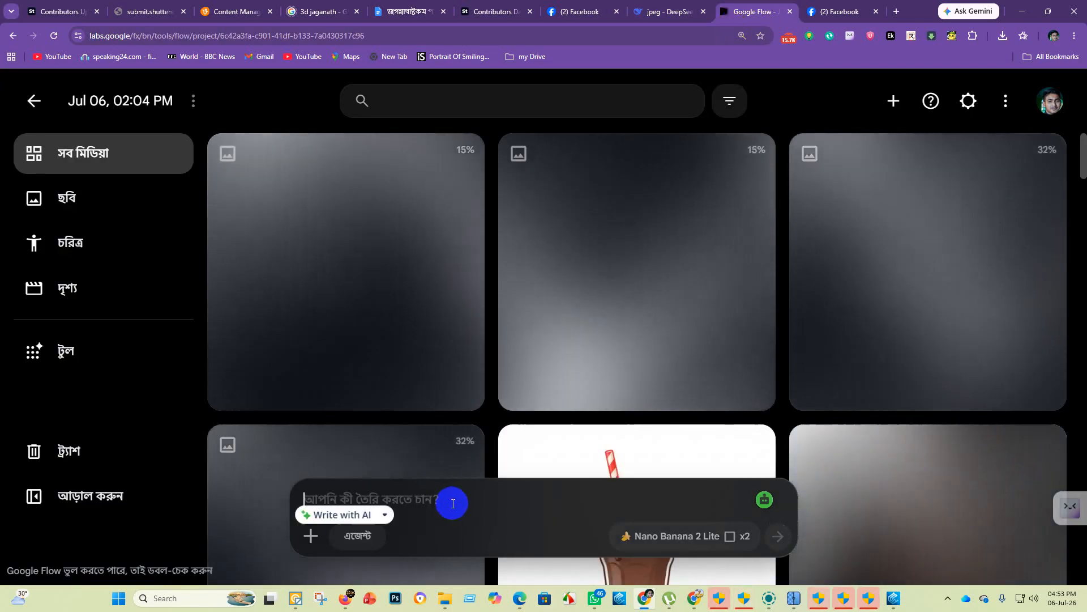
{"action": "left_click", "coordinate": [453, 504]}
{"action": "key", "text": "ctrl+v"}
{"action": "key", "text": "Return"}
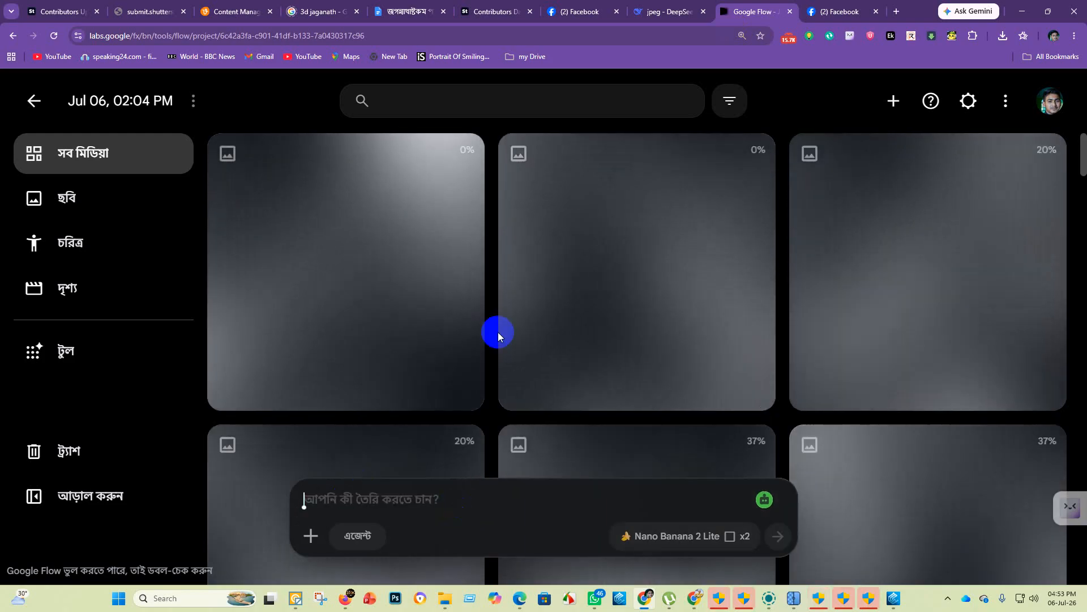
Step: Copy prompt 21, "Chocolate Button – Tiny Melted Disc", from the DeepSeek chat and submit it in Google Flow
{"action": "left_click", "coordinate": [654, 11]}
{"action": "scroll", "coordinate": [429, 328], "scroll_direction": "down", "scroll_amount": 2}
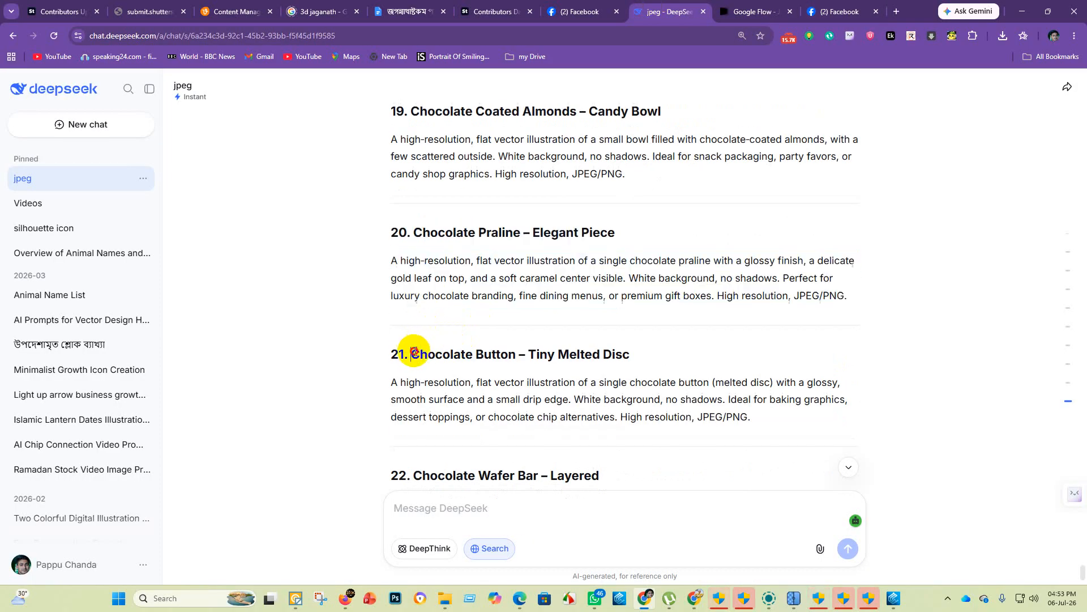
{"action": "left_click", "coordinate": [765, 4]}
{"action": "left_click", "coordinate": [422, 499]}
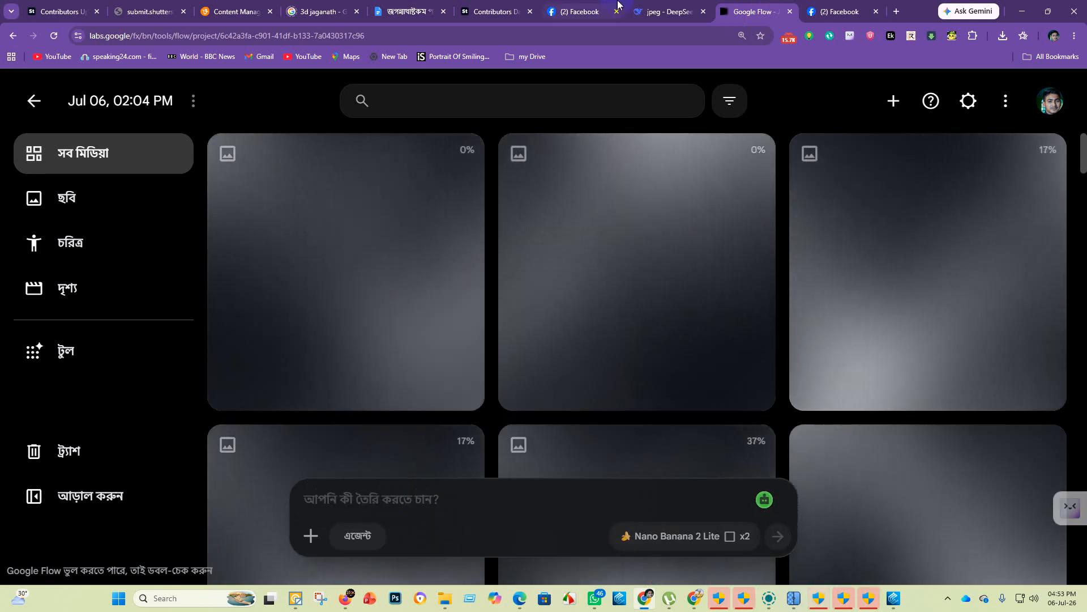
Step: Copy prompt 22, "Chocolate Wafer Bar – Layered", from the DeepSeek chat and submit it in Google Flow
{"action": "left_click", "coordinate": [665, 12]}
{"action": "scroll", "coordinate": [440, 354], "scroll_direction": "down", "scroll_amount": 2}
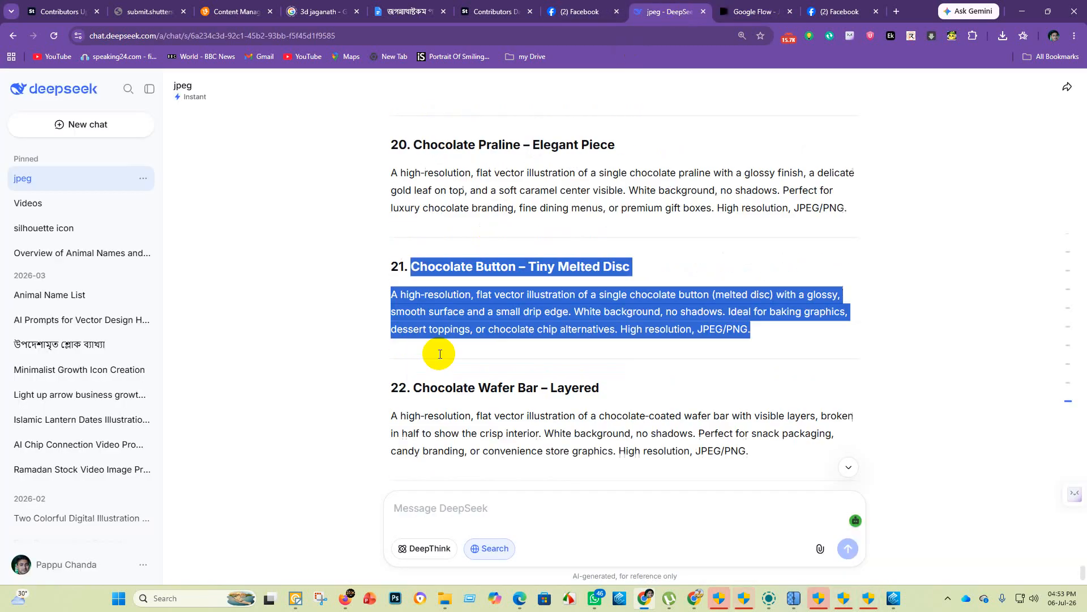
{"action": "scroll", "coordinate": [440, 354], "scroll_direction": "down", "scroll_amount": 2}
{"action": "left_click_drag", "start_coordinate": [413, 305], "coordinate": [681, 349]}
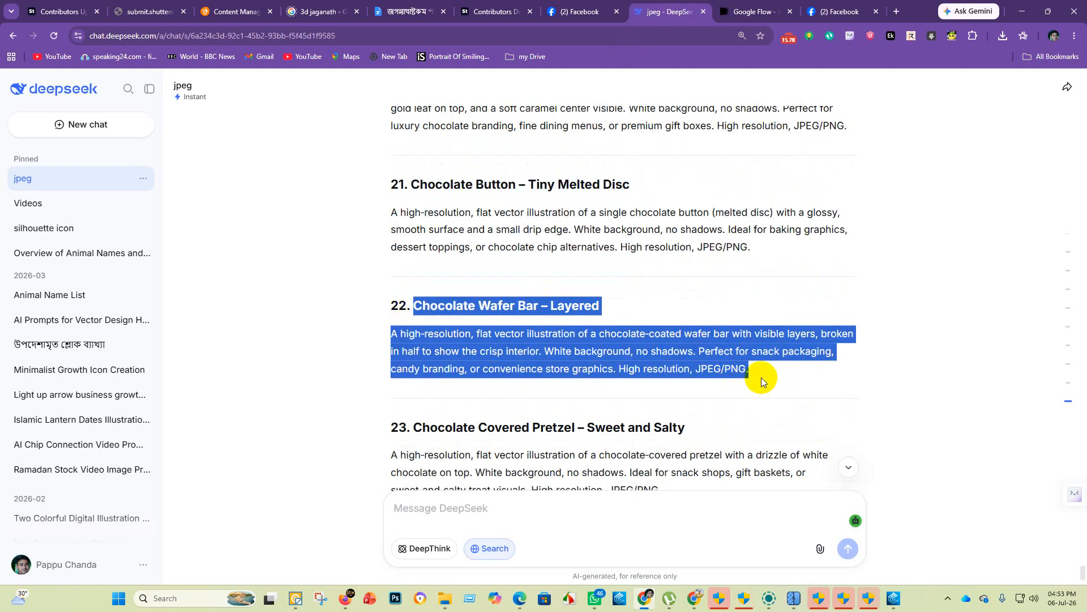
{"action": "left_click", "coordinate": [759, 4]}
{"action": "left_click", "coordinate": [375, 499]}
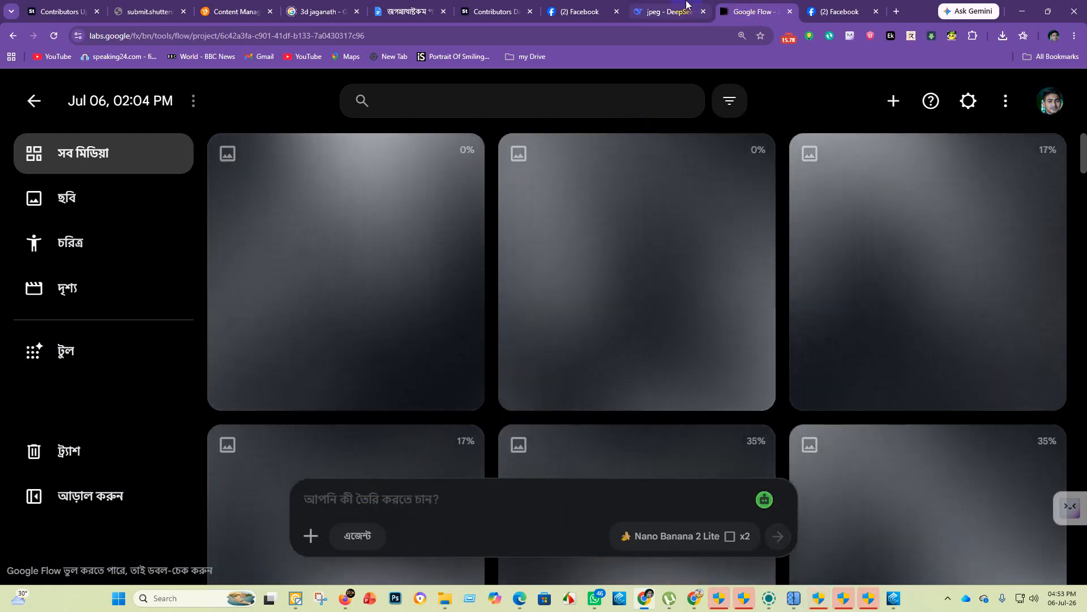
Step: Copy prompt 23, "Chocolate Covered Pretzel – Sweet and Salty", from the DeepSeek chat and submit it in Google Flow
{"action": "left_click", "coordinate": [666, 11]}
{"action": "scroll", "coordinate": [418, 343], "scroll_direction": "down", "scroll_amount": 3}
{"action": "left_click_drag", "start_coordinate": [411, 253], "coordinate": [700, 296]}
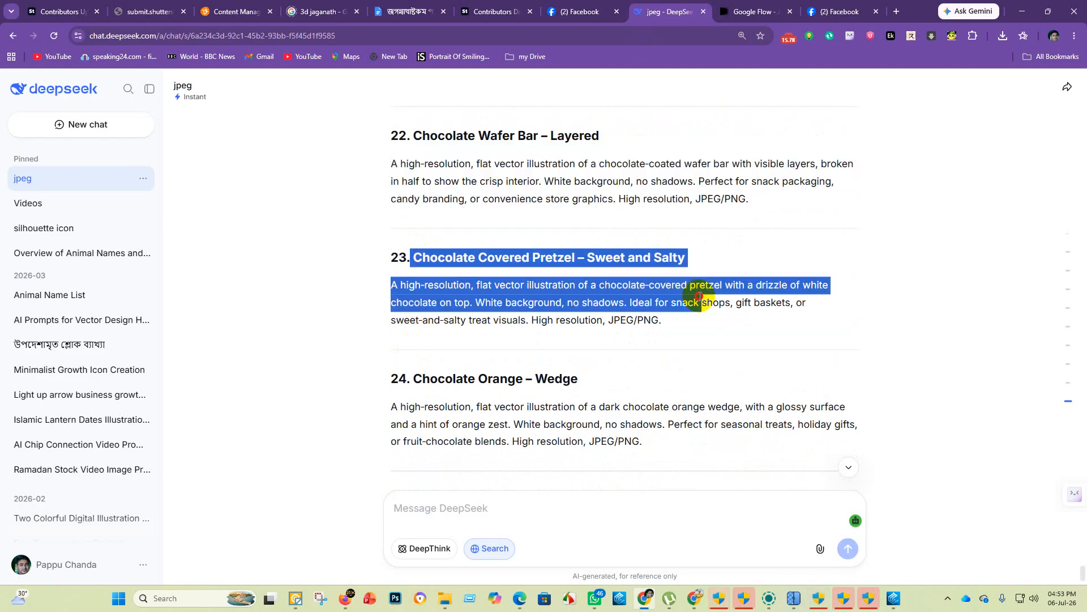
{"action": "left_click", "coordinate": [753, 11]}
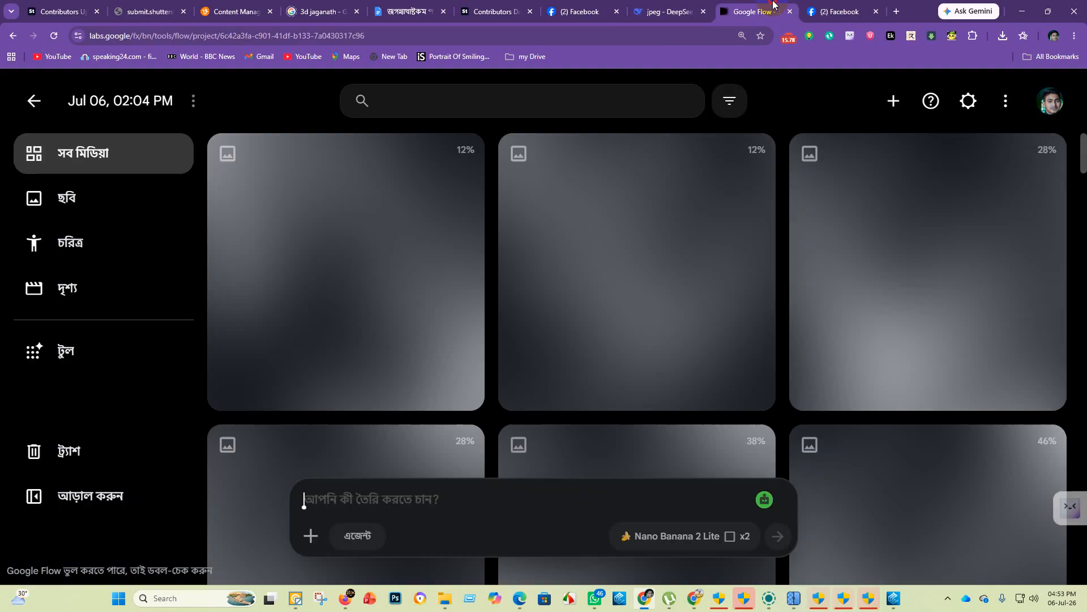
{"action": "left_click", "coordinate": [461, 500]}
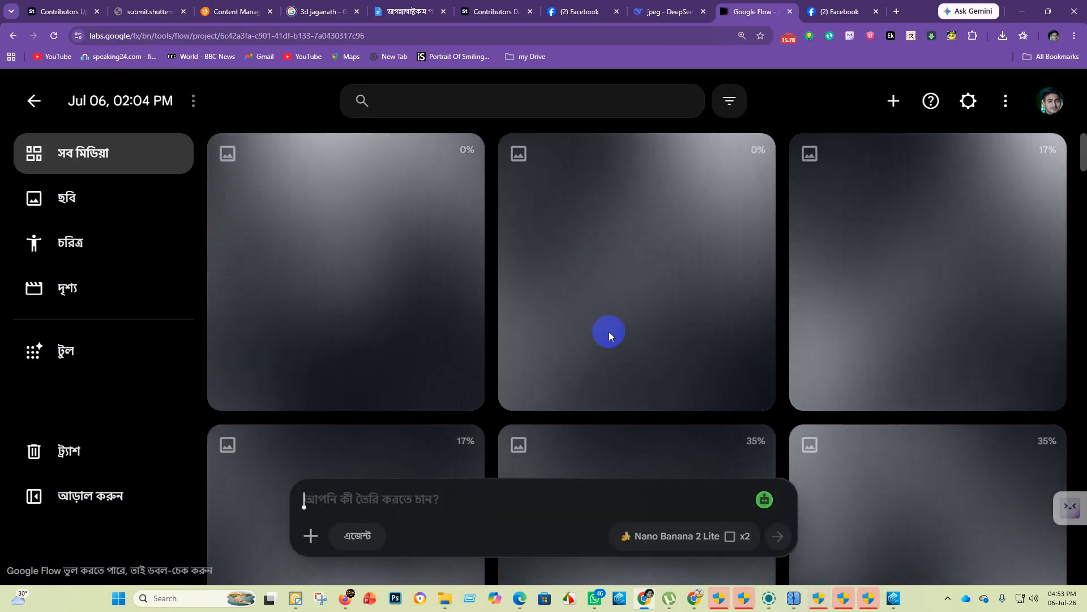
Step: Copy prompt 24, "Chocolate Orange – Wedge", from the DeepSeek chat and submit it in Google Flow
{"action": "left_click", "coordinate": [660, 12]}
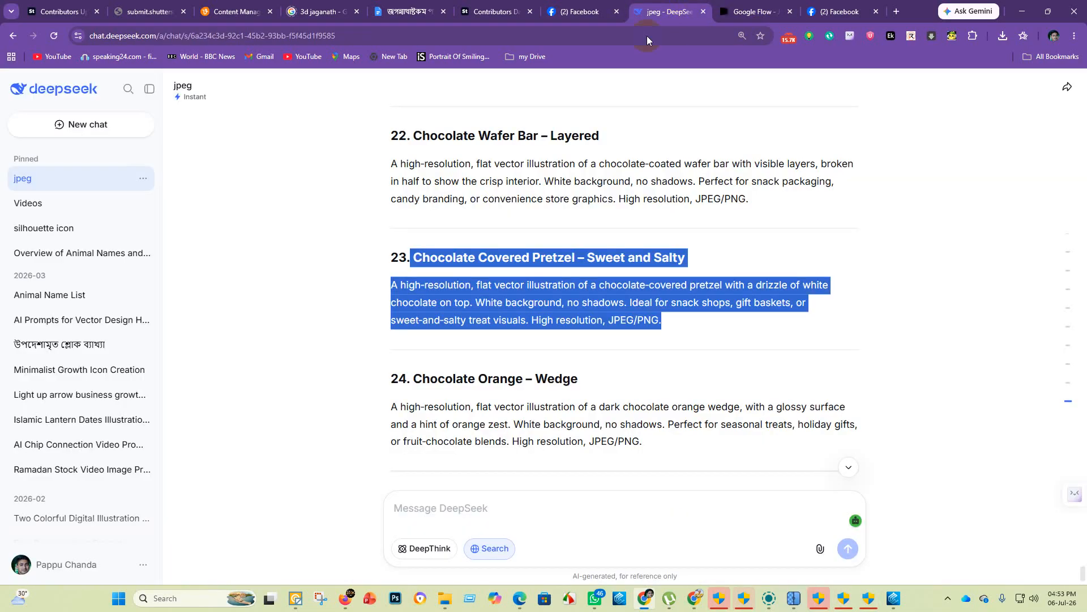
{"action": "scroll", "coordinate": [450, 266], "scroll_direction": "down", "scroll_amount": 2}
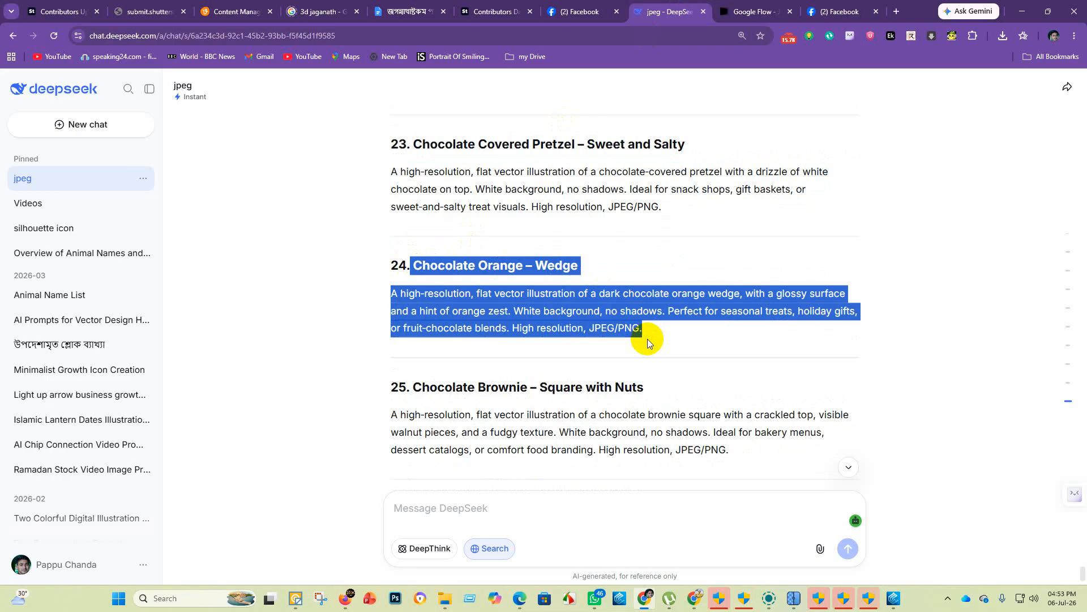
{"action": "left_click", "coordinate": [753, 11]}
{"action": "left_click", "coordinate": [433, 502]}
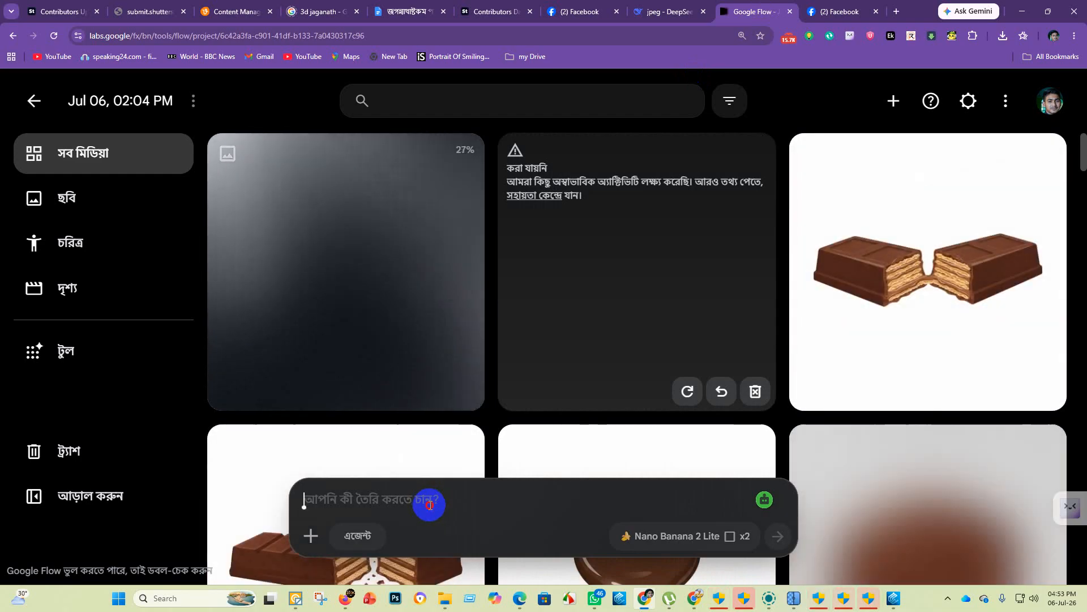
{"action": "key", "text": "ctrl+v"}
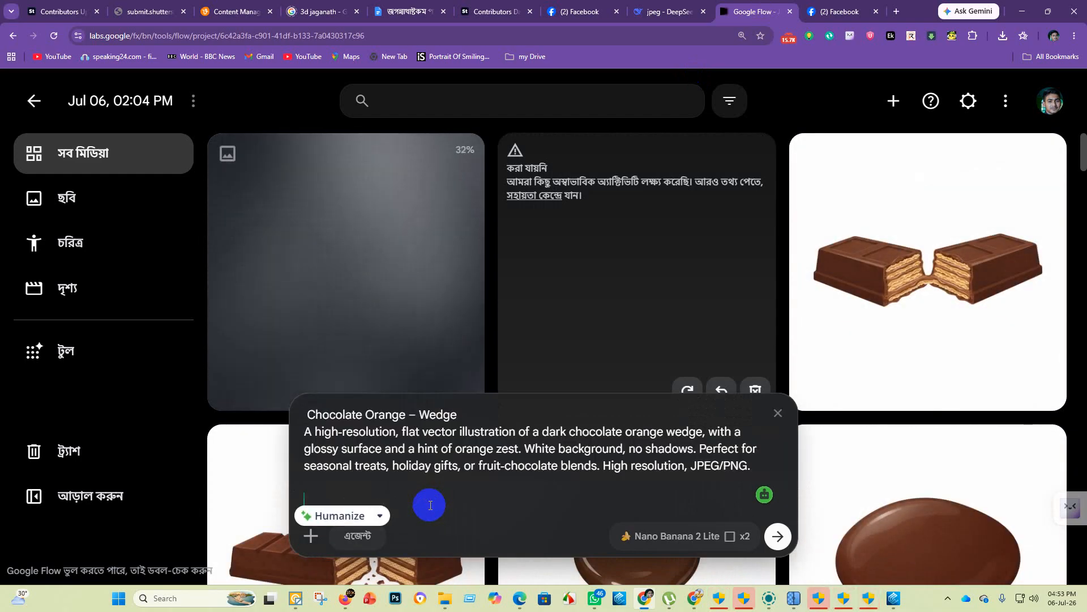
{"action": "key", "text": "Return"}
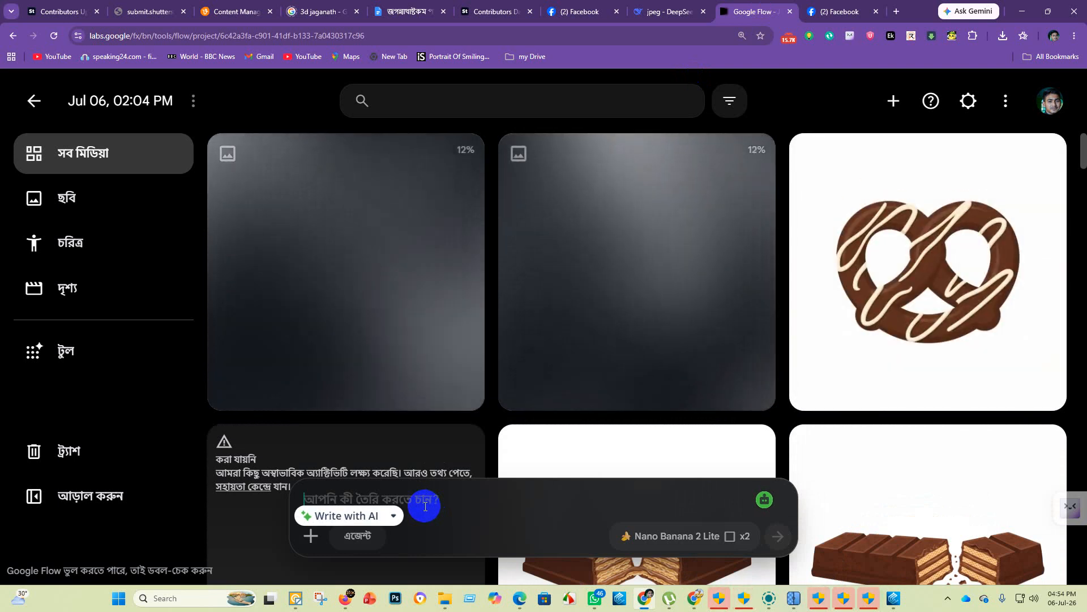
Step: Copy prompt 25, "Chocolate Brownie – Square with Nuts", from the DeepSeek chat and submit it in Google Flow
{"action": "left_click", "coordinate": [672, 11]}
{"action": "scroll", "coordinate": [416, 284], "scroll_direction": "down", "scroll_amount": 3}
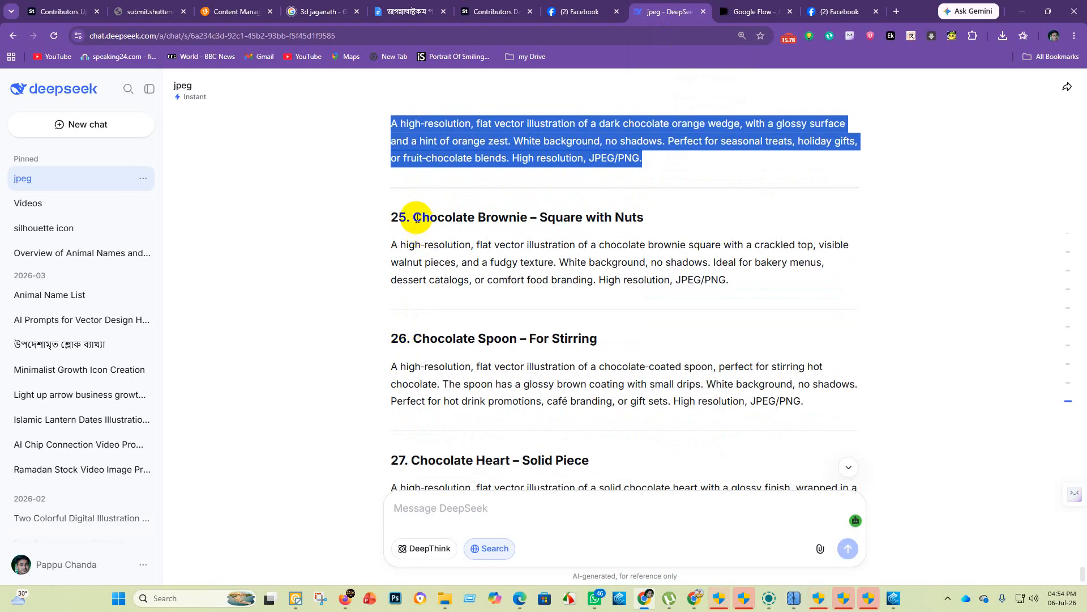
{"action": "left_click_drag", "start_coordinate": [416, 217], "coordinate": [780, 279]}
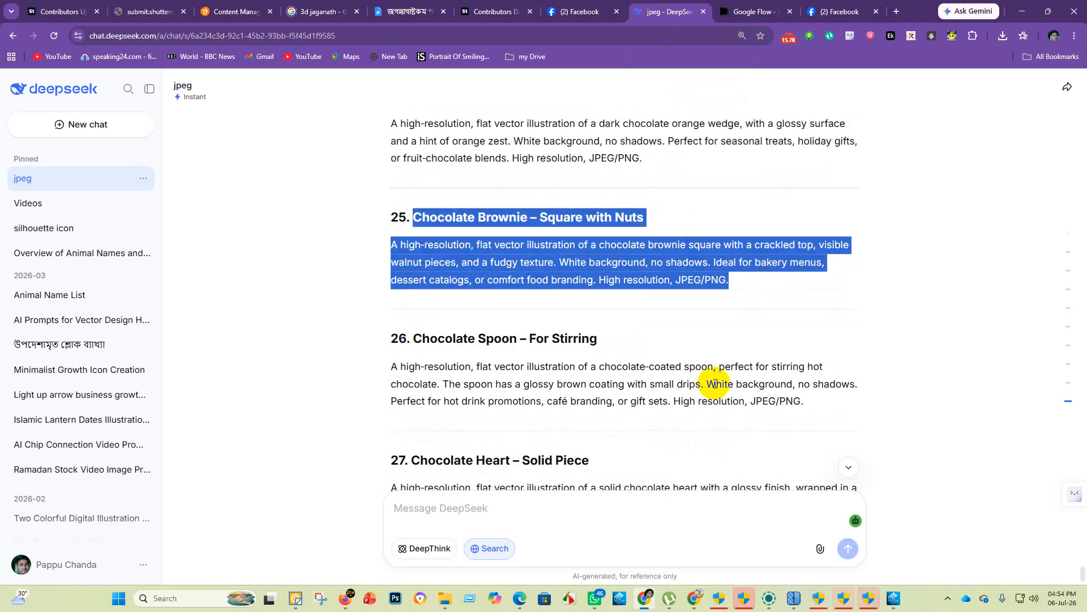
{"action": "left_click", "coordinate": [753, 11]}
{"action": "left_click", "coordinate": [426, 517]}
{"action": "left_click", "coordinate": [433, 498]}
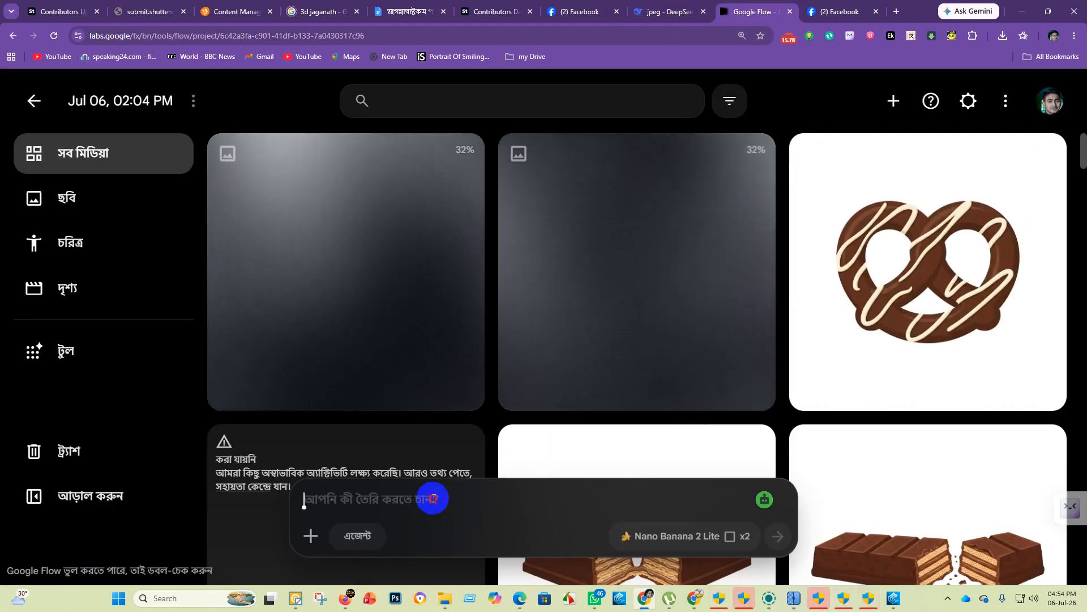
{"action": "key", "text": "ctrl+v"}
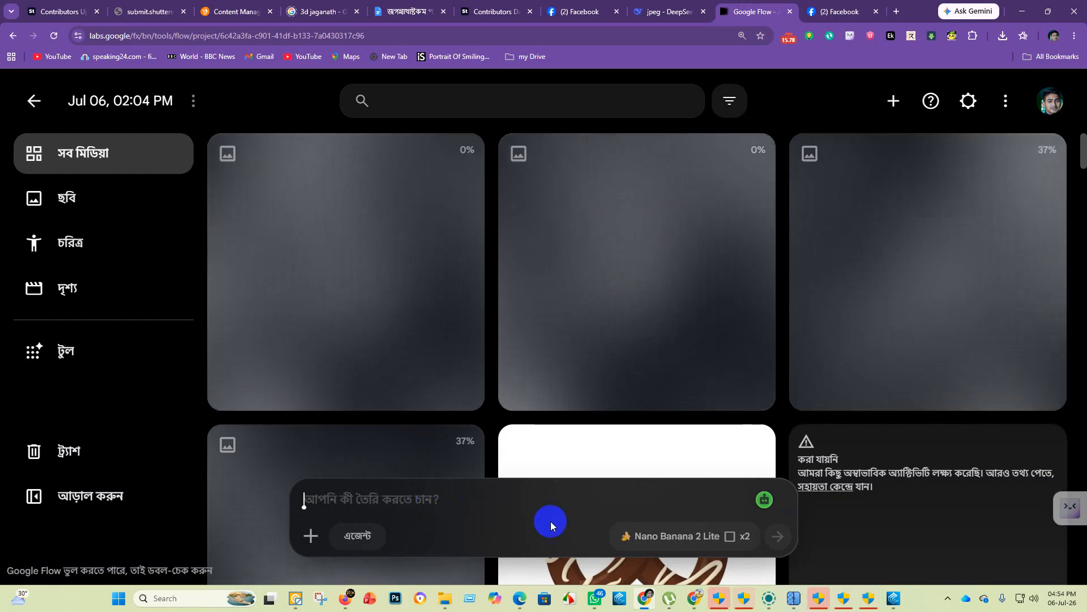
Step: Copy prompt 26, "Chocolate Spoon – For Stirring", from the DeepSeek chat and submit it in Google Flow
{"action": "left_click", "coordinate": [669, 11]}
{"action": "scroll", "coordinate": [429, 188], "scroll_direction": "down", "scroll_amount": 5}
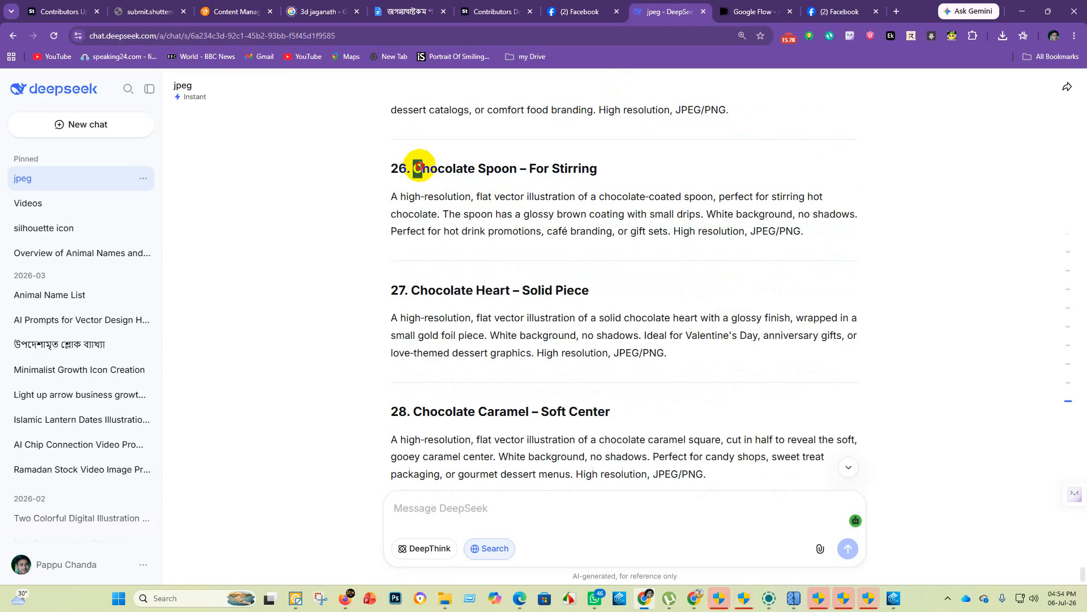
{"action": "left_click_drag", "start_coordinate": [418, 168], "coordinate": [795, 239]}
{"action": "key", "text": "ctrl+c"}
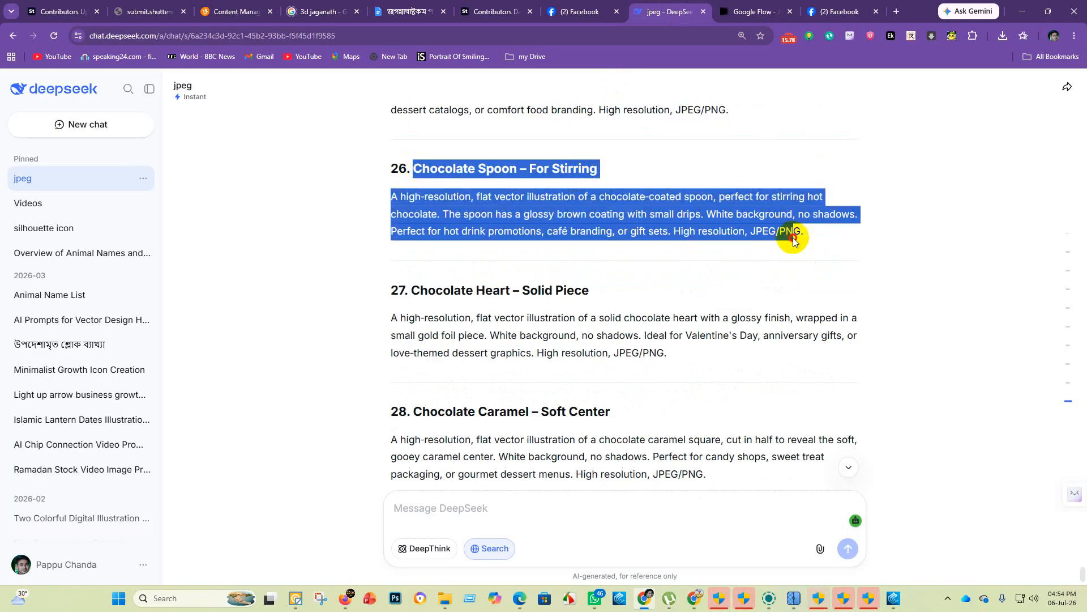
{"action": "left_click", "coordinate": [765, 9]}
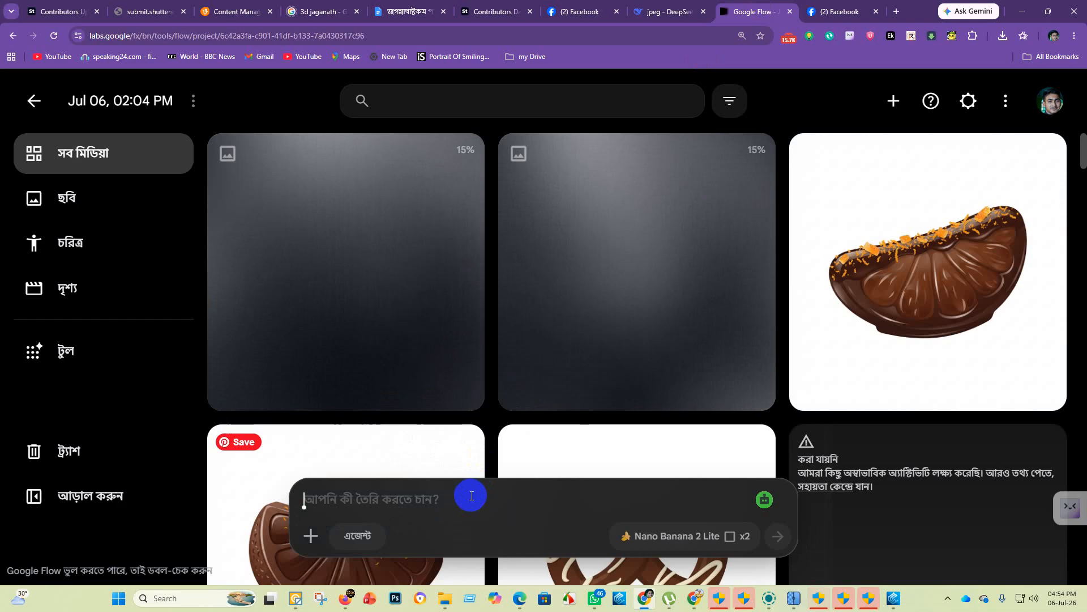
{"action": "key", "text": "ctrl+v"}
{"action": "key", "text": "Return"}
Step: Copy prompt 27, "Chocolate Heart – Solid Piece", from the DeepSeek chat and submit it in Google Flow
{"action": "key", "text": "ctrl+shift+Tab"}
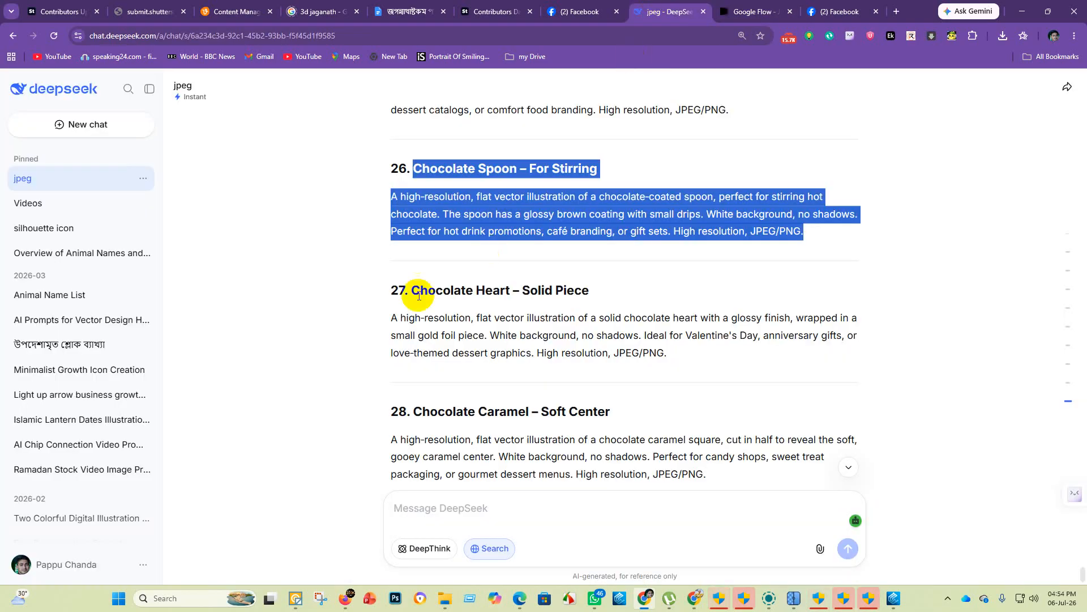
{"action": "scroll", "coordinate": [419, 296], "scroll_direction": "down", "scroll_amount": 2}
{"action": "left_click_drag", "start_coordinate": [412, 175], "coordinate": [707, 255]}
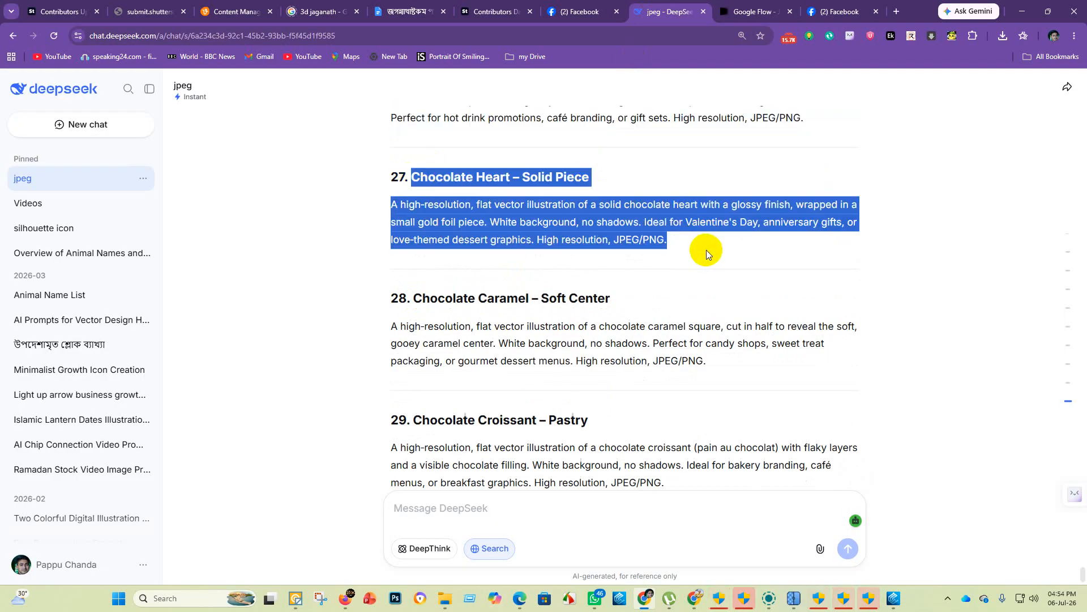
{"action": "key", "text": "ctrl+c"}
{"action": "key", "text": "ctrl+Tab"}
{"action": "left_click", "coordinate": [423, 500]}
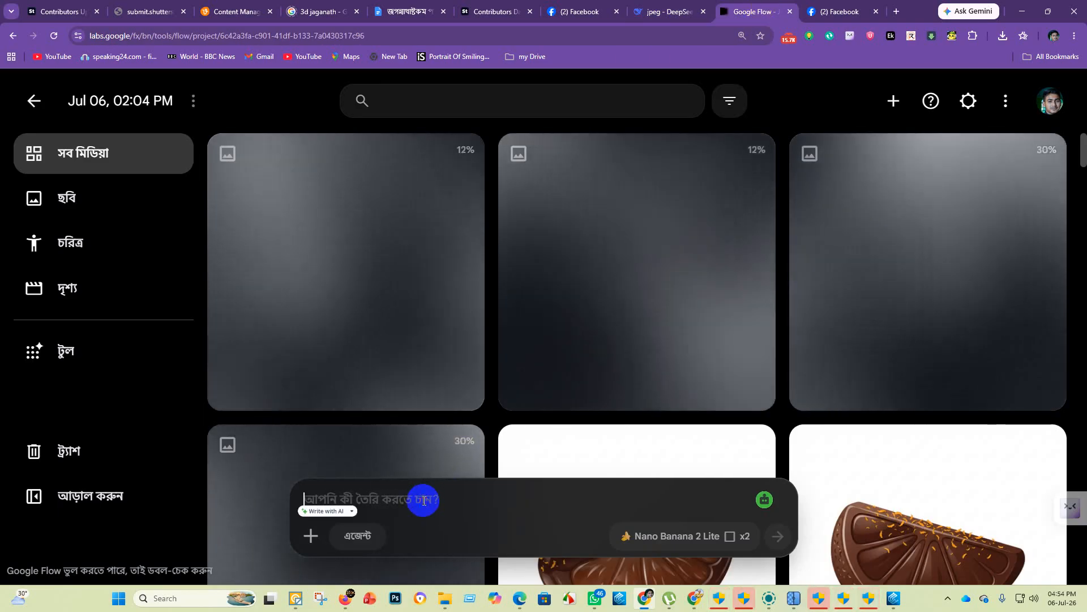
{"action": "key", "text": "ctrl+v"}
{"action": "key", "text": "Return"}
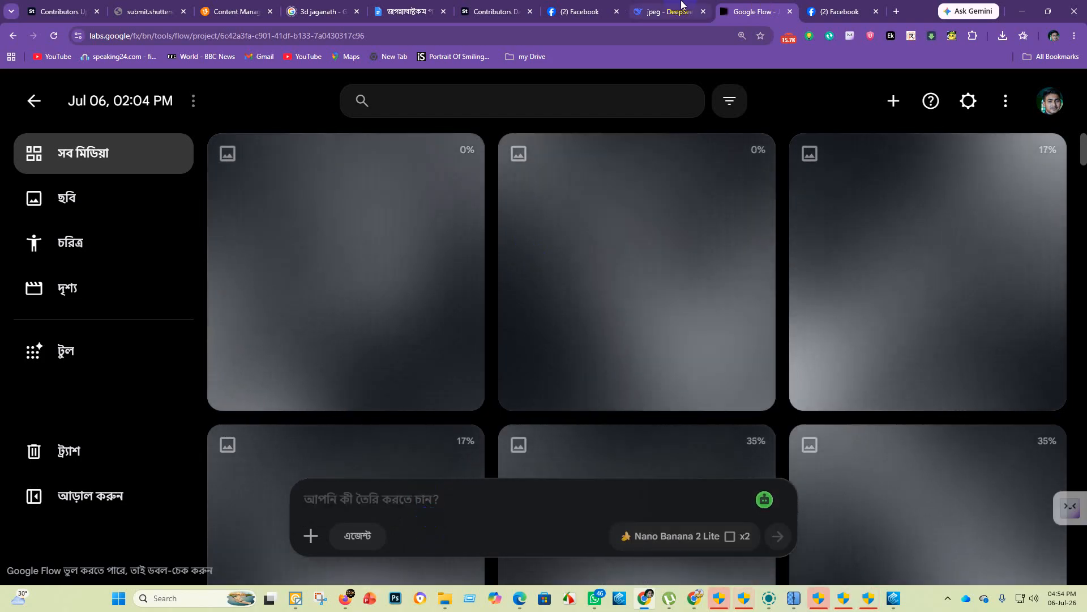
Step: Copy prompt 28, "Chocolate Caramel – Soft Center", from the DeepSeek chat and submit it in Google Flow
{"action": "left_click", "coordinate": [682, 8]}
{"action": "scroll", "coordinate": [478, 272], "scroll_direction": "down", "scroll_amount": 3}
{"action": "scroll", "coordinate": [404, 243], "scroll_direction": "up", "scroll_amount": 1}
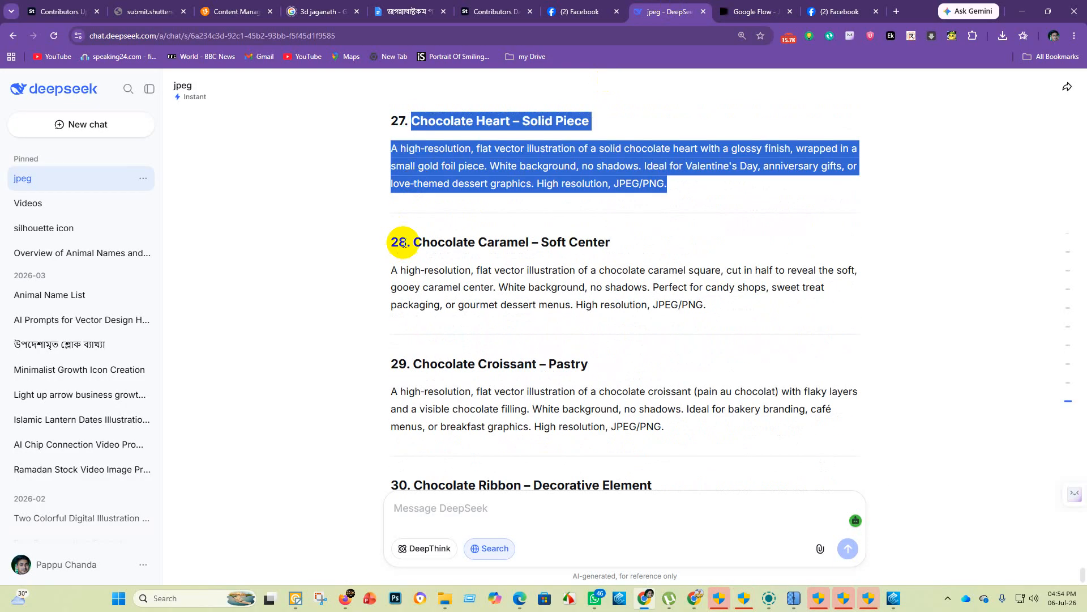
{"action": "left_click_drag", "start_coordinate": [416, 238], "coordinate": [775, 309]}
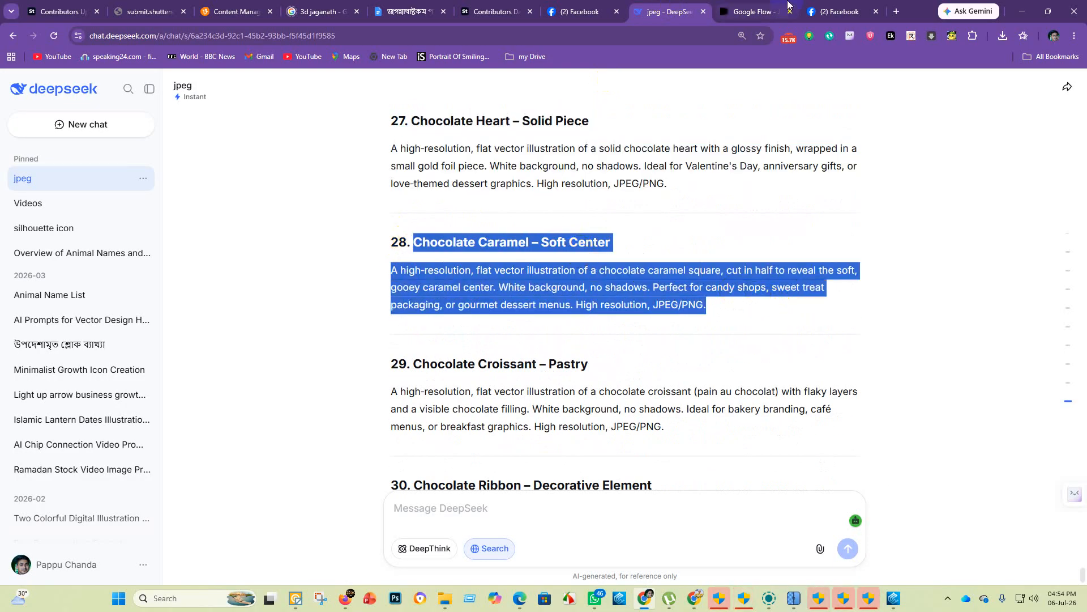
{"action": "left_click", "coordinate": [754, 10]}
{"action": "left_click", "coordinate": [466, 498]}
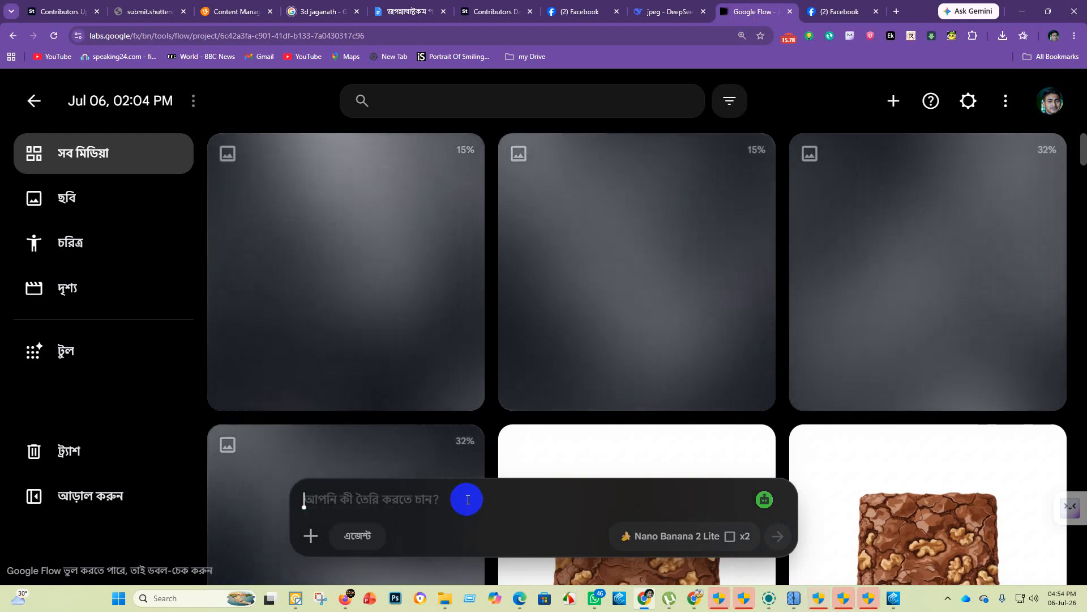
{"action": "key", "text": "ctrl+v"}
{"action": "key", "text": "Return"}
Step: Copy prompt 29, "Chocolate Croissant – Pastry", from the DeepSeek chat and submit it in Google Flow
{"action": "left_click", "coordinate": [674, 12]}
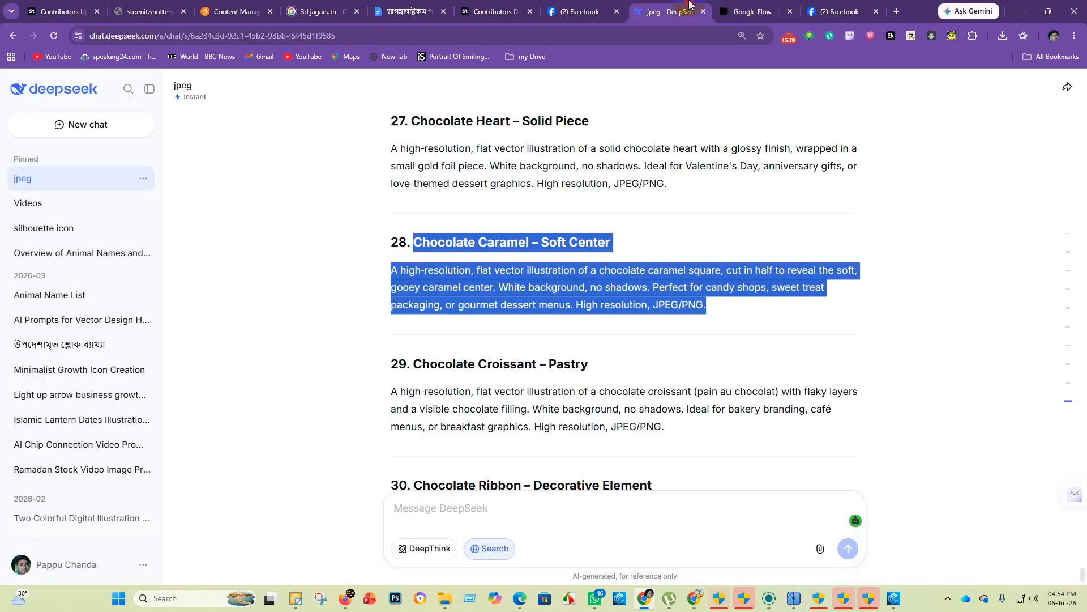
{"action": "scroll", "coordinate": [450, 214], "scroll_direction": "down", "scroll_amount": 1}
{"action": "scroll", "coordinate": [550, 364], "scroll_direction": "down", "scroll_amount": 1}
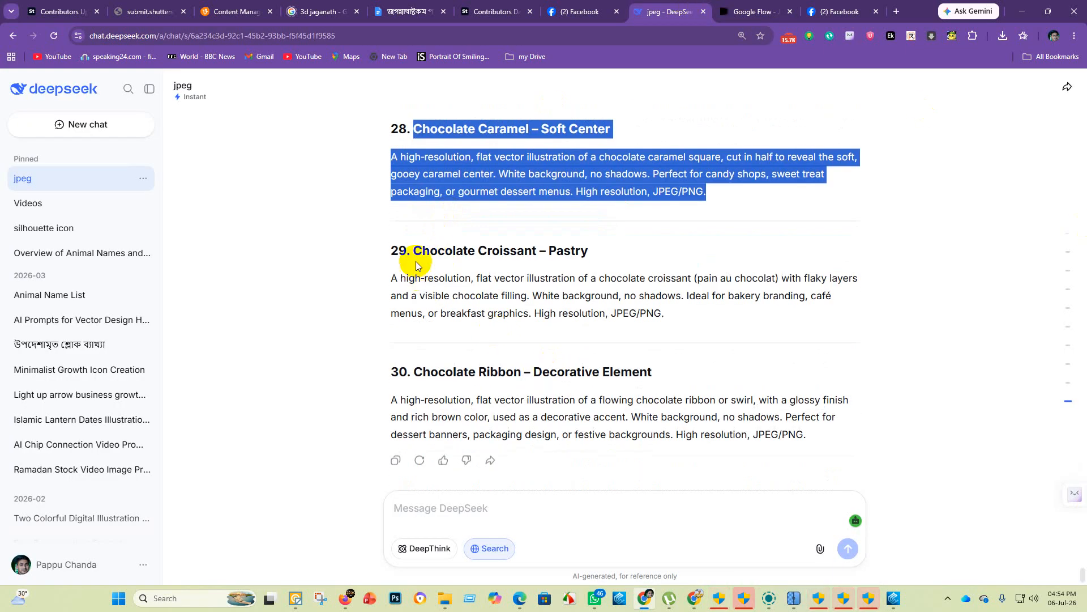
{"action": "left_click_drag", "start_coordinate": [412, 246], "coordinate": [693, 327]}
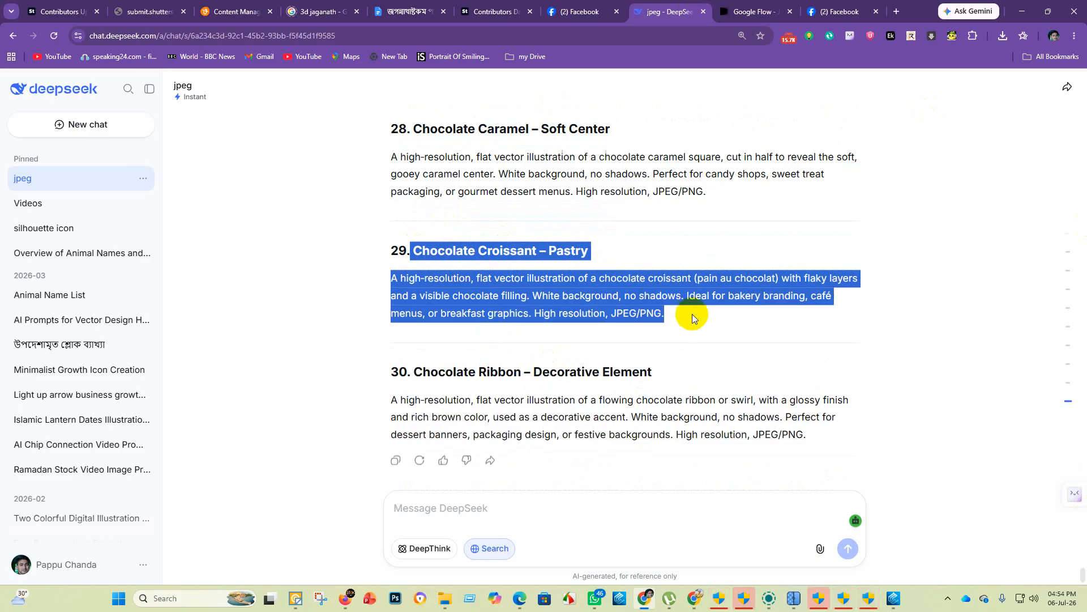
{"action": "left_click", "coordinate": [753, 11]}
{"action": "left_click", "coordinate": [474, 494]}
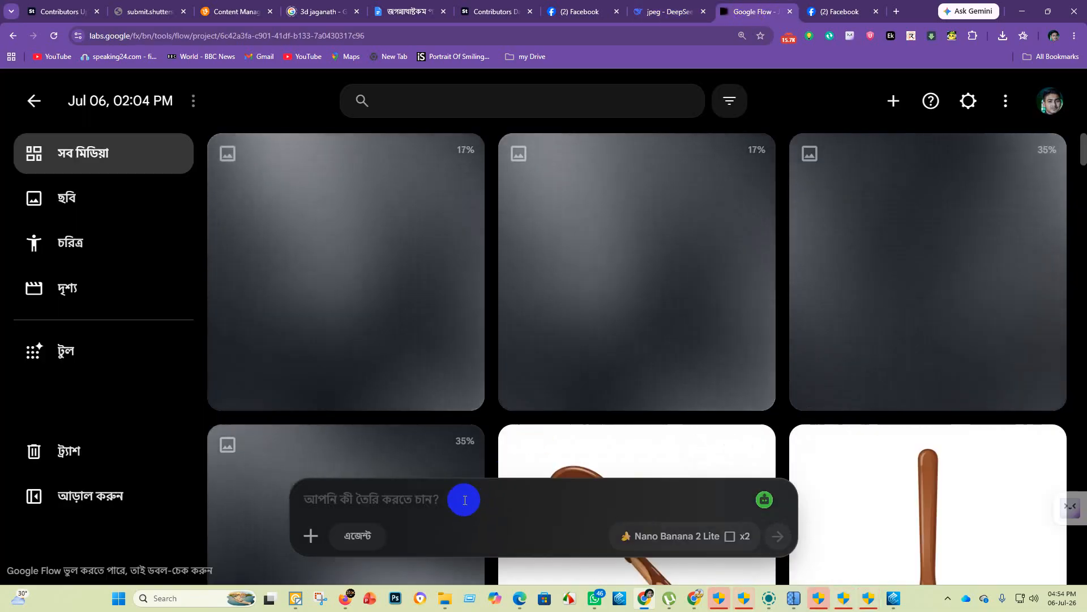
{"action": "key", "text": "ctrl+v"}
{"action": "key", "text": "Return"}
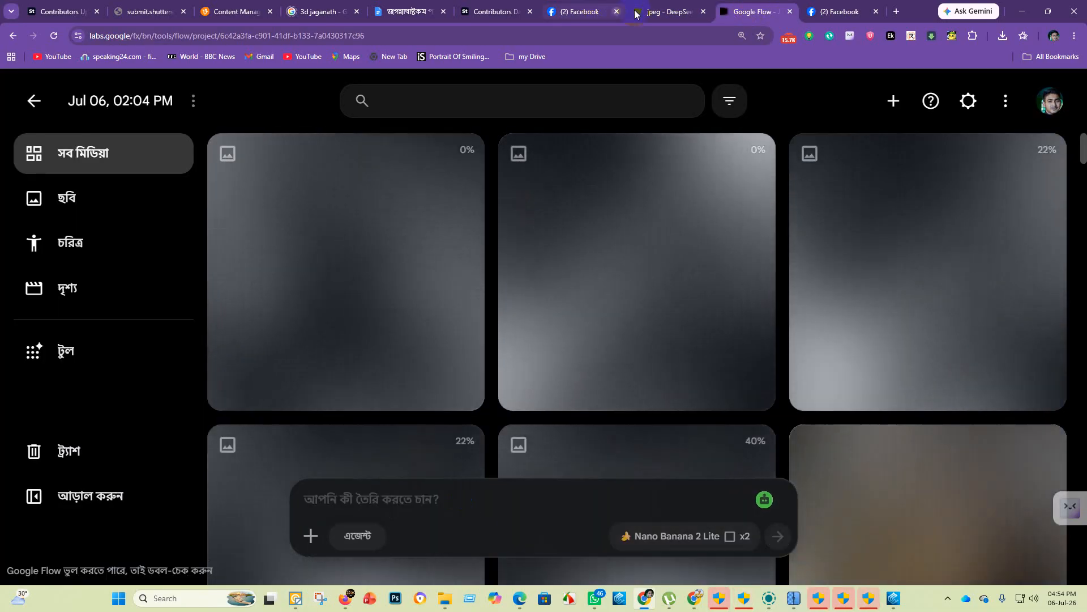
Step: Copy prompt 30, "Chocolate Ribbon – Decorative Element", from the DeepSeek chat and submit it in Google Flow
{"action": "left_click", "coordinate": [635, 13]}
{"action": "left_click_drag", "start_coordinate": [415, 371], "coordinate": [818, 441]}
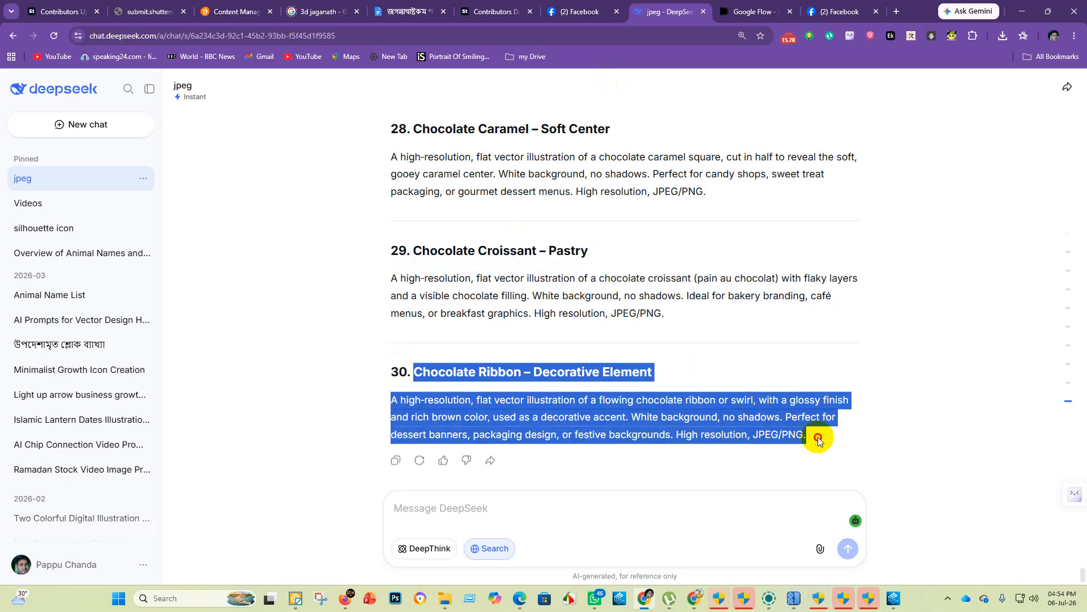
{"action": "left_click", "coordinate": [769, 8]}
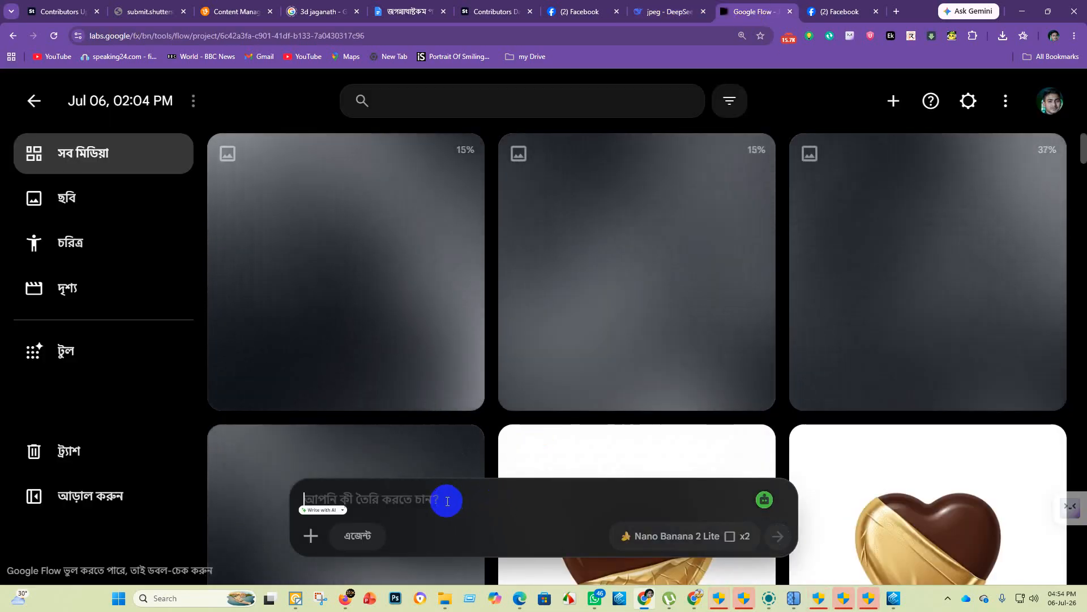
{"action": "key", "text": "ctrl+v"}
{"action": "key", "text": "Return"}
Step: Review the generated chocolate illustrations in the project's media gallery, from the newest images back to the earlier ones
{"action": "scroll", "coordinate": [566, 311], "scroll_direction": "down", "scroll_amount": 4}
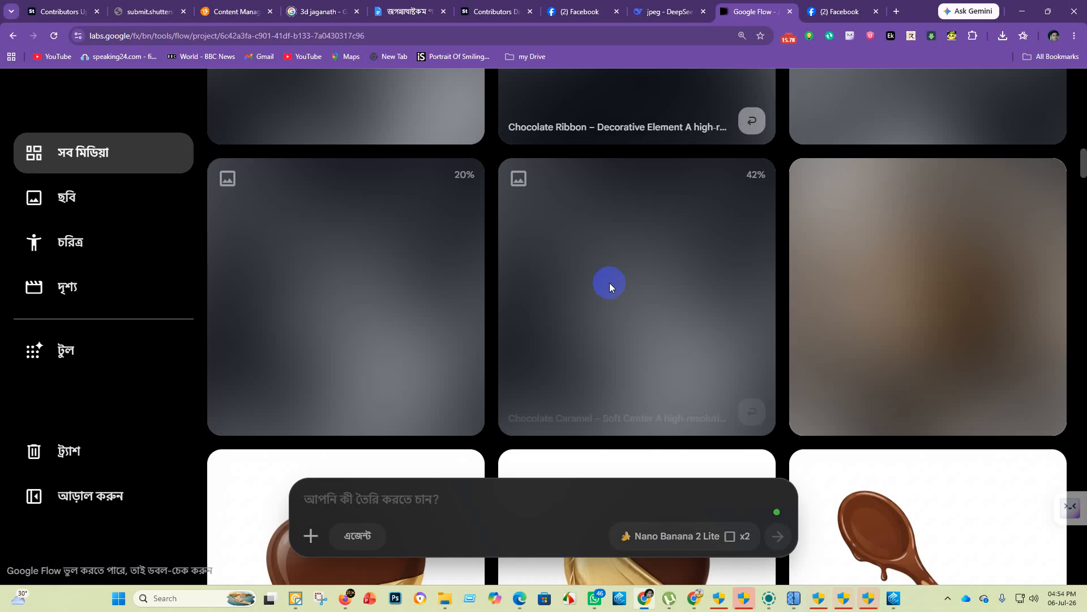
{"action": "scroll", "coordinate": [610, 283], "scroll_direction": "down", "scroll_amount": 12}
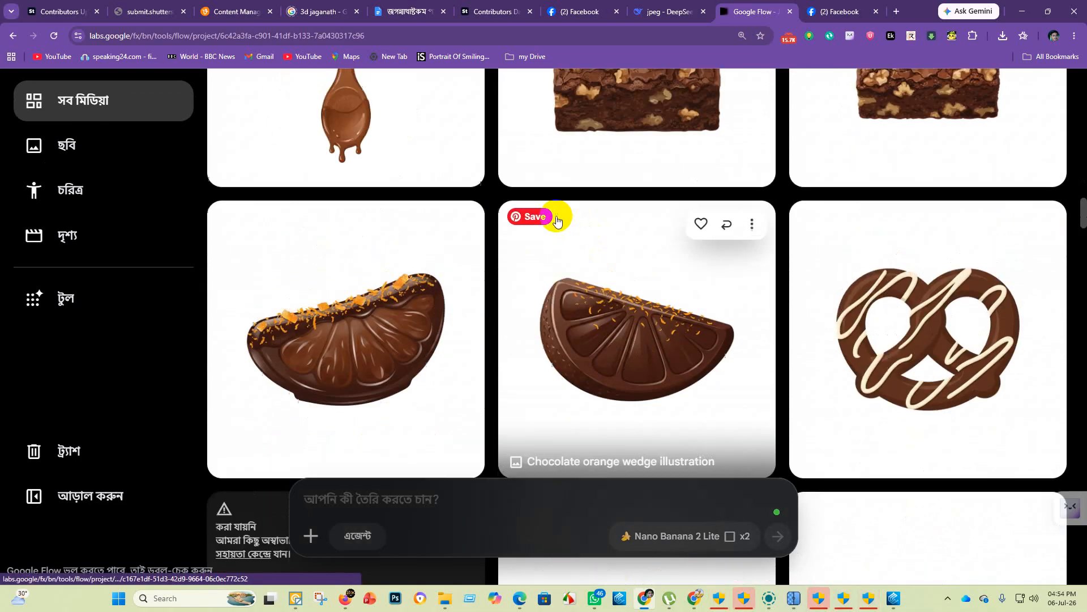
{"action": "scroll", "coordinate": [385, 215], "scroll_direction": "up", "scroll_amount": 3}
{"action": "scroll", "coordinate": [576, 283], "scroll_direction": "down", "scroll_amount": 10}
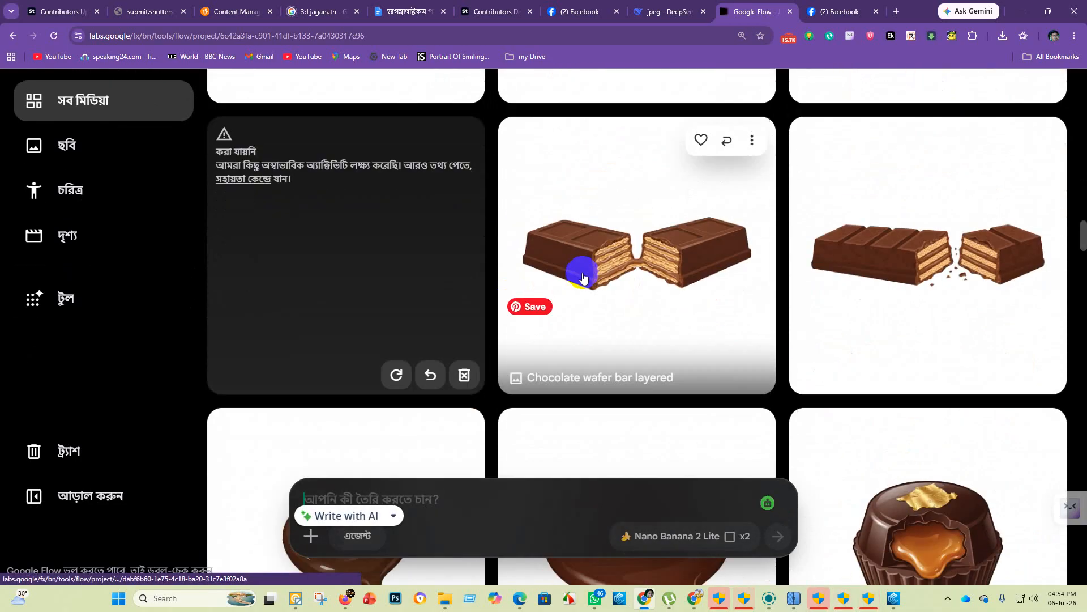
{"action": "scroll", "coordinate": [584, 277], "scroll_direction": "down", "scroll_amount": 15}
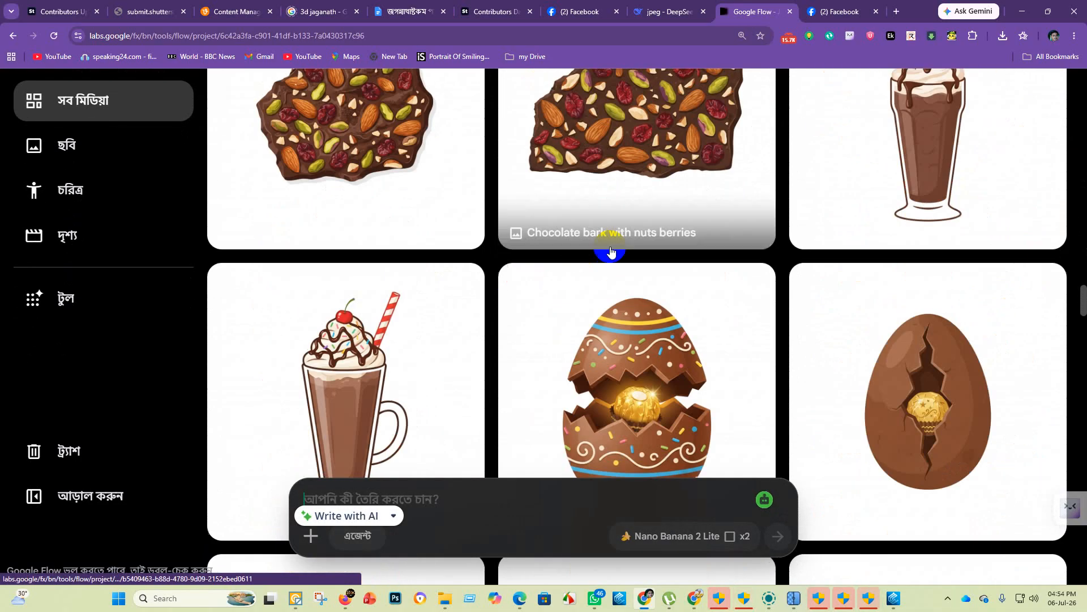
{"action": "scroll", "coordinate": [611, 251], "scroll_direction": "down", "scroll_amount": 3}
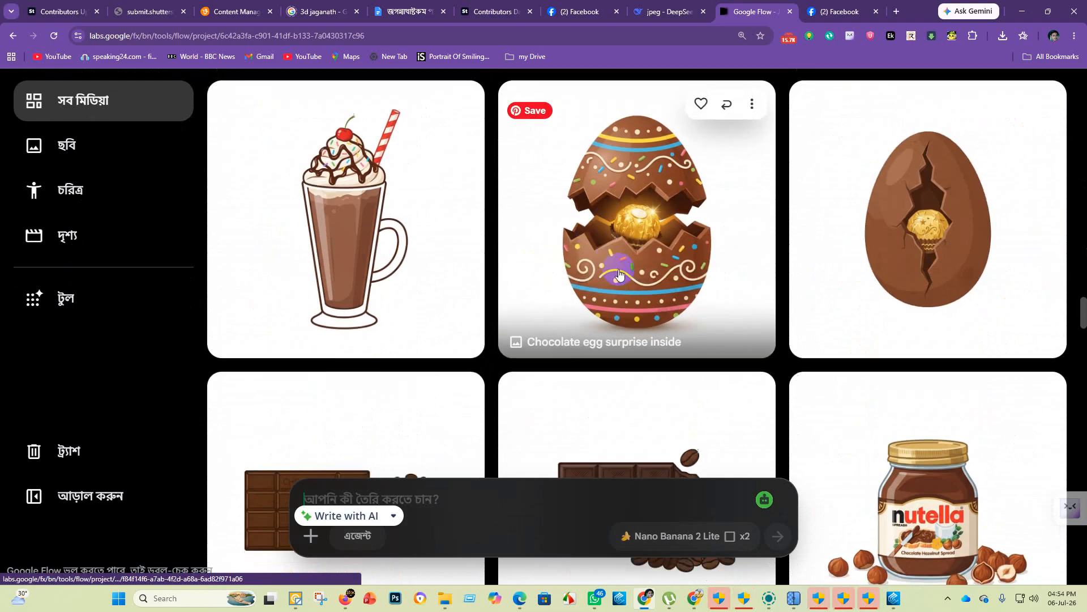
{"action": "scroll", "coordinate": [614, 255], "scroll_direction": "down", "scroll_amount": 16}
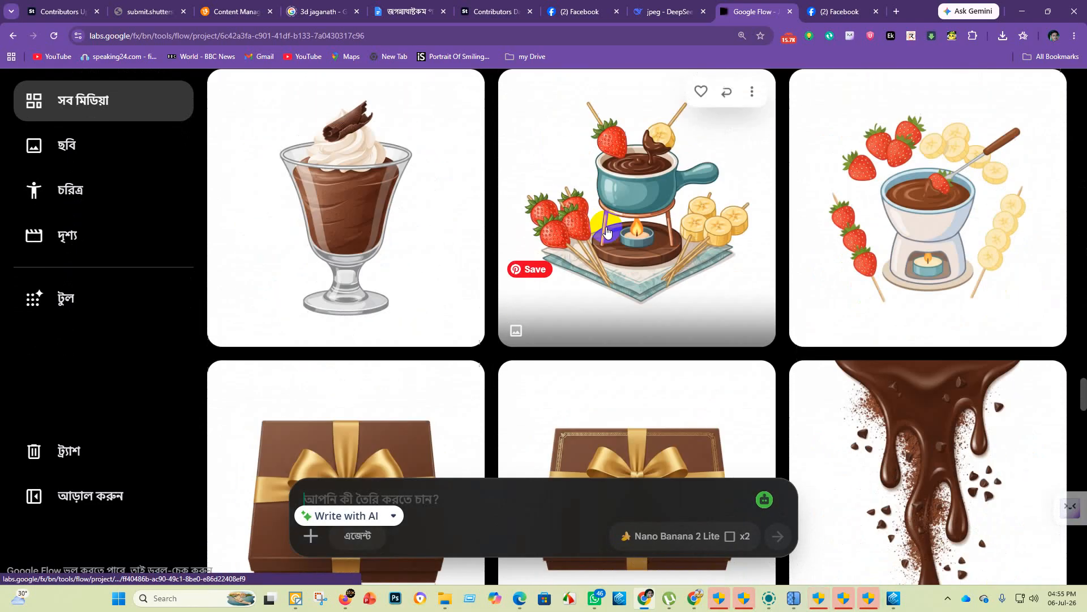
Step: Review the older images down to the end of the media gallery and check the options available for the broken chocolate bar image
{"action": "scroll", "coordinate": [607, 231], "scroll_direction": "down", "scroll_amount": 13}
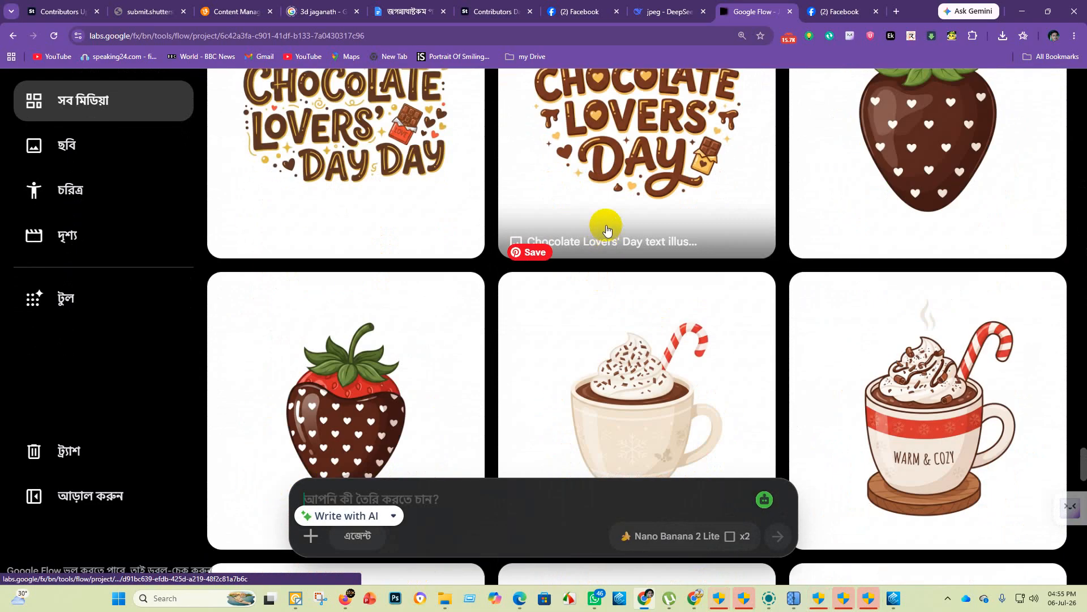
{"action": "scroll", "coordinate": [607, 230], "scroll_direction": "down", "scroll_amount": 4}
{"action": "scroll", "coordinate": [369, 163], "scroll_direction": "down", "scroll_amount": 5}
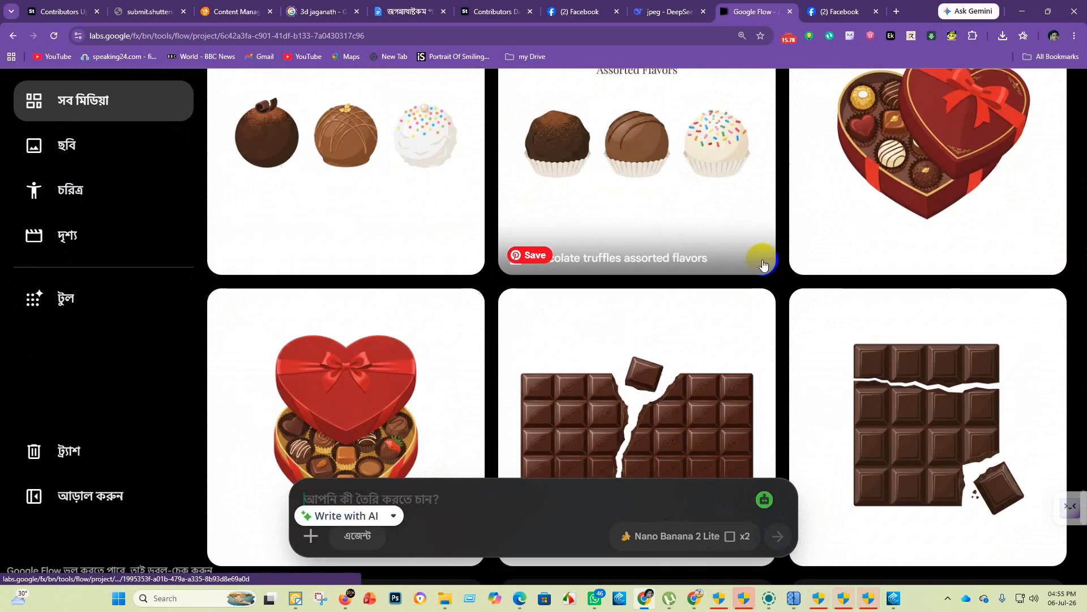
{"action": "scroll", "coordinate": [515, 301], "scroll_direction": "down", "scroll_amount": 11}
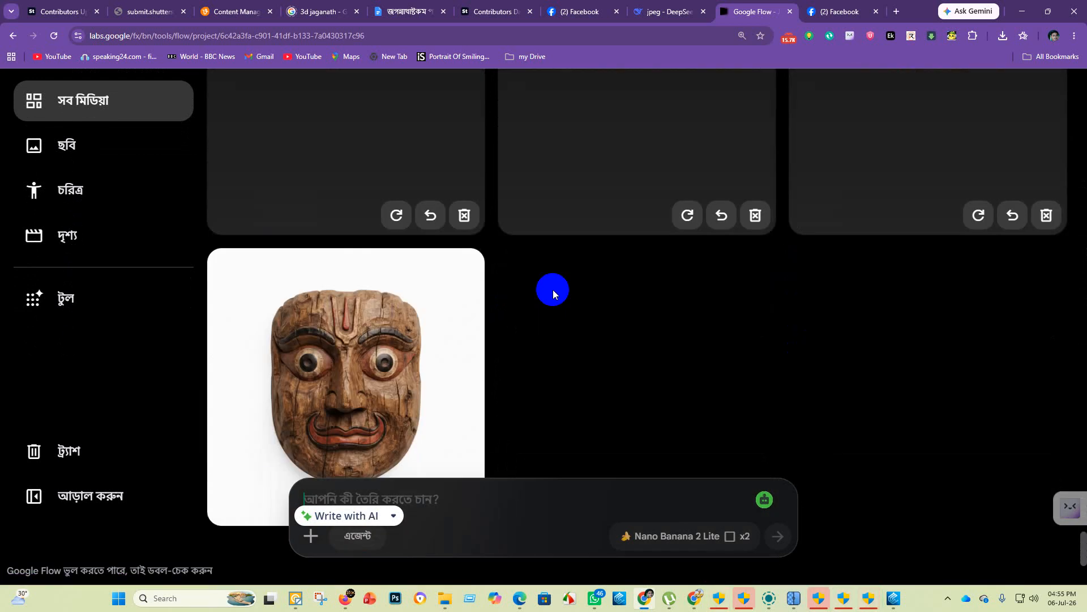
{"action": "scroll", "coordinate": [553, 267], "scroll_direction": "up", "scroll_amount": 6}
{"action": "scroll", "coordinate": [618, 245], "scroll_direction": "up", "scroll_amount": 5}
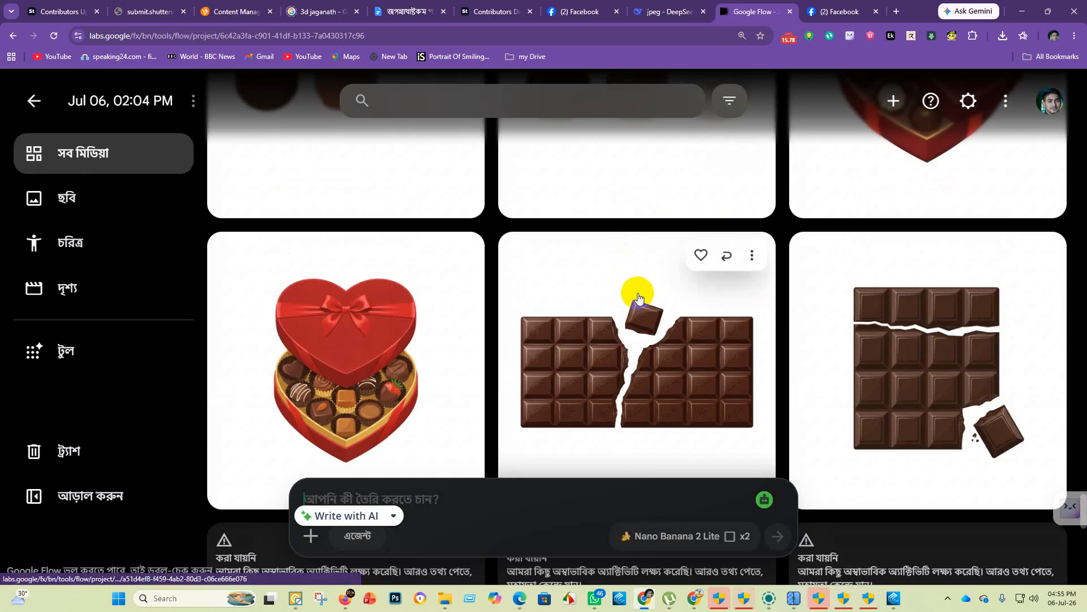
{"action": "scroll", "coordinate": [637, 291], "scroll_direction": "down", "scroll_amount": 2}
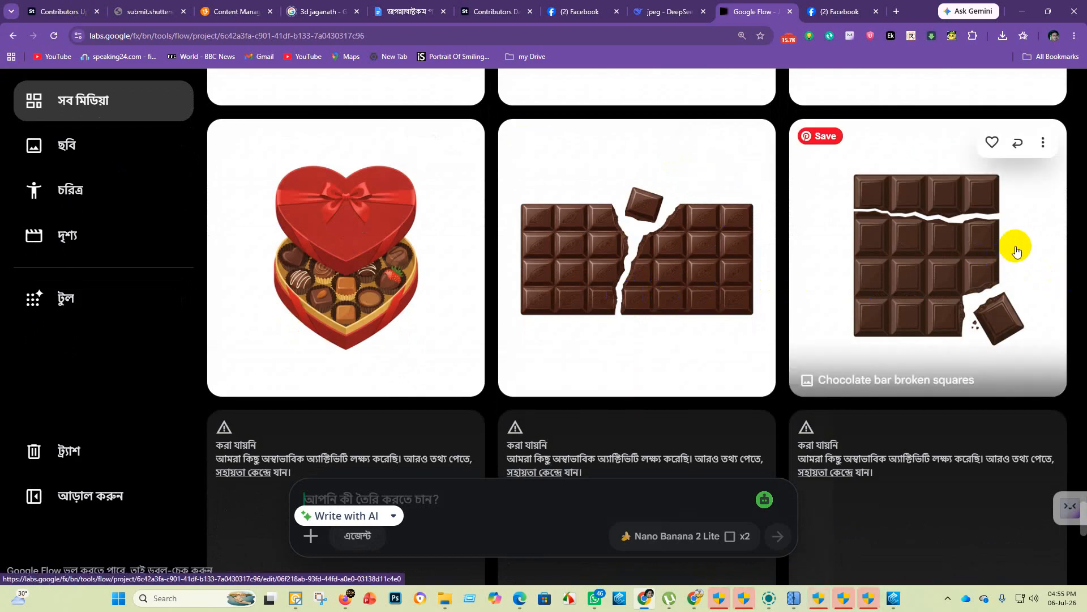
{"action": "left_click", "coordinate": [1042, 144]}
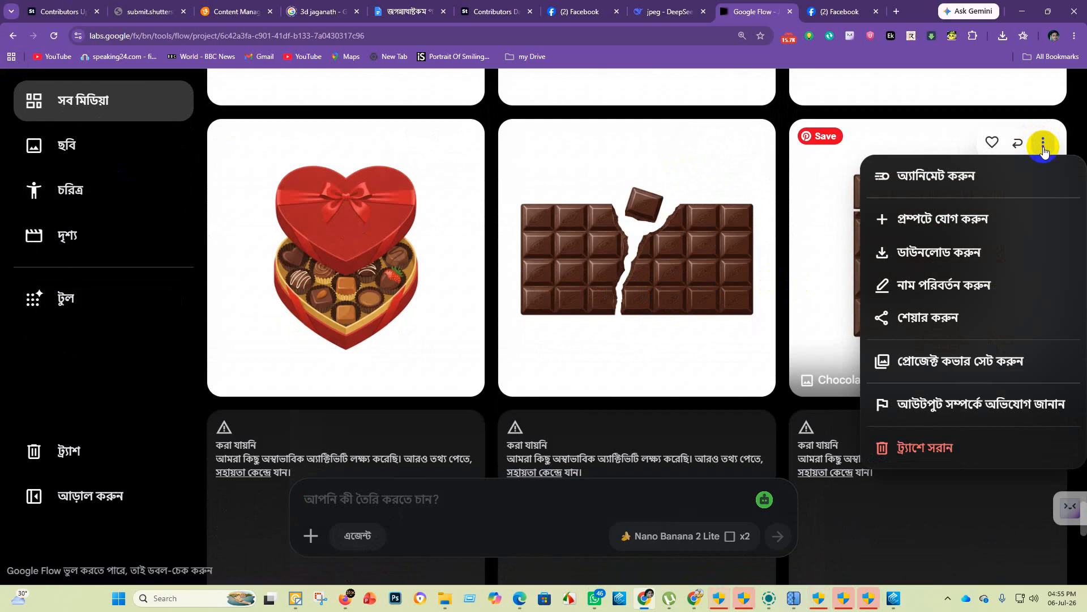
{"action": "left_click", "coordinate": [723, 354]}
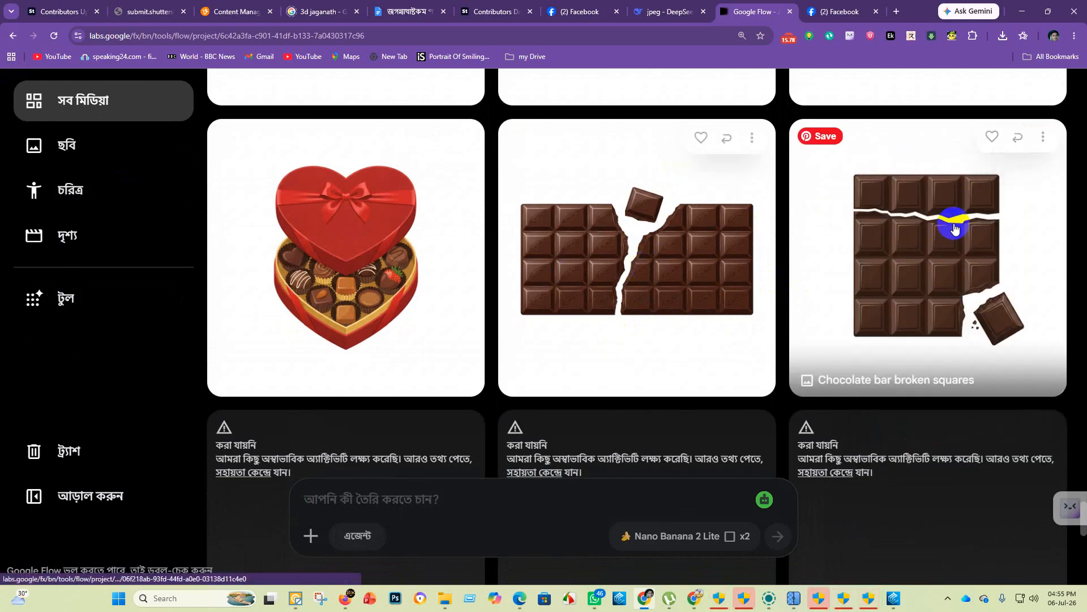
Step: Start a download of the "Chocolate bar broken squares" image with the separate corner piece in 1K original size
{"action": "left_click", "coordinate": [1043, 142]}
{"action": "left_click", "coordinate": [964, 255]}
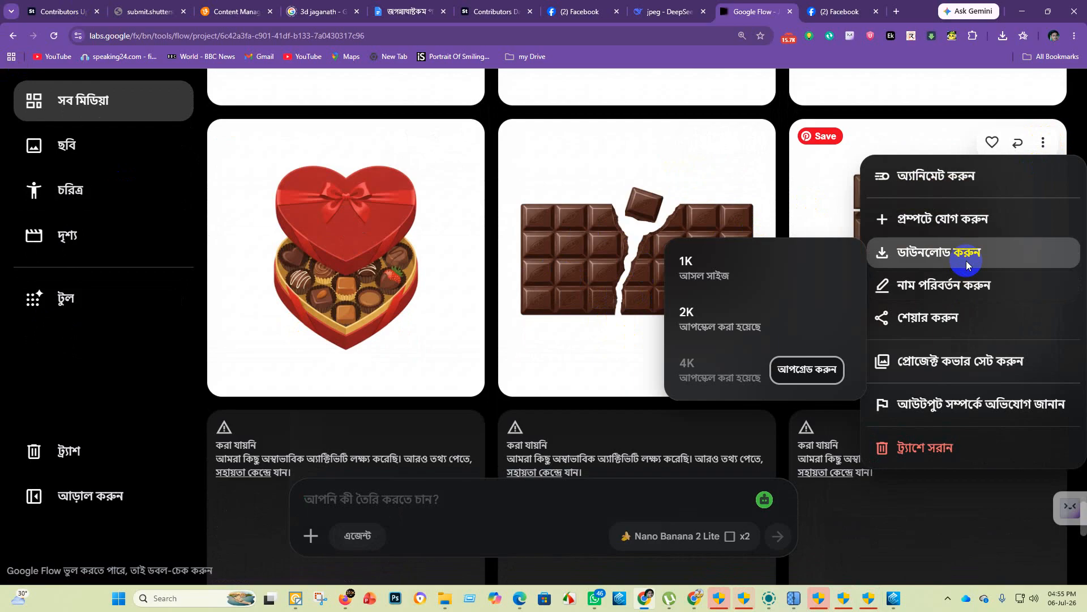
{"action": "left_click", "coordinate": [757, 272]}
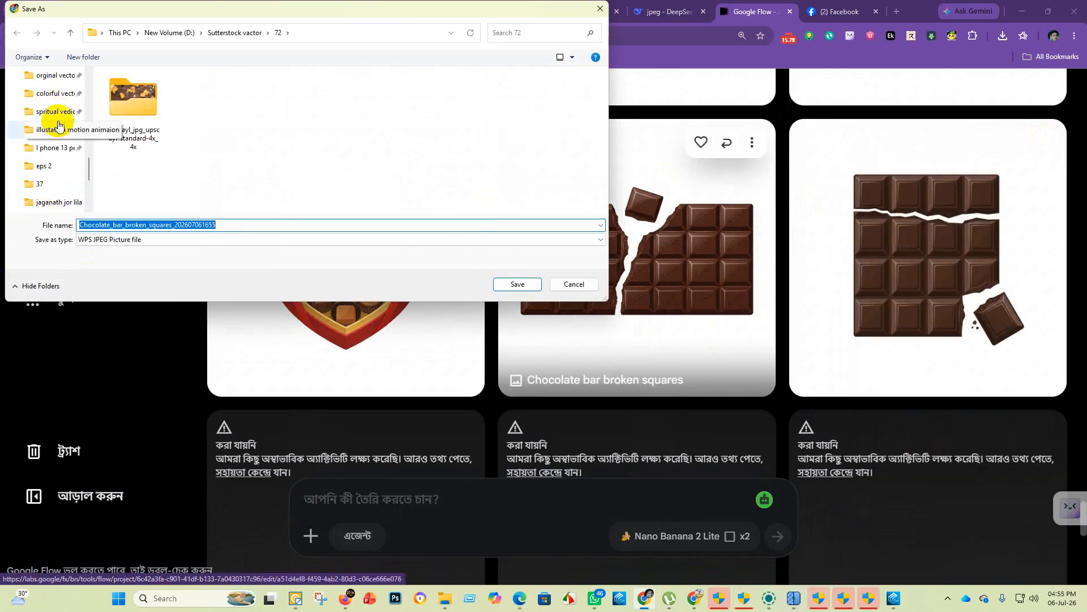
Step: Create a folder named 40 inside the colorful vector folder and save the broken chocolate bar image in it
{"action": "left_click", "coordinate": [53, 95]}
{"action": "scroll", "coordinate": [332, 148], "scroll_direction": "down", "scroll_amount": 5}
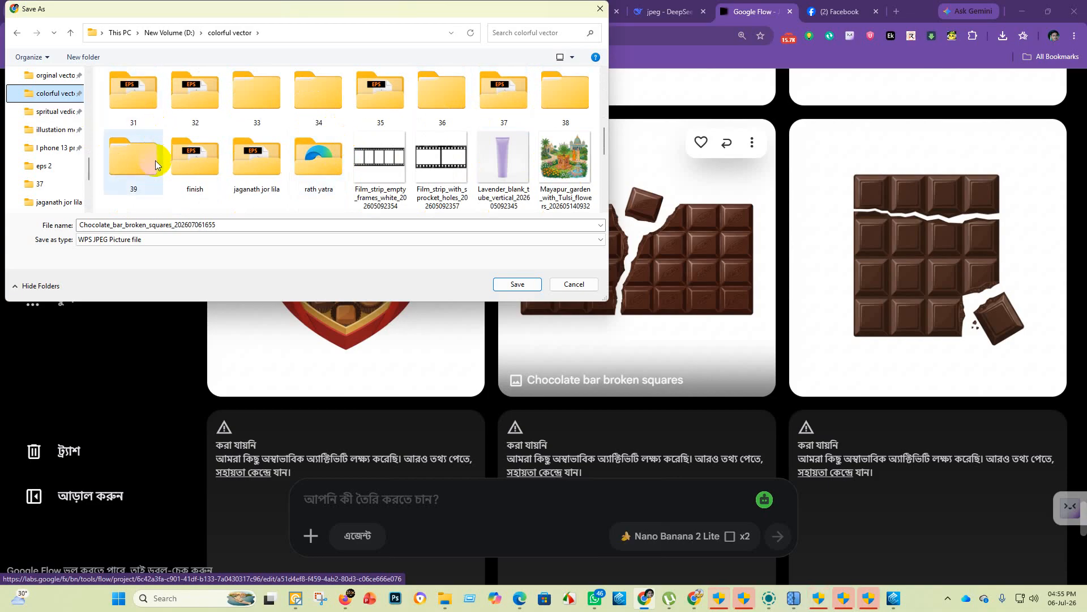
{"action": "right_click", "coordinate": [165, 179]}
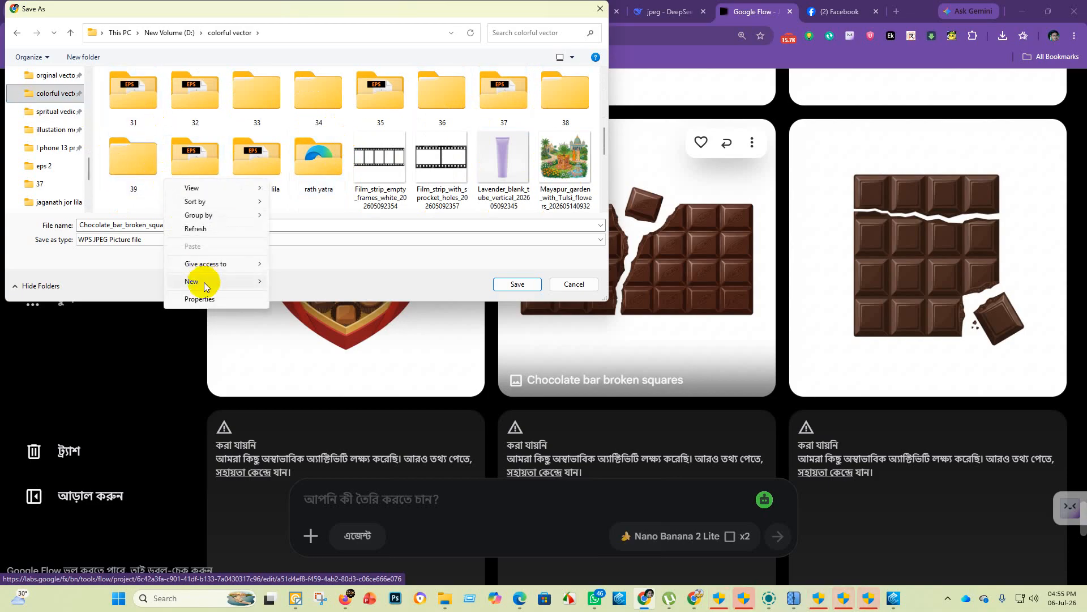
{"action": "mouse_move", "coordinate": [206, 282]}
{"action": "left_click", "coordinate": [319, 286]}
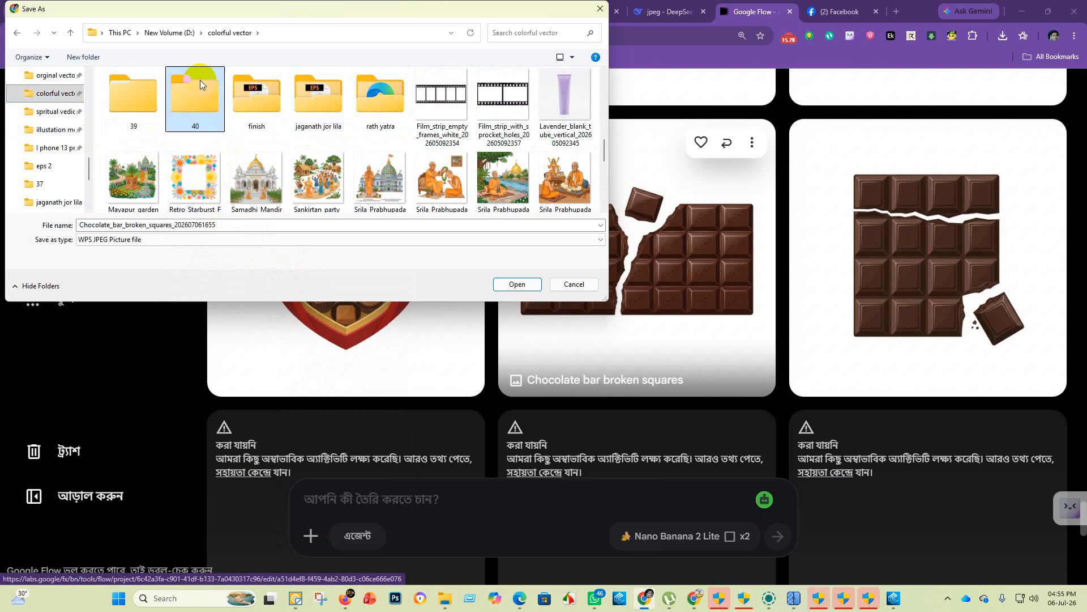
{"action": "double_click", "coordinate": [193, 92]}
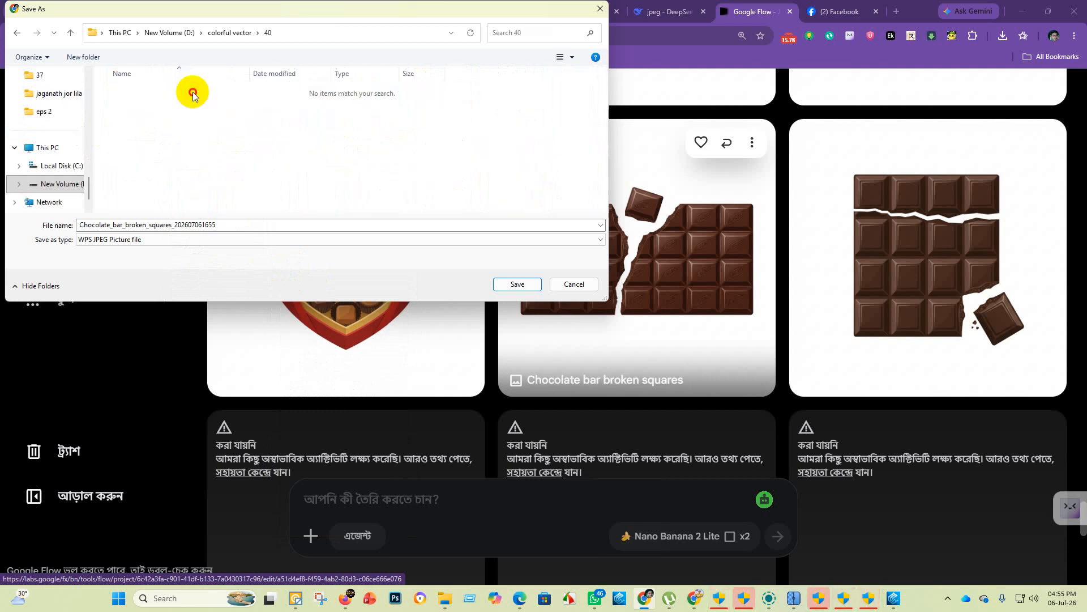
{"action": "left_click", "coordinate": [518, 284]}
Step: Download the dark red heart-shaped chocolate box image with the tilted lid in 1K original size into folder 40
{"action": "scroll", "coordinate": [589, 322], "scroll_direction": "up", "scroll_amount": 5}
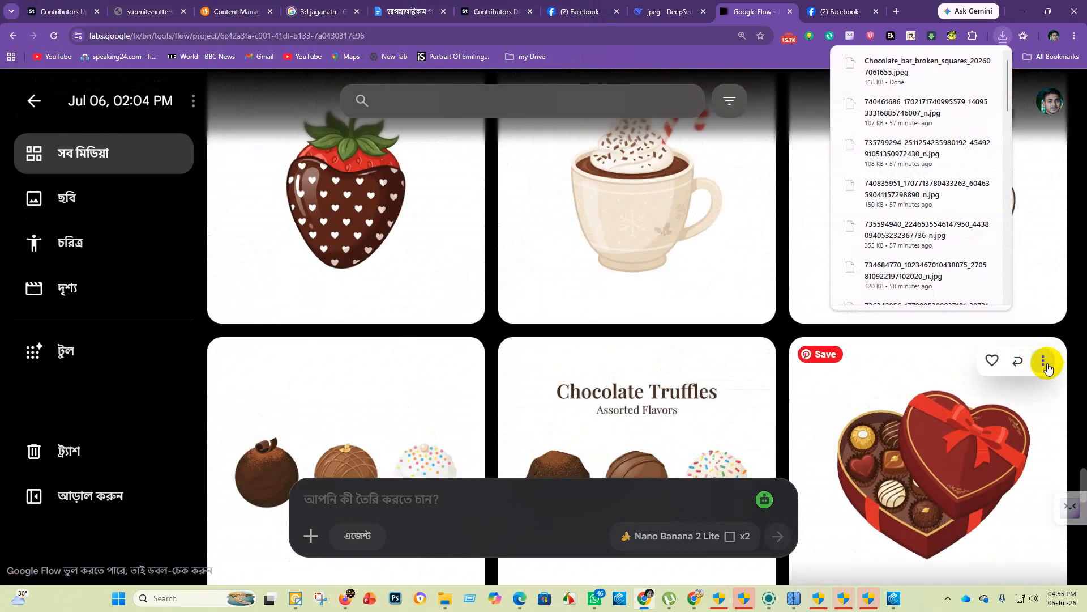
{"action": "left_click", "coordinate": [1044, 362]}
{"action": "left_click", "coordinate": [924, 144]}
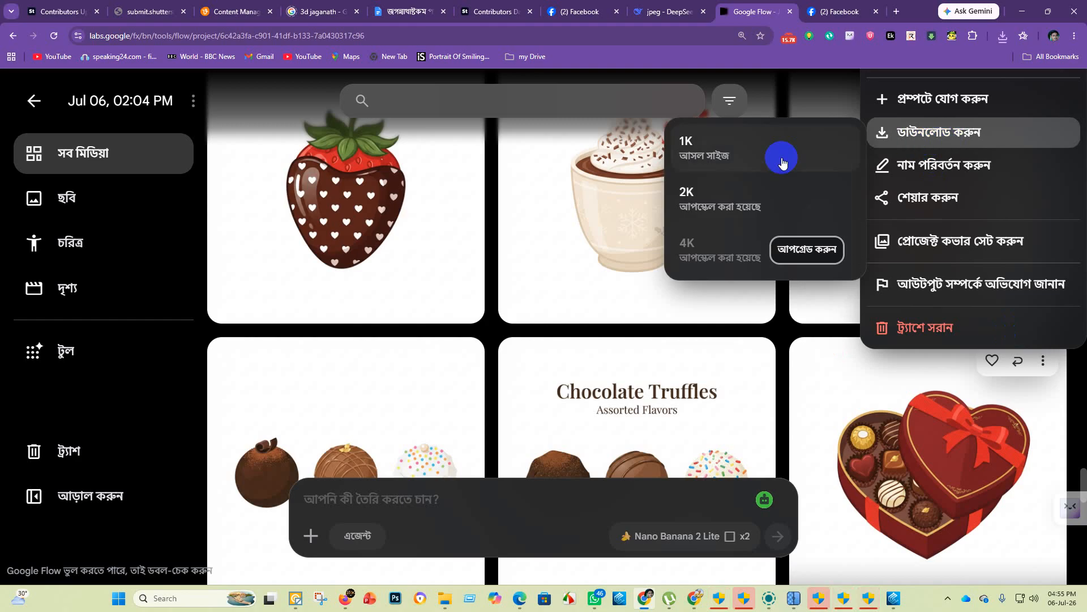
{"action": "left_click", "coordinate": [752, 152]}
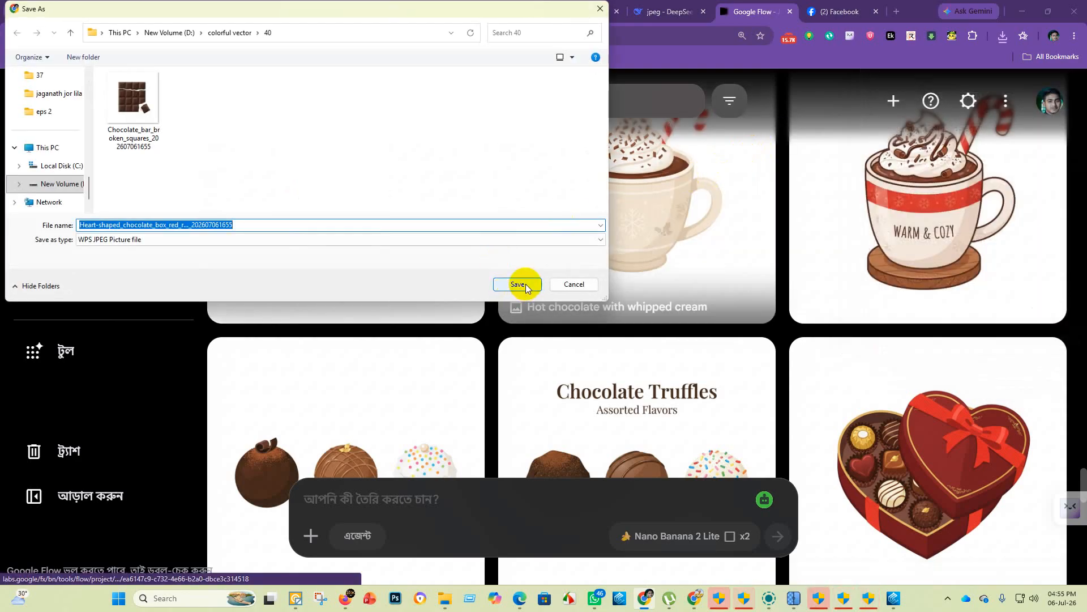
{"action": "left_click", "coordinate": [518, 284]}
Step: Download the truffles image titled "Chocolate Truffles Assorted Flavors" in 1K original size into folder 40
{"action": "scroll", "coordinate": [576, 254], "scroll_direction": "down", "scroll_amount": 4}
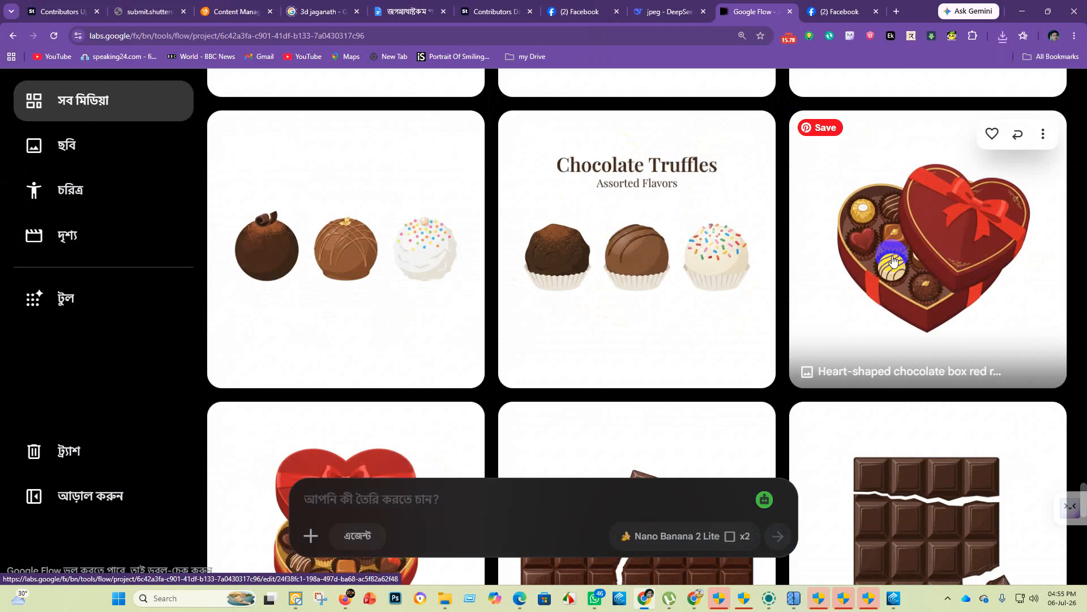
{"action": "scroll", "coordinate": [733, 221], "scroll_direction": "up", "scroll_amount": 1}
{"action": "left_click", "coordinate": [754, 194]}
{"action": "mouse_move", "coordinate": [746, 303]}
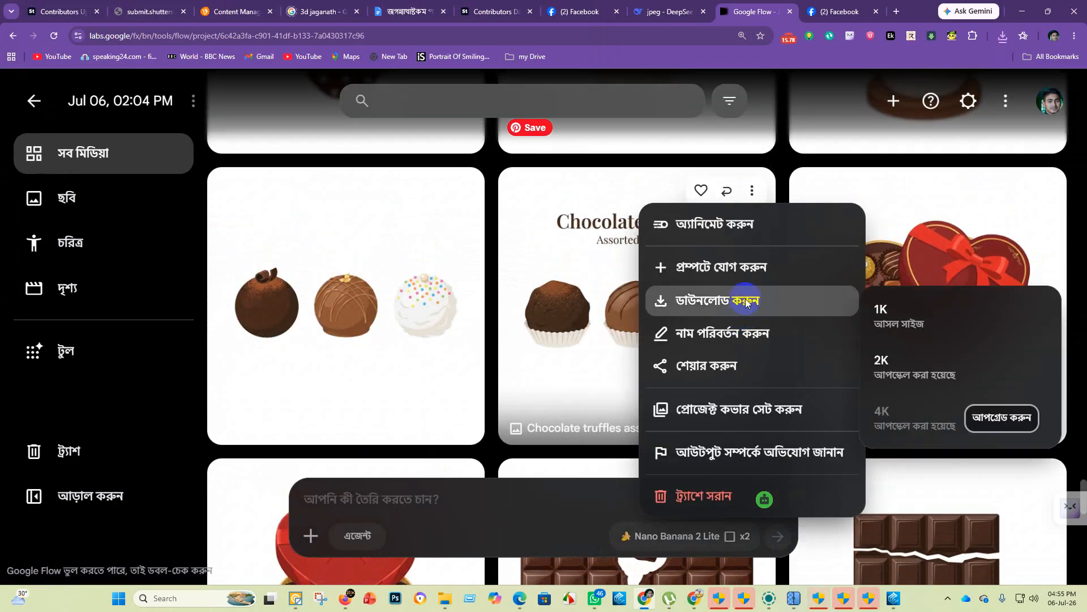
{"action": "left_click", "coordinate": [887, 311]}
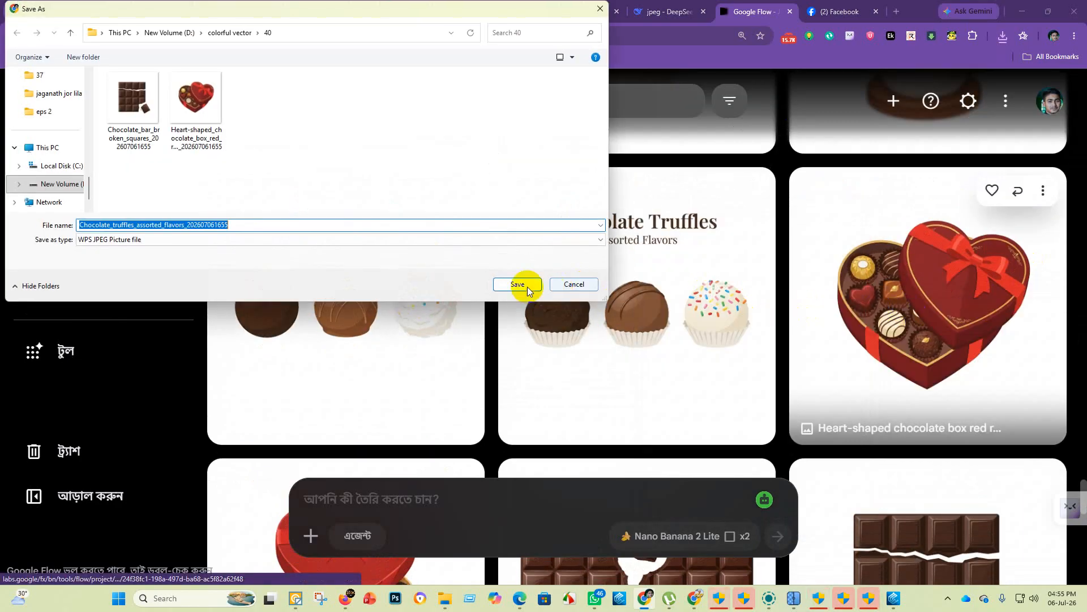
{"action": "left_click", "coordinate": [518, 284]}
Step: Download the hot chocolate image with the "WARM & COZY" mug in 1K original size into folder 40
{"action": "scroll", "coordinate": [655, 321], "scroll_direction": "up", "scroll_amount": 6}
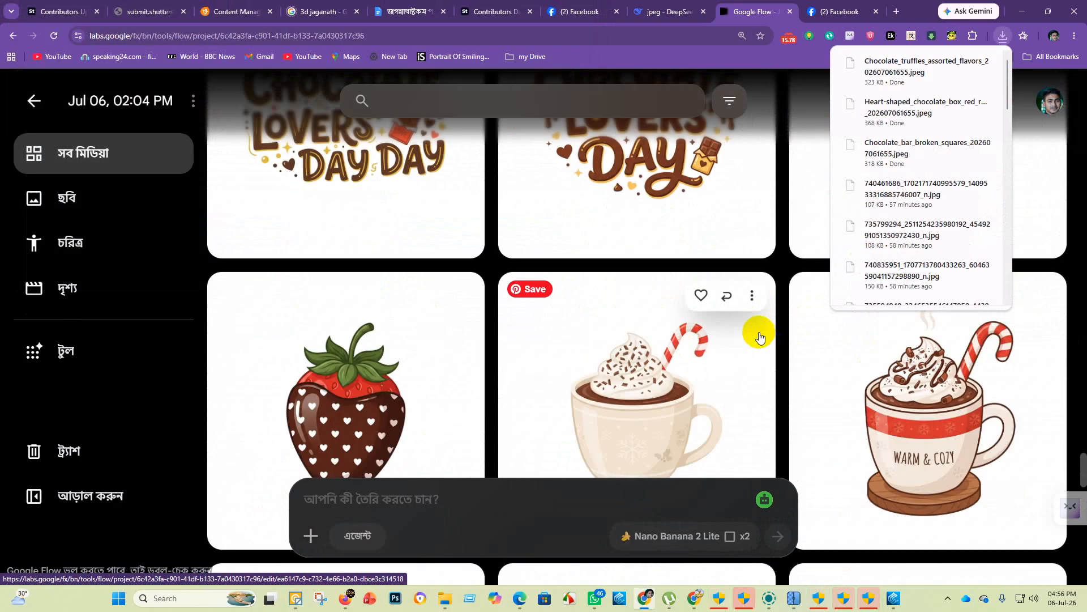
{"action": "scroll", "coordinate": [884, 363], "scroll_direction": "down", "scroll_amount": 2}
{"action": "scroll", "coordinate": [1068, 413], "scroll_direction": "up", "scroll_amount": 3}
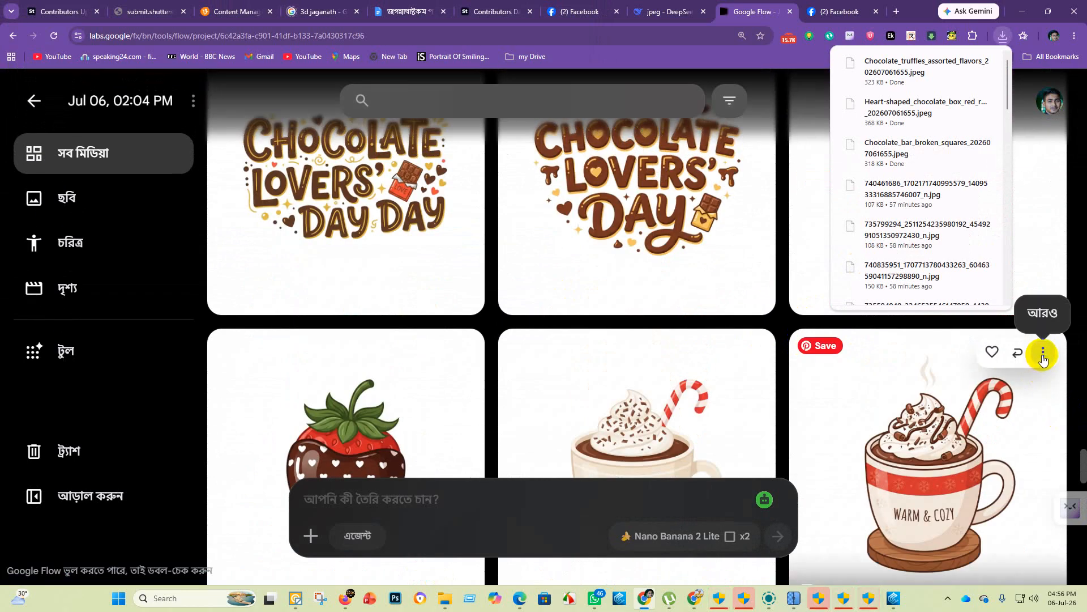
{"action": "left_click", "coordinate": [1044, 360]}
{"action": "left_click", "coordinate": [962, 125]}
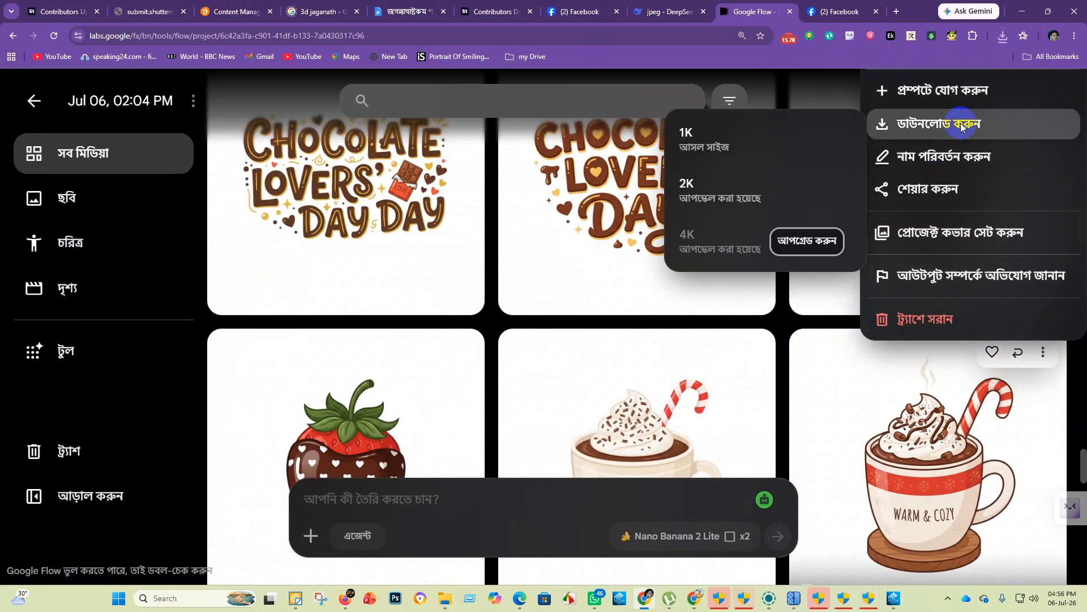
{"action": "left_click", "coordinate": [764, 135]}
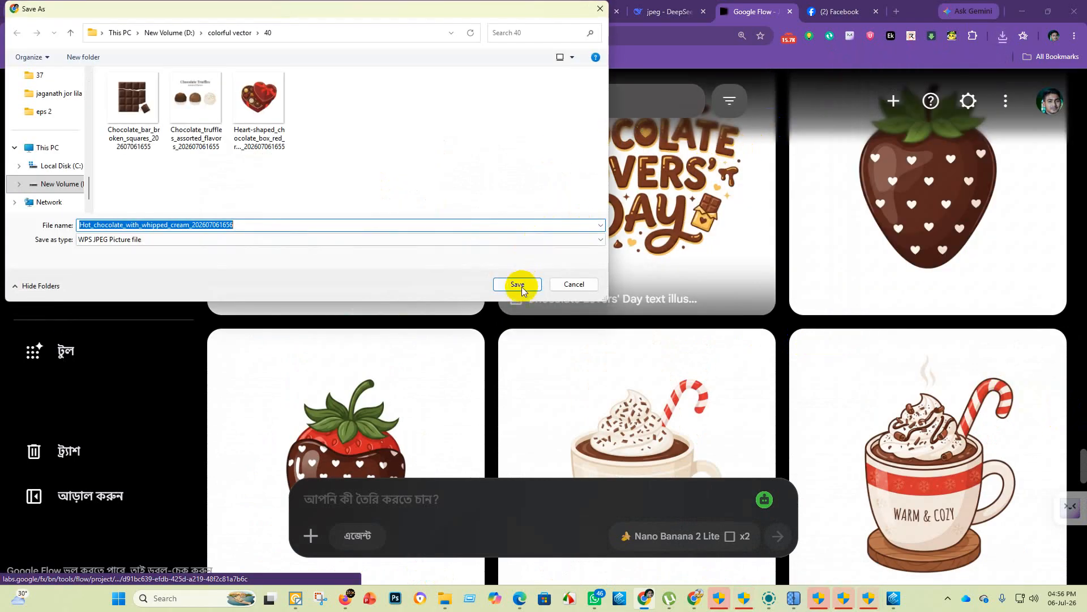
{"action": "left_click", "coordinate": [518, 284]}
Step: Download the chocolate covered strawberry image with the exposed red top in 1K original size into folder 40
{"action": "scroll", "coordinate": [553, 340], "scroll_direction": "down", "scroll_amount": 2}
{"action": "scroll", "coordinate": [754, 374], "scroll_direction": "up", "scroll_amount": 5}
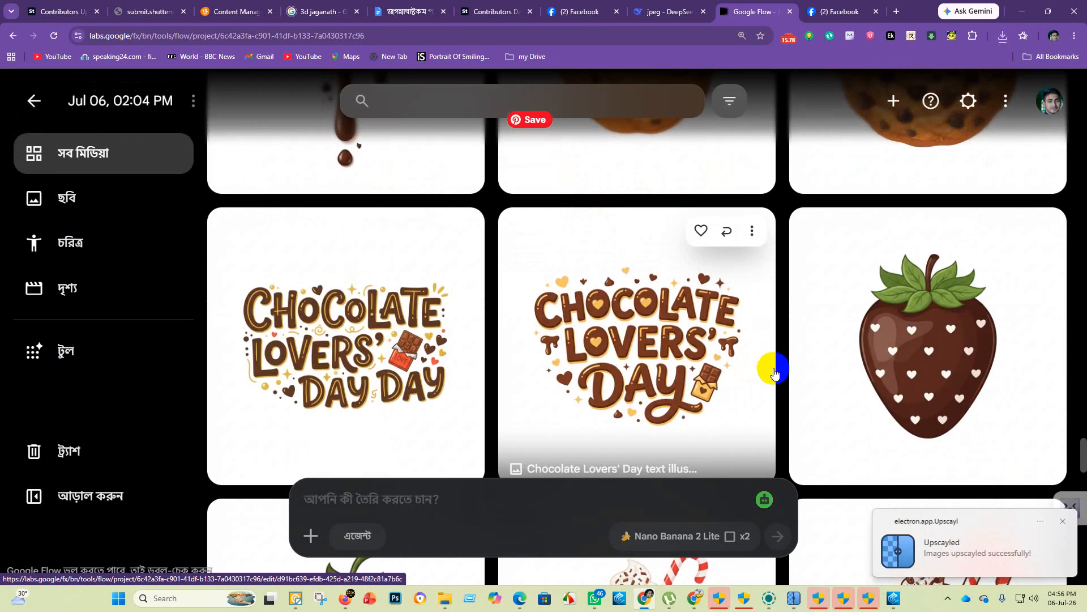
{"action": "scroll", "coordinate": [679, 348], "scroll_direction": "down", "scroll_amount": 5}
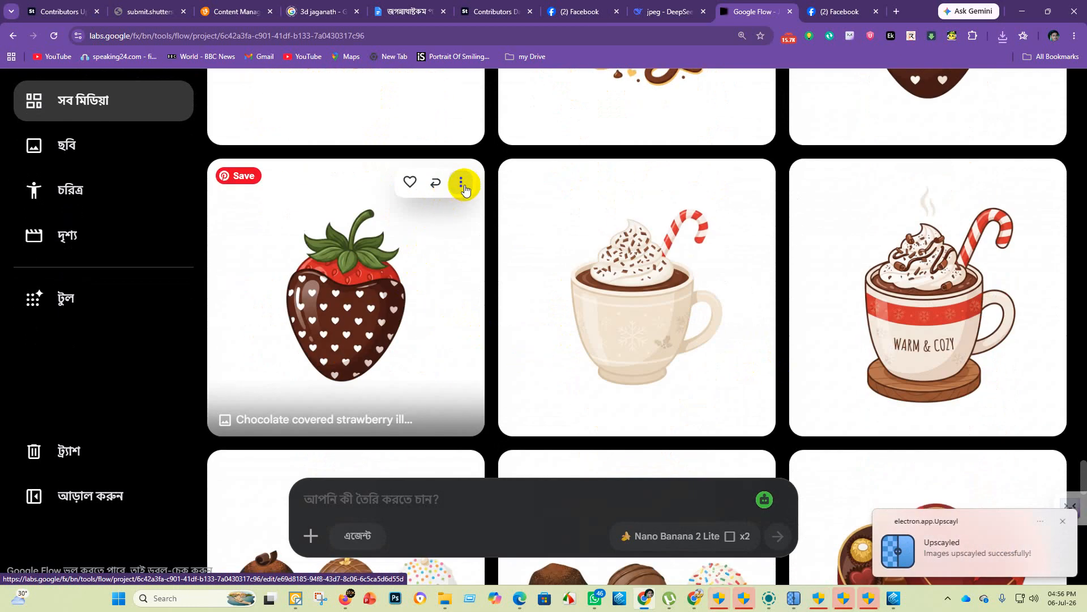
{"action": "left_click", "coordinate": [462, 183]}
{"action": "mouse_move", "coordinate": [417, 306]}
{"action": "left_click", "coordinate": [620, 300]}
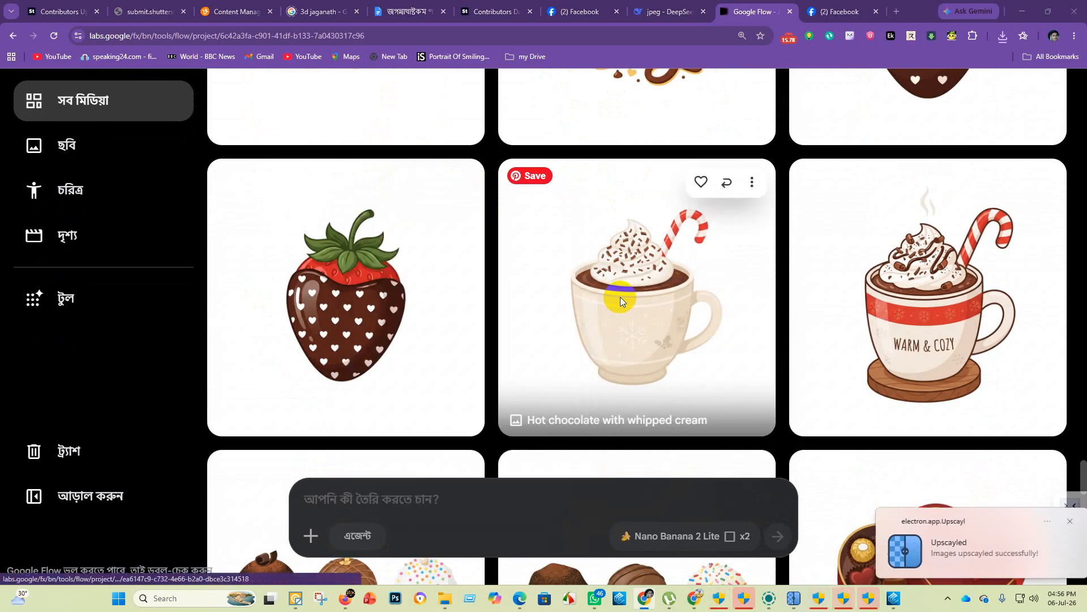
{"action": "left_click", "coordinate": [517, 283]}
Step: Download the "Chocolate Lovers' Day" lettering image that repeats the word DAY in 1K original size into folder 40
{"action": "scroll", "coordinate": [574, 316], "scroll_direction": "up", "scroll_amount": 5}
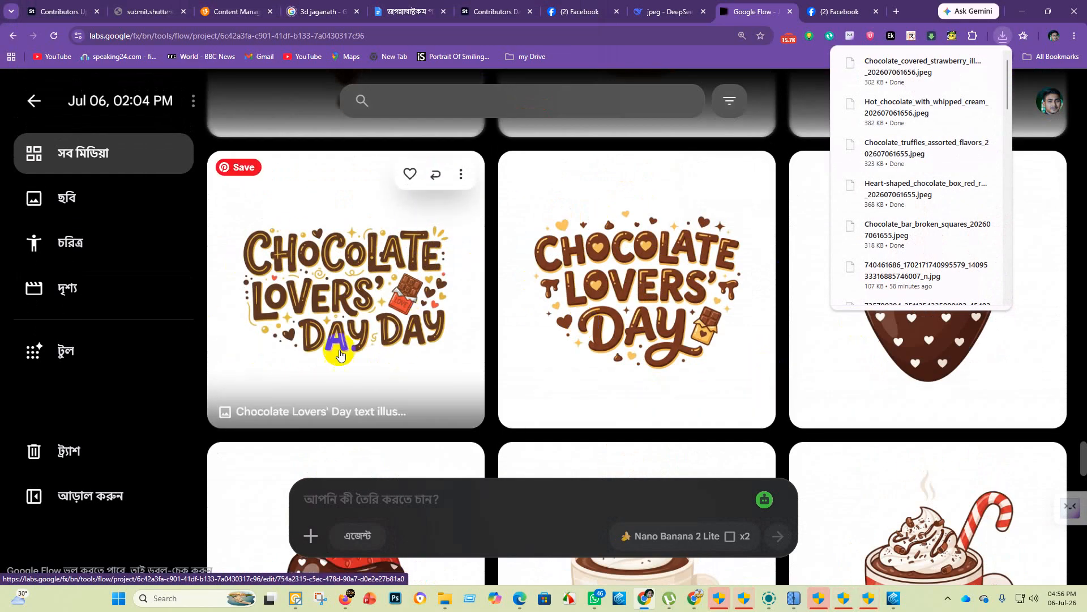
{"action": "left_click", "coordinate": [462, 177]}
{"action": "mouse_move", "coordinate": [381, 291]}
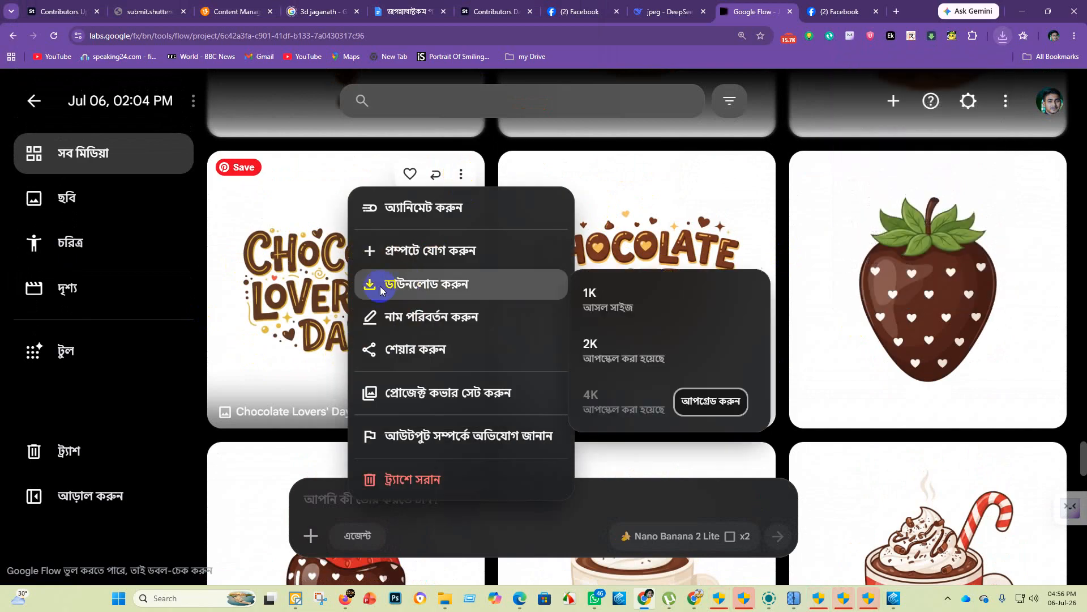
{"action": "left_click", "coordinate": [631, 295]}
{"action": "left_click", "coordinate": [524, 286]}
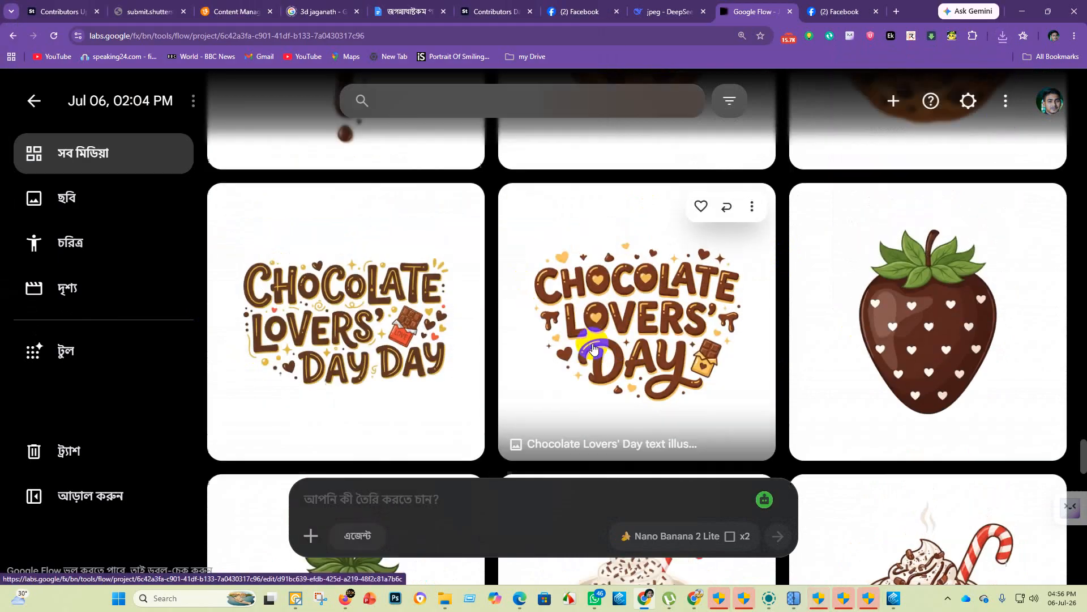
Step: Download the larger "Chocolate chip cookie fresh baked" image, the one with more chips, in 1K original size into folder 40
{"action": "scroll", "coordinate": [782, 368], "scroll_direction": "up", "scroll_amount": 5}
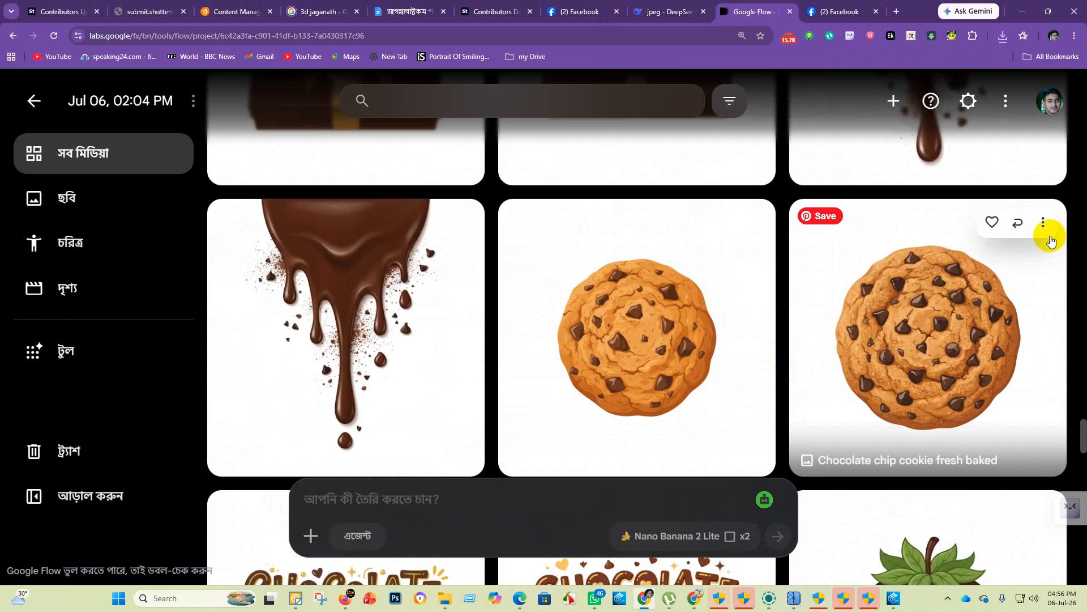
{"action": "left_click", "coordinate": [1044, 225]}
{"action": "mouse_move", "coordinate": [909, 334]}
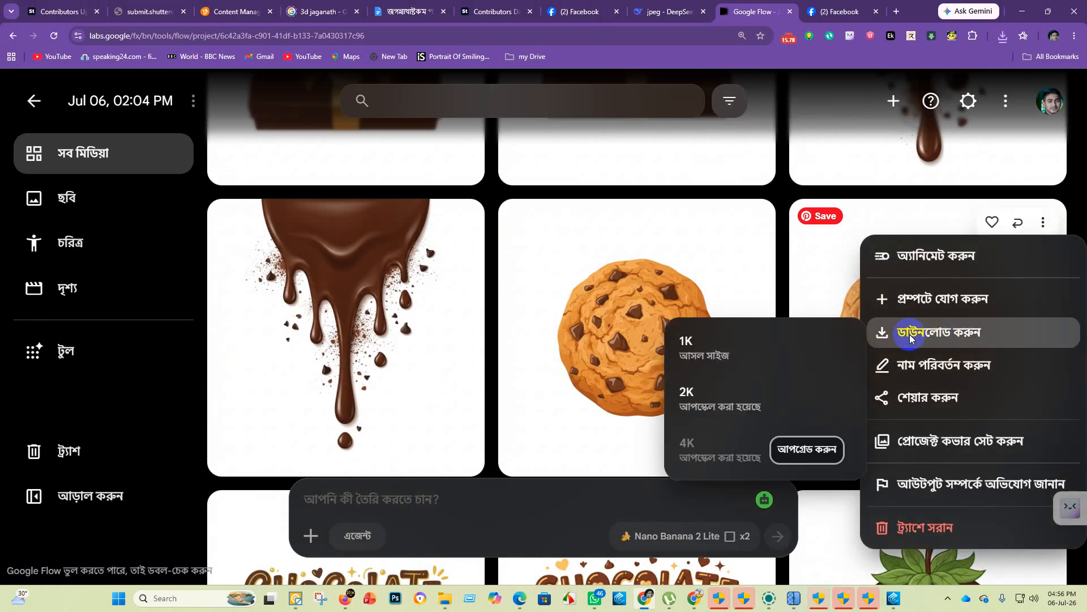
{"action": "left_click", "coordinate": [753, 343]}
{"action": "left_click", "coordinate": [530, 285]}
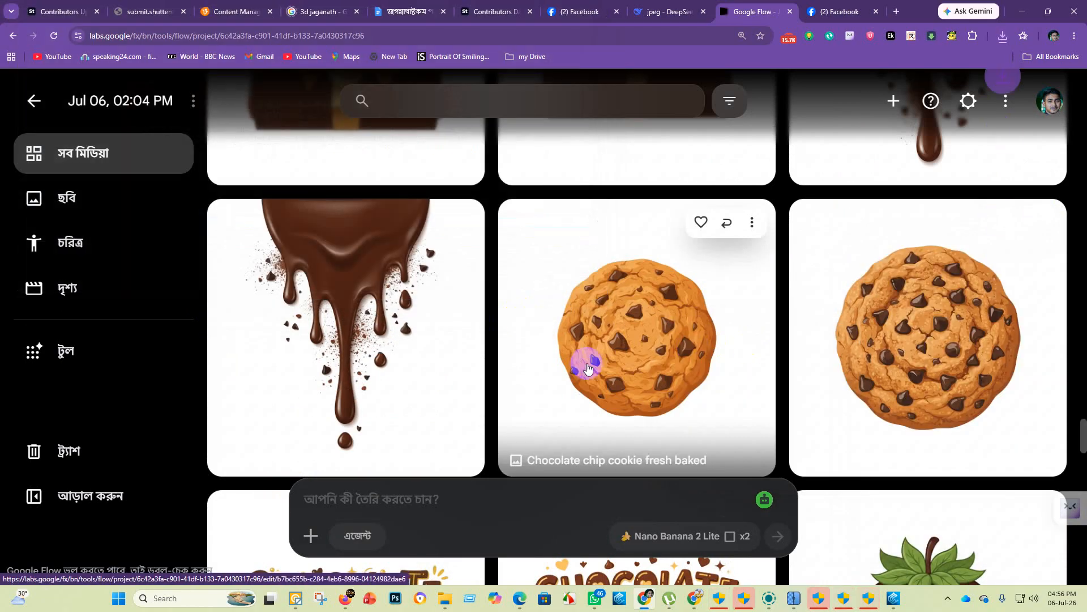
Step: Download the chocolate drip image beside the gift boxes, the one with several long drips, in 1K original size into folder 40
{"action": "scroll", "coordinate": [606, 368], "scroll_direction": "down", "scroll_amount": 10}
{"action": "scroll", "coordinate": [686, 357], "scroll_direction": "down", "scroll_amount": 6}
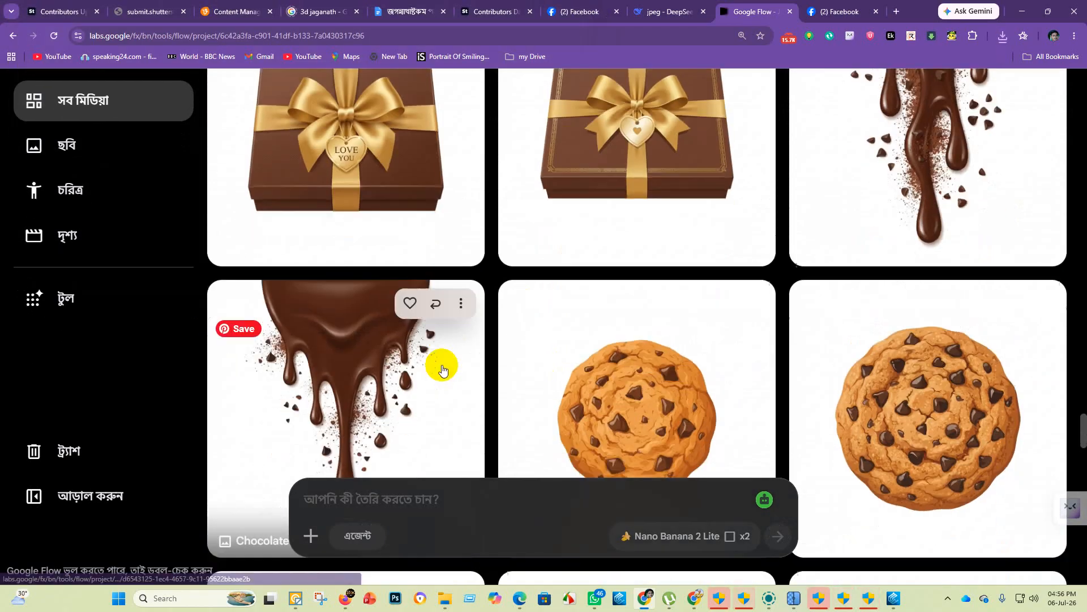
{"action": "scroll", "coordinate": [838, 317], "scroll_direction": "up", "scroll_amount": 5}
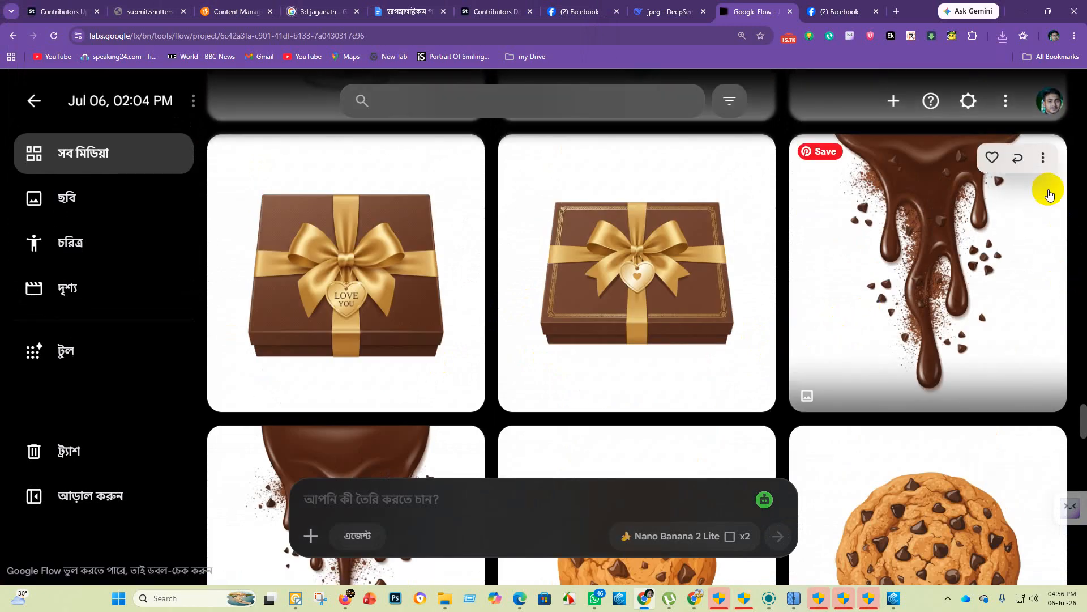
{"action": "left_click", "coordinate": [1044, 162]}
{"action": "mouse_move", "coordinate": [997, 264]}
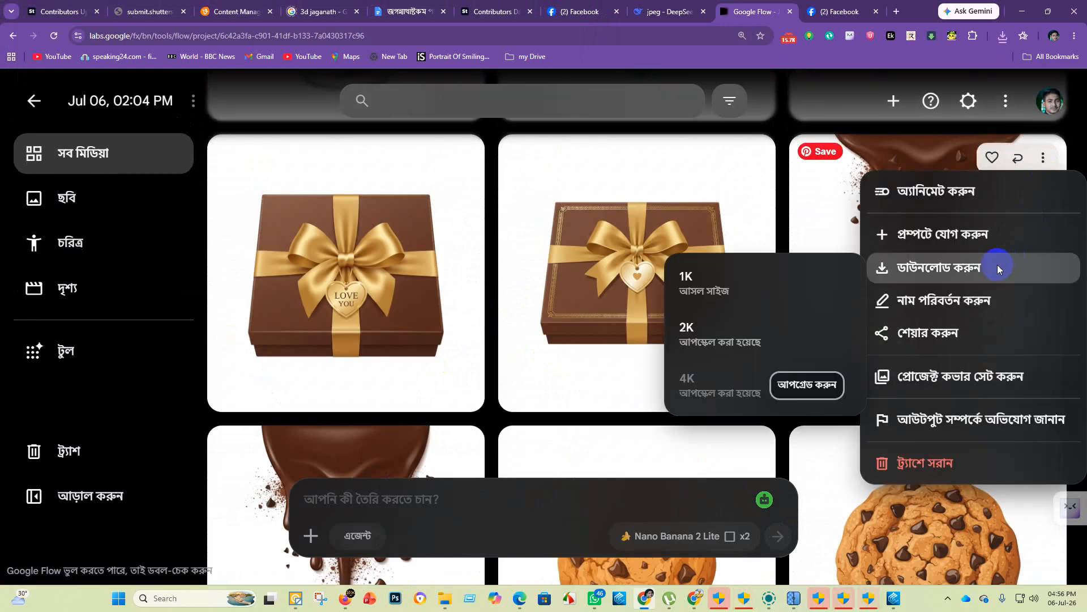
{"action": "left_click", "coordinate": [774, 288]}
{"action": "left_click", "coordinate": [512, 286]}
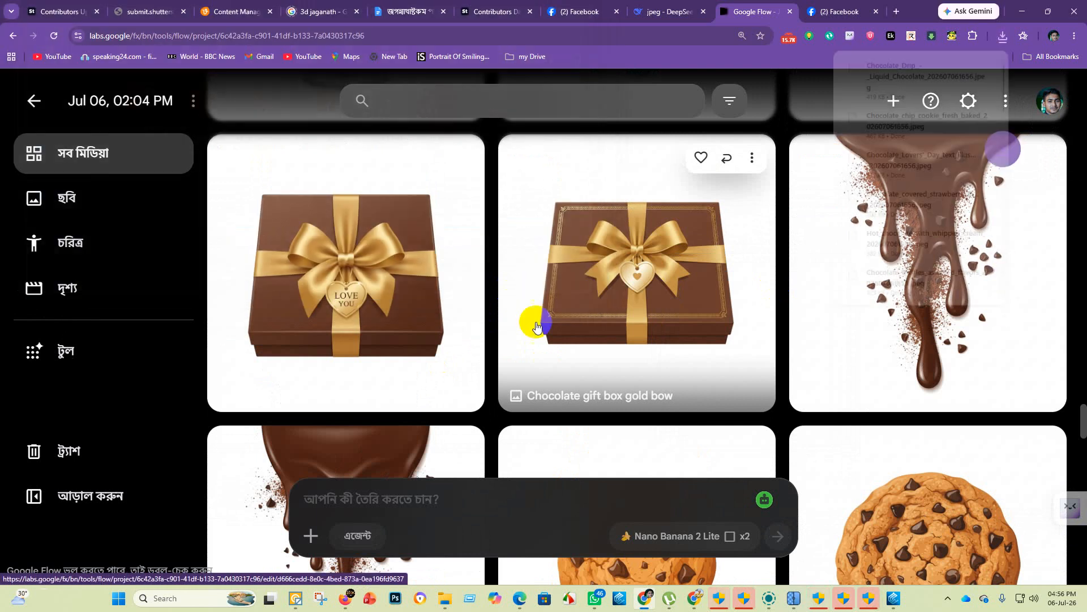
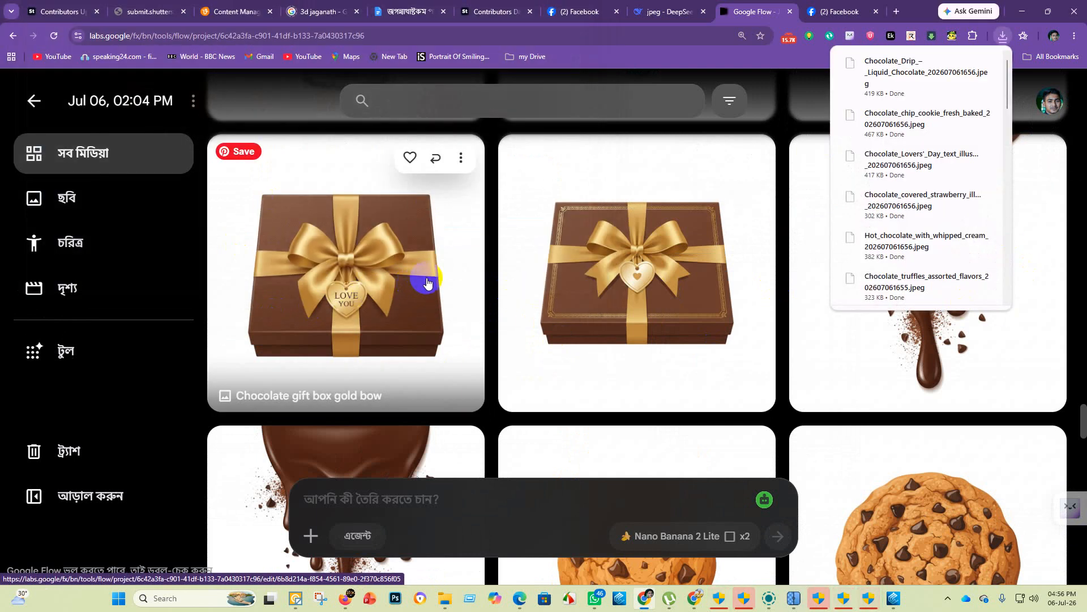
Step: Download the chocolate gift box image with the "LOVE YOU" heart tag in 1K original size into folder 40
{"action": "left_click", "coordinate": [461, 158]}
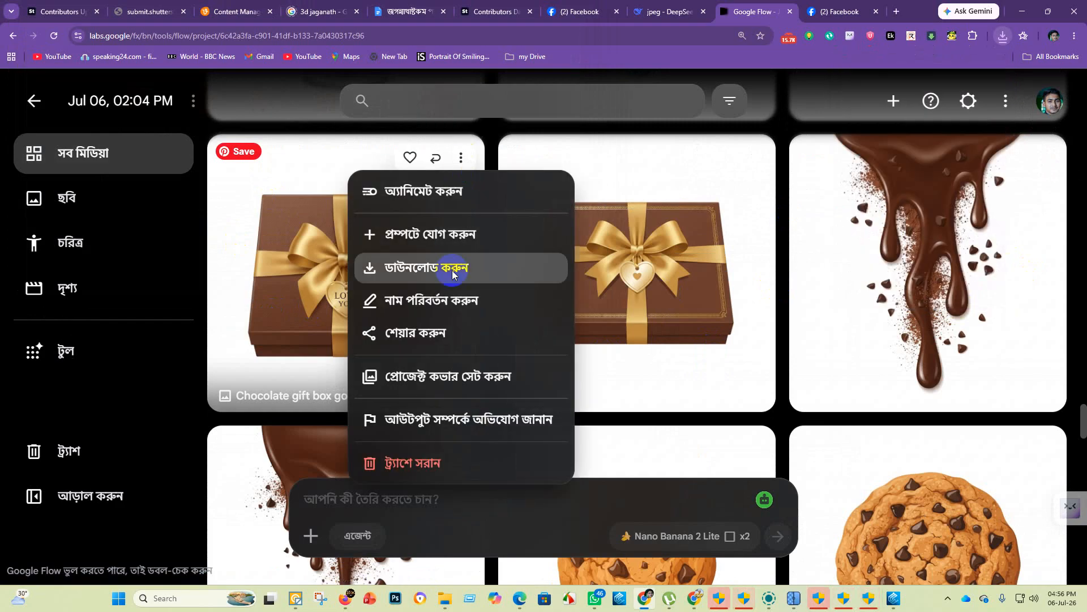
{"action": "mouse_move", "coordinate": [452, 266]}
{"action": "left_click", "coordinate": [619, 278]}
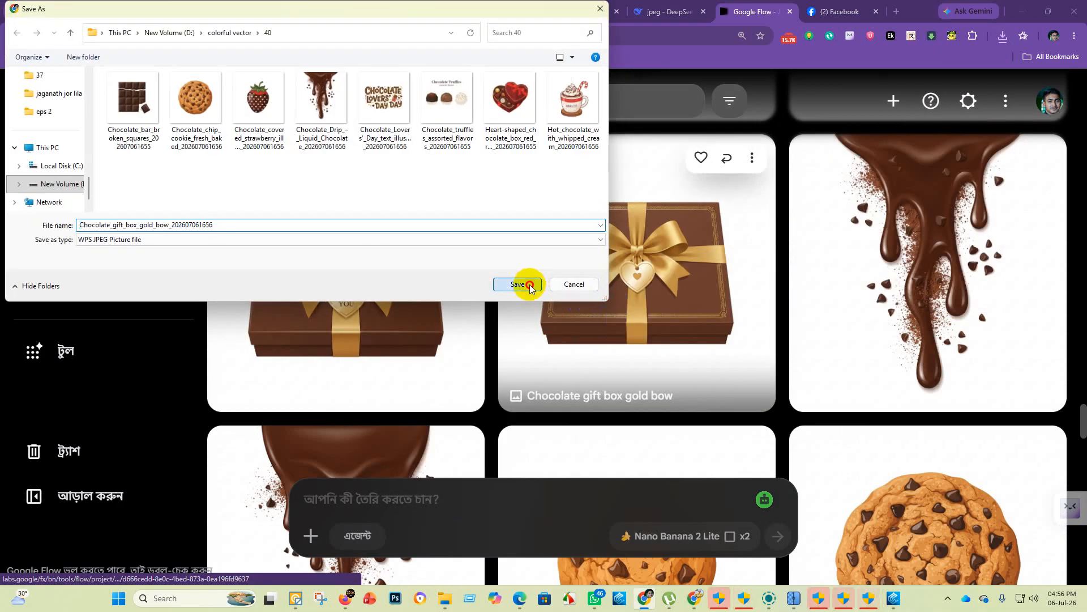
{"action": "left_click", "coordinate": [518, 284]}
Step: Download the chocolate fondue image with the teal pot, strawberries and bananas in 1K original size into folder 40
{"action": "scroll", "coordinate": [650, 335], "scroll_direction": "up", "scroll_amount": 5}
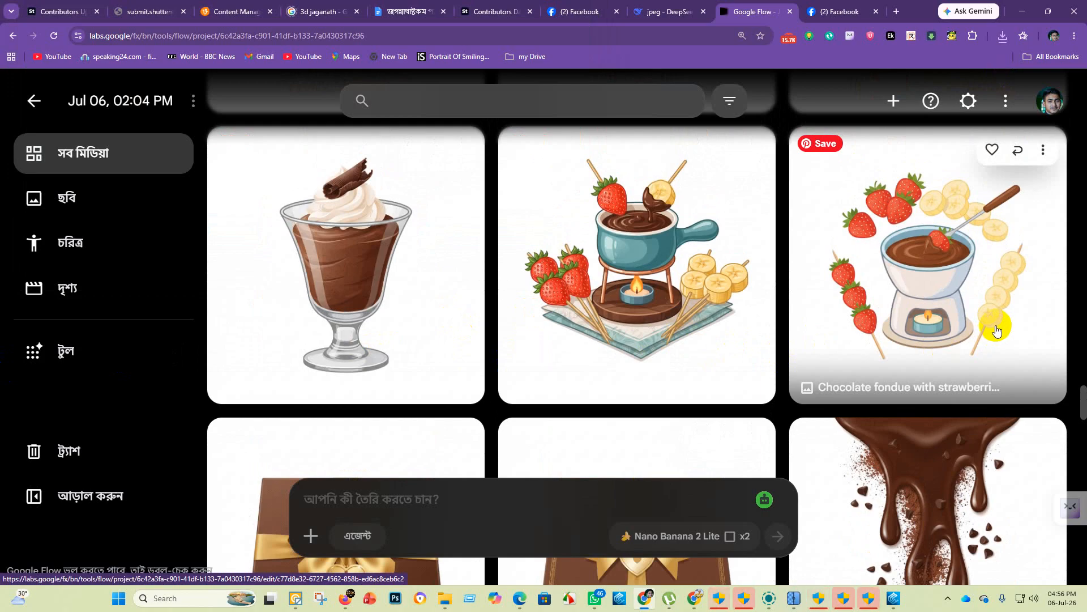
{"action": "left_click", "coordinate": [750, 151]}
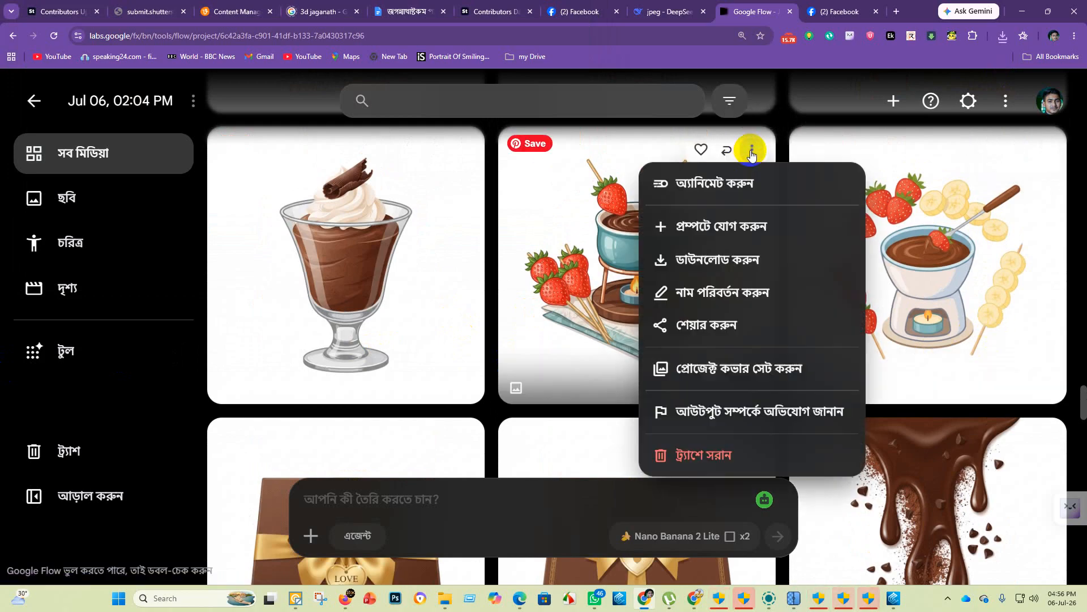
{"action": "mouse_move", "coordinate": [759, 259]}
{"action": "left_click", "coordinate": [937, 271]}
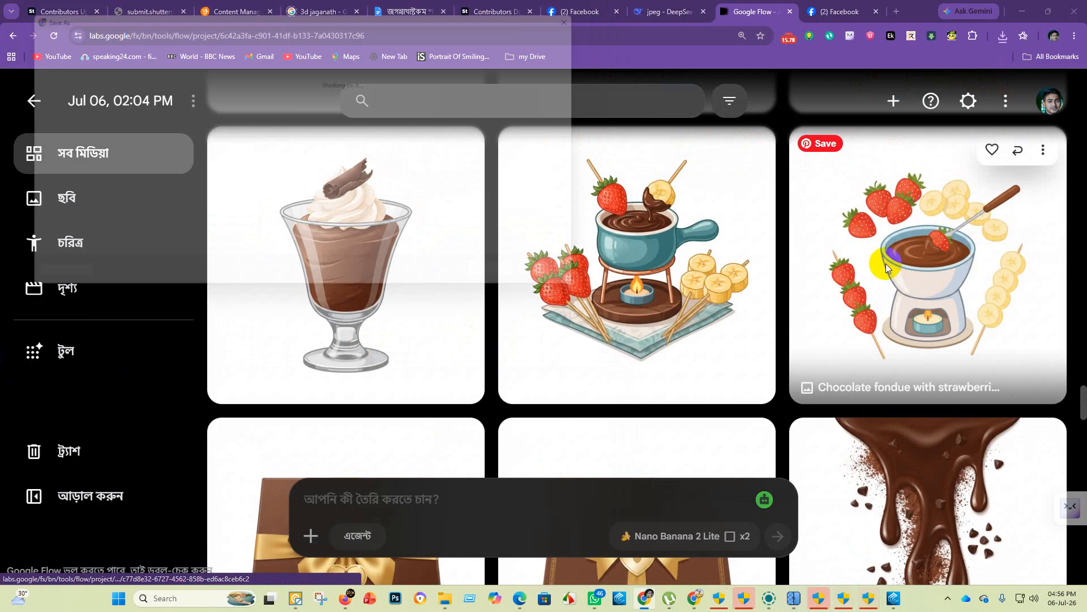
{"action": "left_click", "coordinate": [517, 284]}
Step: Download the "Chocolate mousse in cup" image with the wide, short-stemmed glass in 1K original size into folder 40
{"action": "scroll", "coordinate": [618, 371], "scroll_direction": "up", "scroll_amount": 9}
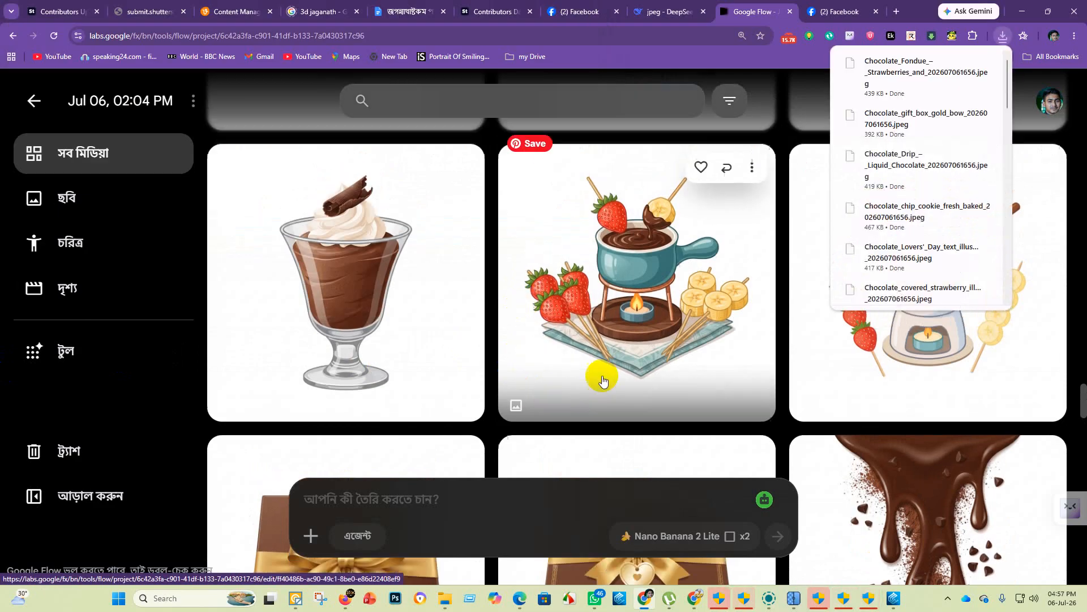
{"action": "scroll", "coordinate": [634, 375], "scroll_direction": "down", "scroll_amount": 10}
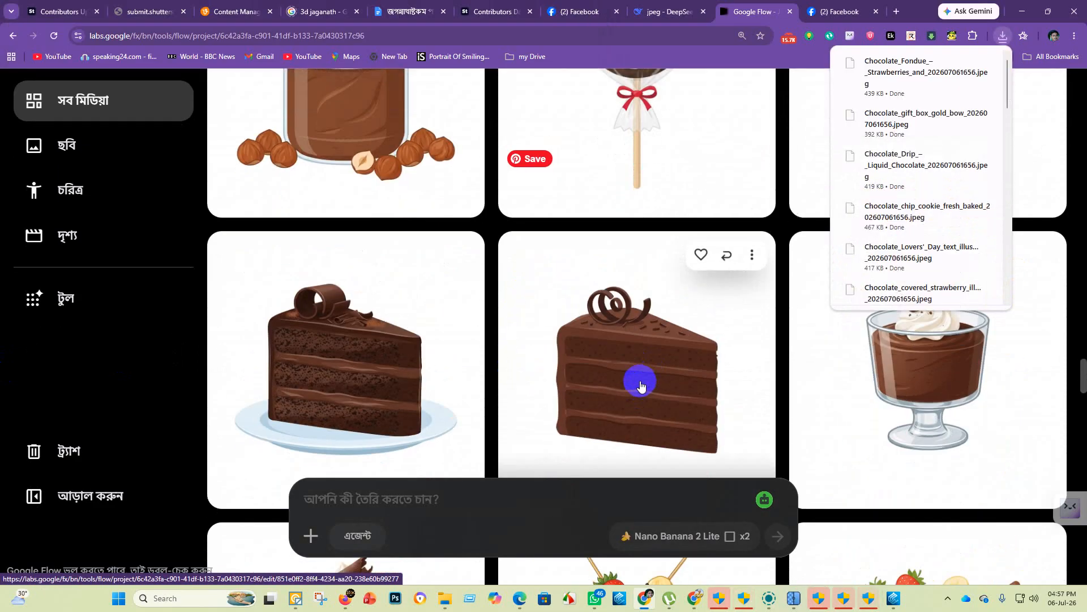
{"action": "scroll", "coordinate": [631, 382], "scroll_direction": "up", "scroll_amount": 10}
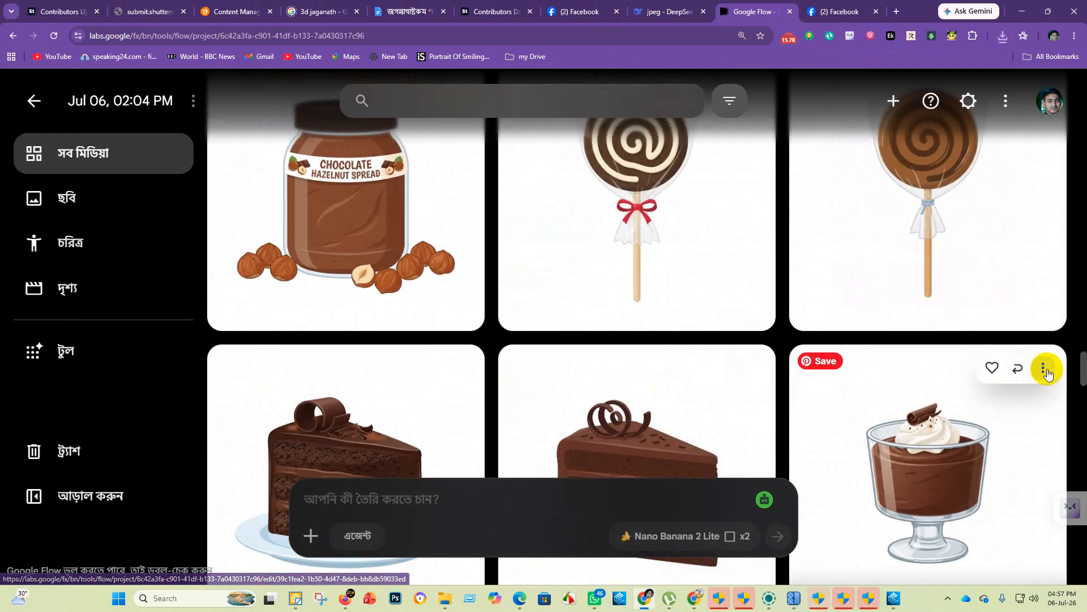
{"action": "left_click", "coordinate": [1045, 371]}
{"action": "mouse_move", "coordinate": [935, 139]}
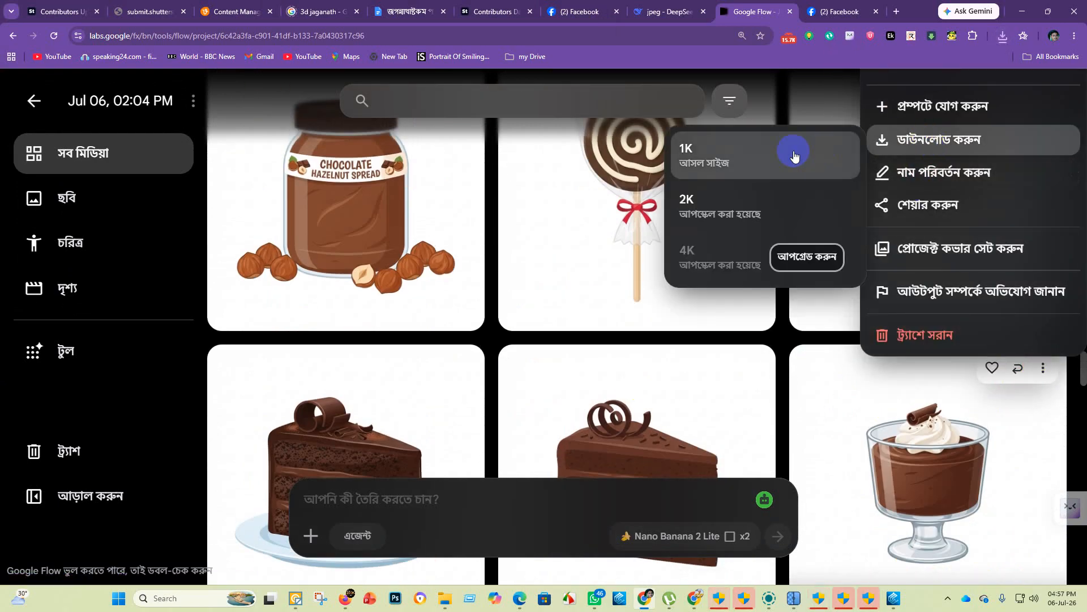
{"action": "left_click", "coordinate": [789, 150]}
{"action": "left_click", "coordinate": [498, 287]}
Step: Download the "Chocolate cake slice frosting" image without a plate in 1K original size into folder 40
{"action": "mouse_move", "coordinate": [578, 371]}
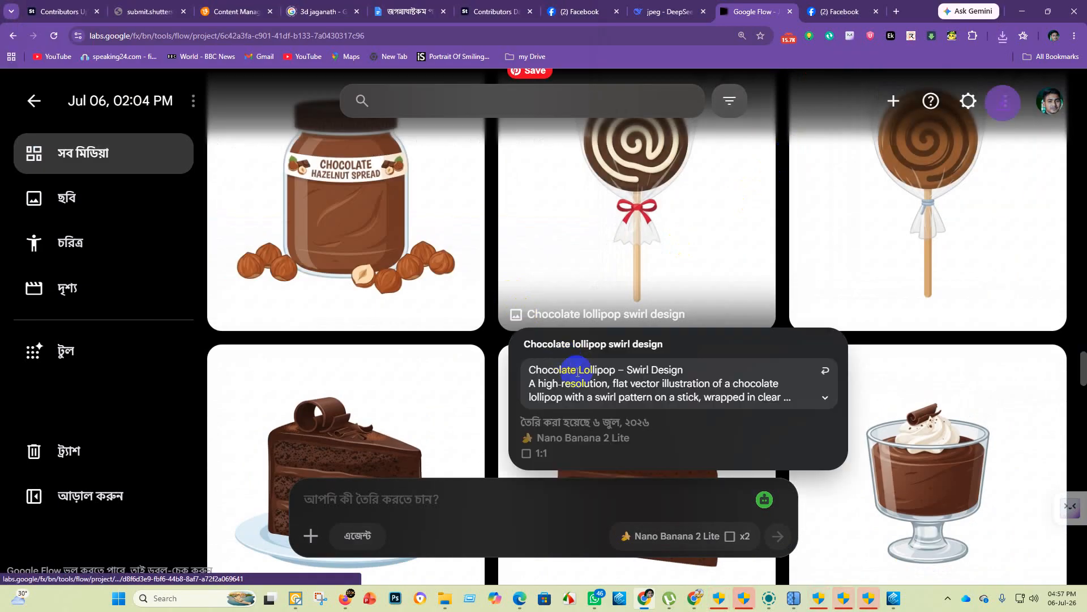
{"action": "scroll", "coordinate": [40, 437], "scroll_direction": "down", "scroll_amount": 4}
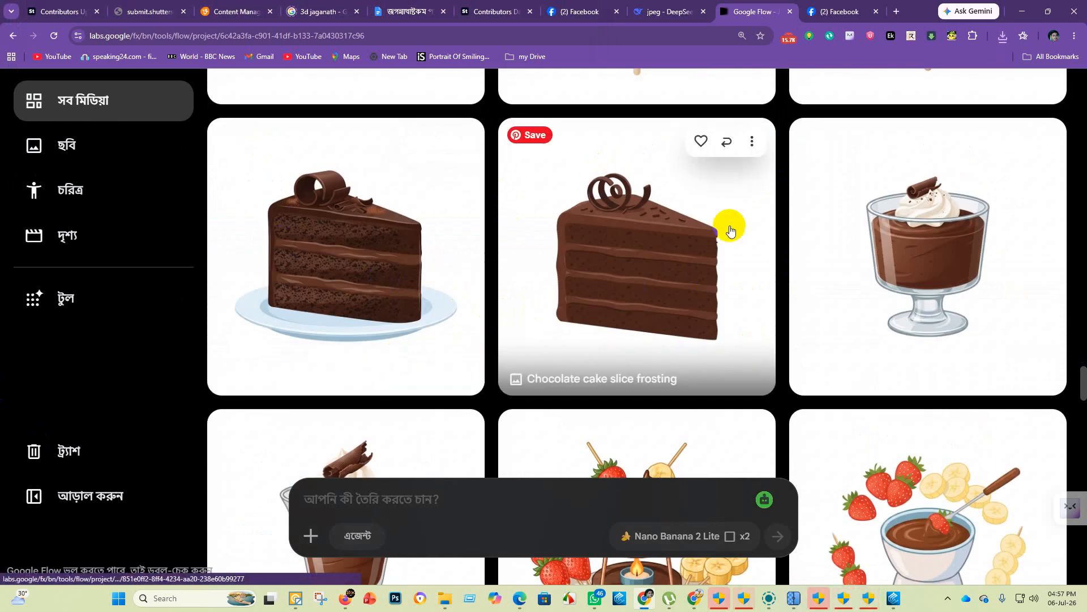
{"action": "left_click", "coordinate": [753, 141]}
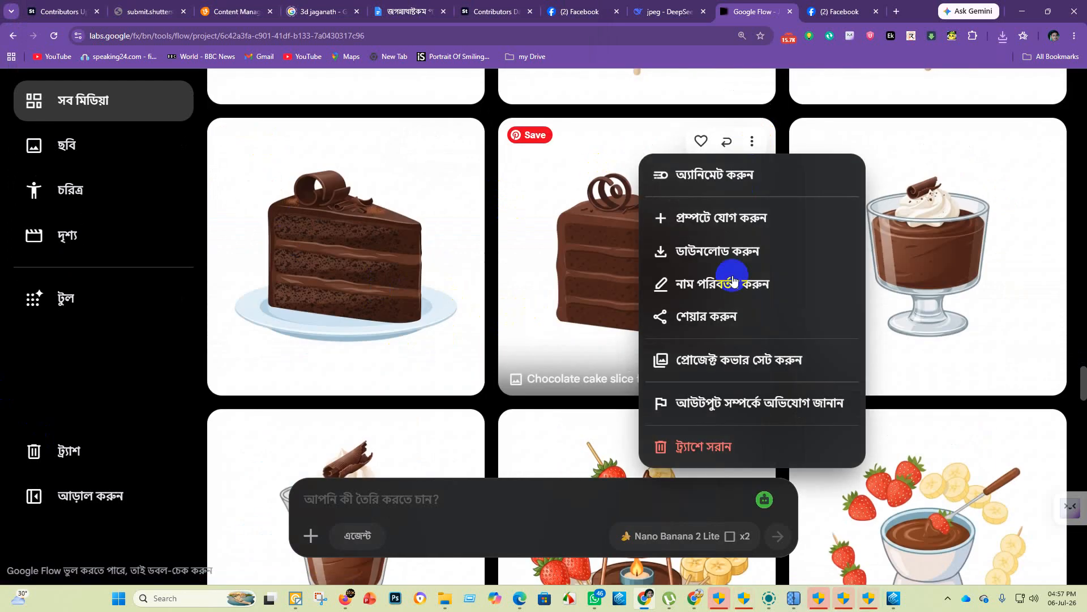
{"action": "mouse_move", "coordinate": [728, 250]}
{"action": "left_click", "coordinate": [946, 264]}
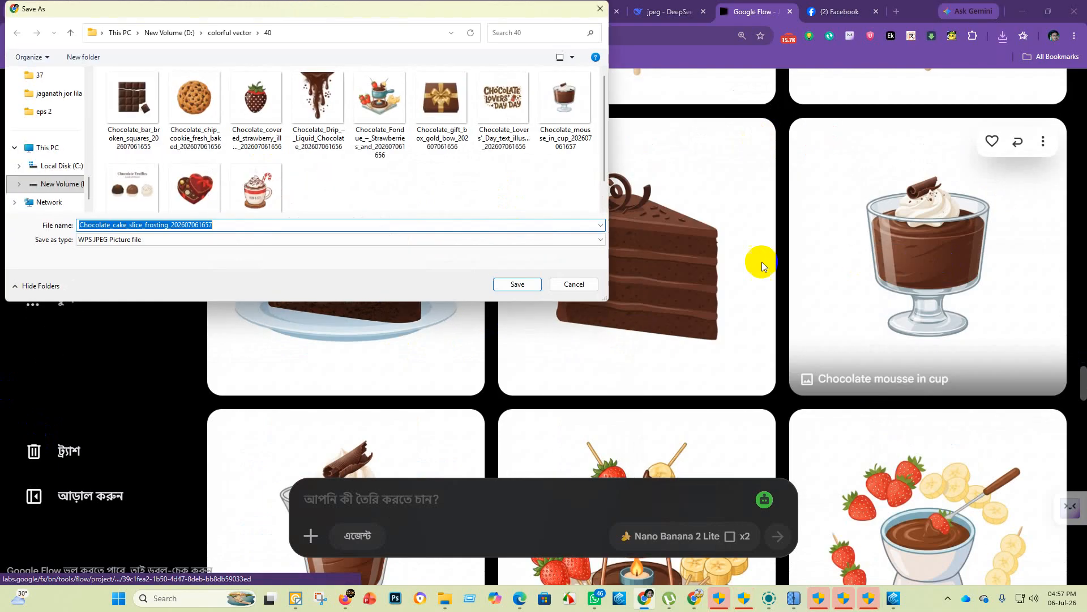
Step: Save the chocolate cake slice frosting image as a JPEG in folder 40
{"action": "left_click", "coordinate": [517, 285]}
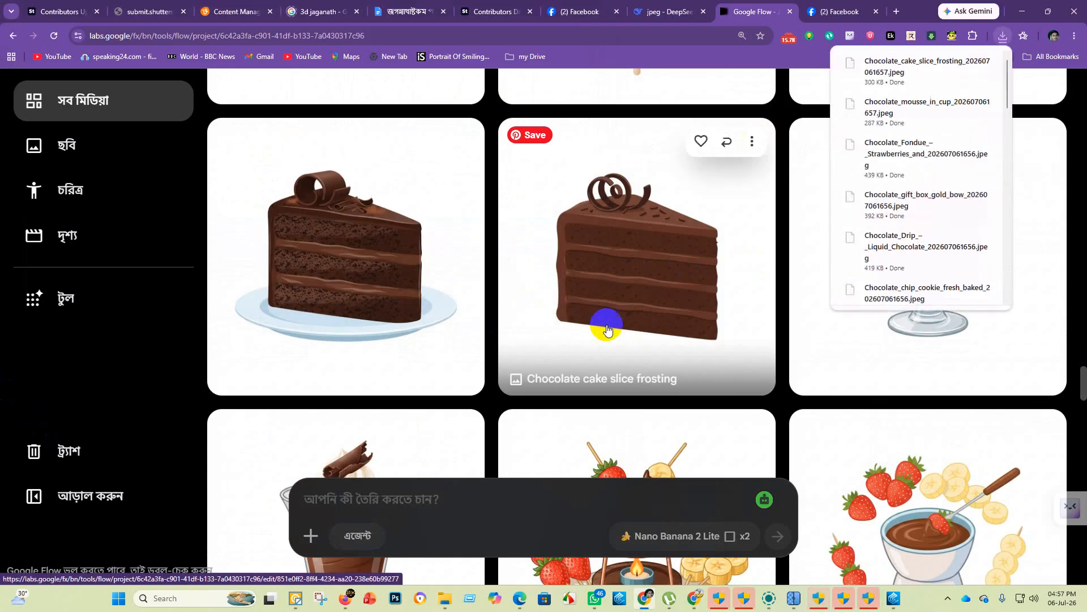
Step: Download the dark and cream swirl lollipop image with the red bow at 1K and save it in folder 40
{"action": "scroll", "coordinate": [606, 318], "scroll_direction": "down", "scroll_amount": 5}
{"action": "scroll", "coordinate": [729, 374], "scroll_direction": "up", "scroll_amount": 2}
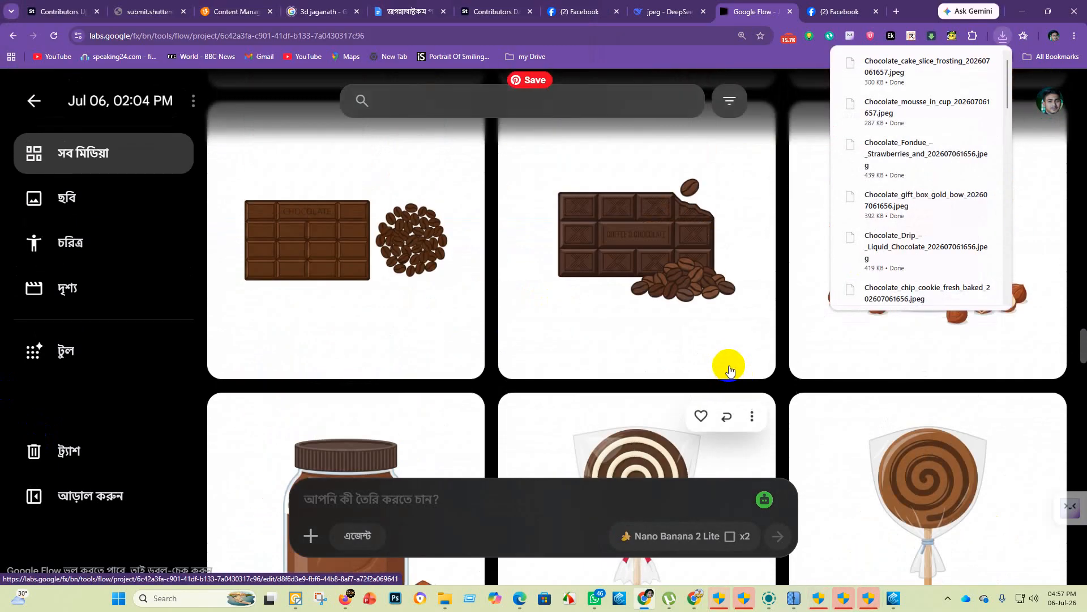
{"action": "scroll", "coordinate": [736, 377], "scroll_direction": "down", "scroll_amount": 3}
{"action": "scroll", "coordinate": [1030, 433], "scroll_direction": "down", "scroll_amount": 4}
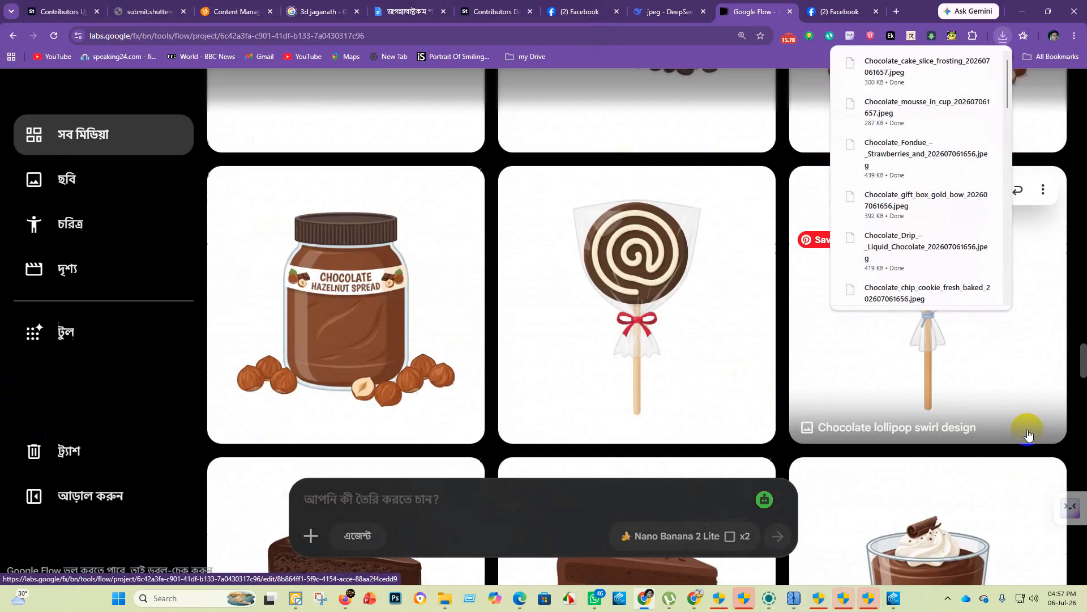
{"action": "scroll", "coordinate": [1030, 428], "scroll_direction": "up", "scroll_amount": 3}
{"action": "scroll", "coordinate": [650, 332], "scroll_direction": "down", "scroll_amount": 3}
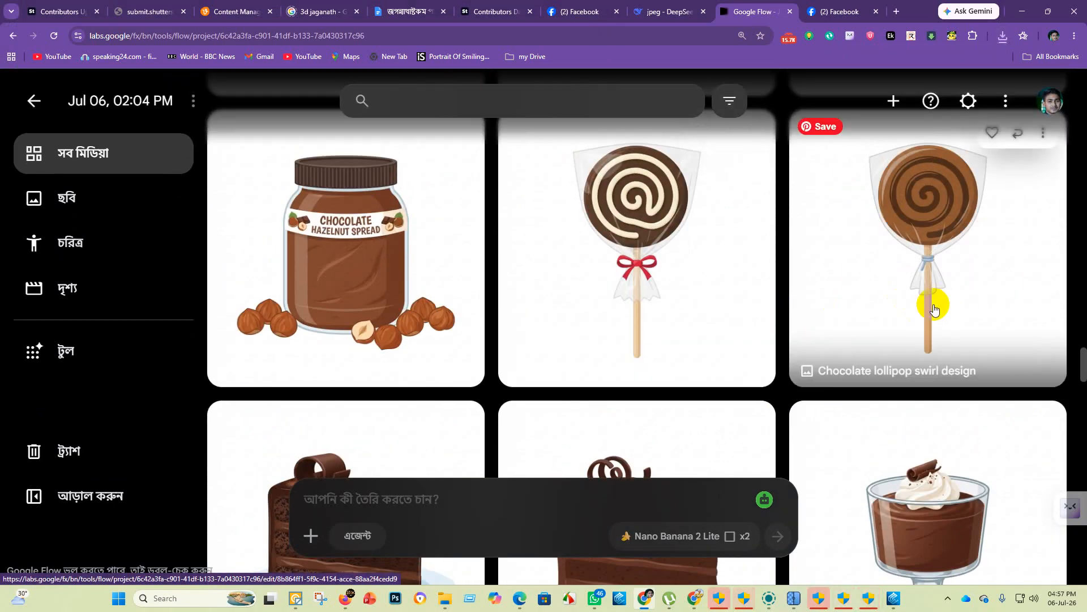
{"action": "scroll", "coordinate": [695, 311], "scroll_direction": "up", "scroll_amount": 1}
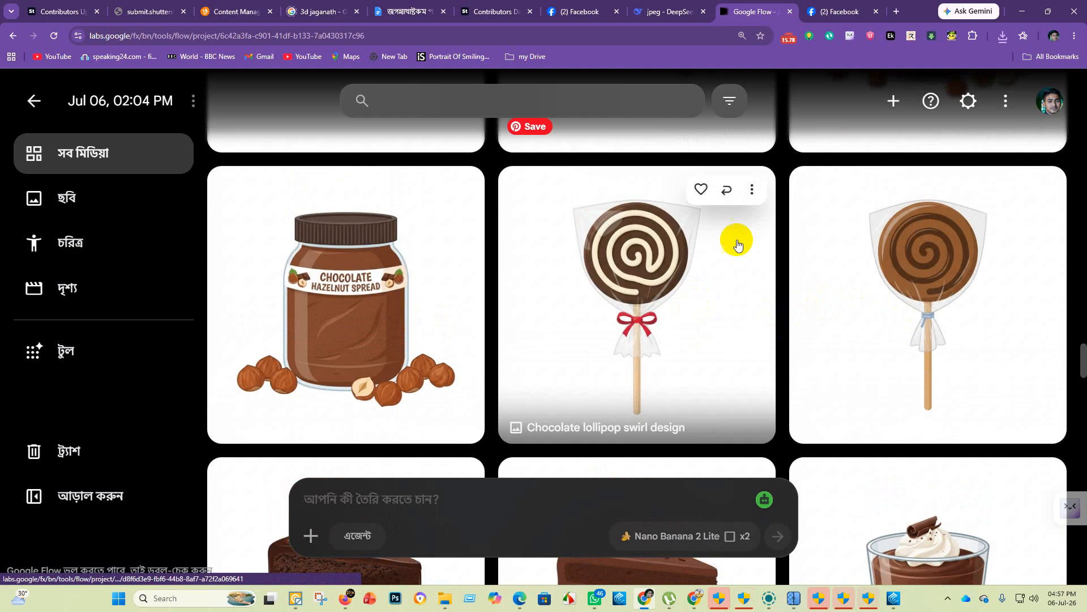
{"action": "left_click", "coordinate": [753, 195]}
{"action": "mouse_move", "coordinate": [763, 307]}
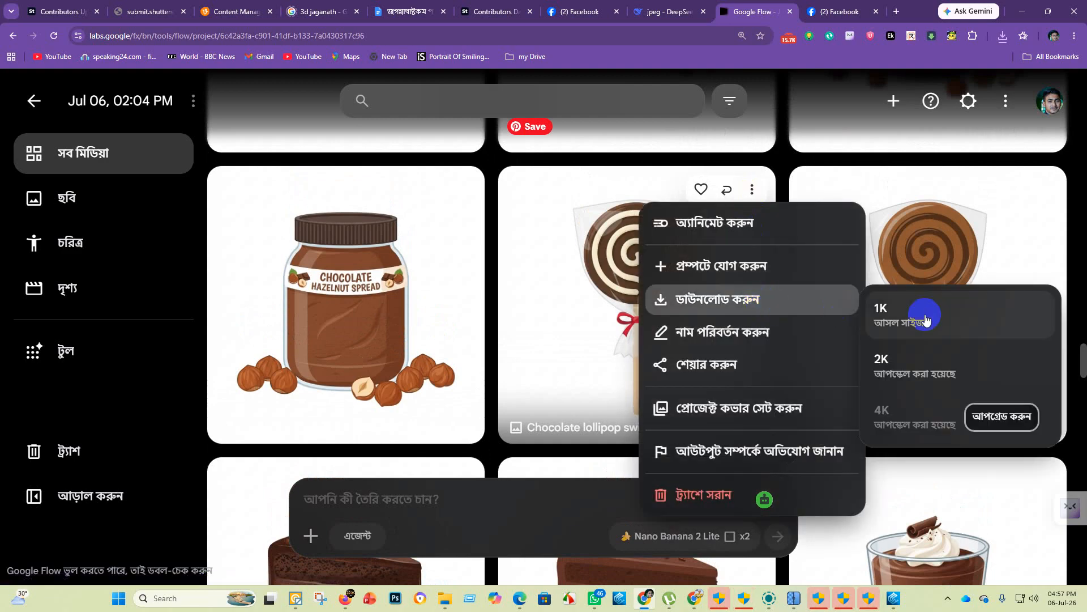
{"action": "left_click", "coordinate": [949, 316]}
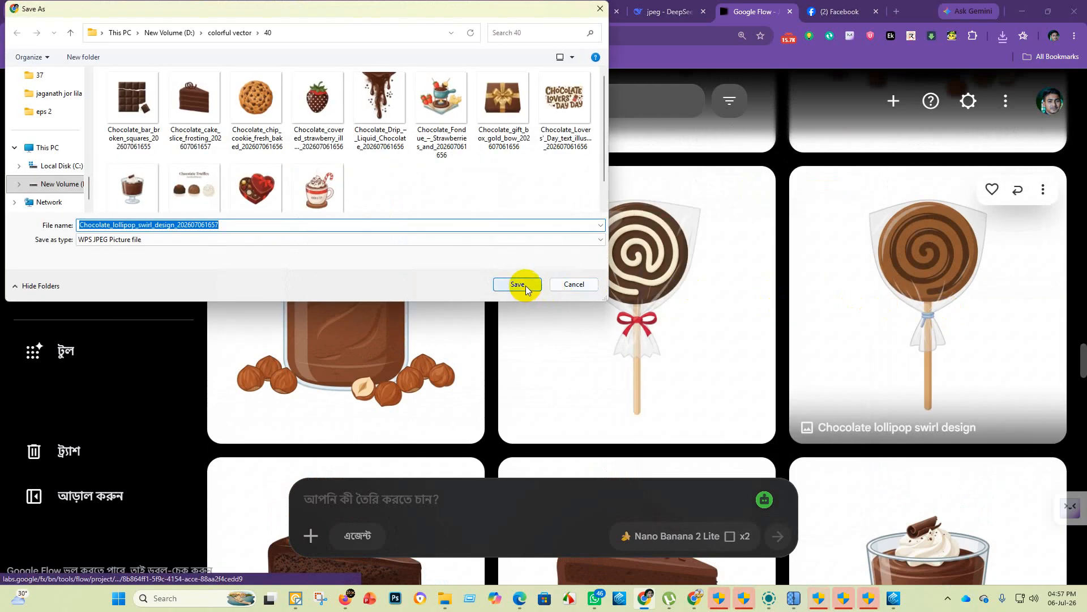
{"action": "left_click", "coordinate": [517, 284]}
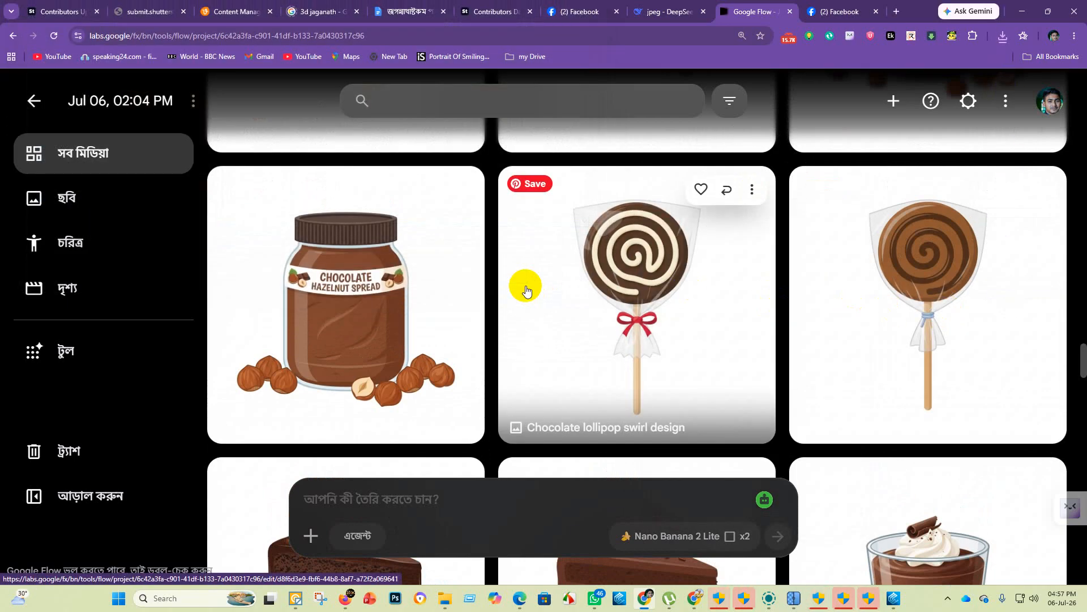
Step: Download the jar image labelled Chocolate Hazelnut Spread at 1K original size and save it in folder 40
{"action": "scroll", "coordinate": [699, 353], "scroll_direction": "up", "scroll_amount": 6}
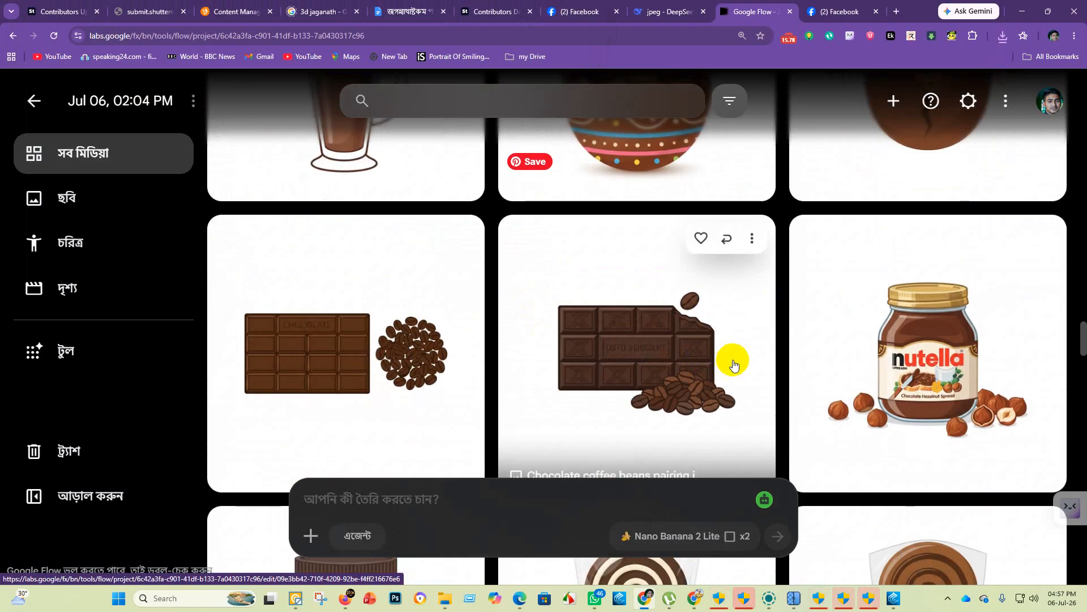
{"action": "scroll", "coordinate": [714, 354], "scroll_direction": "down", "scroll_amount": 5}
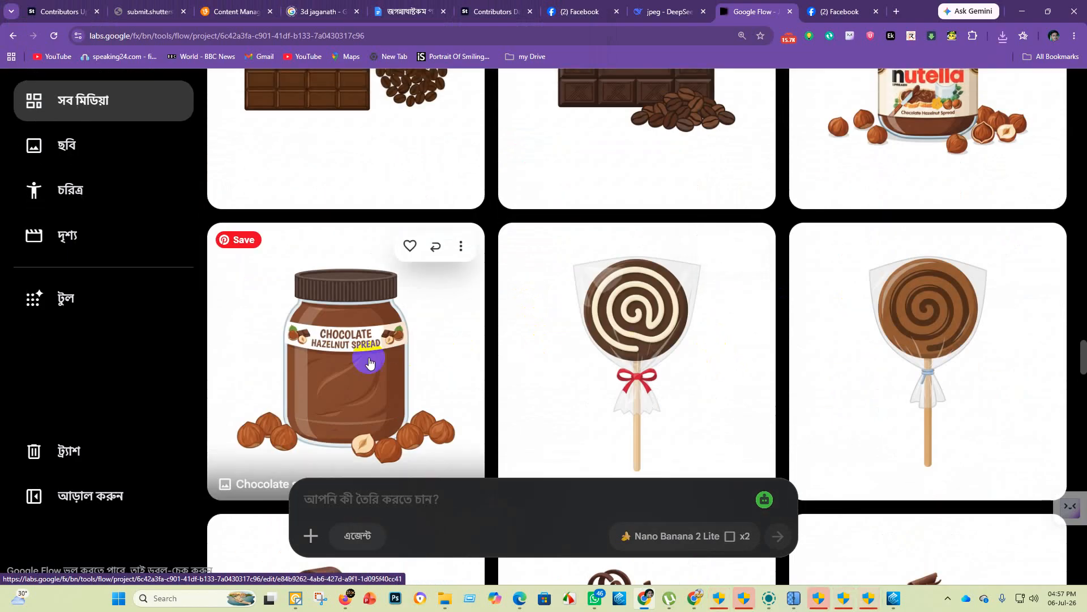
{"action": "left_click", "coordinate": [460, 250]}
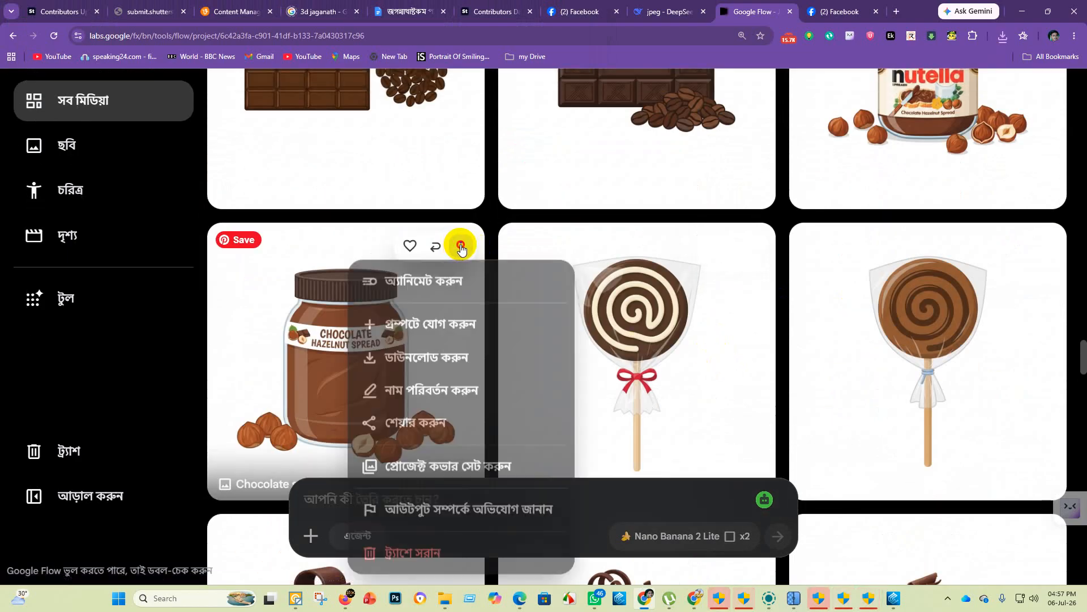
{"action": "mouse_move", "coordinate": [473, 359]}
{"action": "left_click", "coordinate": [651, 371]}
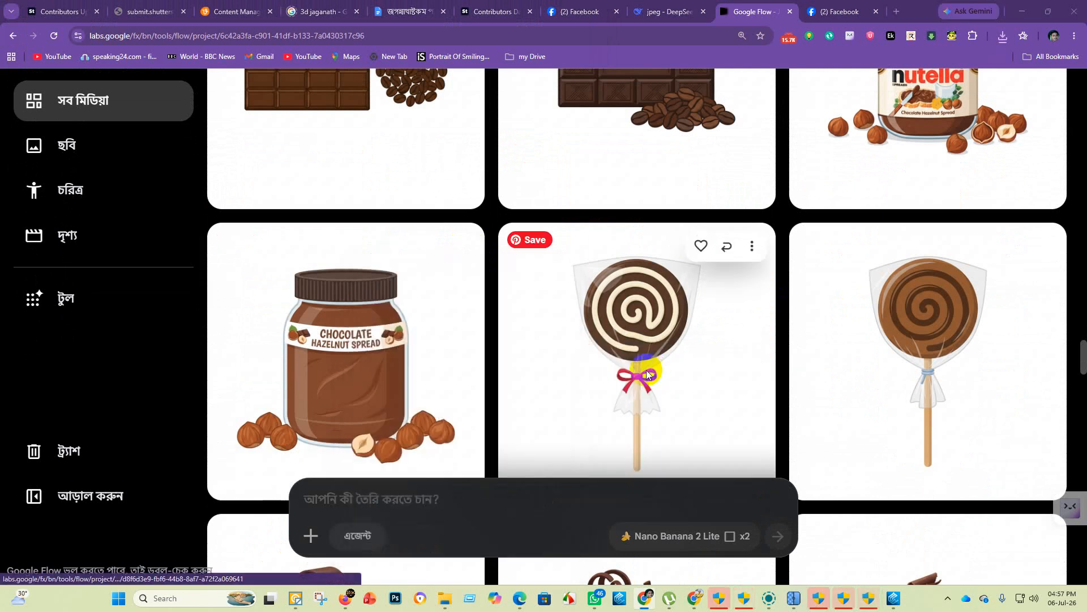
{"action": "left_click", "coordinate": [515, 288]}
Step: Download the image of the bitten chocolate bar with a pile of coffee beans at 1K and save it in folder 40
{"action": "scroll", "coordinate": [537, 359], "scroll_direction": "up", "scroll_amount": 3}
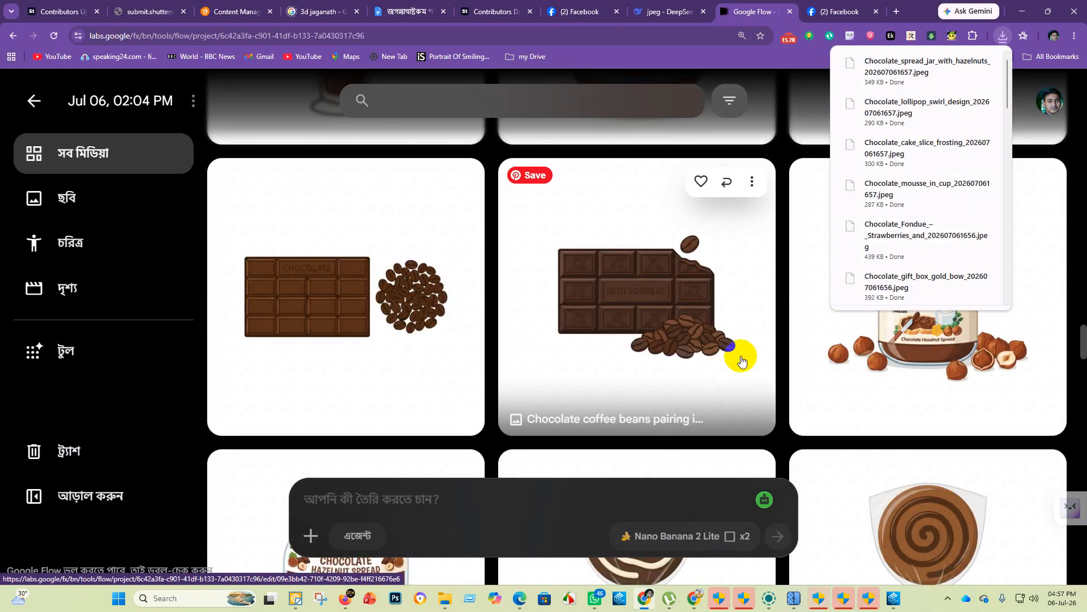
{"action": "left_click", "coordinate": [753, 187]}
{"action": "mouse_move", "coordinate": [731, 286]}
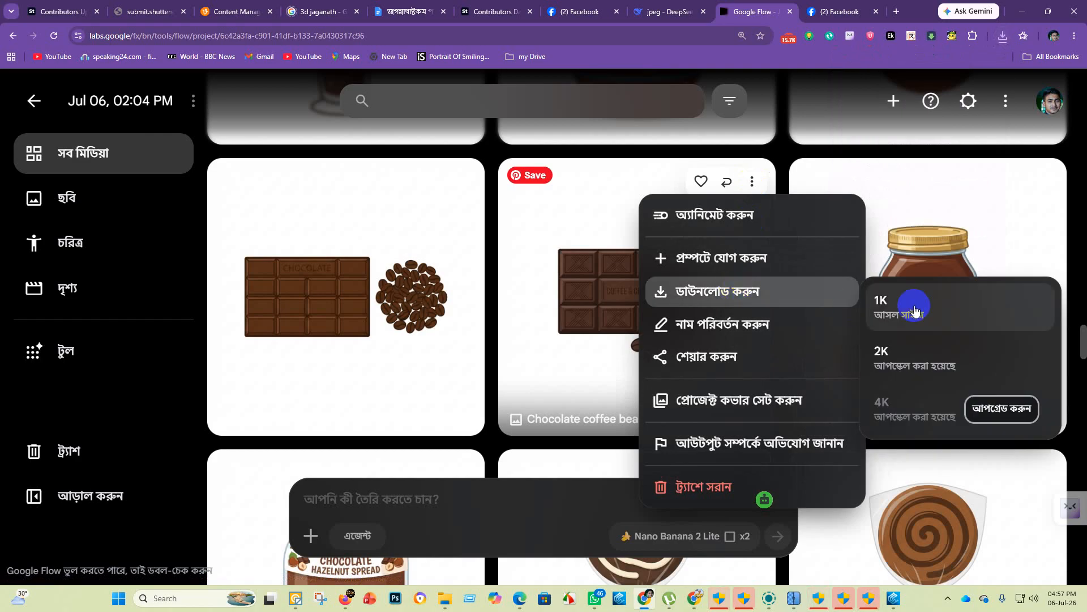
{"action": "left_click", "coordinate": [878, 300]}
{"action": "left_click", "coordinate": [533, 283]}
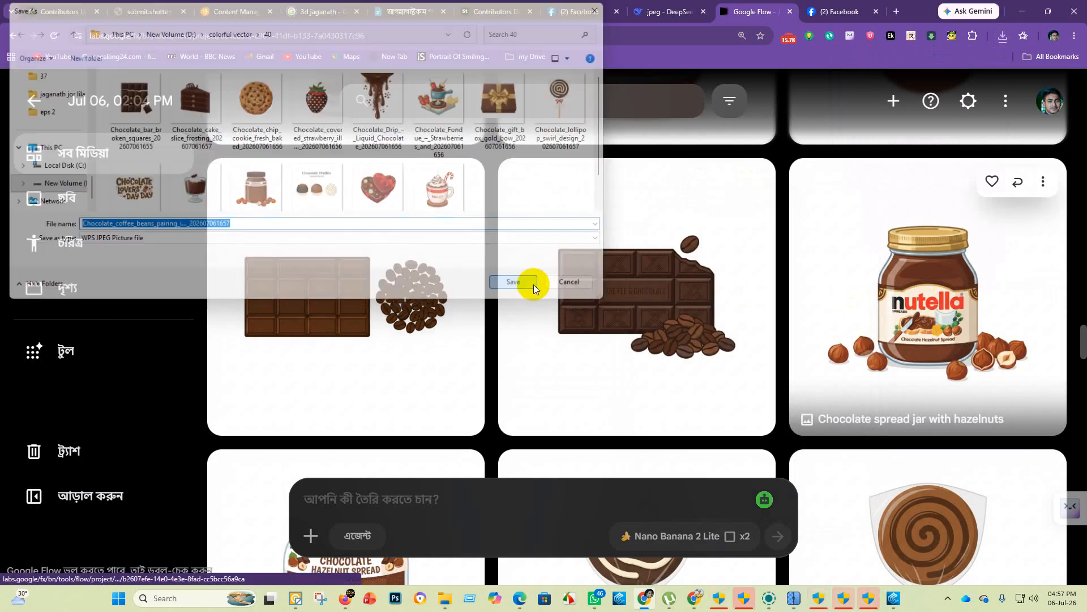
Step: Download the plain brown cracked chocolate egg surprise image at 1K and save it in folder 40
{"action": "scroll", "coordinate": [756, 363], "scroll_direction": "up", "scroll_amount": 4}
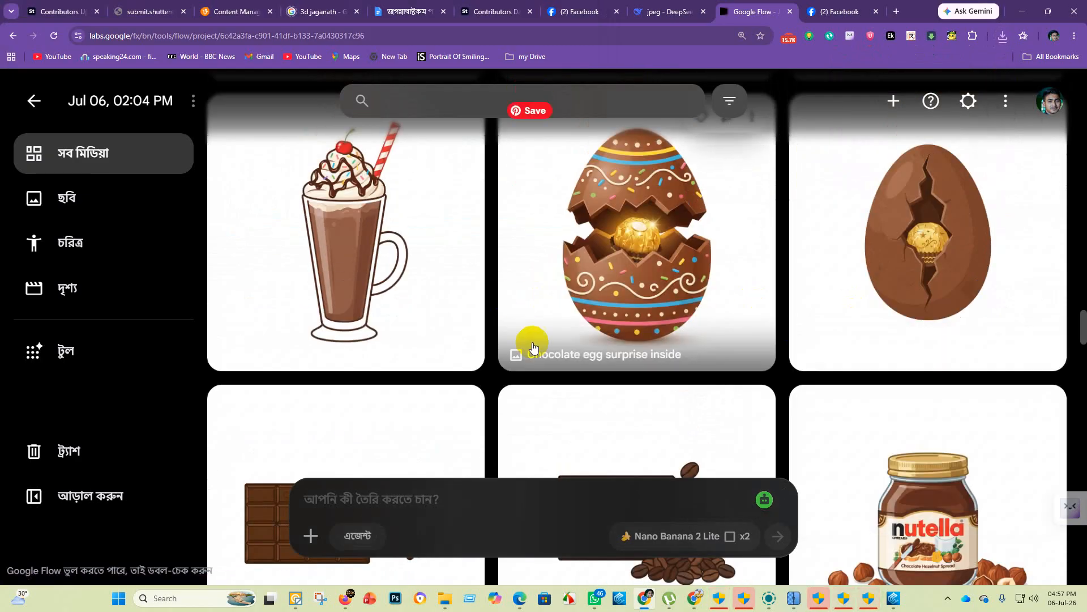
{"action": "scroll", "coordinate": [1039, 327], "scroll_direction": "up", "scroll_amount": 2}
{"action": "scroll", "coordinate": [857, 327], "scroll_direction": "down", "scroll_amount": 1}
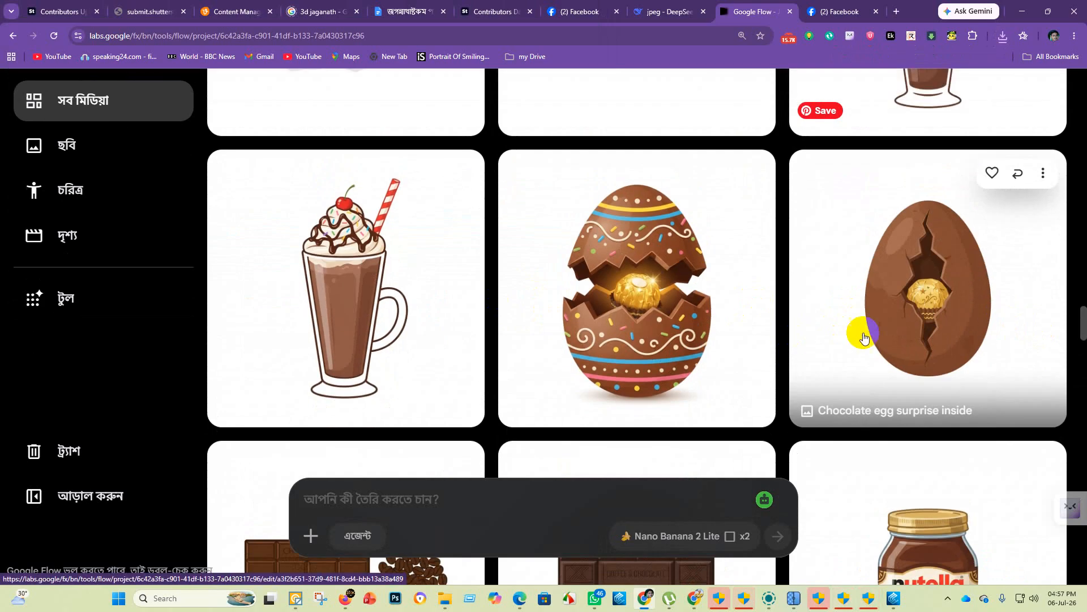
{"action": "scroll", "coordinate": [998, 332], "scroll_direction": "up", "scroll_amount": 1}
{"action": "left_click", "coordinate": [1042, 235]}
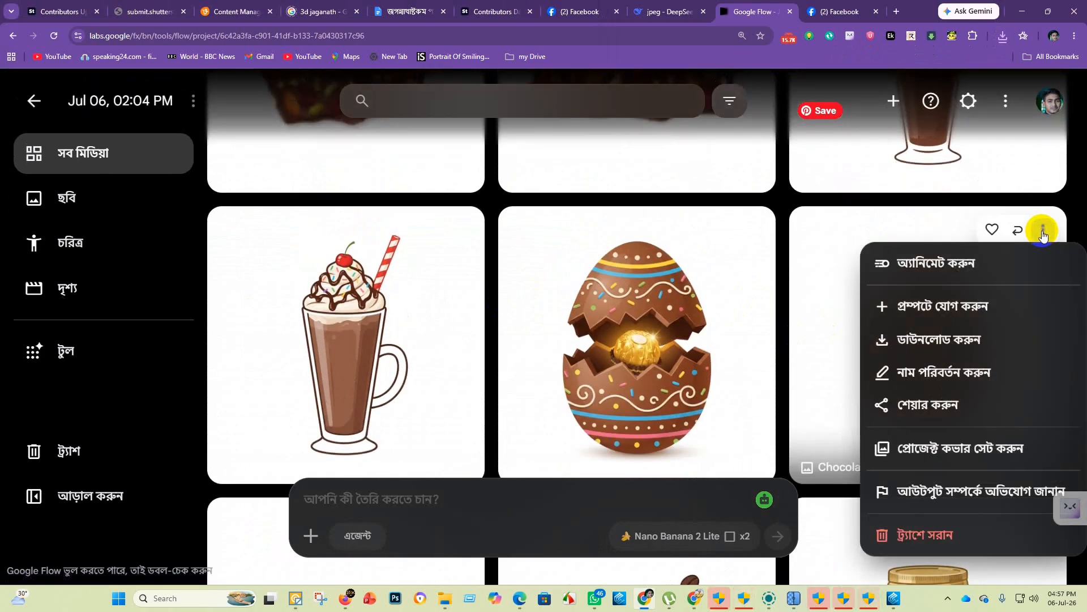
{"action": "mouse_move", "coordinate": [940, 339]}
{"action": "left_click", "coordinate": [805, 351]}
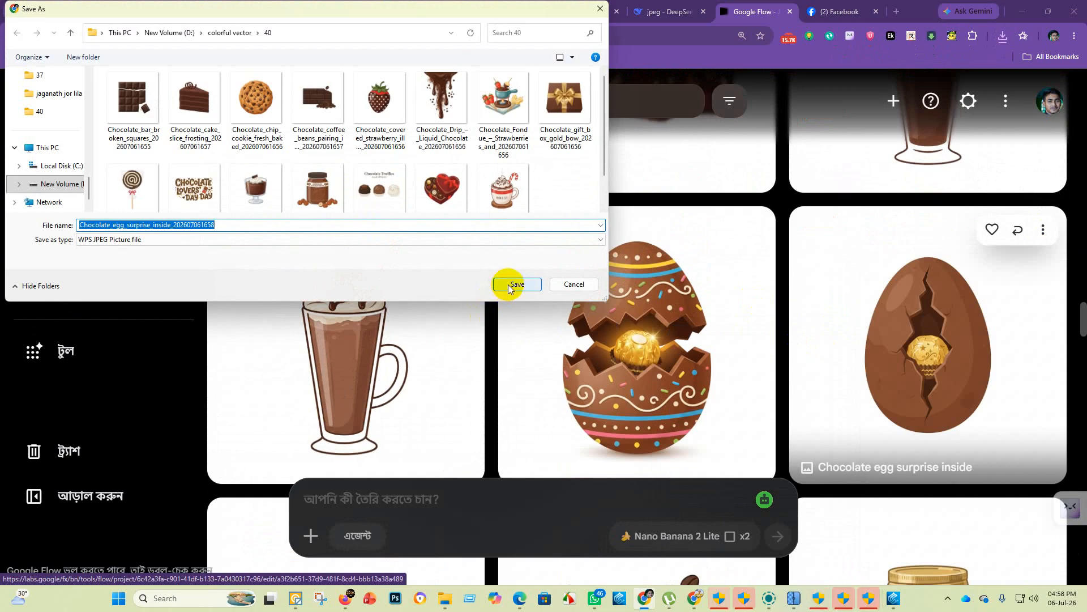
{"action": "left_click", "coordinate": [508, 284]}
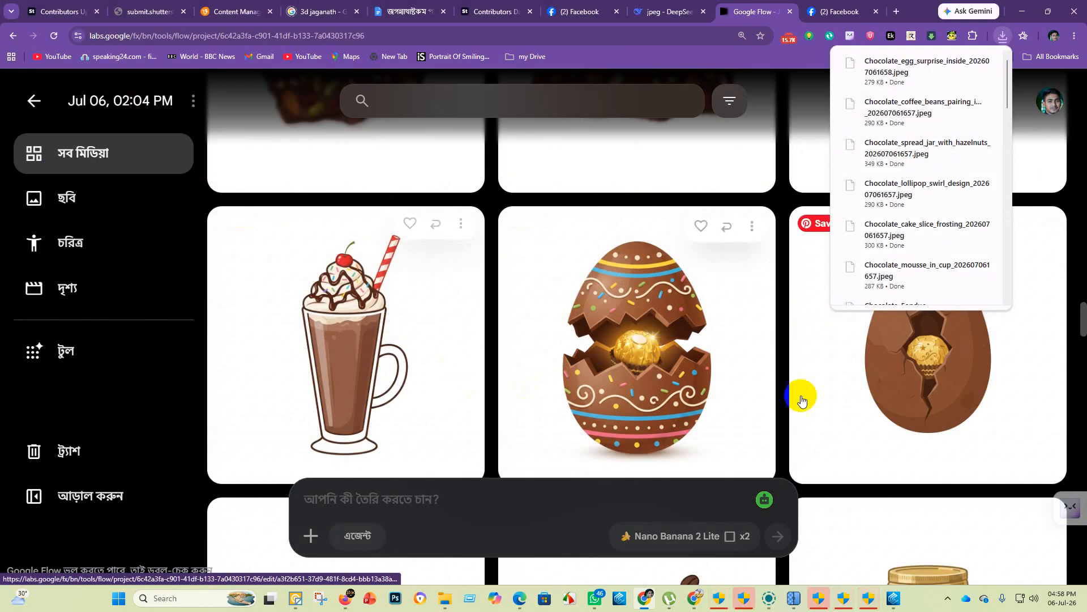
Step: Download the tall chocolate milkshake image without a mug handle at 1K and save it in folder 40
{"action": "scroll", "coordinate": [805, 397], "scroll_direction": "up", "scroll_amount": 6}
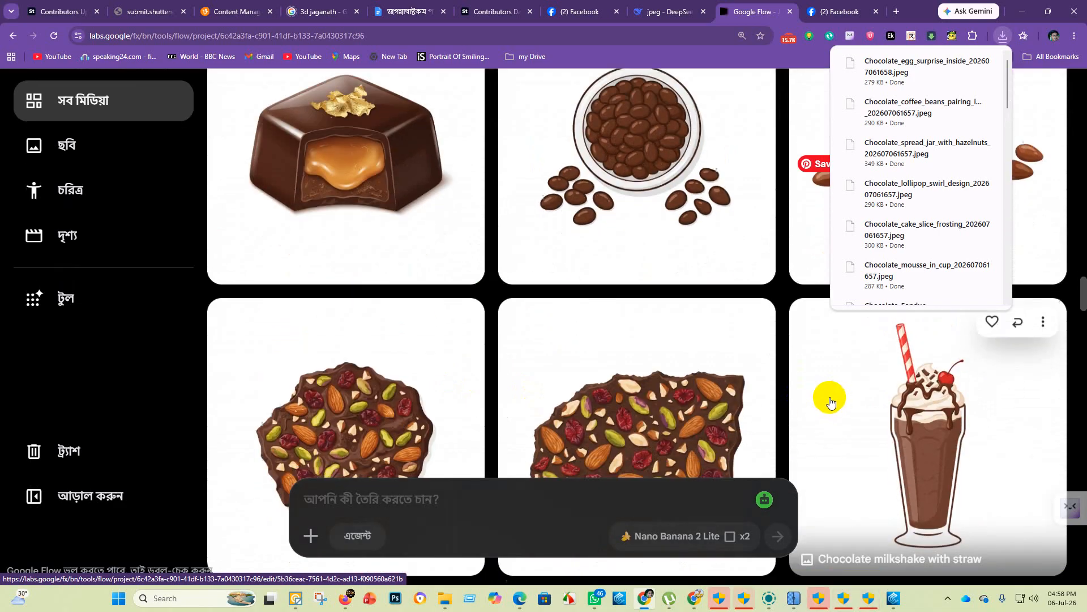
{"action": "scroll", "coordinate": [831, 396], "scroll_direction": "down", "scroll_amount": 2}
{"action": "scroll", "coordinate": [832, 408], "scroll_direction": "up", "scroll_amount": 2}
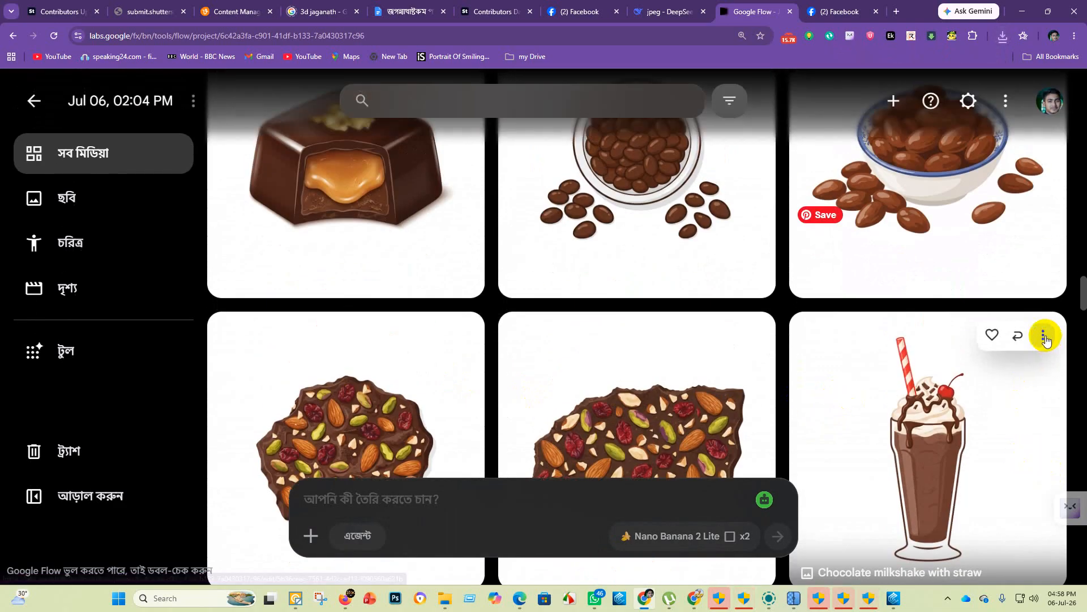
{"action": "left_click", "coordinate": [1044, 337]}
{"action": "mouse_move", "coordinate": [847, 114]}
{"action": "left_click", "coordinate": [773, 122]}
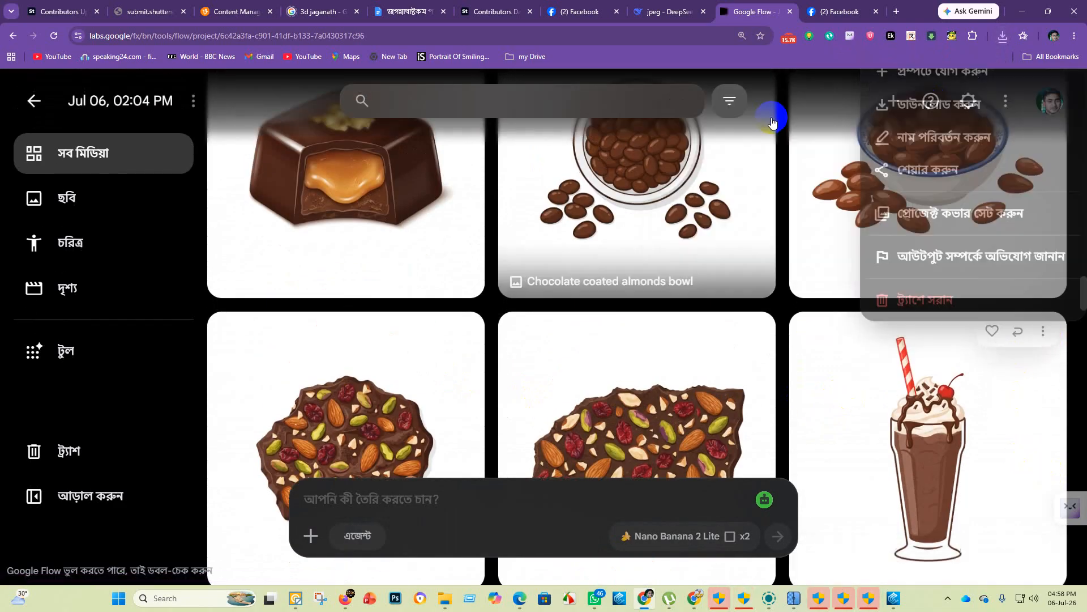
{"action": "left_click", "coordinate": [509, 284]}
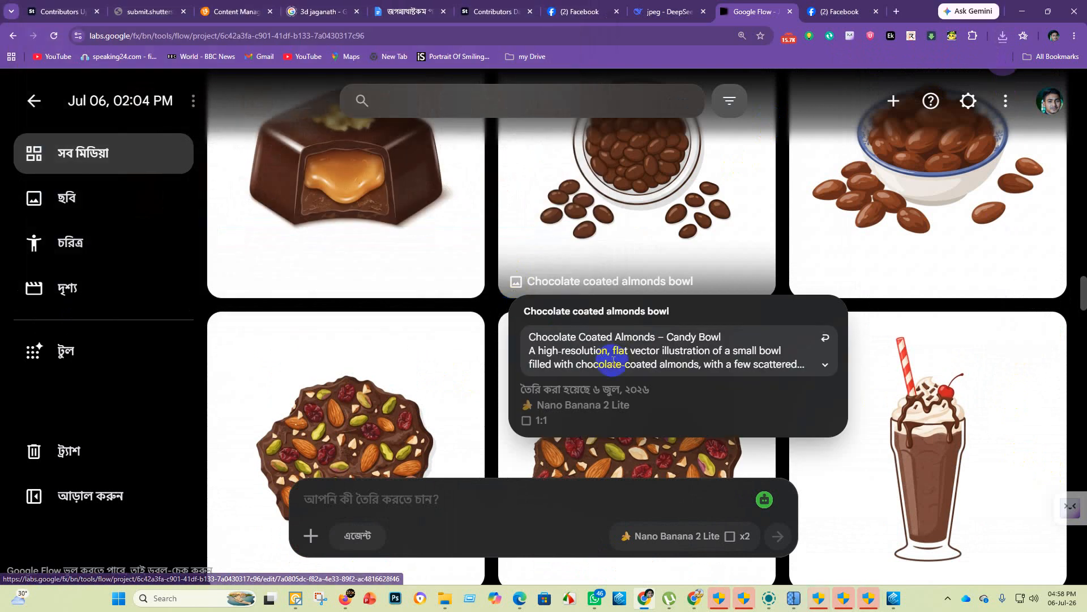
Step: Download the wide, angular slab image of chocolate bark with nuts and berries at 1K and save it in folder 40
{"action": "scroll", "coordinate": [498, 323], "scroll_direction": "down", "scroll_amount": 3}
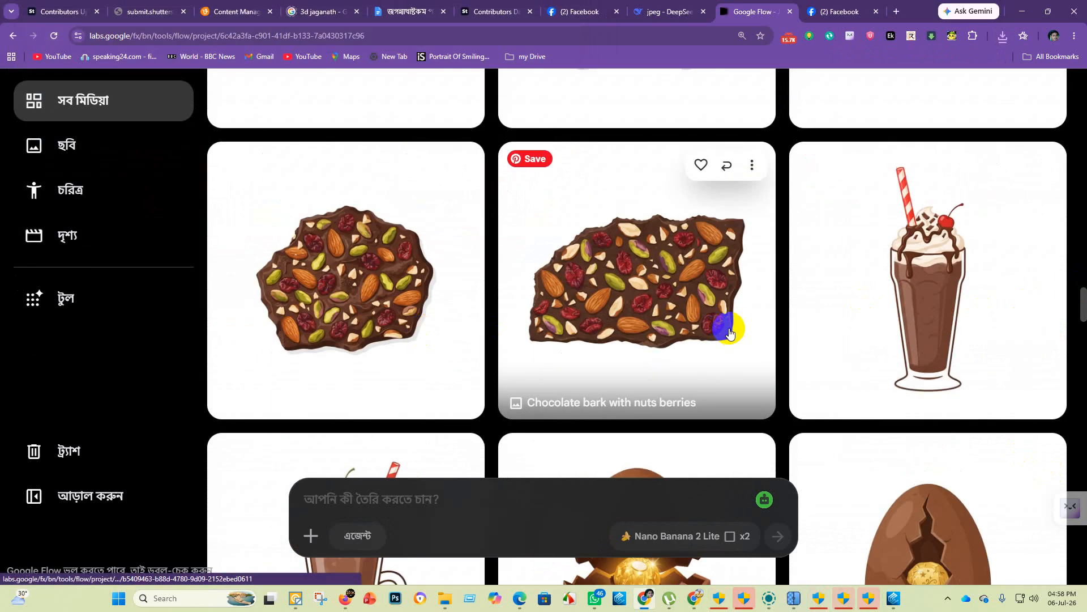
{"action": "left_click", "coordinate": [753, 165]}
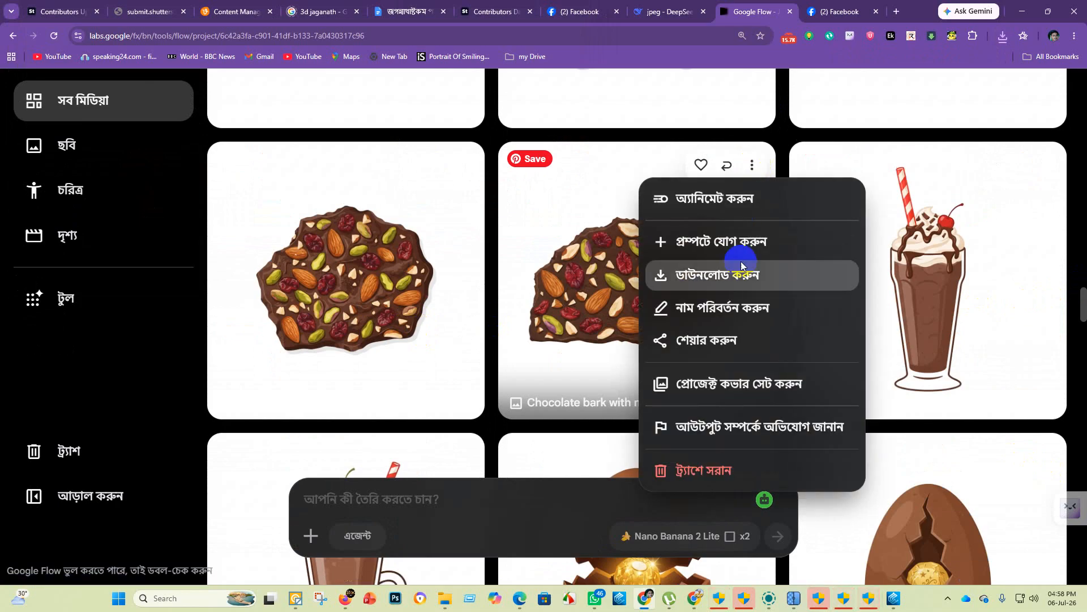
{"action": "mouse_move", "coordinate": [731, 274]}
{"action": "left_click", "coordinate": [913, 290]}
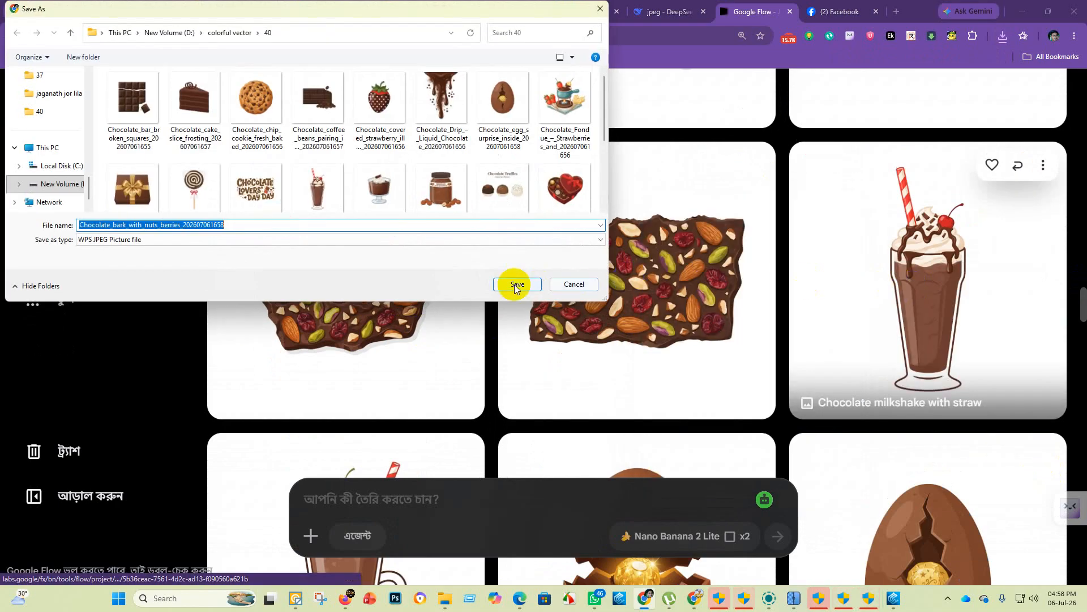
{"action": "left_click", "coordinate": [512, 284]}
Step: Download the chocolate coated almonds image with the bowl seen from above at 1K and save it in folder 40
{"action": "scroll", "coordinate": [515, 237], "scroll_direction": "up", "scroll_amount": 7}
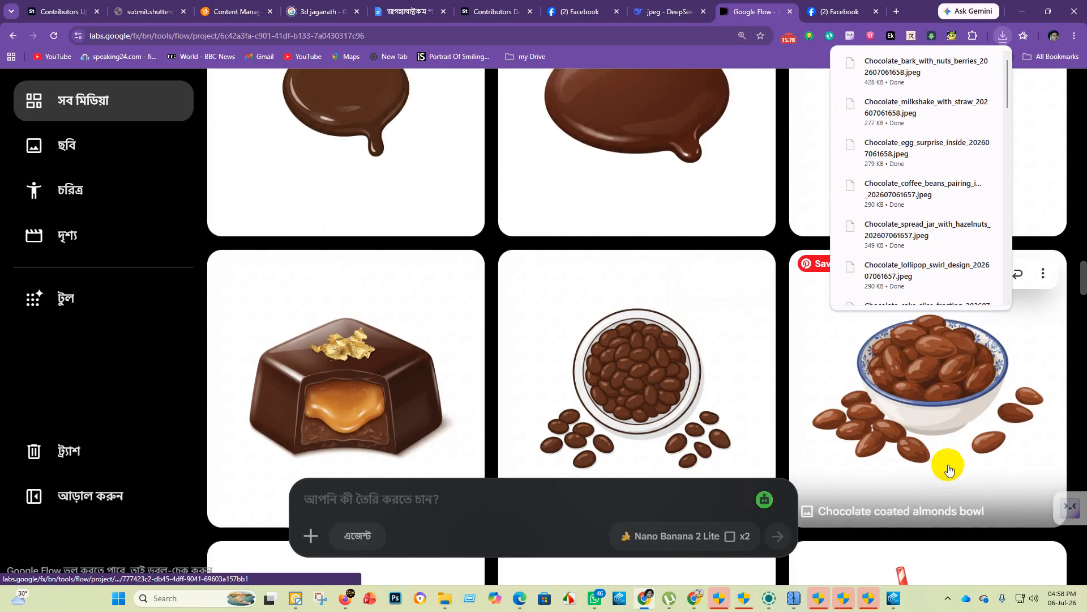
{"action": "scroll", "coordinate": [724, 401], "scroll_direction": "up", "scroll_amount": 1}
{"action": "scroll", "coordinate": [721, 385], "scroll_direction": "down", "scroll_amount": 2}
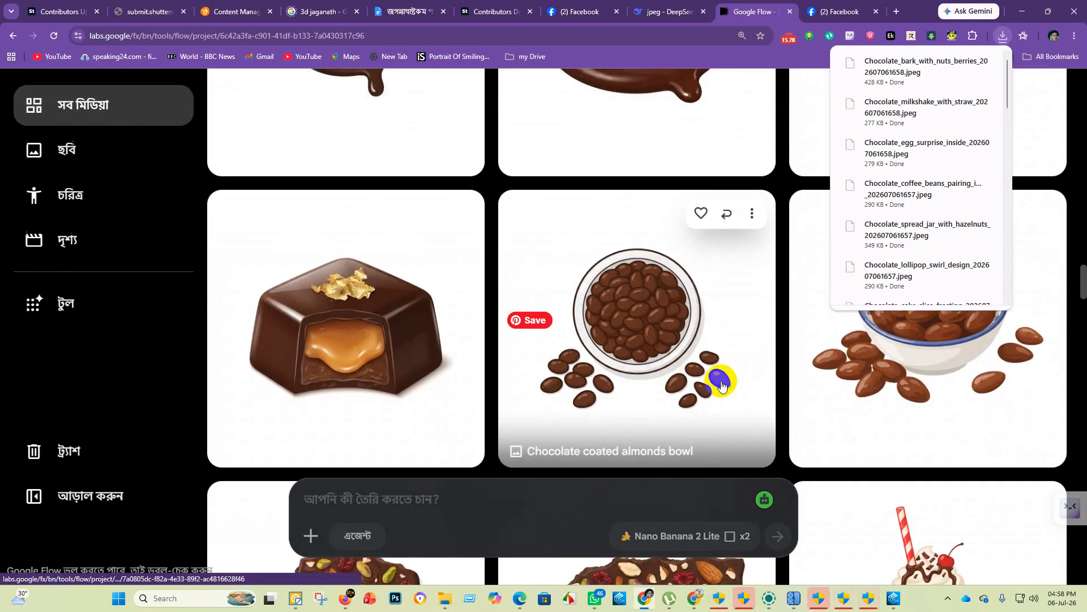
{"action": "left_click", "coordinate": [746, 226]}
{"action": "mouse_move", "coordinate": [728, 320]}
{"action": "left_click", "coordinate": [935, 339]}
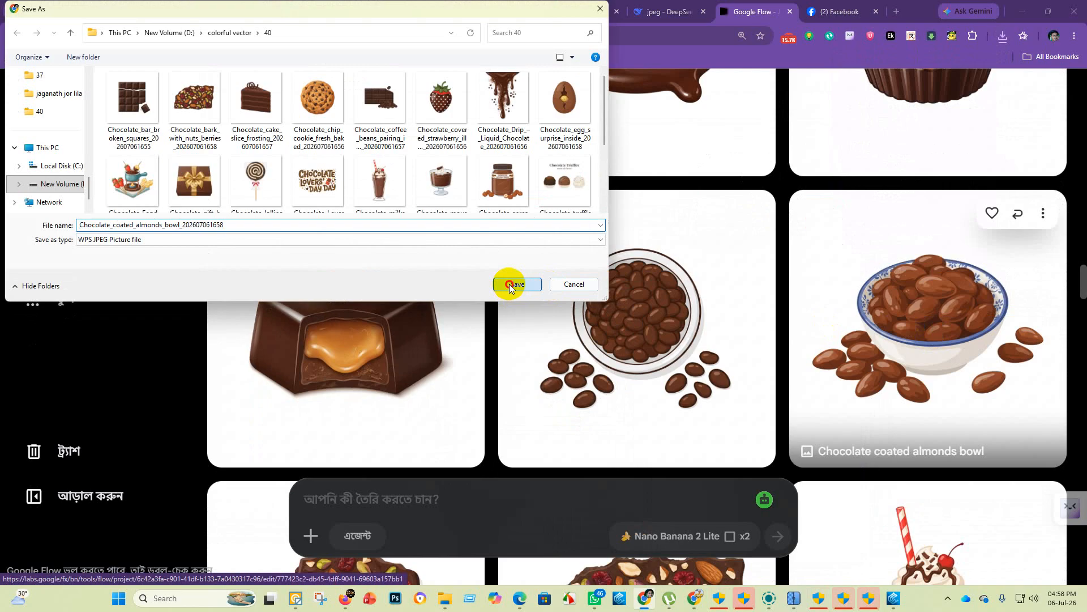
{"action": "left_click", "coordinate": [510, 285]}
Step: Download the gold-leaf chocolate praline image with the pleated wrapper at 1K and save it in folder 40
{"action": "scroll", "coordinate": [766, 364], "scroll_direction": "up", "scroll_amount": 4}
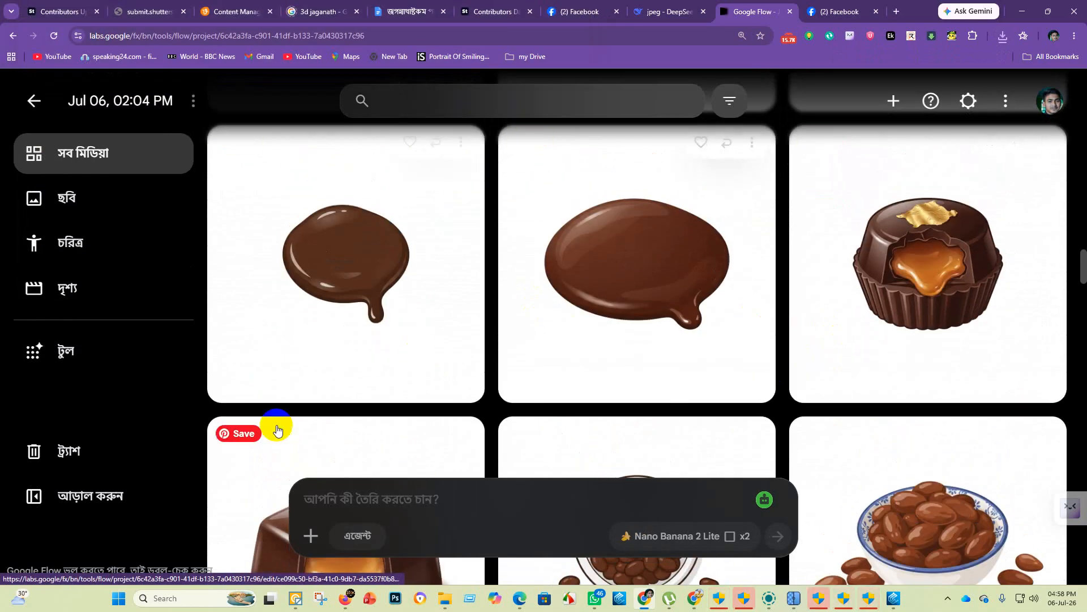
{"action": "scroll", "coordinate": [306, 428], "scroll_direction": "down", "scroll_amount": 3}
{"action": "scroll", "coordinate": [963, 255], "scroll_direction": "up", "scroll_amount": 4}
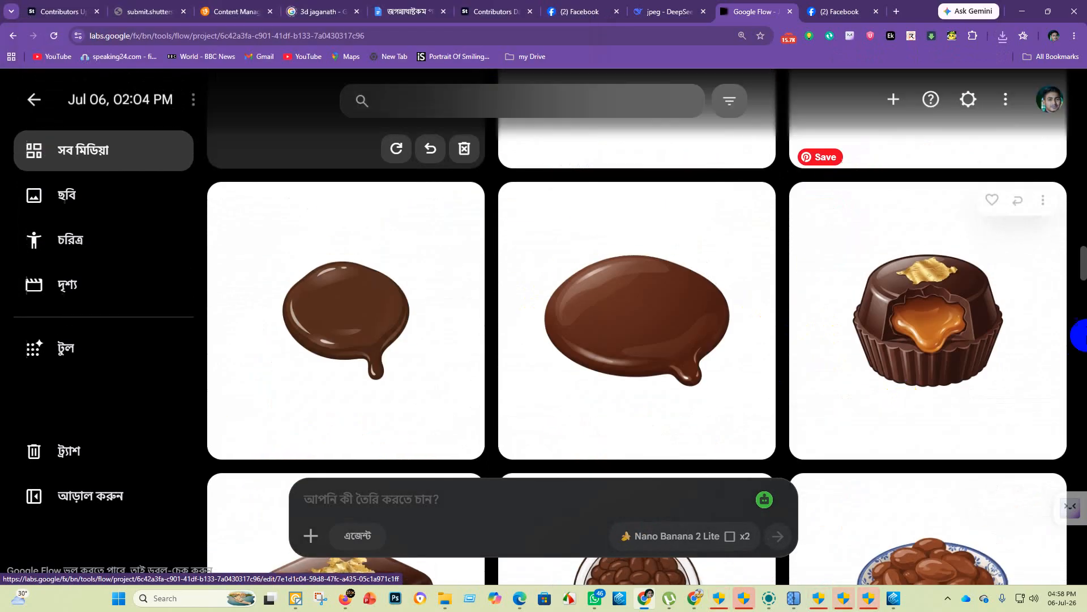
{"action": "left_click", "coordinate": [1044, 206]}
{"action": "mouse_move", "coordinate": [924, 313]}
{"action": "left_click", "coordinate": [736, 335]}
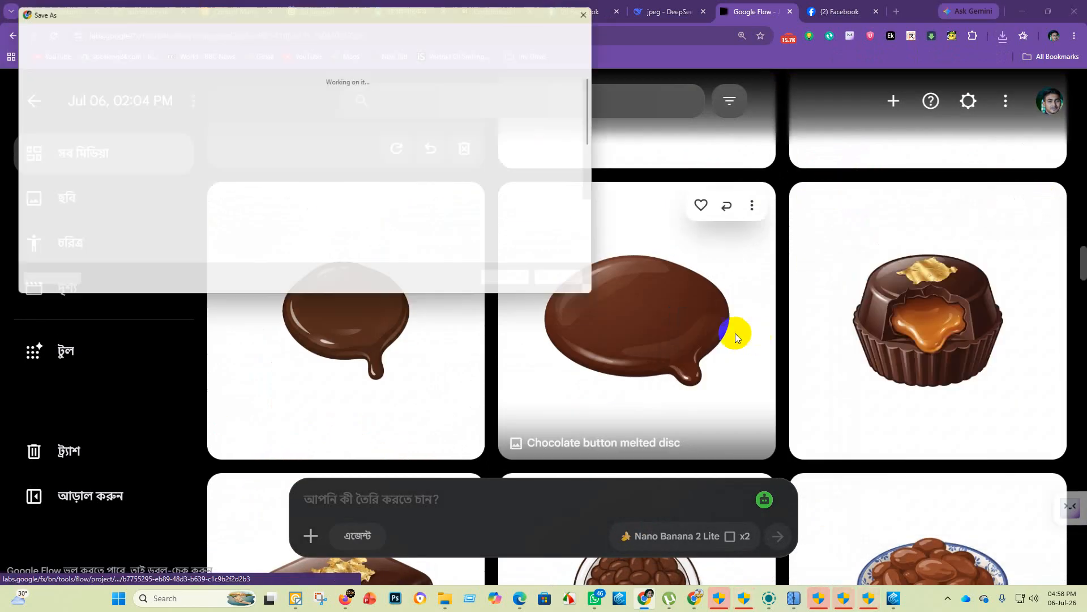
{"action": "left_click", "coordinate": [514, 285]}
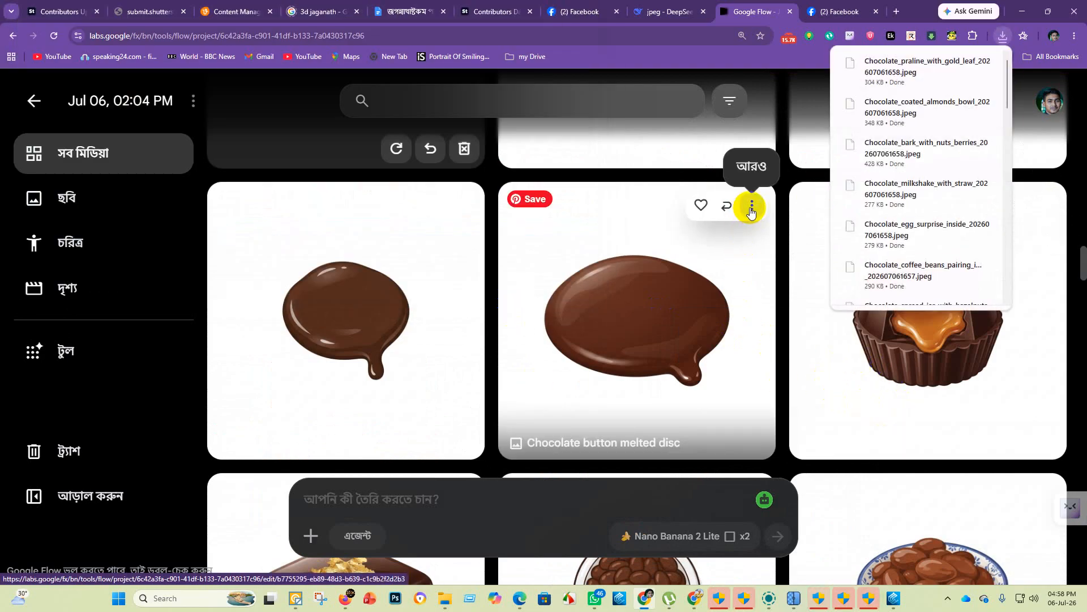
Step: Download the larger, wide oval version of the melted chocolate button disc at 1K and save it in folder 40
{"action": "left_click", "coordinate": [752, 207]}
{"action": "left_click", "coordinate": [794, 320]}
{"action": "left_click", "coordinate": [935, 326]}
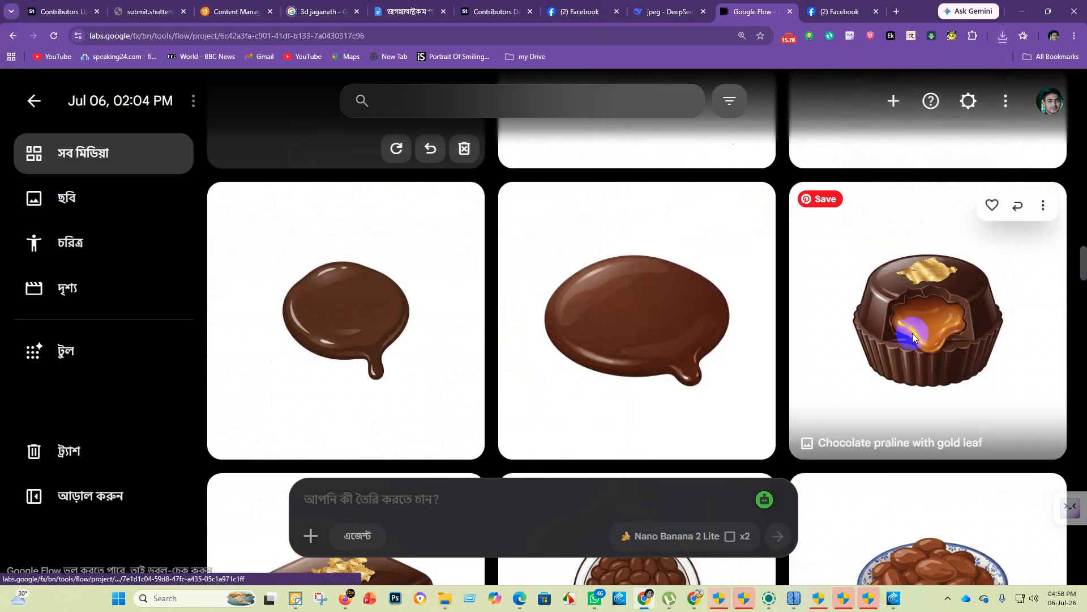
{"action": "left_click", "coordinate": [523, 285]}
Step: Download the layered chocolate wafer bar image with two equal halves and no crumbs at 1K and save it in folder 40
{"action": "scroll", "coordinate": [790, 376], "scroll_direction": "up", "scroll_amount": 4}
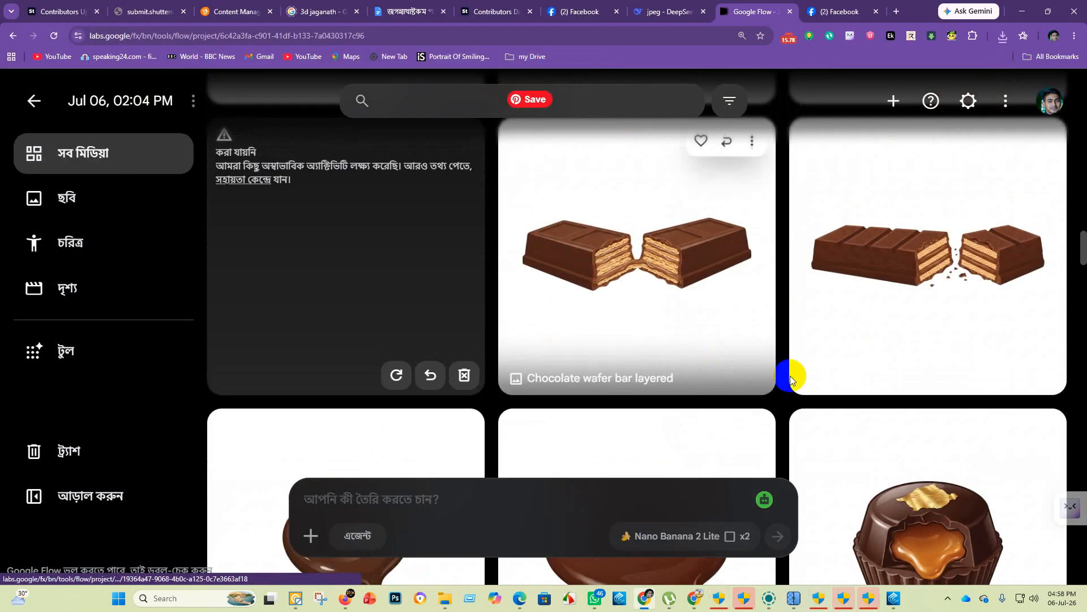
{"action": "scroll", "coordinate": [946, 365], "scroll_direction": "up", "scroll_amount": 1}
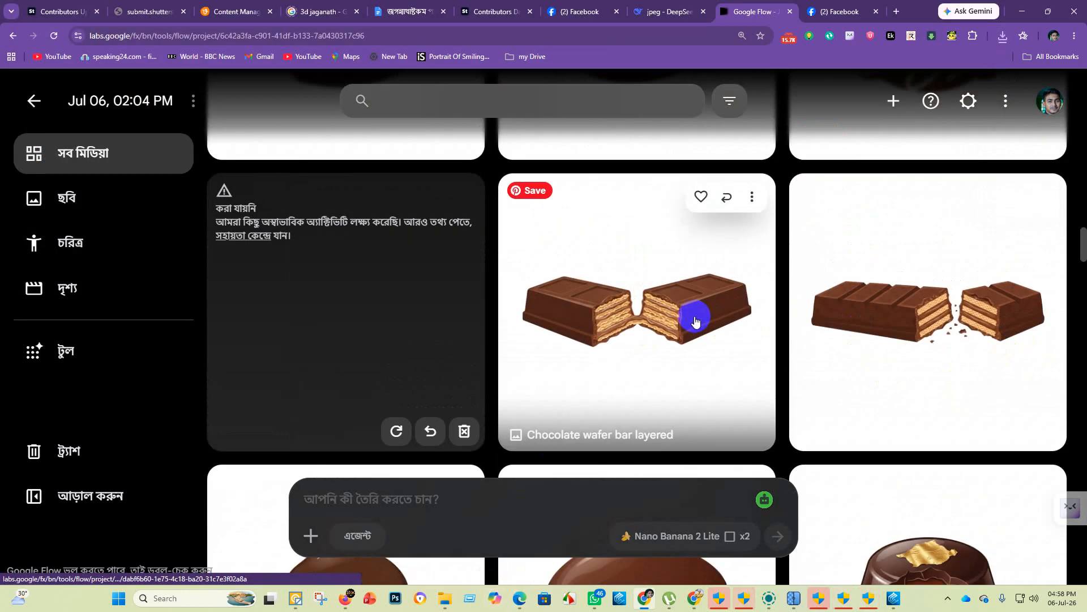
{"action": "left_click", "coordinate": [753, 203]}
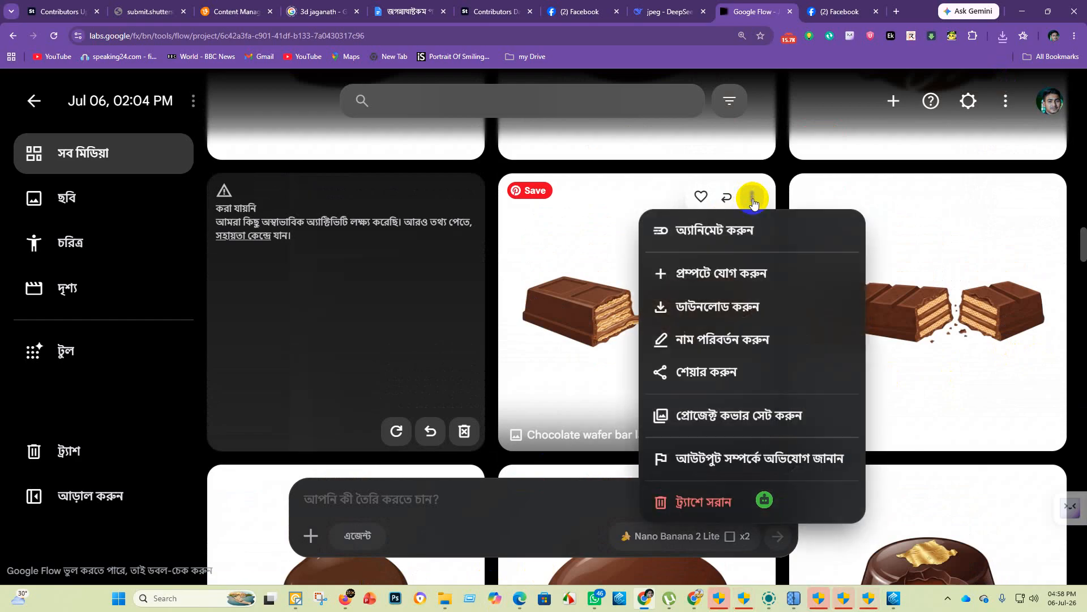
{"action": "mouse_move", "coordinate": [736, 306]}
{"action": "left_click", "coordinate": [929, 314]}
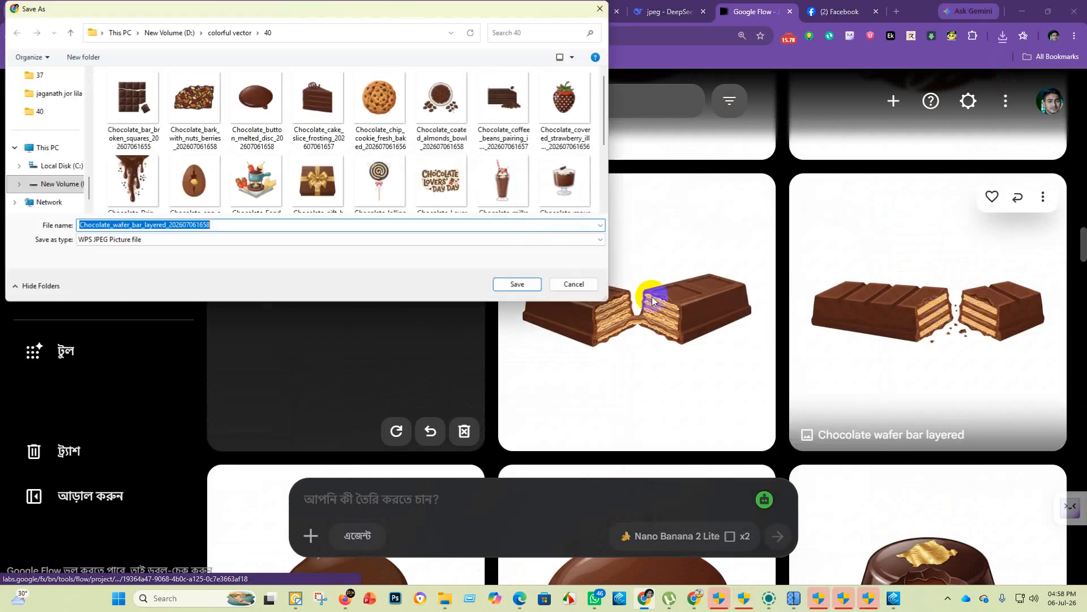
{"action": "left_click", "coordinate": [517, 284]}
Step: Download the chocolate covered pretzel image with white drizzle at 1K and save it in folder 40
{"action": "scroll", "coordinate": [660, 365], "scroll_direction": "up", "scroll_amount": 6}
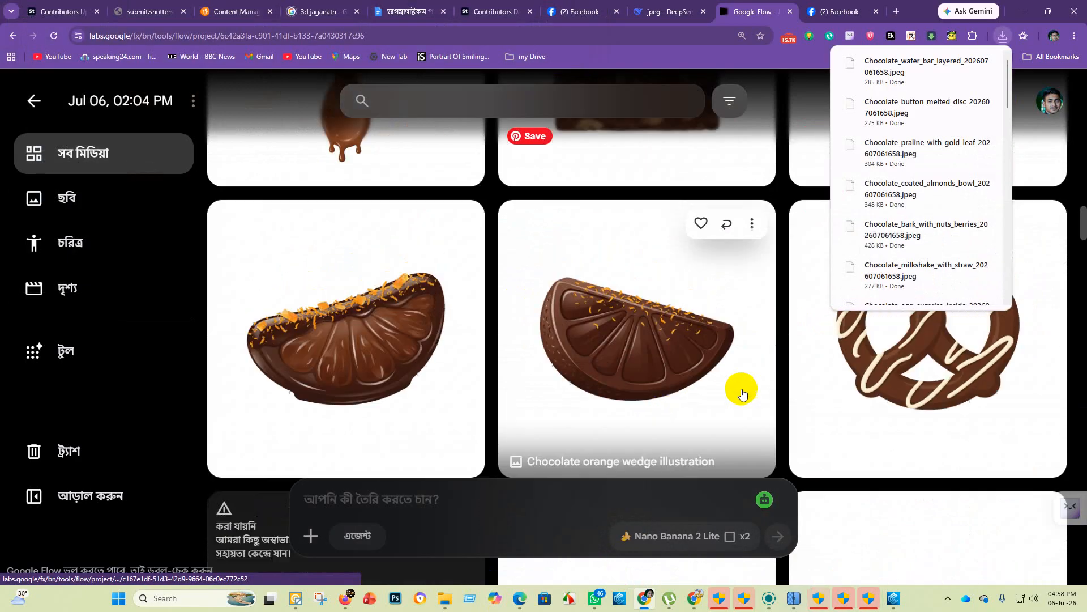
{"action": "scroll", "coordinate": [736, 389], "scroll_direction": "down", "scroll_amount": 2}
{"action": "scroll", "coordinate": [721, 388], "scroll_direction": "up", "scroll_amount": 3}
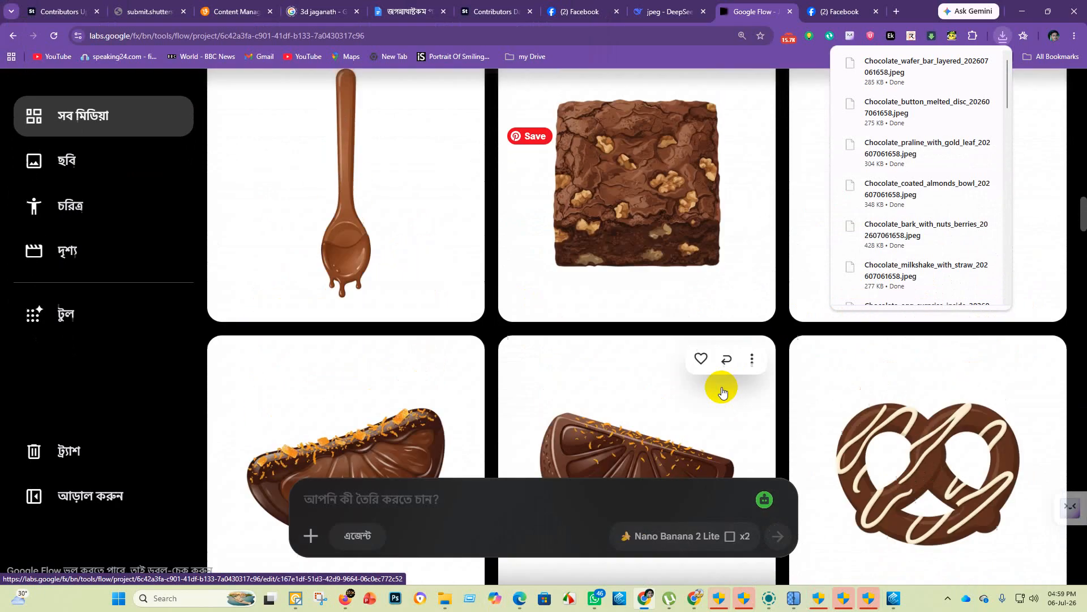
{"action": "left_click", "coordinate": [1043, 356]}
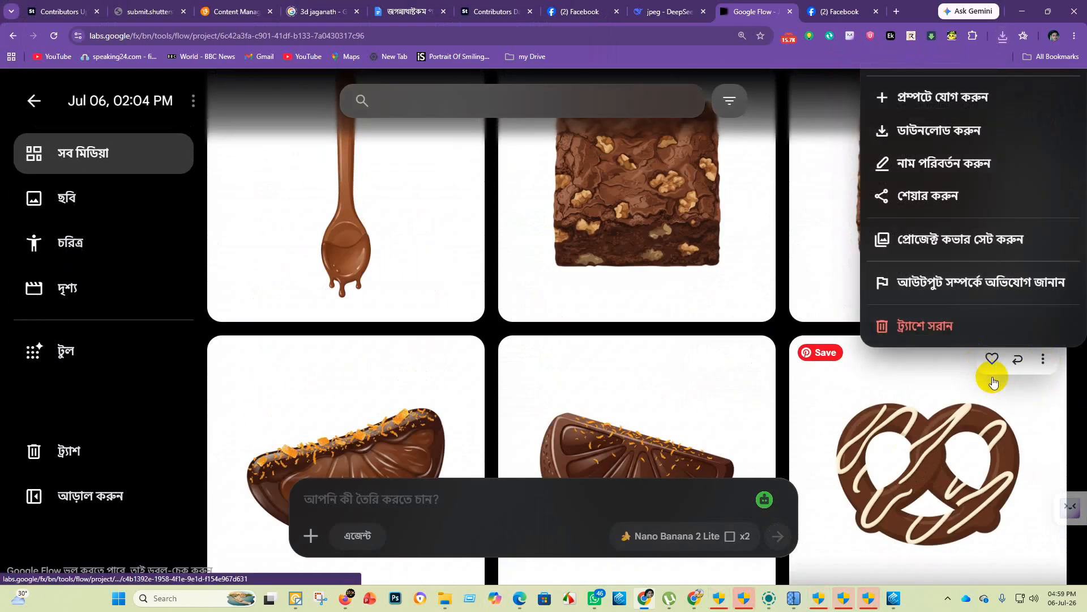
{"action": "left_click", "coordinate": [932, 133]}
{"action": "left_click", "coordinate": [770, 144]}
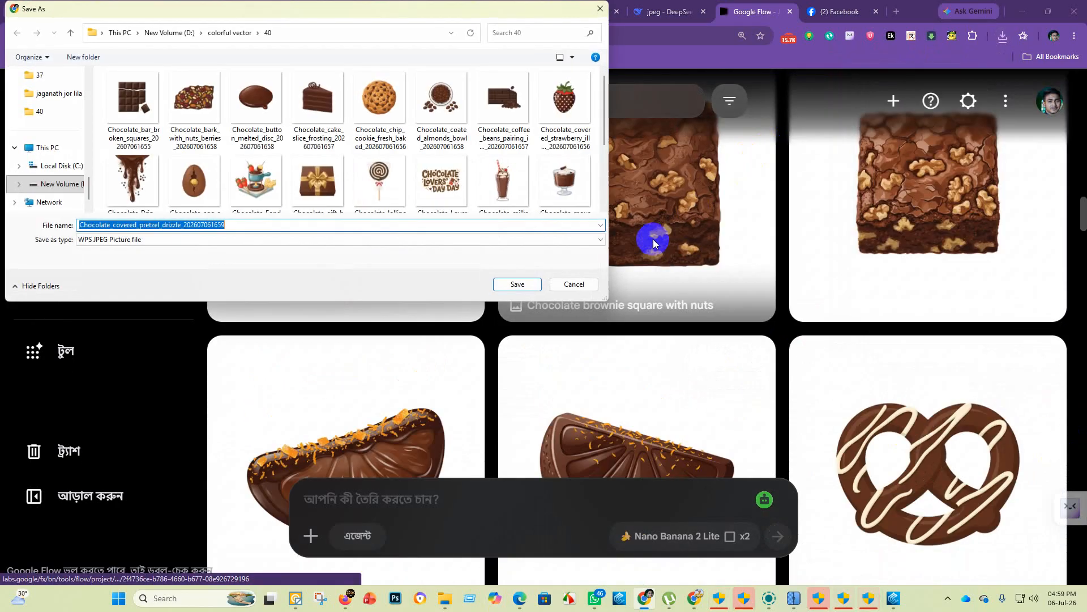
{"action": "left_click", "coordinate": [517, 284]}
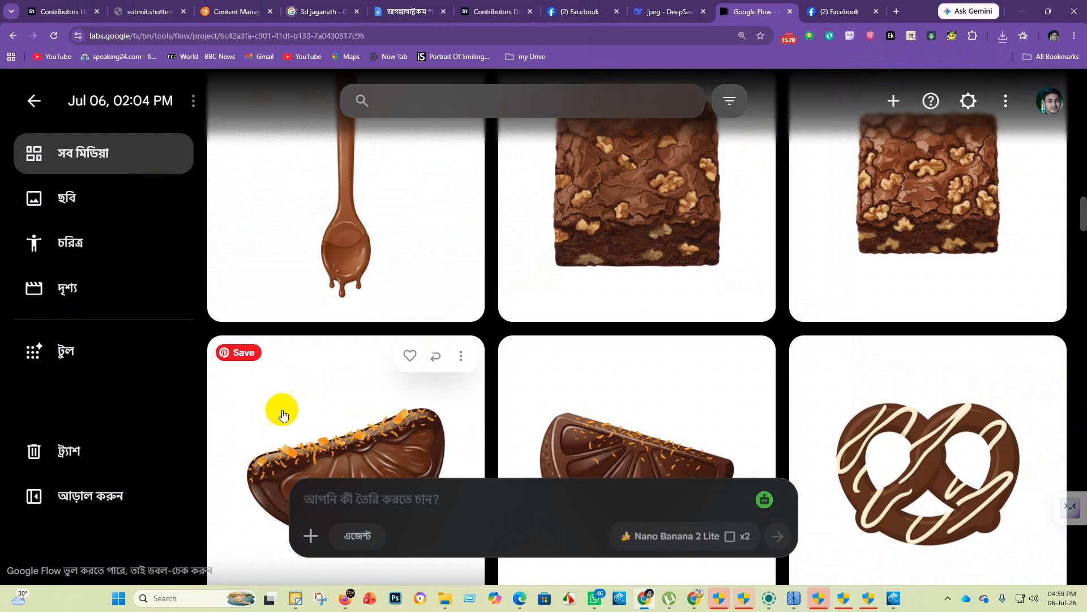
Step: Download the chocolate orange wedge image with clean segments and fine zest at 1K and save it in folder 40
{"action": "scroll", "coordinate": [721, 394], "scroll_direction": "down", "scroll_amount": 3}
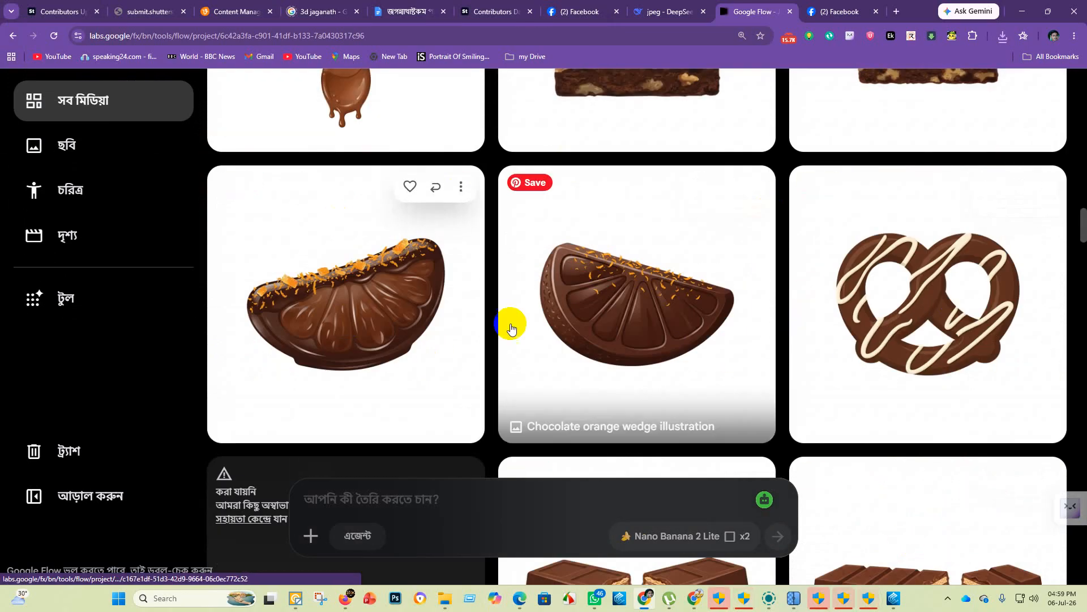
{"action": "left_click", "coordinate": [754, 186]}
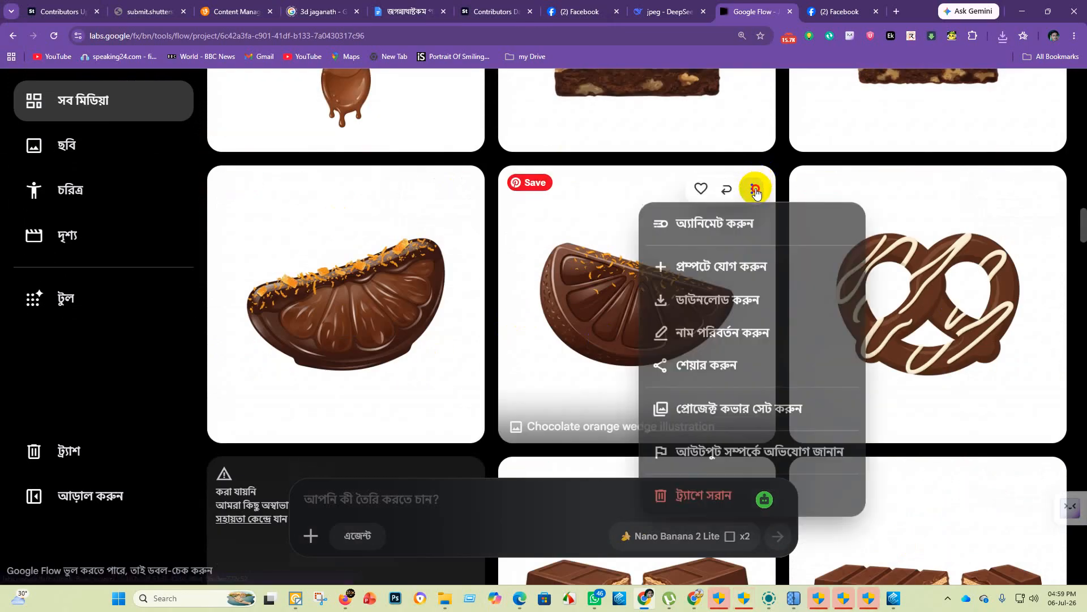
{"action": "mouse_move", "coordinate": [793, 298]}
{"action": "left_click", "coordinate": [973, 309]}
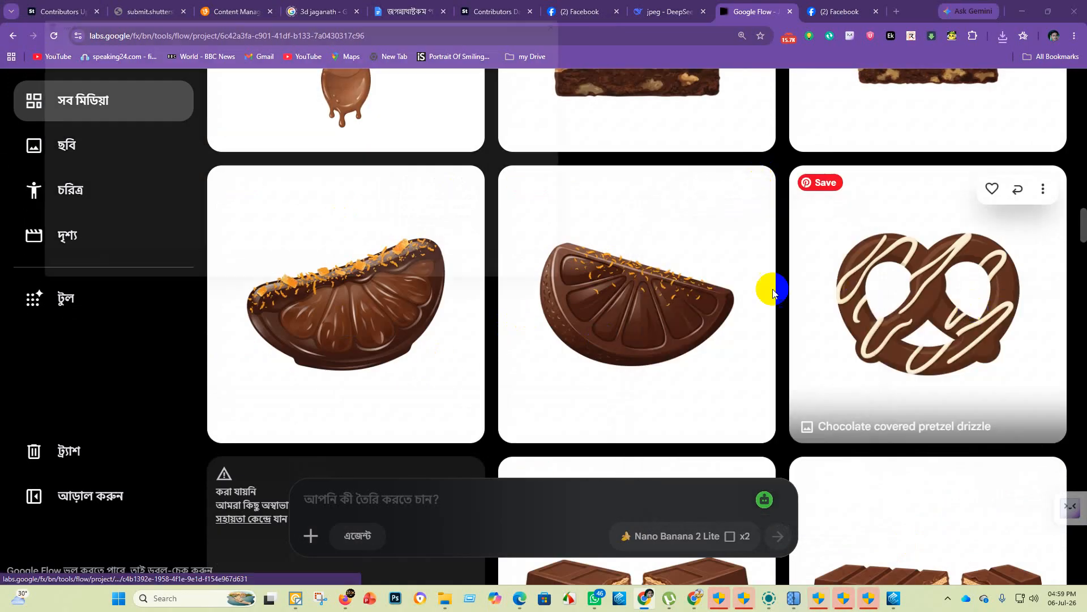
{"action": "left_click", "coordinate": [517, 285]}
Step: Download the larger version of the chocolate brownie square with nuts at 1K and save it in folder 40
{"action": "scroll", "coordinate": [711, 317], "scroll_direction": "down", "scroll_amount": 5}
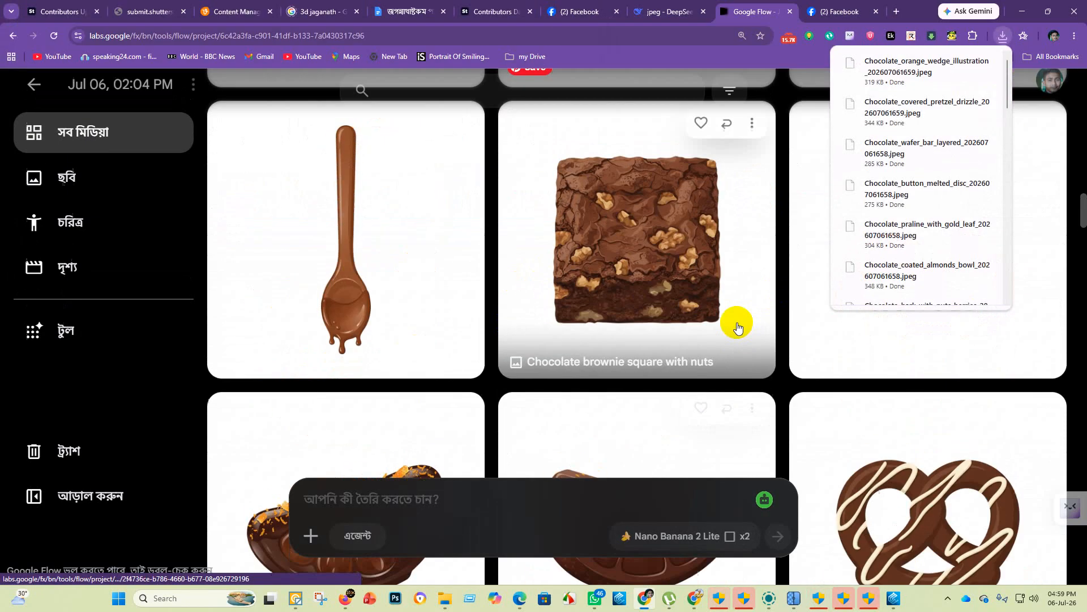
{"action": "scroll", "coordinate": [701, 330], "scroll_direction": "down", "scroll_amount": 2}
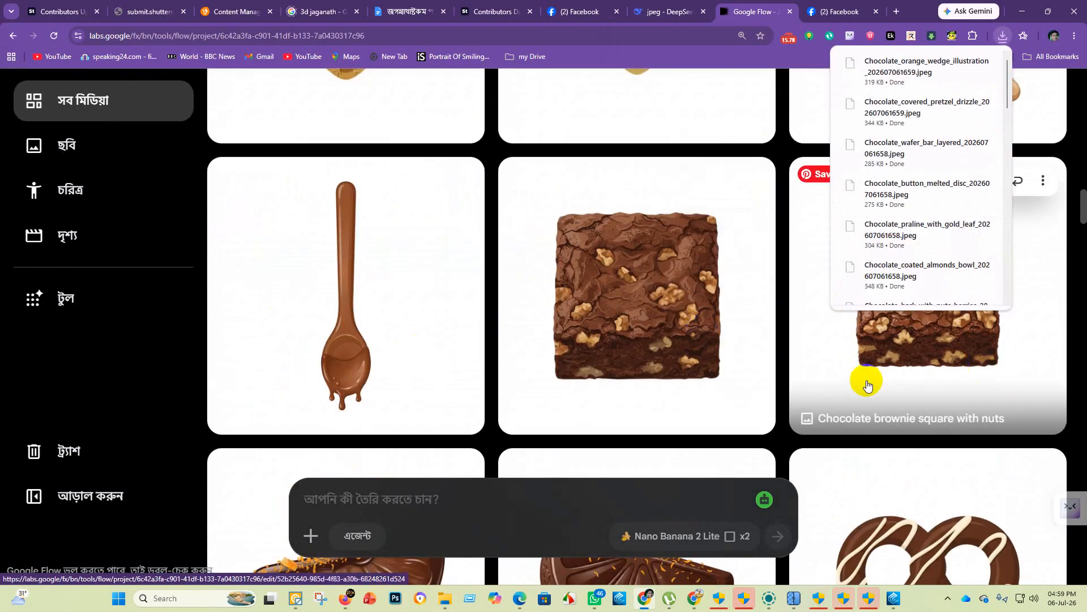
{"action": "scroll", "coordinate": [864, 381], "scroll_direction": "up", "scroll_amount": 2}
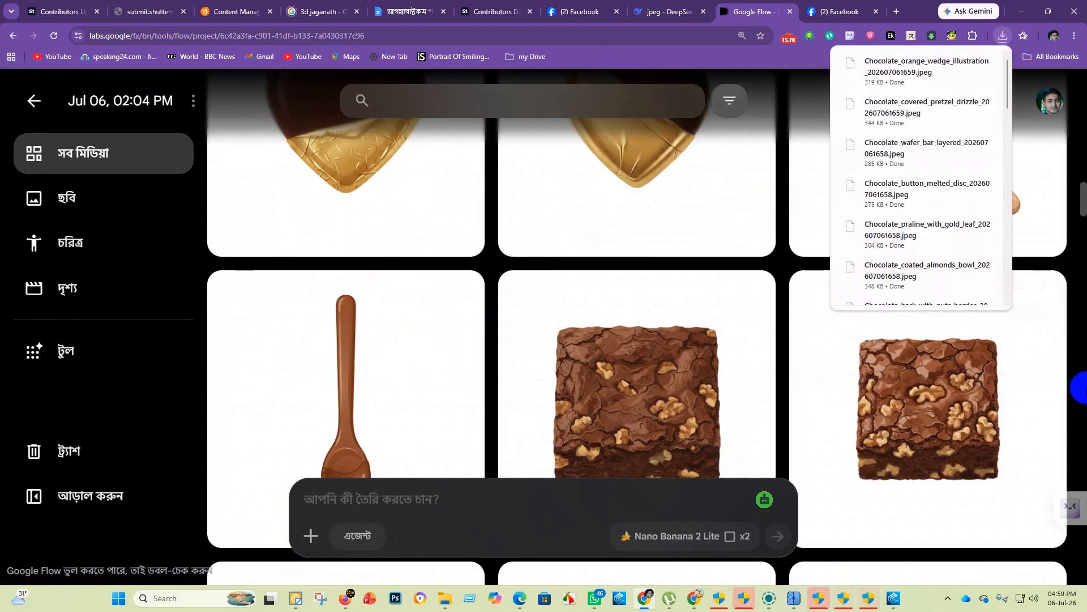
{"action": "scroll", "coordinate": [740, 378], "scroll_direction": "down", "scroll_amount": 3}
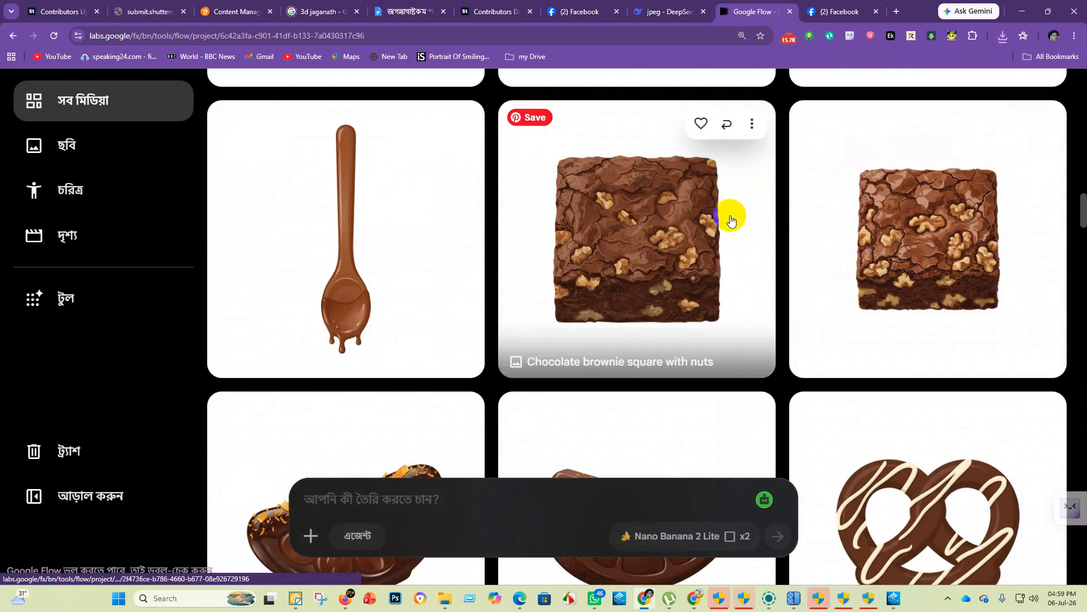
{"action": "left_click", "coordinate": [751, 135]}
{"action": "mouse_move", "coordinate": [725, 238]}
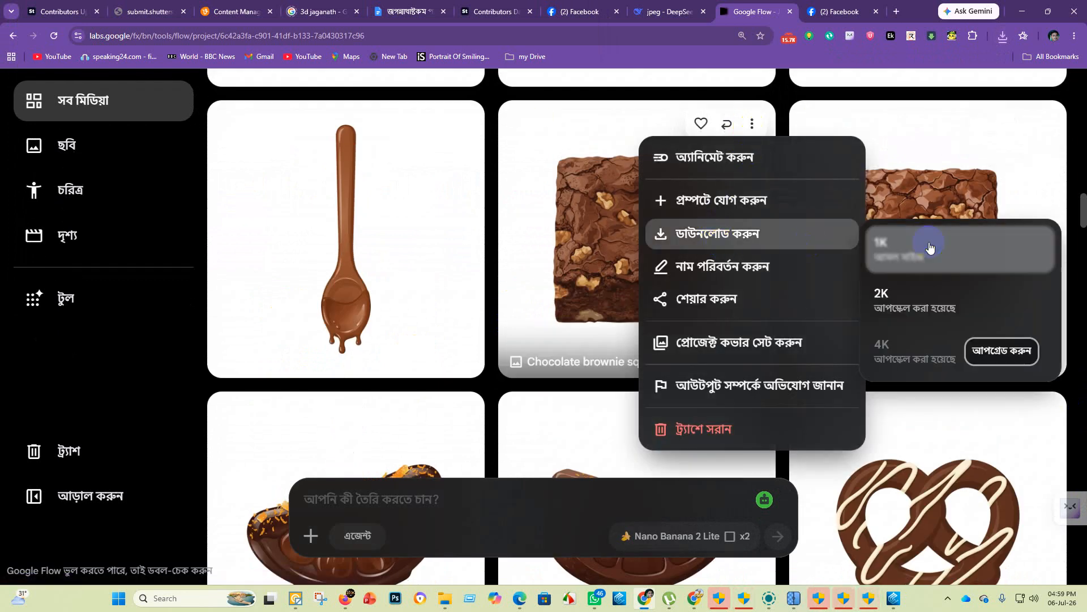
{"action": "left_click", "coordinate": [926, 240]}
{"action": "left_click", "coordinate": [514, 284]}
Step: Download the diagonal chocolate stirring spoon image with the wooden handle at 1K and save it in folder 40
{"action": "scroll", "coordinate": [573, 322], "scroll_direction": "up", "scroll_amount": 5}
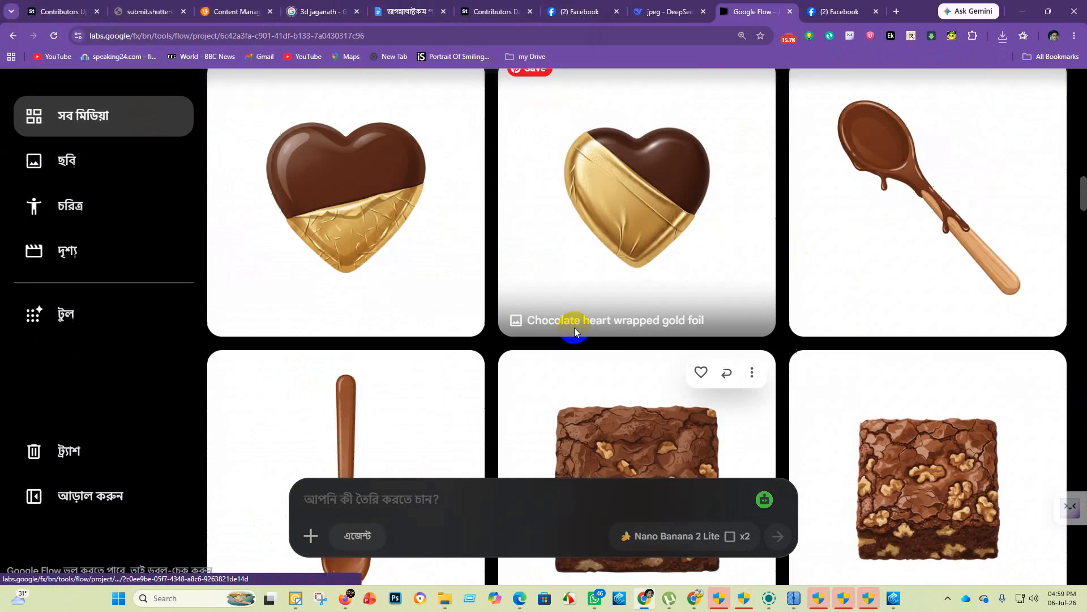
{"action": "scroll", "coordinate": [649, 332], "scroll_direction": "up", "scroll_amount": 2}
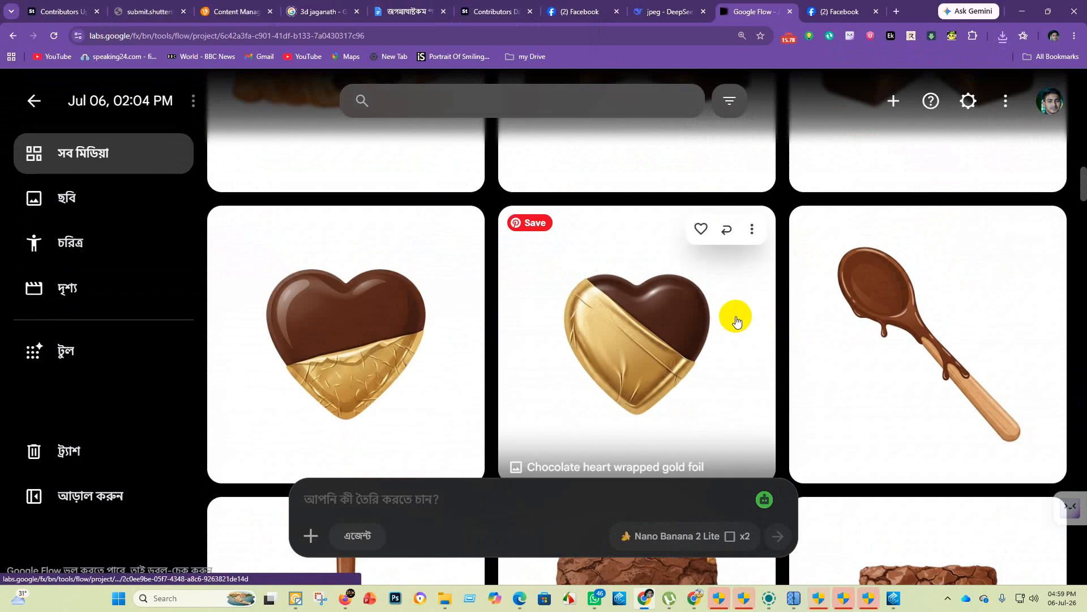
{"action": "scroll", "coordinate": [735, 318], "scroll_direction": "down", "scroll_amount": 6}
{"action": "scroll", "coordinate": [701, 295], "scroll_direction": "up", "scroll_amount": 2}
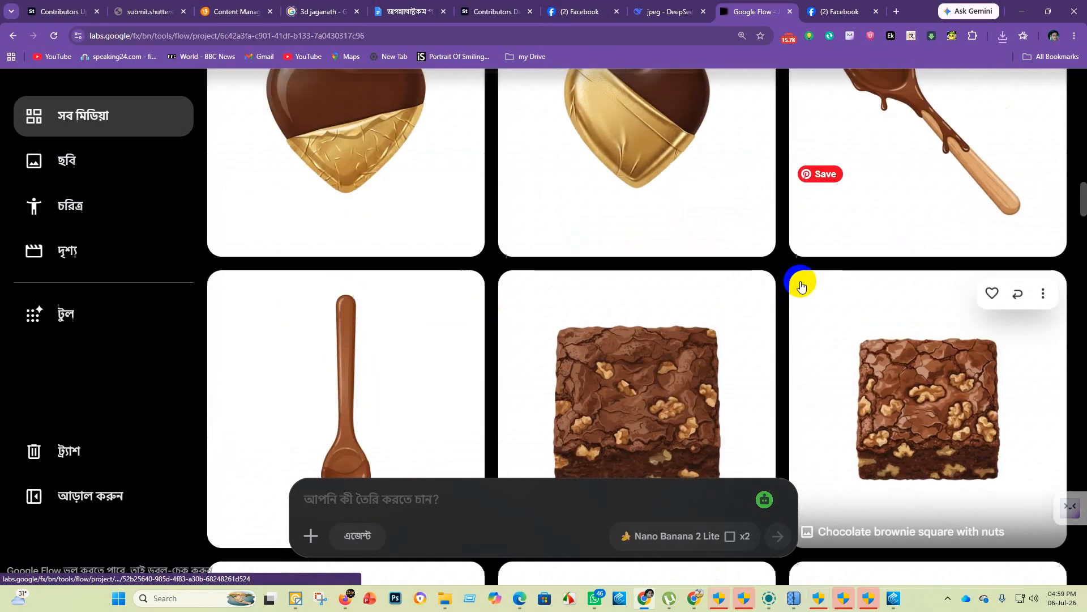
{"action": "scroll", "coordinate": [801, 285], "scroll_direction": "up", "scroll_amount": 3}
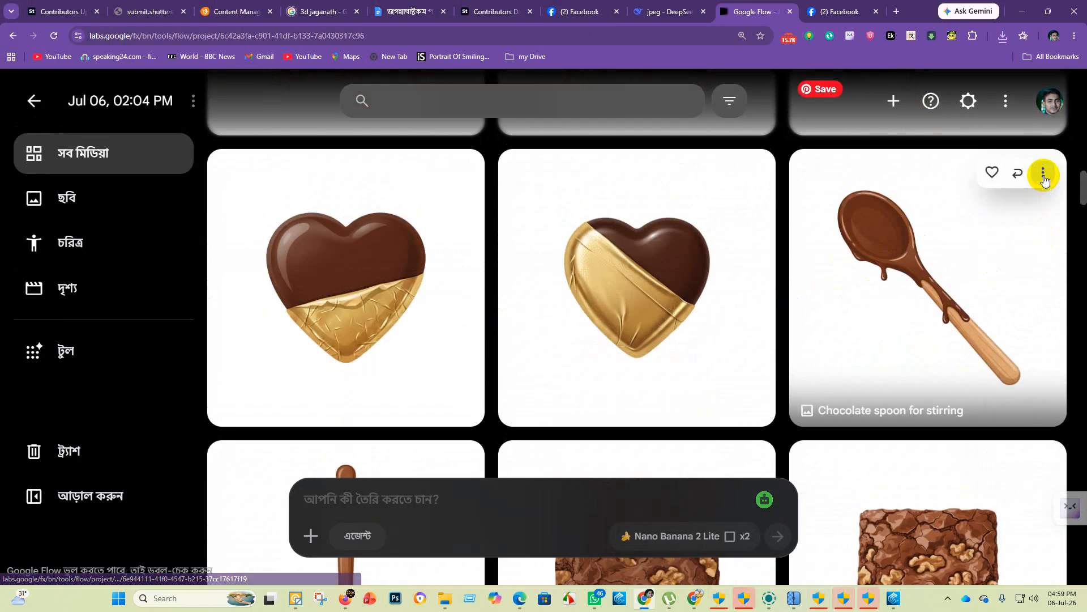
{"action": "left_click", "coordinate": [1044, 177]}
{"action": "left_click", "coordinate": [960, 255]}
{"action": "left_click", "coordinate": [756, 285]}
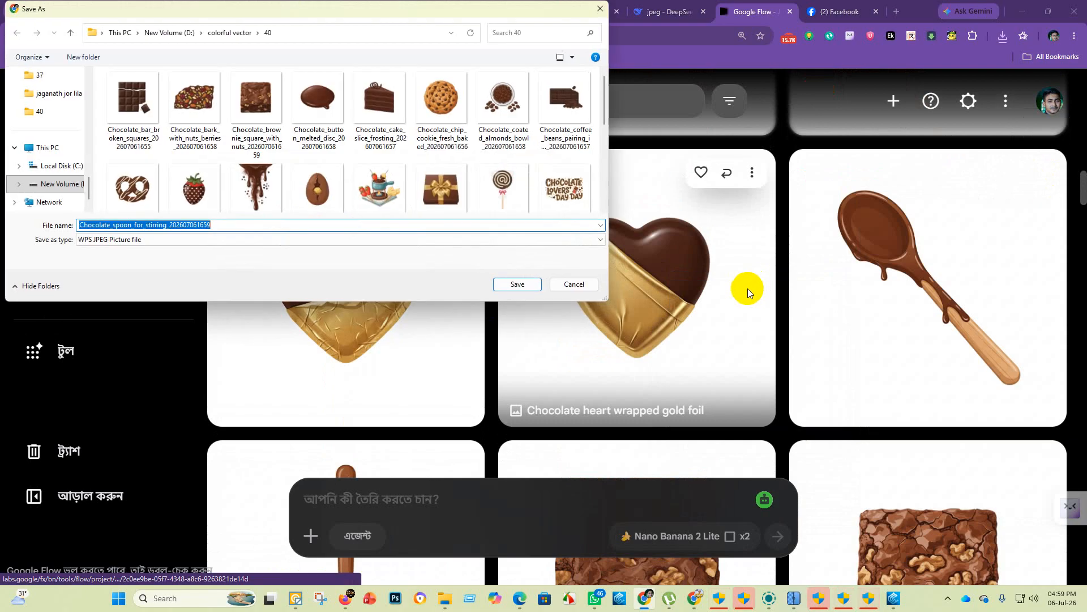
{"action": "left_click", "coordinate": [518, 284]}
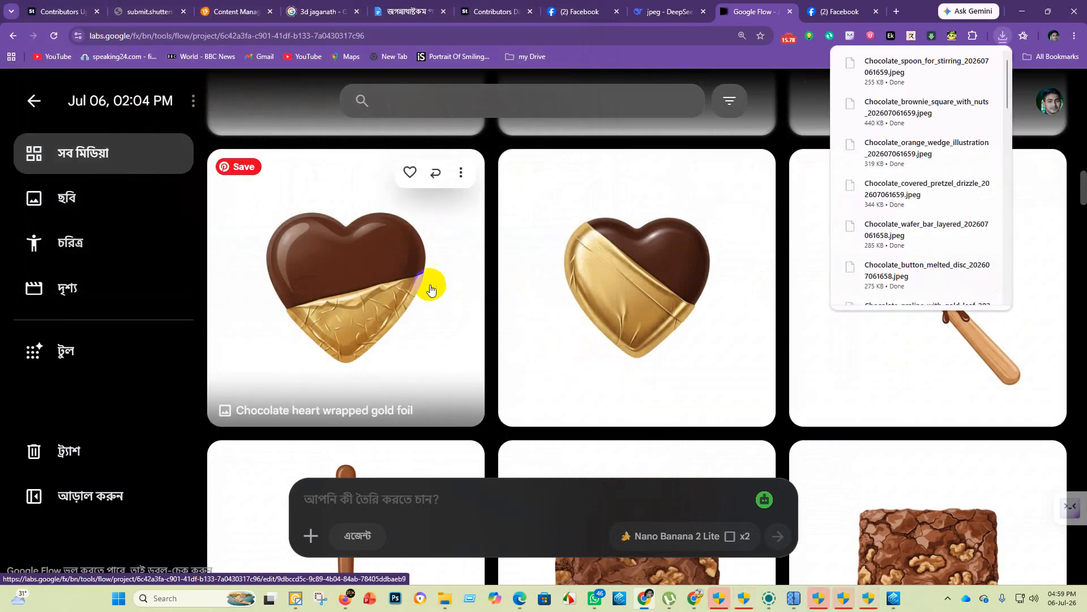
Step: Download the chocolate heart image with gold foil around its lower part at 1K and save it in folder 40
{"action": "left_click", "coordinate": [466, 178]}
{"action": "left_click", "coordinate": [466, 284]}
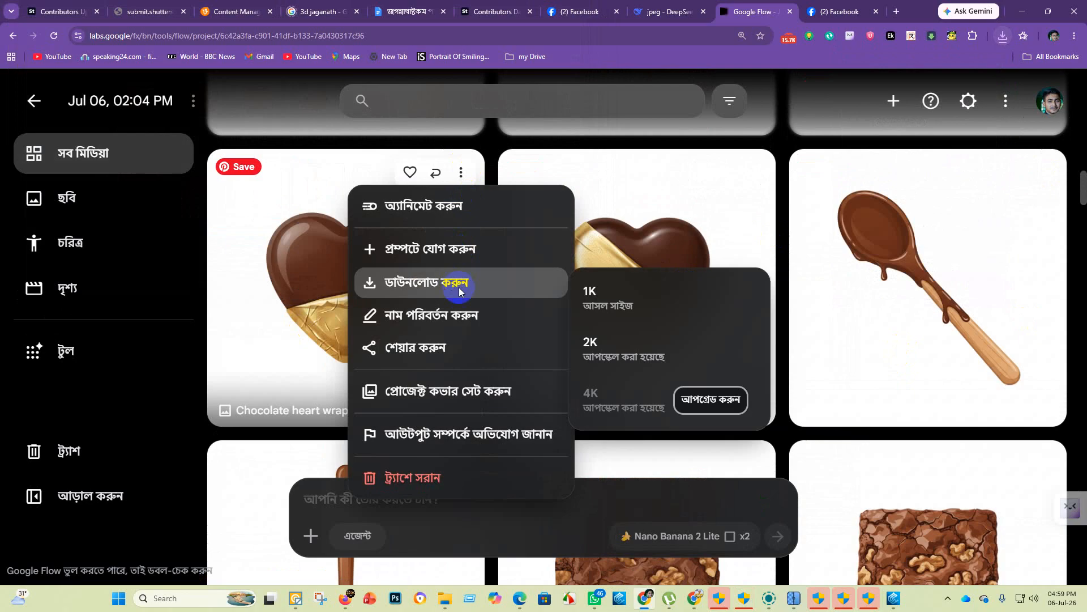
{"action": "left_click", "coordinate": [663, 296]}
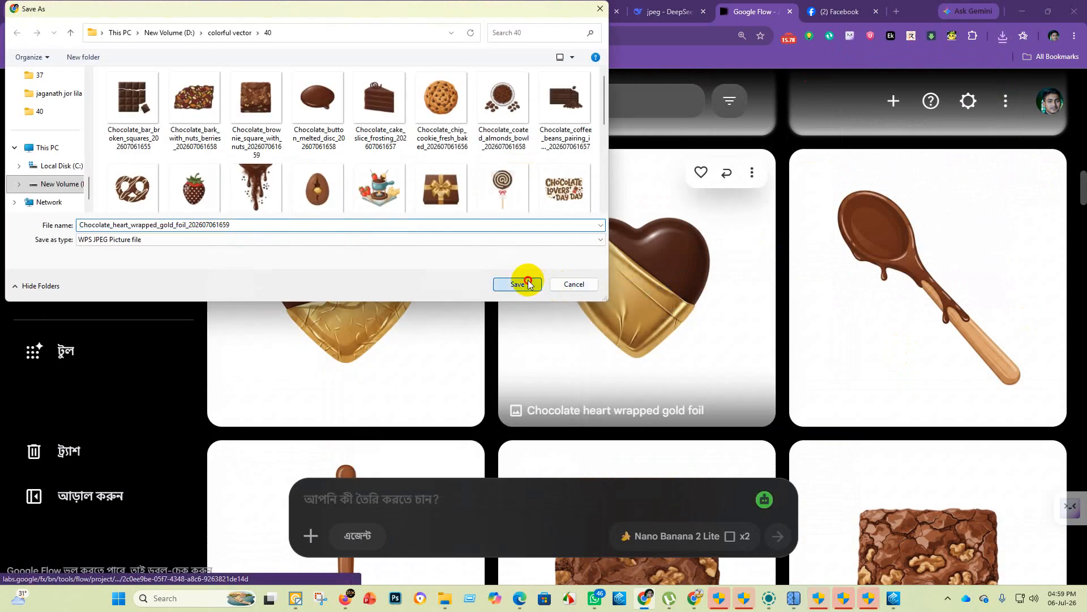
{"action": "left_click", "coordinate": [528, 284]}
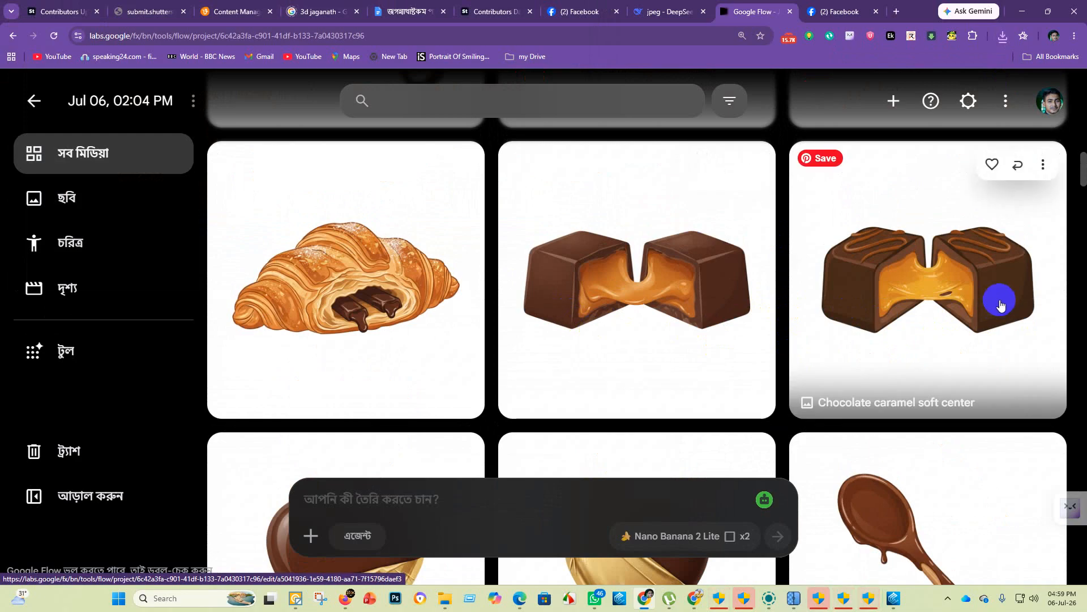
Step: Download the caramel soft center chocolate image with drizzled tops at 1K and save it in folder 40
{"action": "left_click", "coordinate": [1043, 167]}
{"action": "mouse_move", "coordinate": [940, 274]}
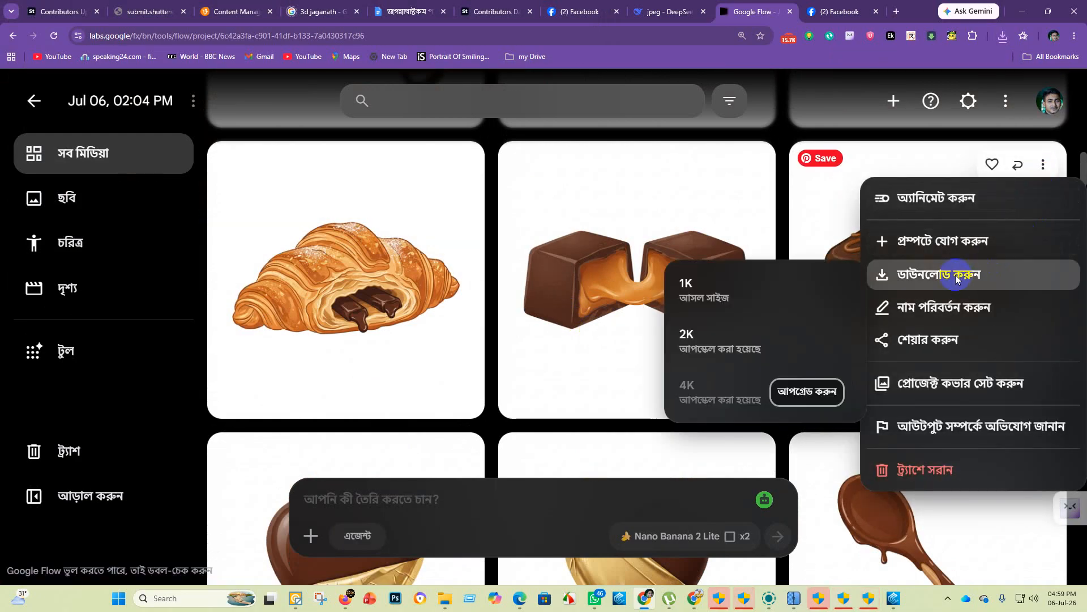
{"action": "left_click", "coordinate": [736, 278]}
{"action": "left_click", "coordinate": [518, 279]}
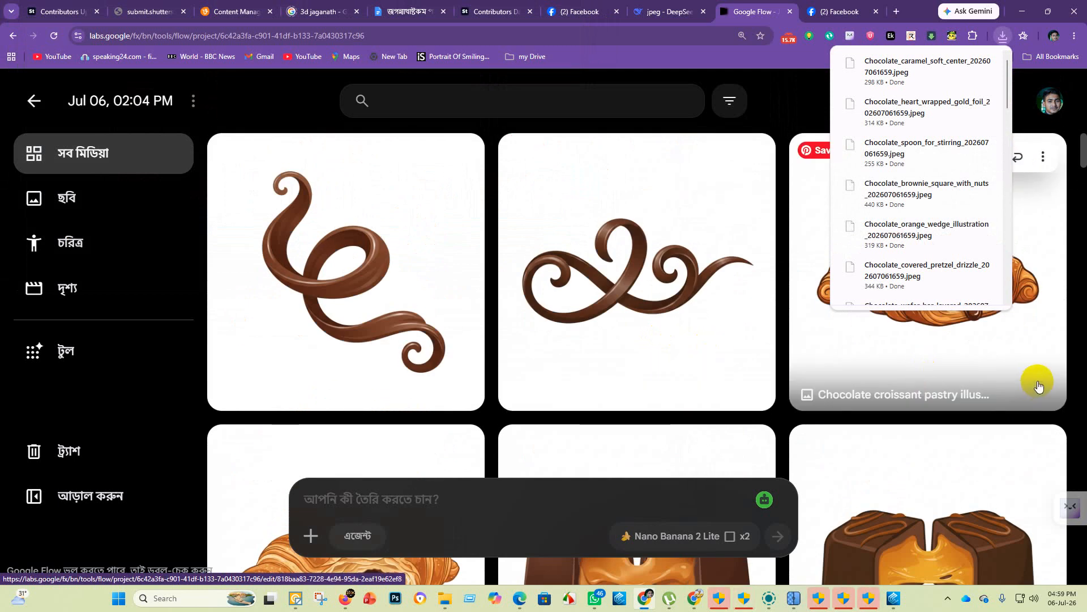
Step: Compare the croissant versions, download the boldly outlined one with melted chocolate filling at 1K, and save it in folder 40
{"action": "scroll", "coordinate": [1070, 241], "scroll_direction": "down", "scroll_amount": 8}
{"action": "scroll", "coordinate": [1031, 257], "scroll_direction": "up", "scroll_amount": 8}
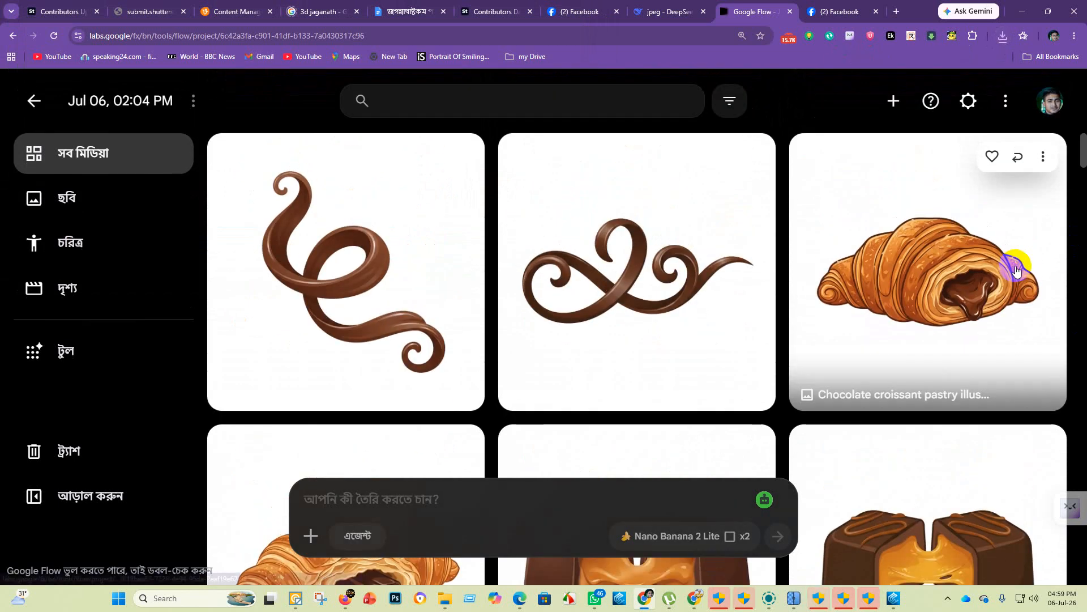
{"action": "scroll", "coordinate": [683, 301], "scroll_direction": "down", "scroll_amount": 1}
{"action": "scroll", "coordinate": [684, 304], "scroll_direction": "down", "scroll_amount": 3}
{"action": "scroll", "coordinate": [830, 298], "scroll_direction": "up", "scroll_amount": 4}
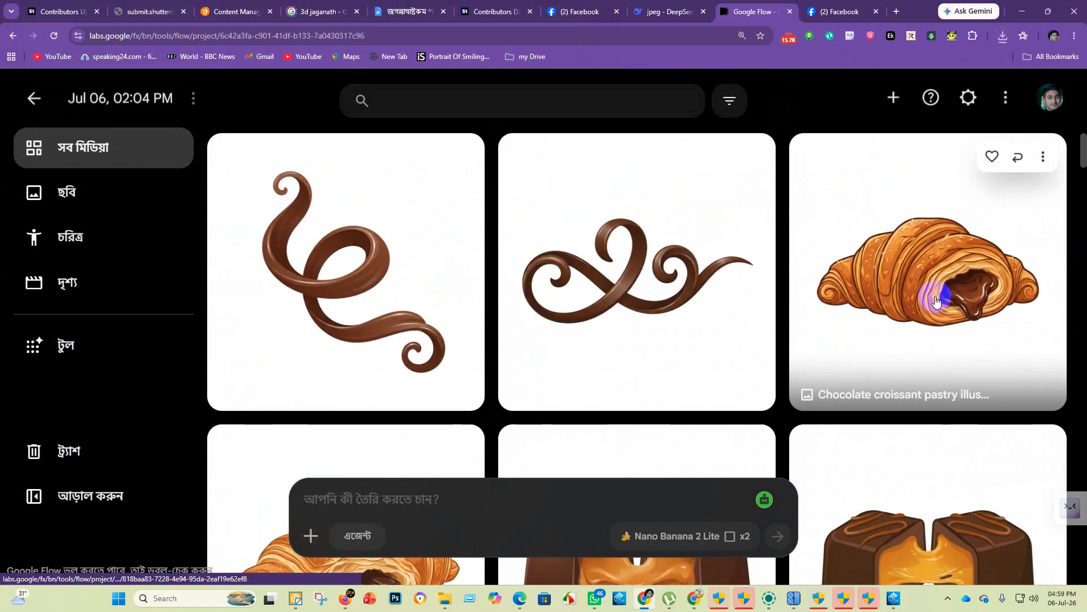
{"action": "left_click", "coordinate": [1044, 158]}
{"action": "mouse_move", "coordinate": [962, 262]}
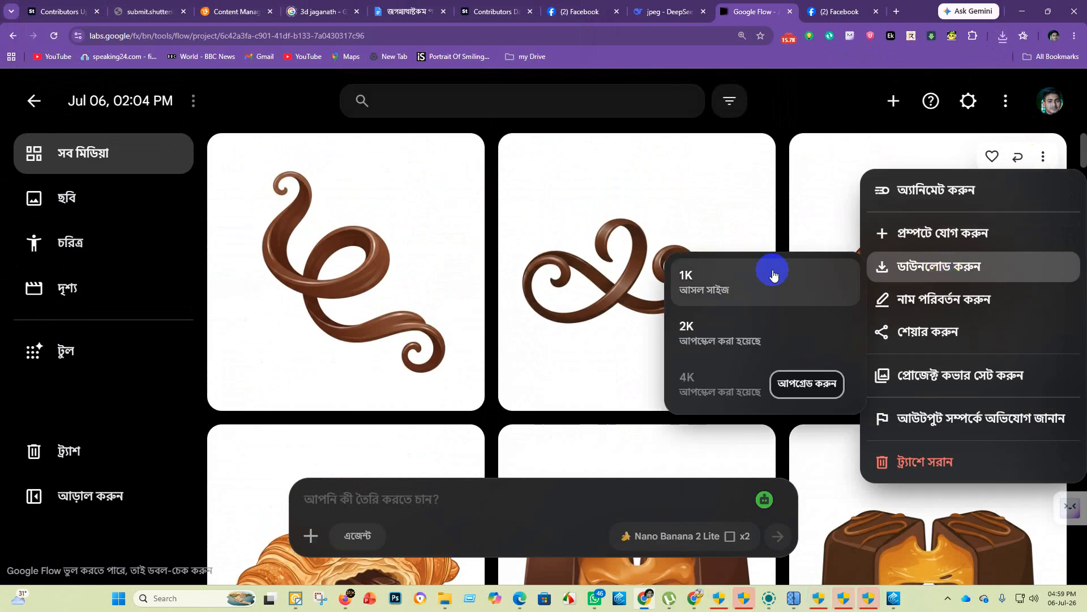
{"action": "left_click", "coordinate": [772, 274]}
{"action": "left_click", "coordinate": [516, 284]}
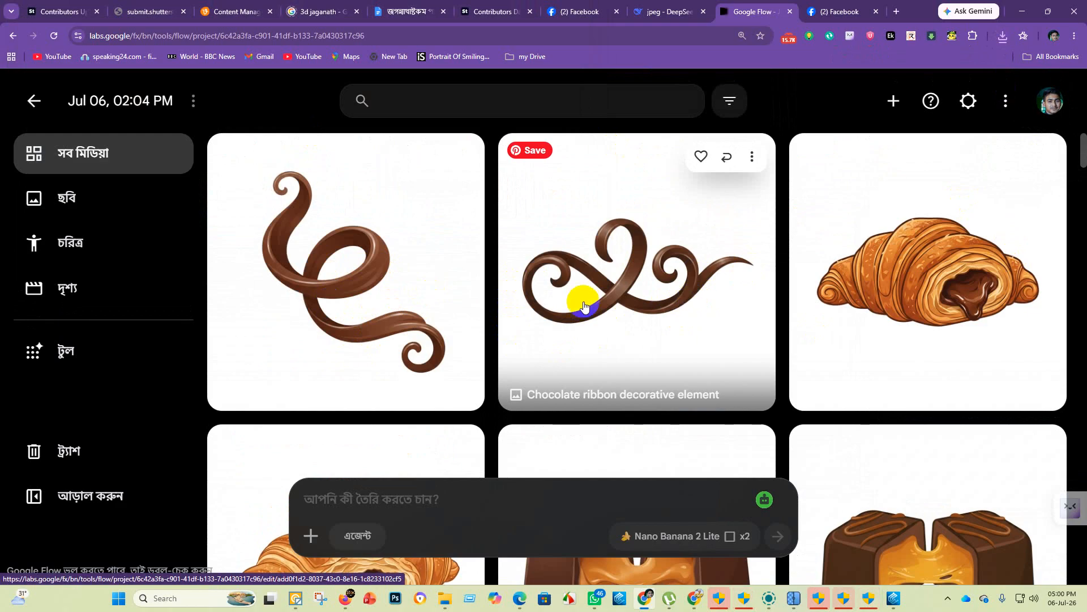
Step: Download the horizontal chocolate ribbon image with the looping swirls at 1K and save it in folder 40
{"action": "left_click", "coordinate": [752, 159]}
{"action": "mouse_move", "coordinate": [748, 262]}
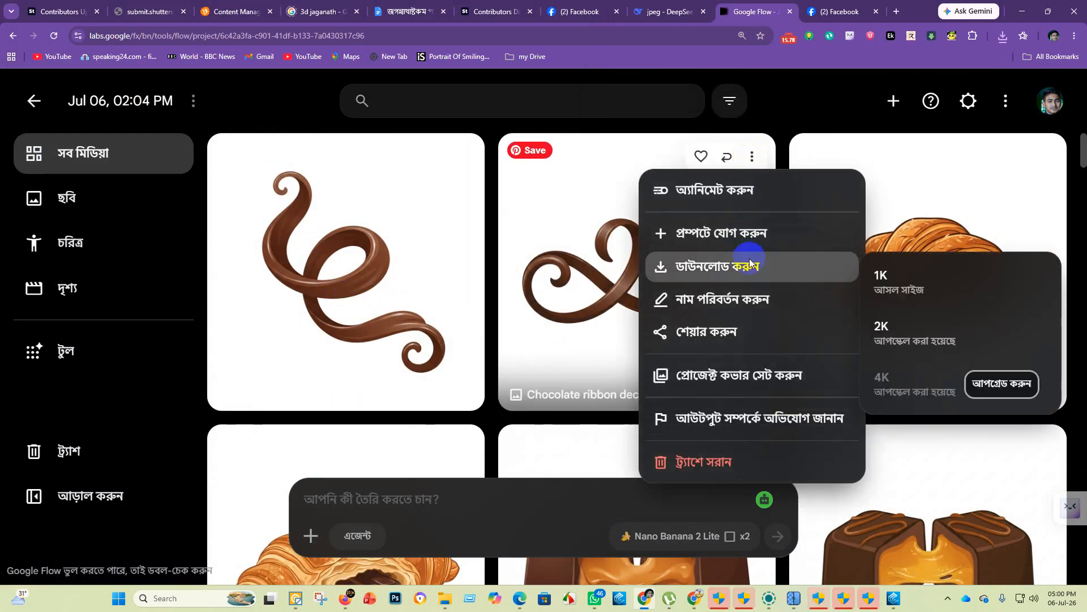
{"action": "left_click", "coordinate": [905, 273]}
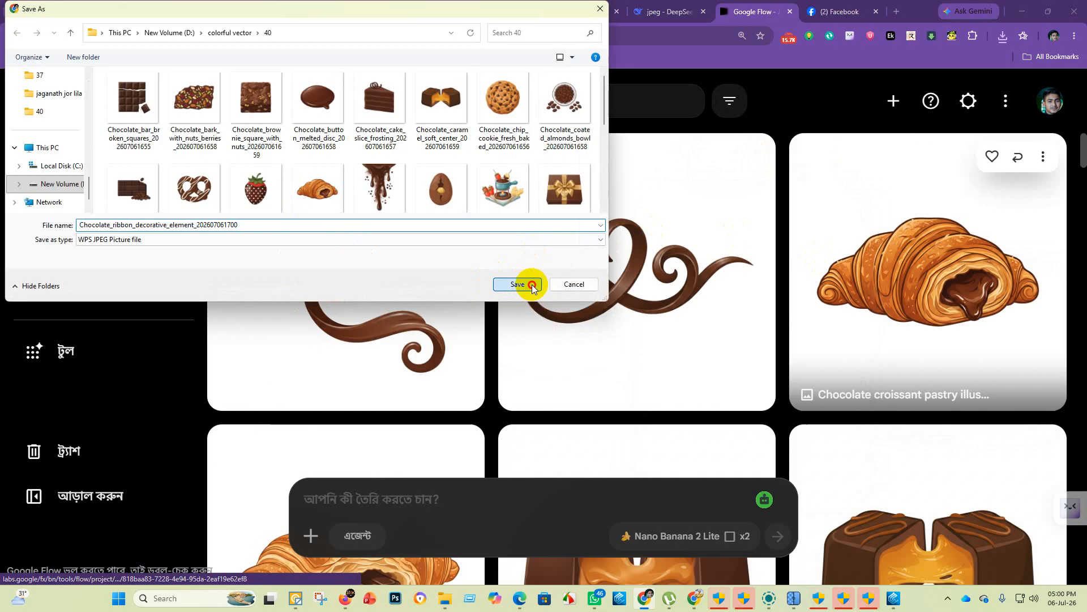
{"action": "left_click", "coordinate": [533, 286]}
Step: Switch to the DeepSeek jpeg chat and send the request "10 more quinick" for additional illustration prompts
{"action": "left_click", "coordinate": [669, 11]}
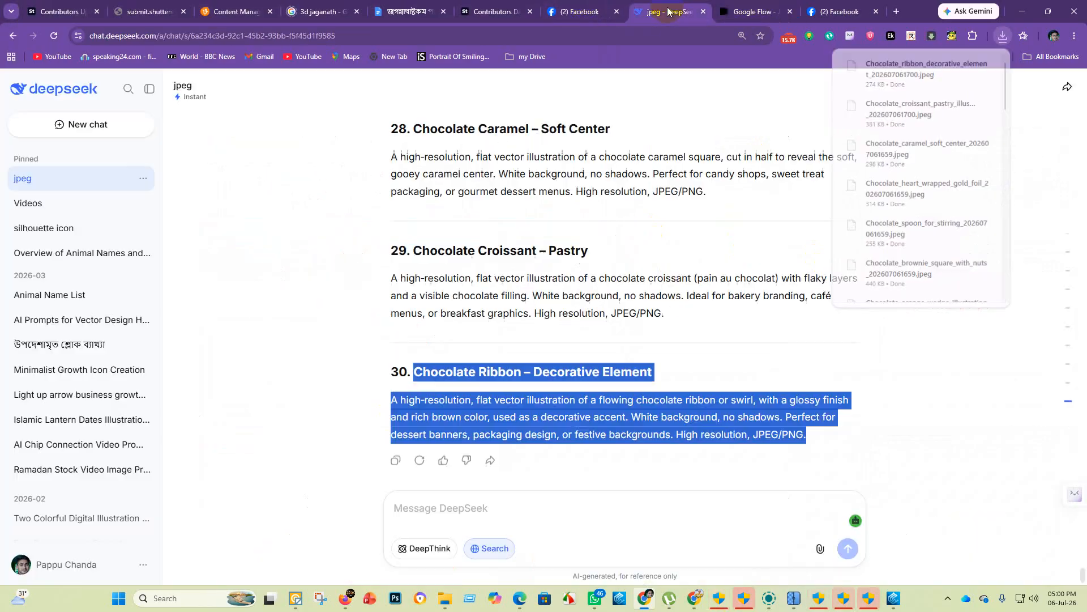
{"action": "left_click", "coordinate": [509, 515]}
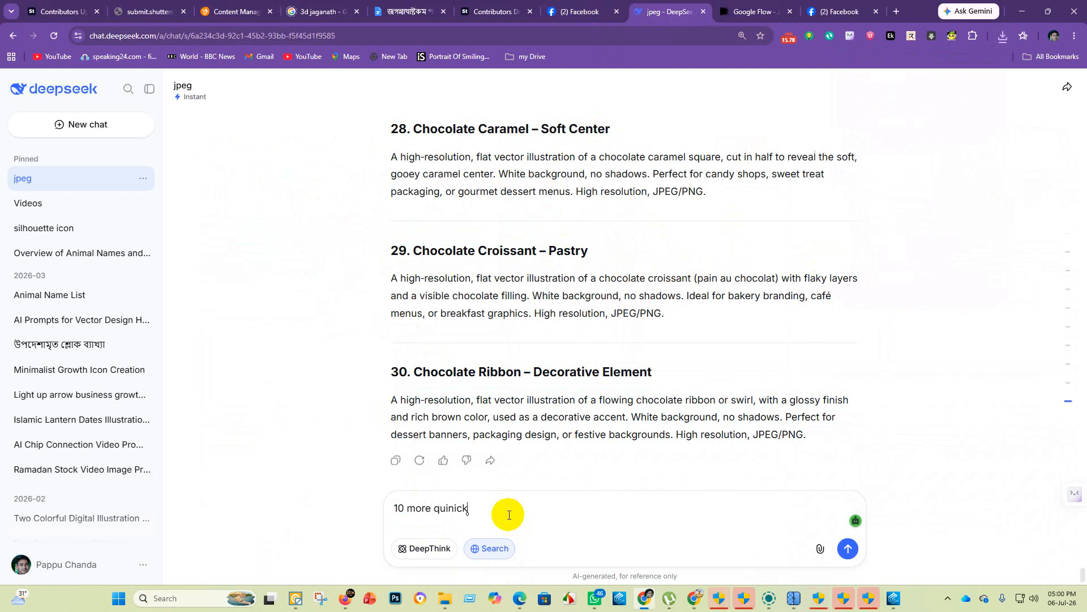
{"action": "key", "text": "Return"}
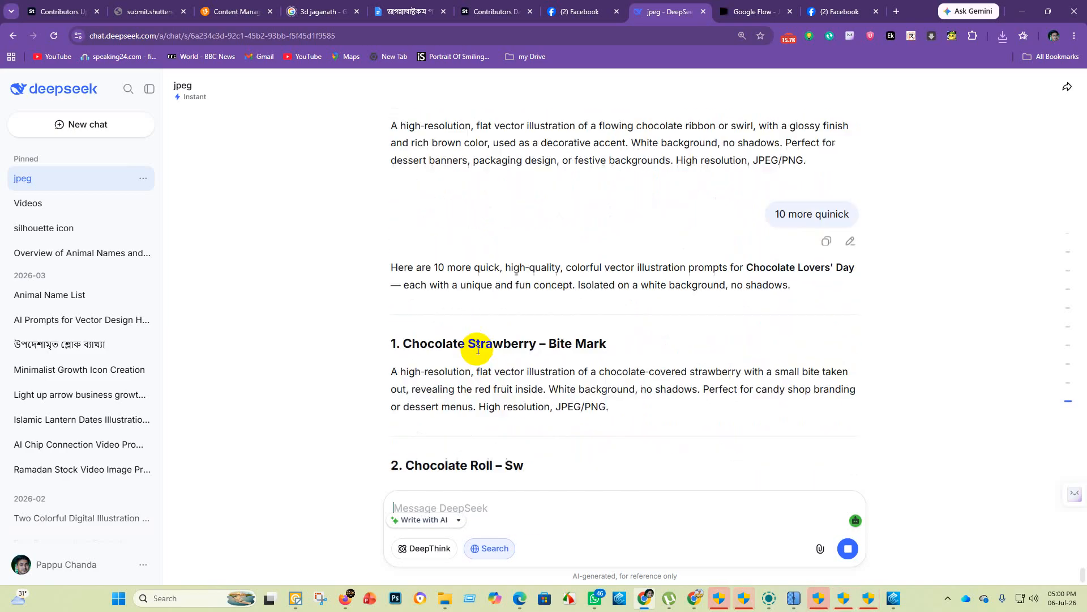
Step: Copy the "Chocolate Strawberry – Bite Mark" prompt from DeepSeek and generate images from it in the Jul 06 Google Flow project
{"action": "scroll", "coordinate": [736, 195], "scroll_direction": "up", "scroll_amount": 3}
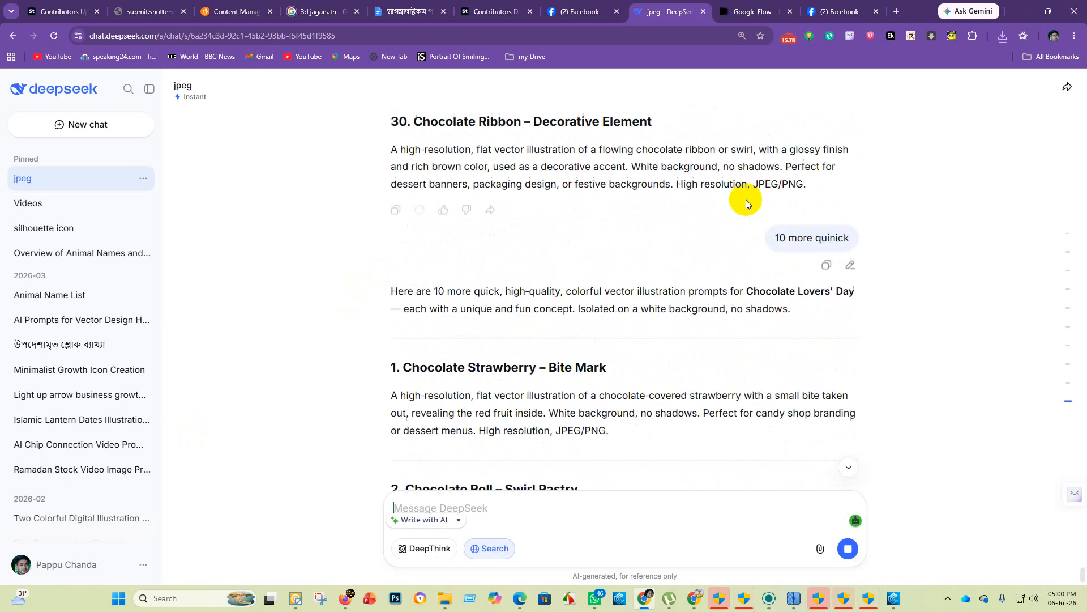
{"action": "scroll", "coordinate": [583, 247], "scroll_direction": "down", "scroll_amount": 2}
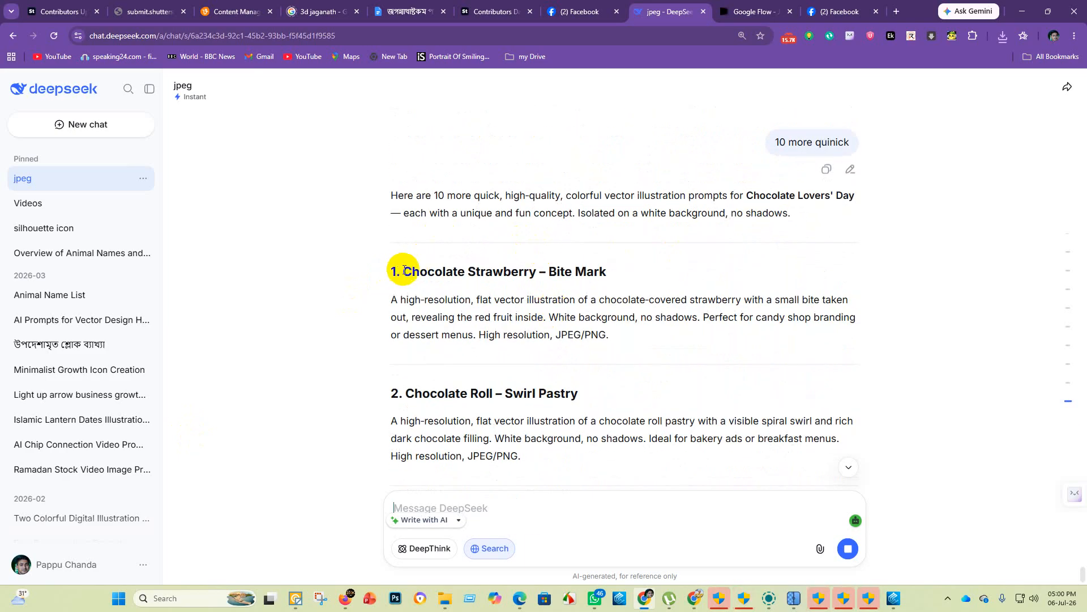
{"action": "left_click_drag", "start_coordinate": [520, 272], "coordinate": [623, 339]}
{"action": "key", "text": "ctrl+c"}
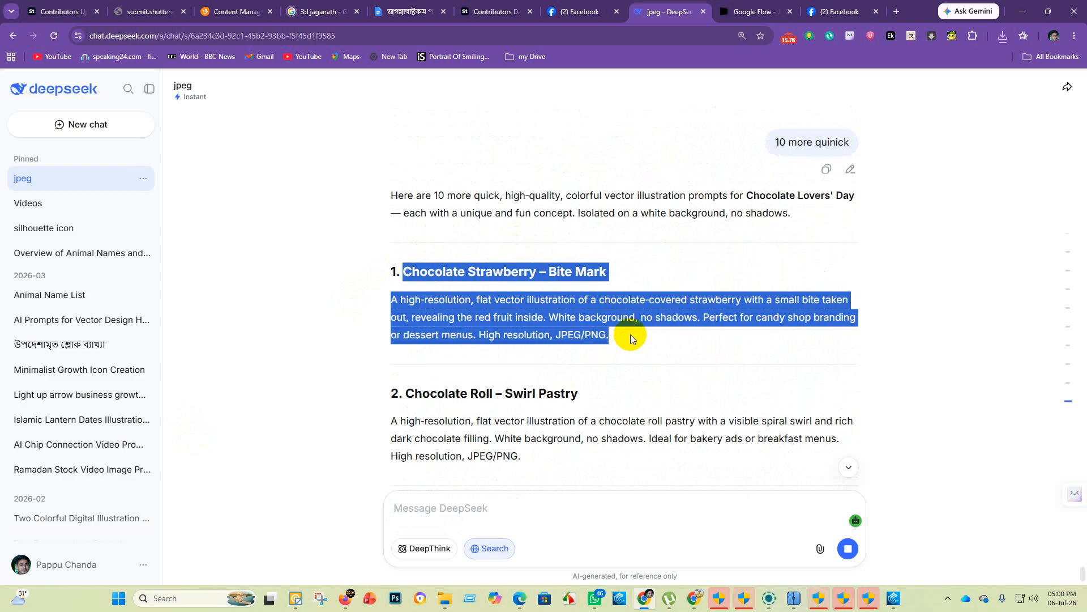
{"action": "left_click", "coordinate": [851, 12]}
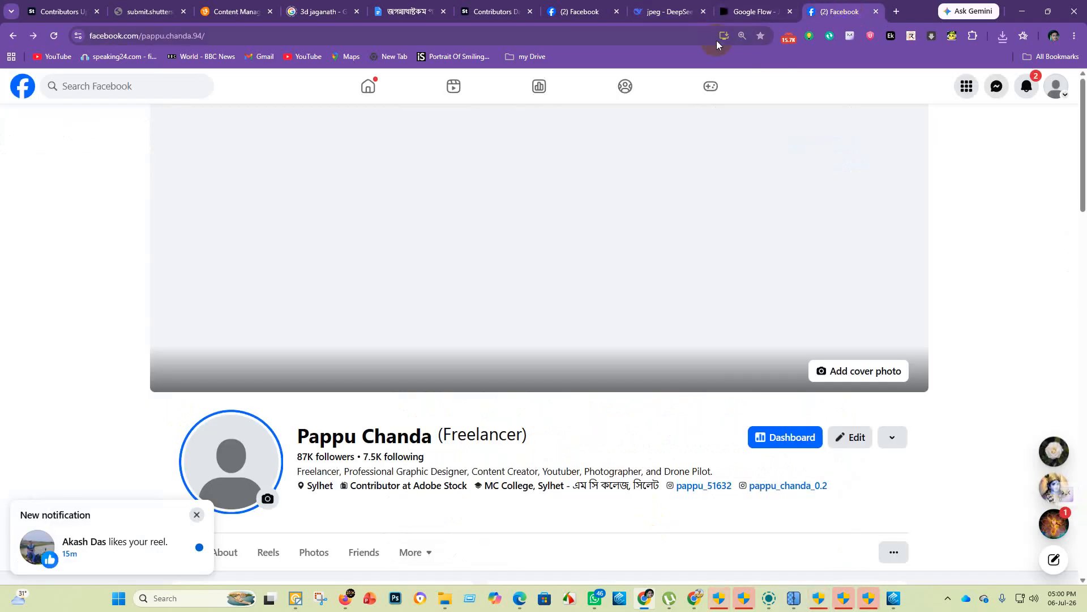
{"action": "left_click", "coordinate": [771, 14]}
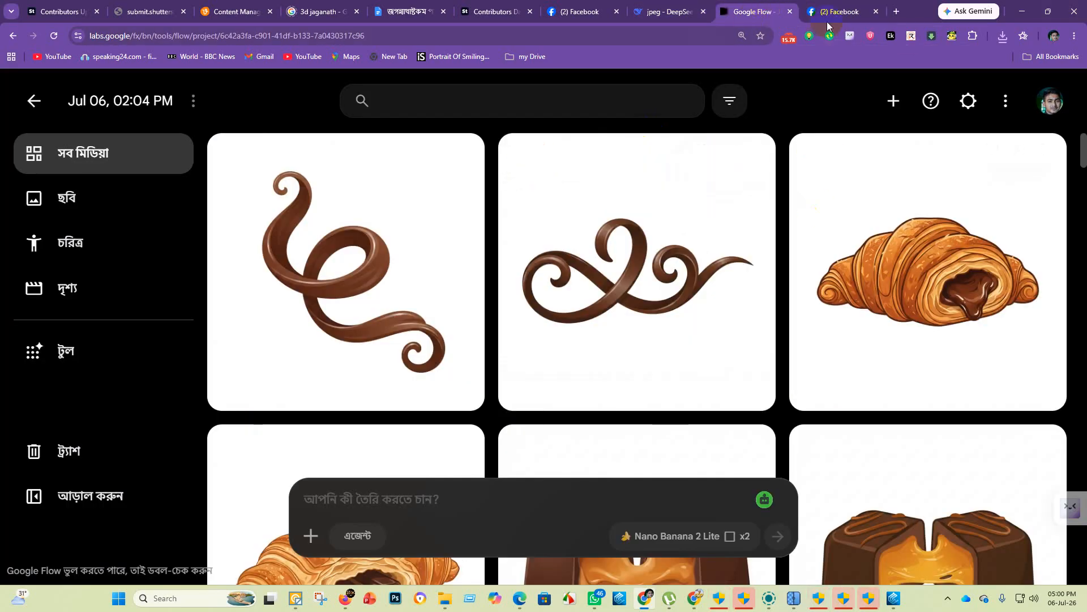
{"action": "left_click", "coordinate": [670, 12]}
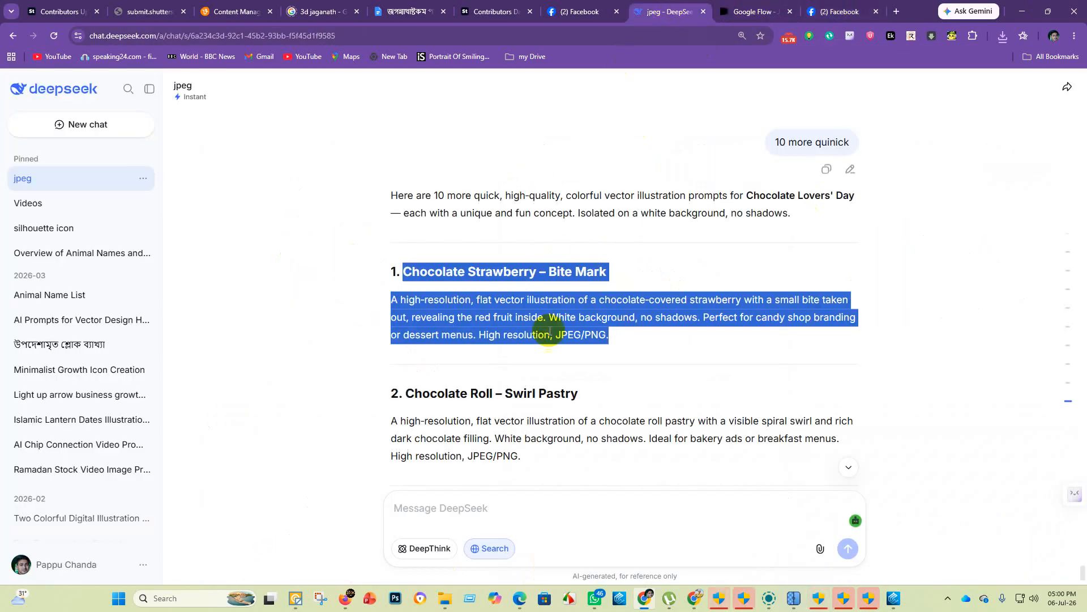
{"action": "left_click", "coordinate": [753, 17]}
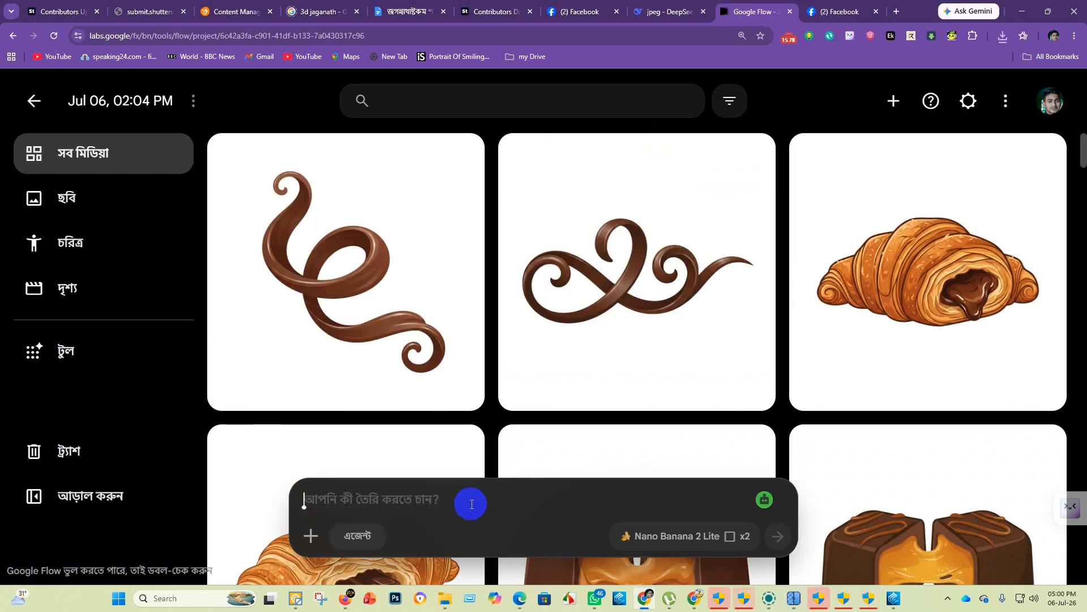
{"action": "key", "text": "ctrl+v"}
{"action": "key", "text": "Return"}
Step: Copy the "Chocolate Roll – Swirl Pastry" prompt from DeepSeek and generate images from it in the Jul 06 Google Flow project
{"action": "left_click", "coordinate": [646, 13]}
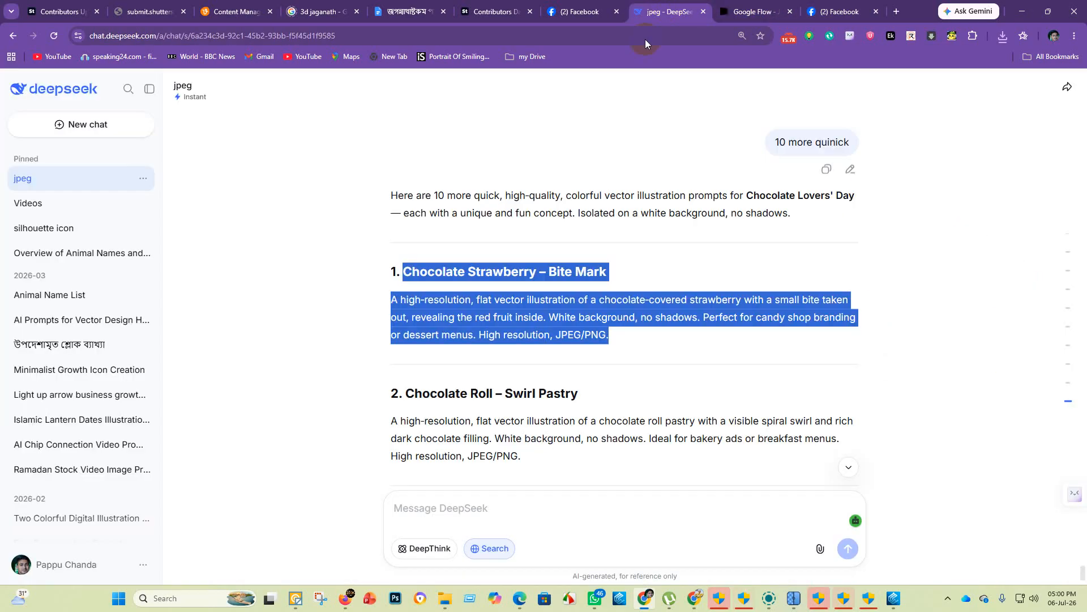
{"action": "scroll", "coordinate": [408, 306], "scroll_direction": "down", "scroll_amount": 2}
{"action": "left_click_drag", "start_coordinate": [403, 282], "coordinate": [581, 341]}
{"action": "key", "text": "ctrl+c"}
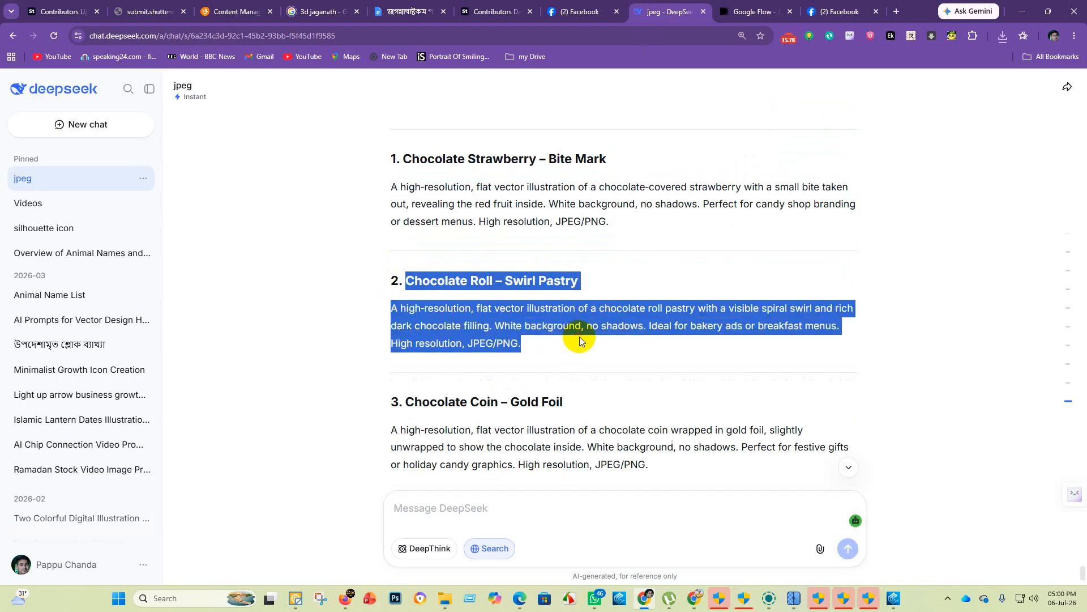
{"action": "left_click", "coordinate": [753, 11]}
{"action": "left_click", "coordinate": [402, 497]}
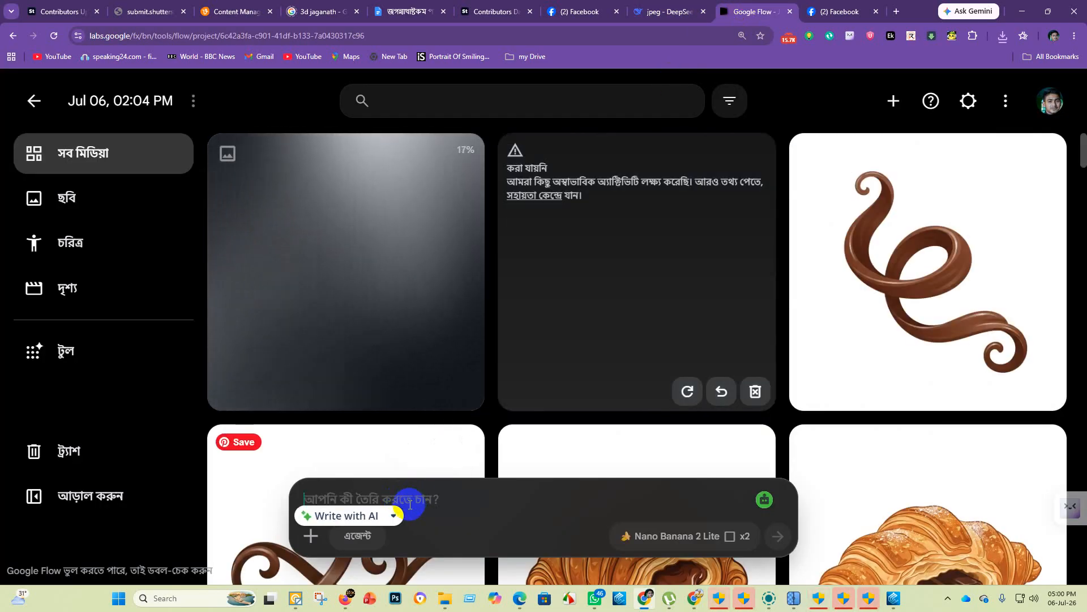
{"action": "key", "text": "ctrl+v"}
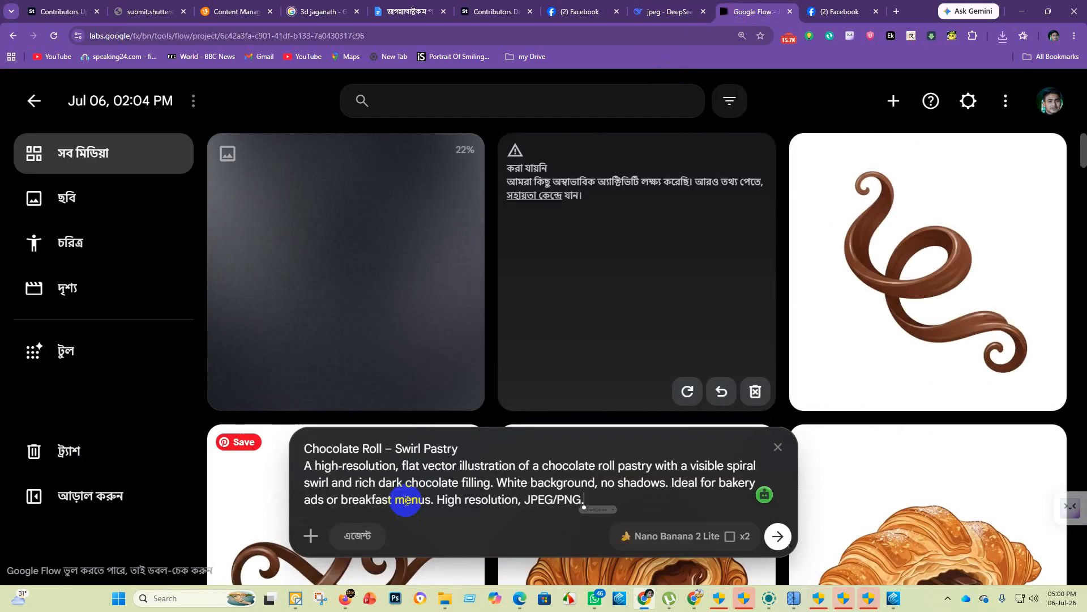
{"action": "key", "text": "Return"}
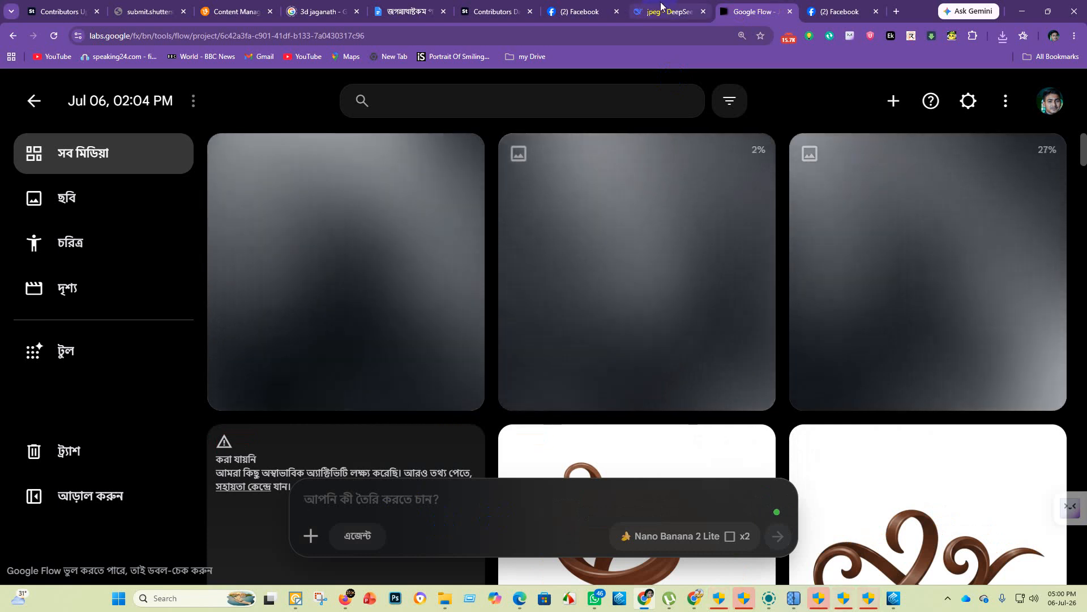
Step: Switch to the Dec 10 - 22:25 Google Flow project in the other Chrome window and generate images from the copied Chocolate Roll prompt
{"action": "mouse_move", "coordinate": [661, 6]}
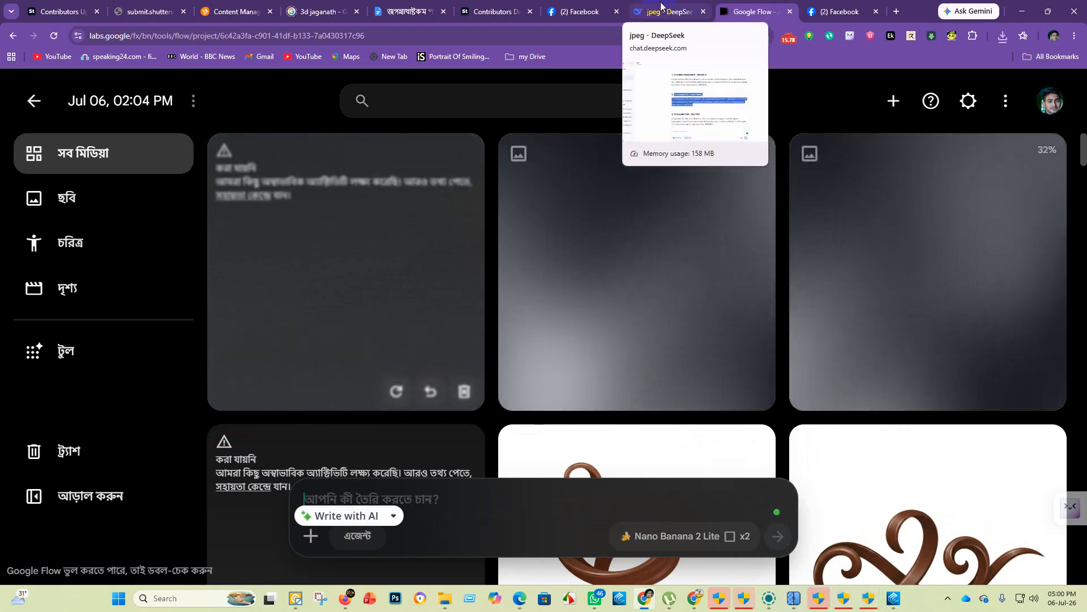
{"action": "scroll", "coordinate": [656, 281], "scroll_direction": "down", "scroll_amount": 4}
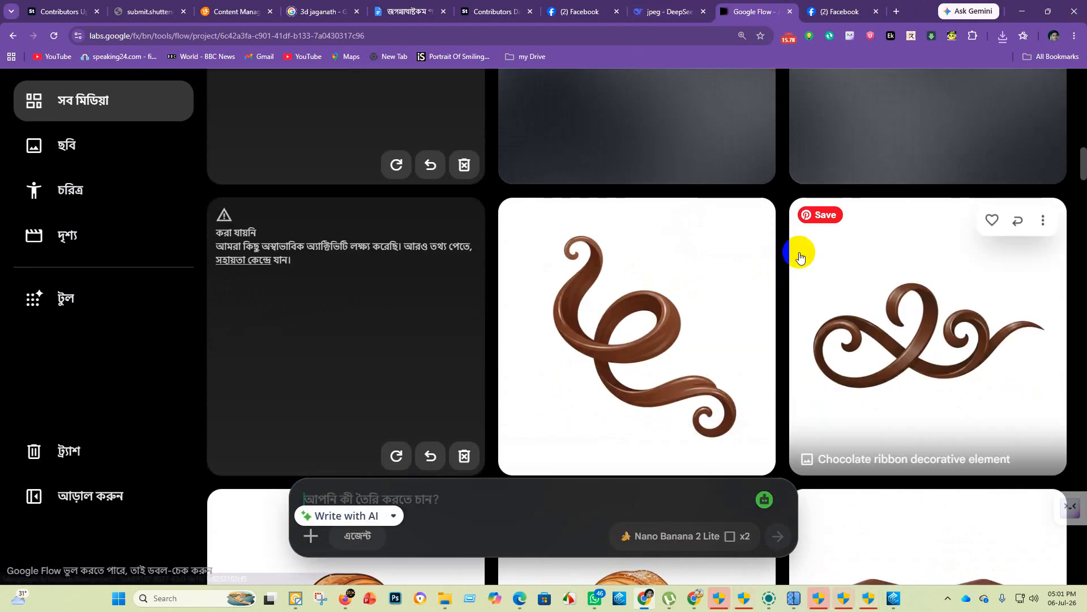
{"action": "scroll", "coordinate": [800, 257], "scroll_direction": "up", "scroll_amount": 4}
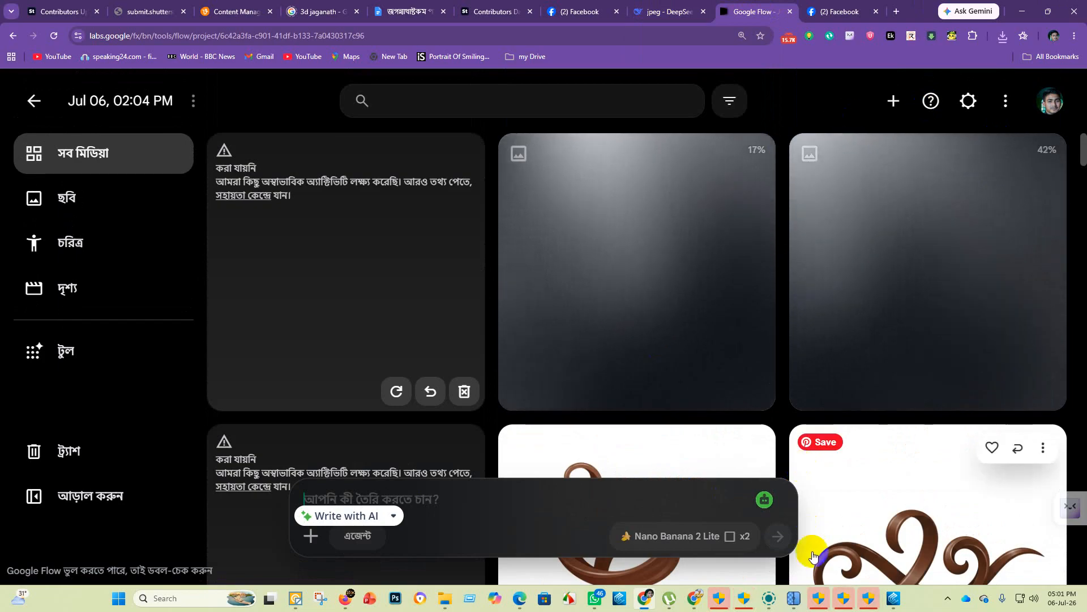
{"action": "mouse_move", "coordinate": [694, 598]}
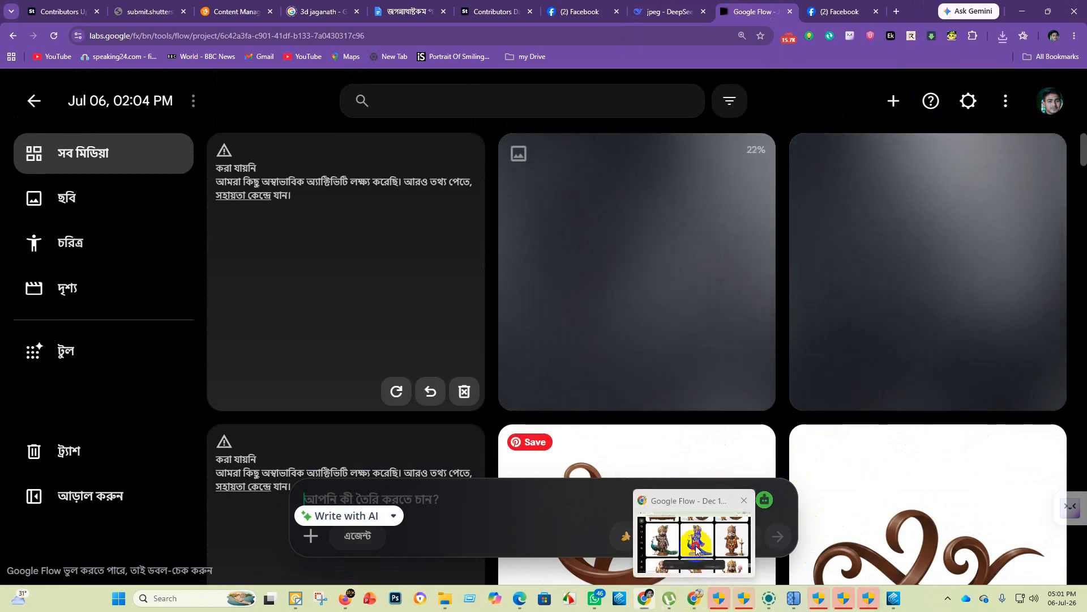
{"action": "left_click", "coordinate": [694, 544]}
{"action": "left_click", "coordinate": [363, 493]}
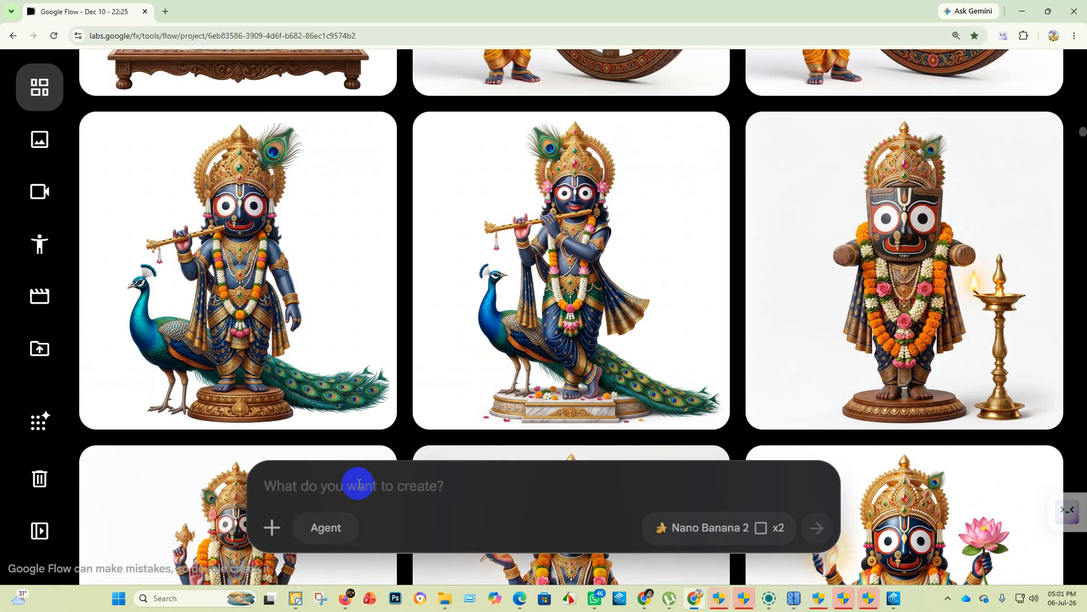
{"action": "key", "text": "ctrl+v"}
{"action": "key", "text": "Return"}
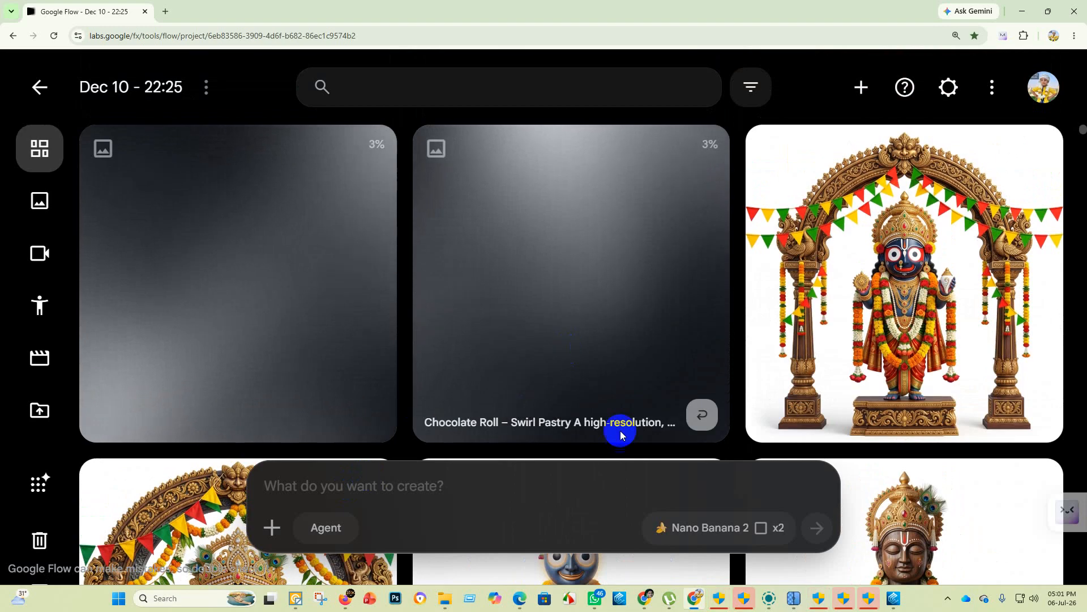
Step: Copy the "Chocolate Coin – Gold Foil" prompt from DeepSeek and generate images from it in the Dec 10 - 22:25 Google Flow project
{"action": "mouse_move", "coordinate": [645, 598]}
{"action": "left_click", "coordinate": [635, 525]}
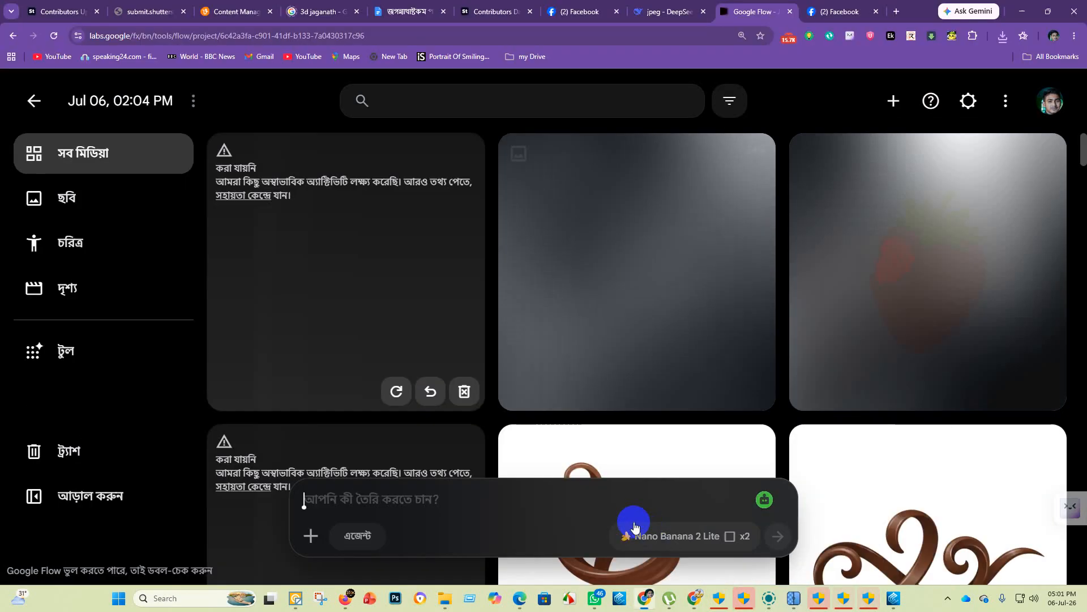
{"action": "key", "text": "ctrl+shift+Tab"}
{"action": "scroll", "coordinate": [431, 237], "scroll_direction": "down", "scroll_amount": 4}
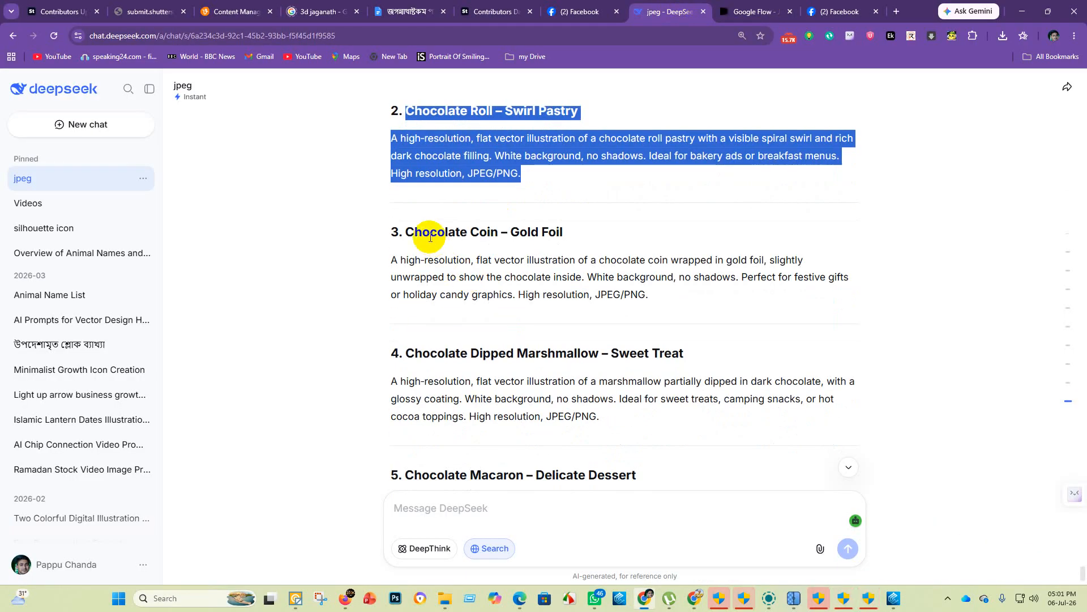
{"action": "left_click_drag", "start_coordinate": [407, 231], "coordinate": [640, 275]}
{"action": "key", "text": "ctrl+c"}
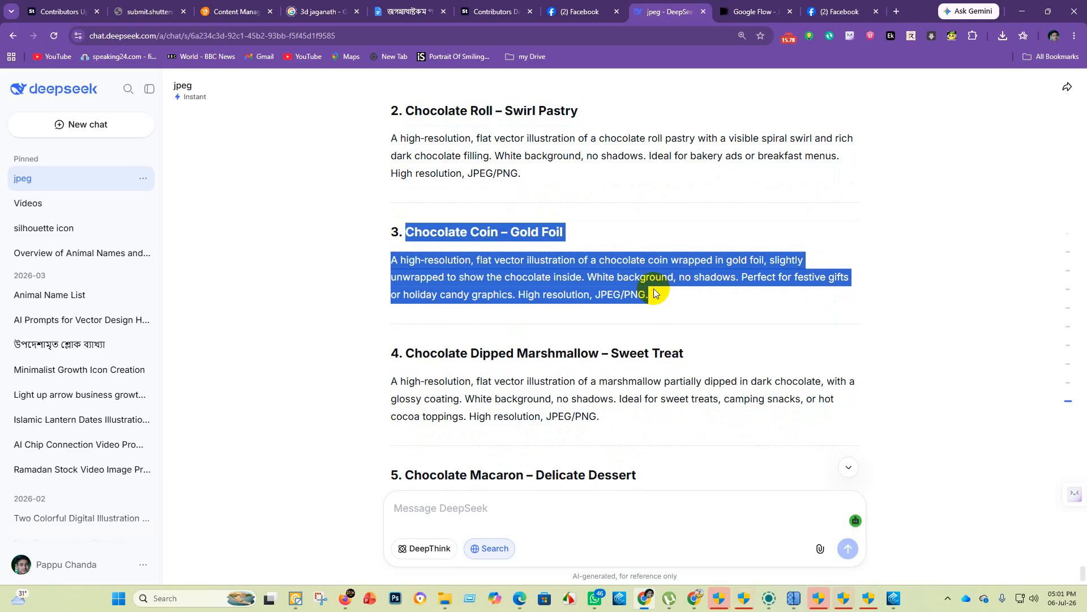
{"action": "left_click", "coordinate": [695, 601]}
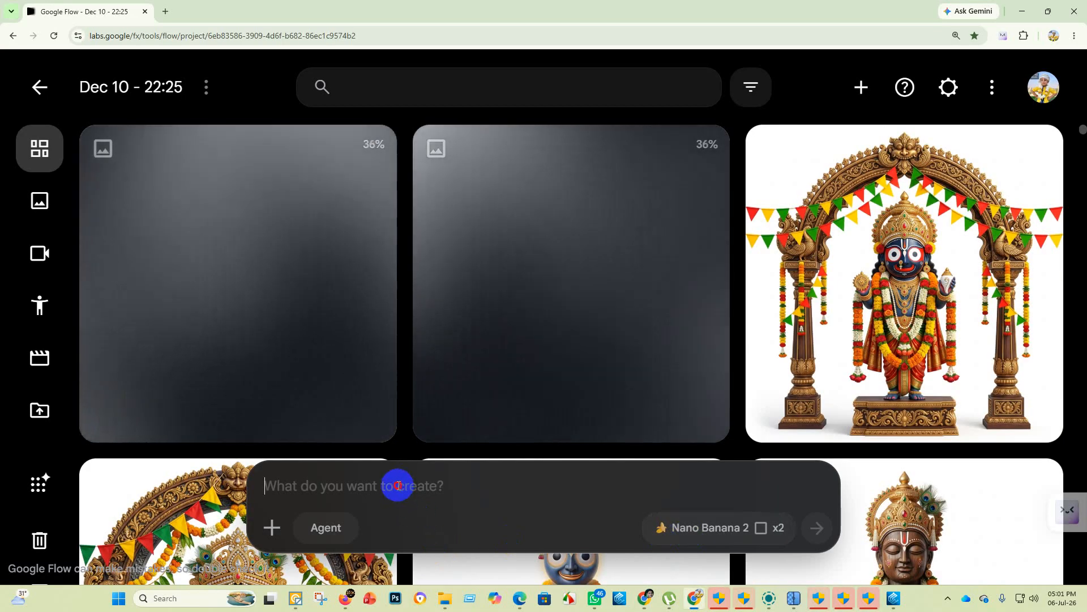
{"action": "key", "text": "ctrl+v"}
{"action": "key", "text": "Return"}
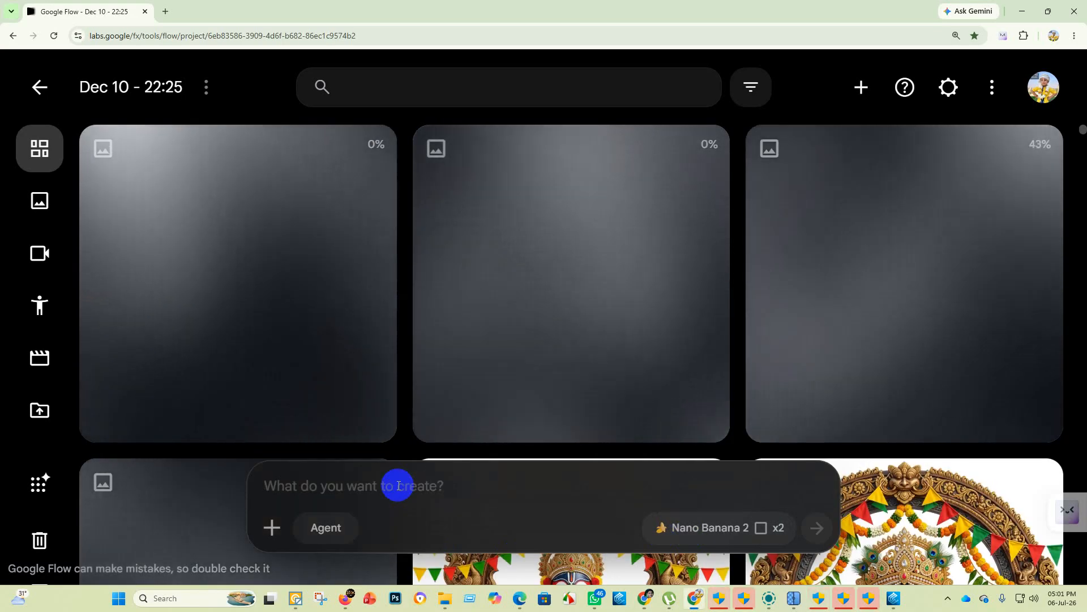
Step: Copy the "Chocolate Dipped Marshmallow – Sweet Treat" prompt from DeepSeek and generate images from it in the Dec 10 - 22:25 Google Flow project
{"action": "mouse_move", "coordinate": [646, 599]}
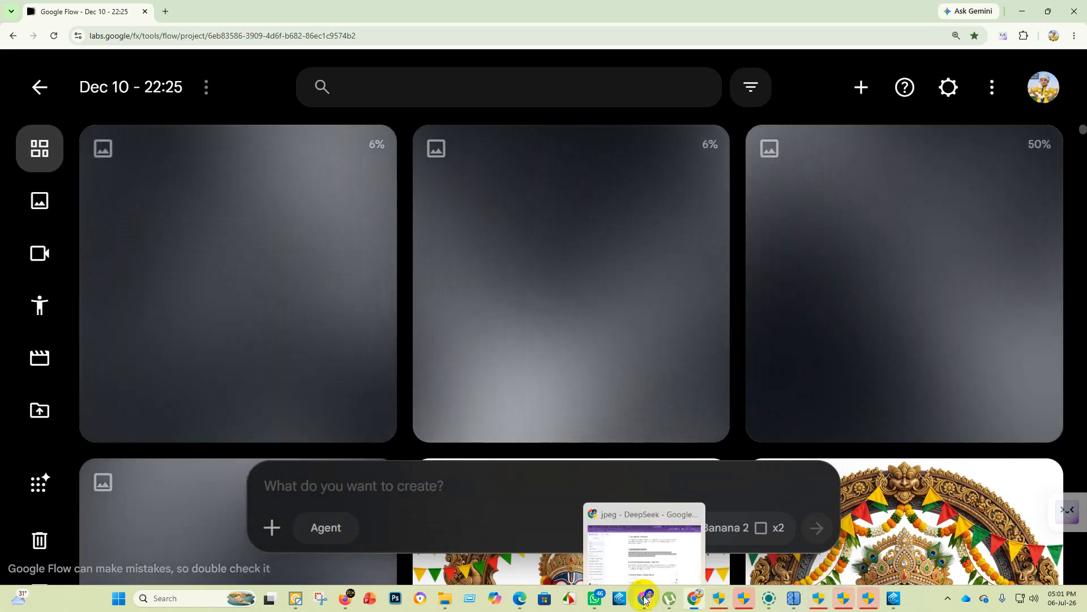
{"action": "left_click", "coordinate": [641, 515]}
{"action": "scroll", "coordinate": [416, 284], "scroll_direction": "down", "scroll_amount": 2}
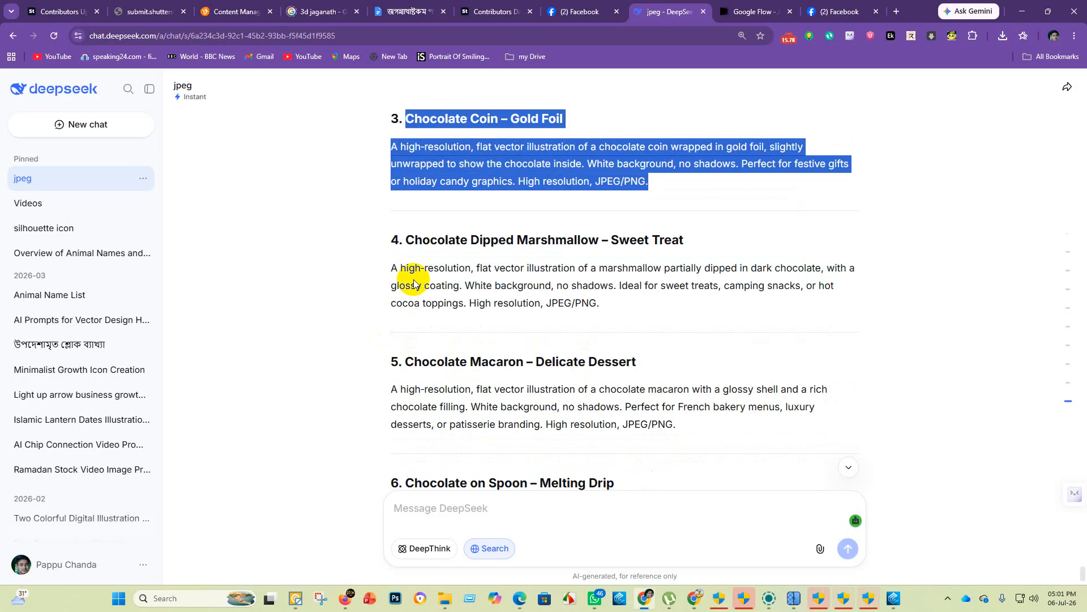
{"action": "left_click_drag", "start_coordinate": [405, 243], "coordinate": [566, 313]}
{"action": "key", "text": "ctrl+c"}
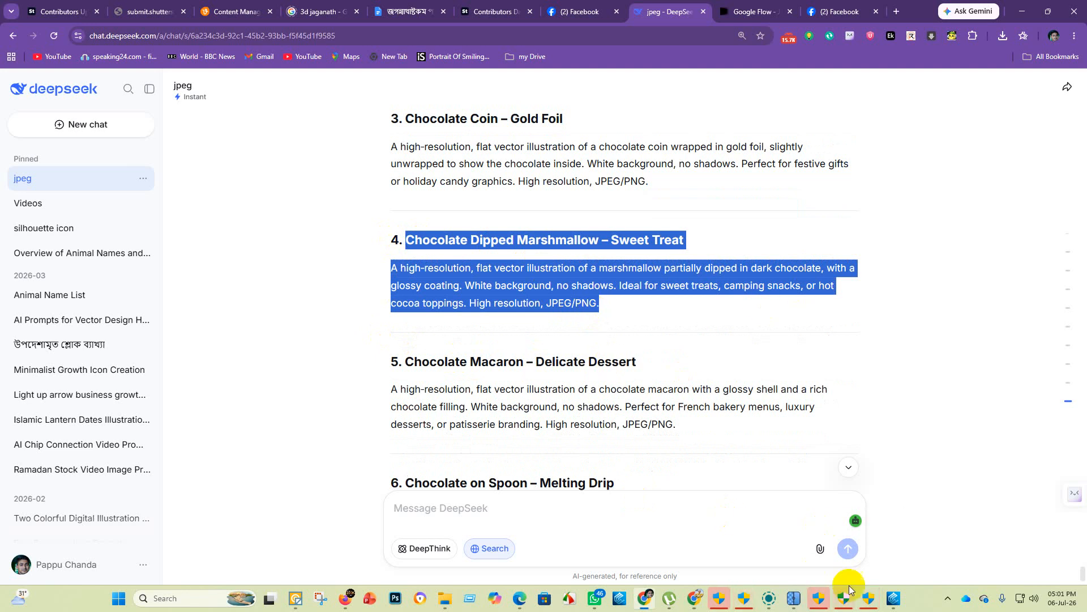
{"action": "left_click", "coordinate": [696, 539]}
{"action": "left_click", "coordinate": [431, 486]}
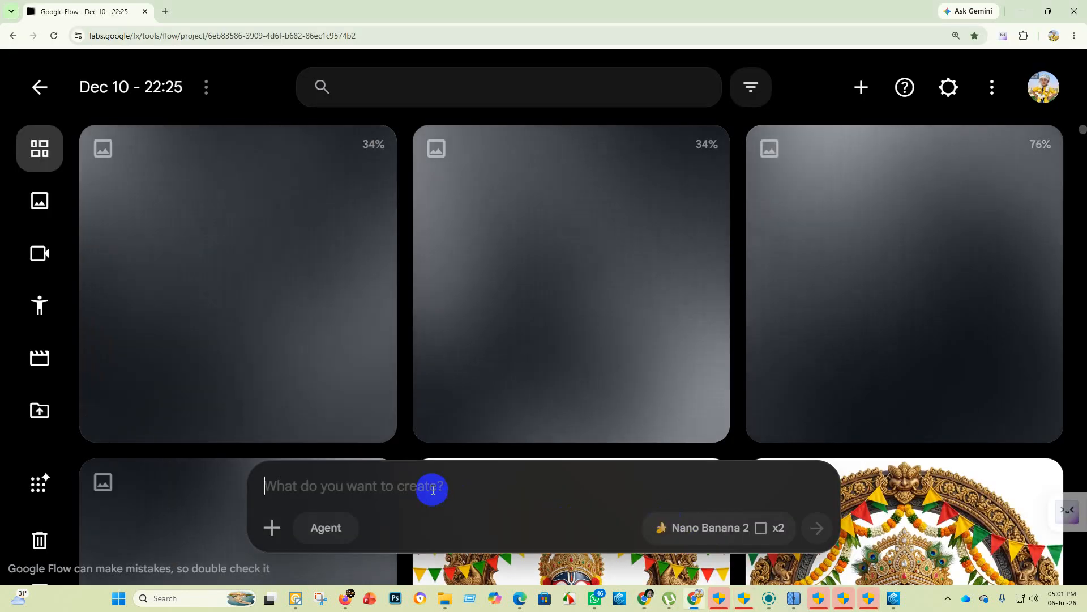
{"action": "key", "text": "ctrl+v"}
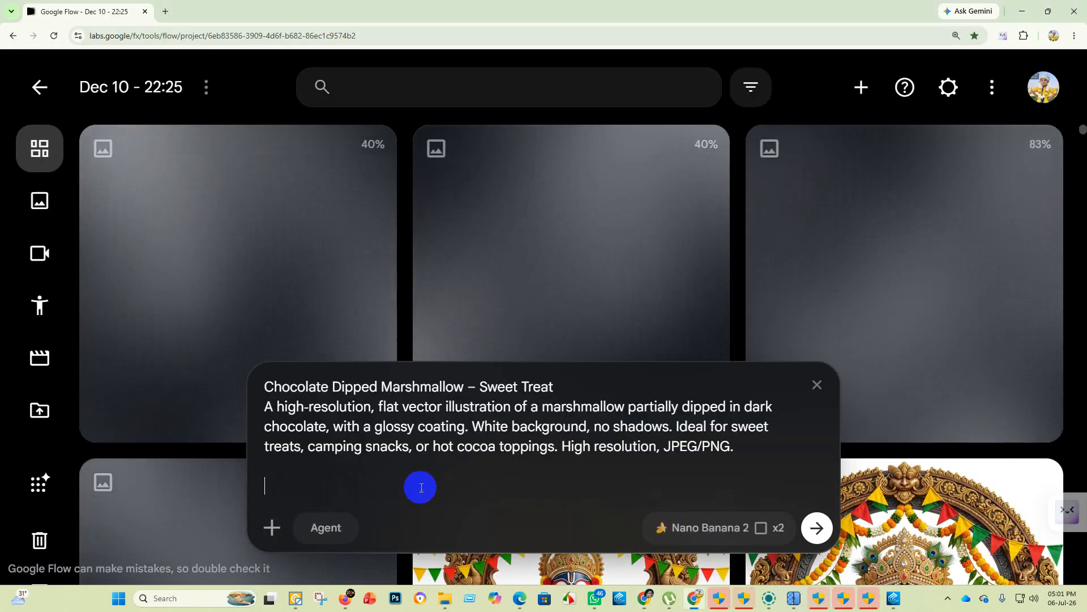
{"action": "key", "text": "Return"}
Step: Copy the "Chocolate Macaron – Delicate Dessert" prompt from DeepSeek and generate images from it in the Dec 10 - 22:25 Google Flow project
{"action": "mouse_move", "coordinate": [645, 598]}
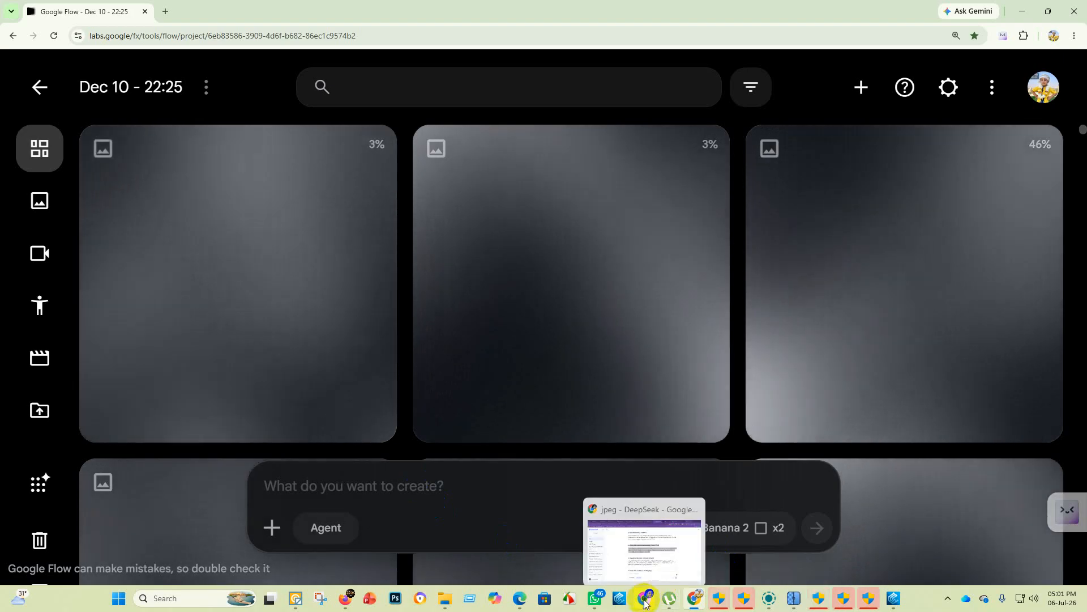
{"action": "left_click", "coordinate": [601, 517]}
{"action": "scroll", "coordinate": [380, 241], "scroll_direction": "down", "scroll_amount": 2}
{"action": "left_click_drag", "start_coordinate": [405, 249], "coordinate": [719, 318]}
{"action": "key", "text": "ctrl+c"}
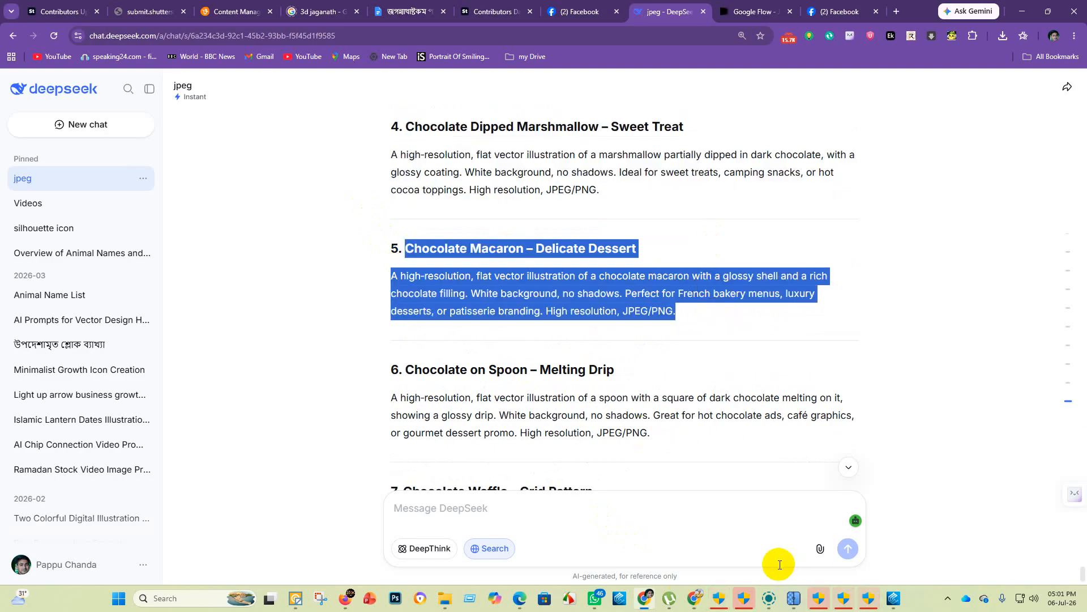
{"action": "left_click", "coordinate": [696, 604]}
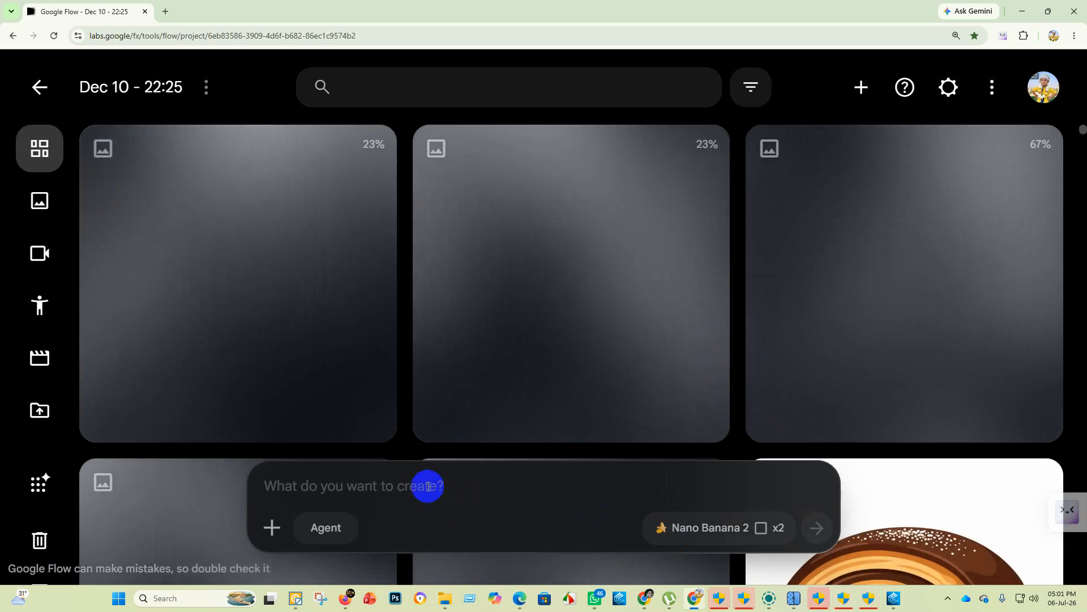
{"action": "left_click", "coordinate": [428, 486]}
{"action": "key", "text": "ctrl+v"}
{"action": "key", "text": "Return"}
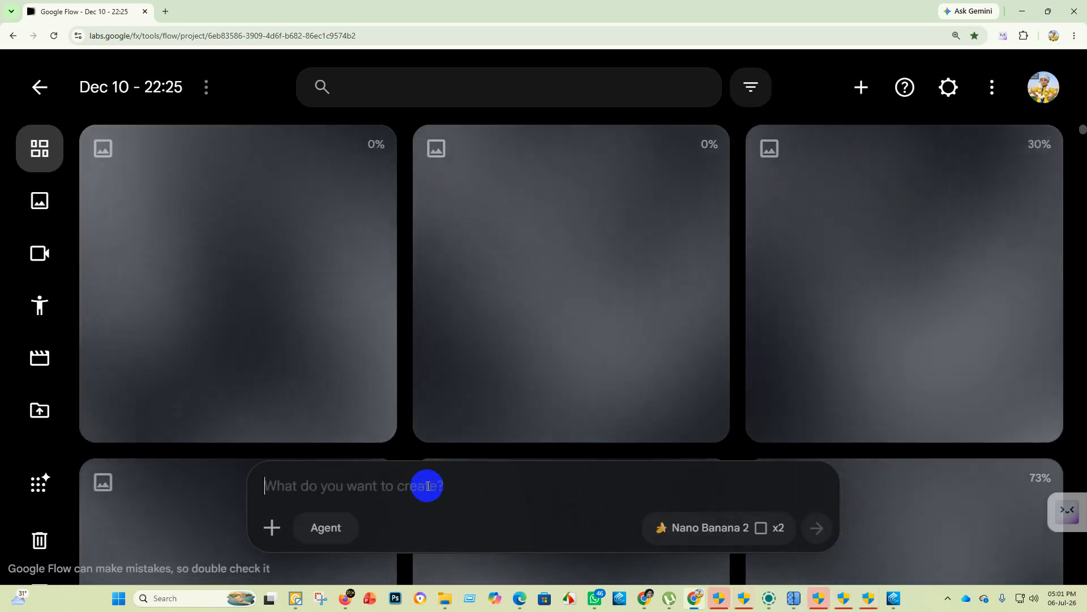
Step: Copy the "Chocolate on Spoon – Melting Drip" prompt from DeepSeek and generate images from it in the Dec 10 - 22:25 Google Flow project
{"action": "mouse_move", "coordinate": [645, 599]}
{"action": "left_click", "coordinate": [655, 537]}
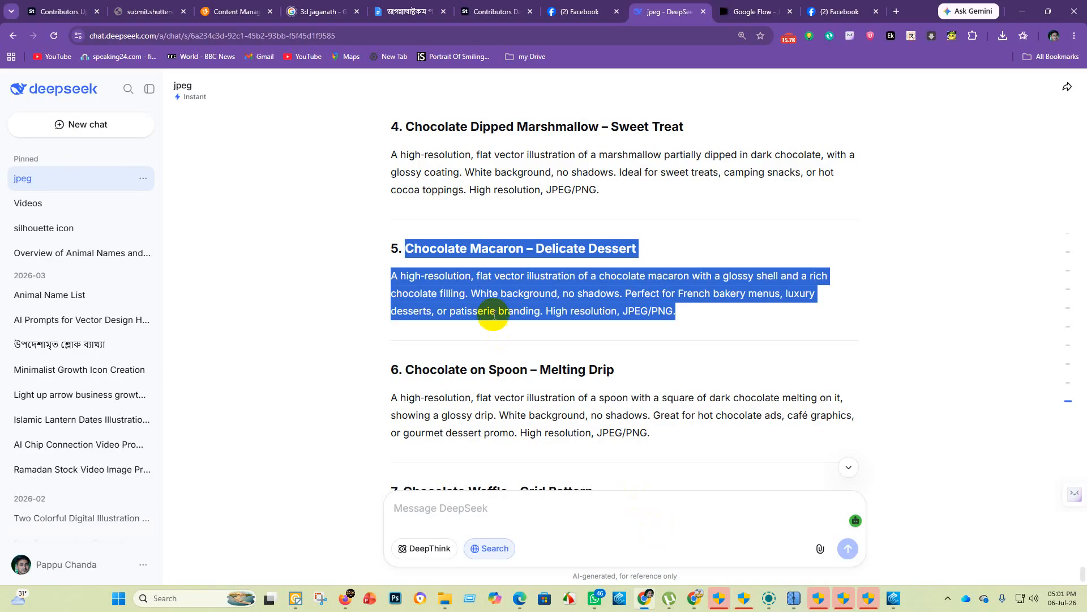
{"action": "left_click_drag", "start_coordinate": [405, 261], "coordinate": [655, 318]}
{"action": "key", "text": "ctrl+c"}
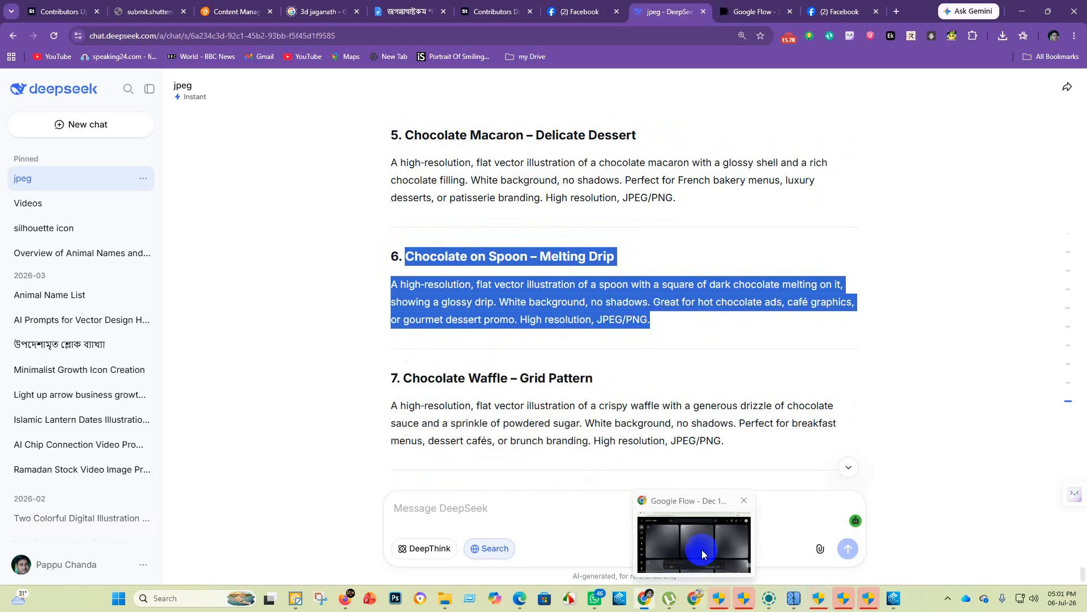
{"action": "left_click", "coordinate": [702, 554]}
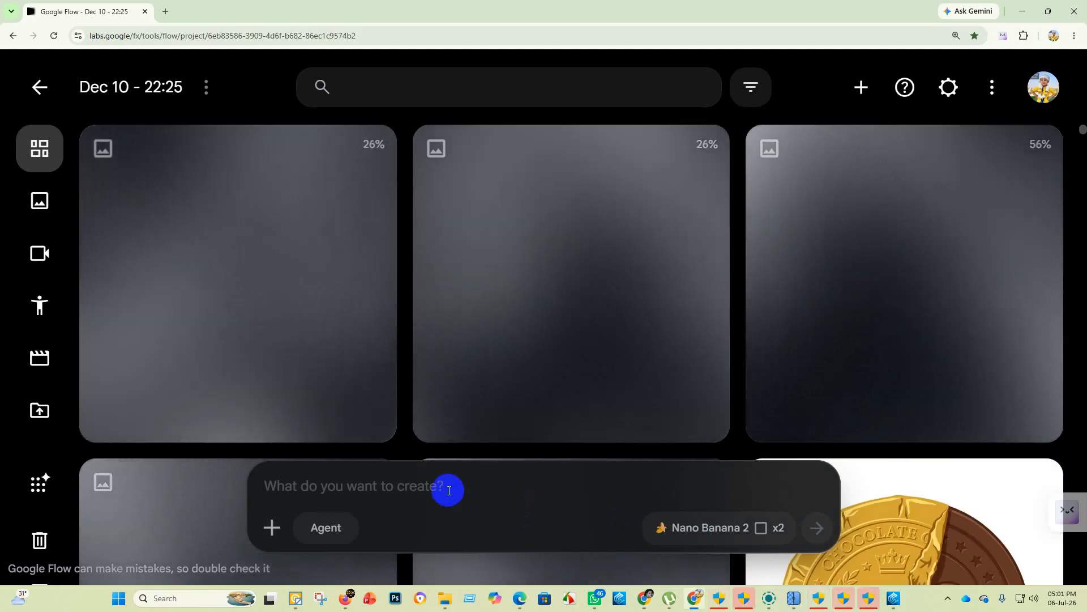
{"action": "key", "text": "ctrl+v"}
{"action": "key", "text": "Return"}
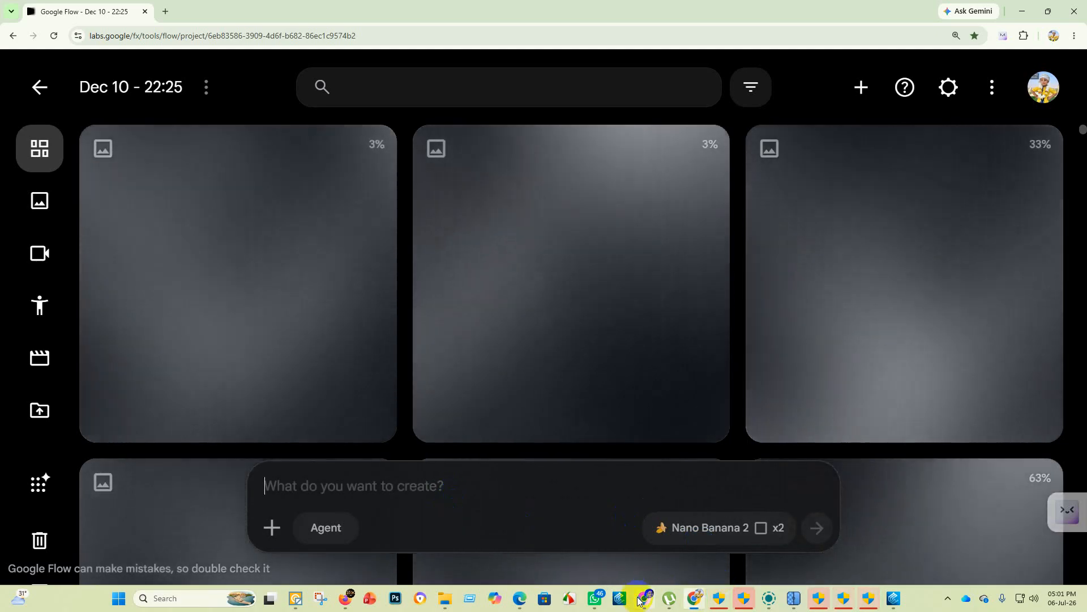
Step: Copy the "Chocolate Waffle – Grid Pattern" prompt from DeepSeek and generate images from it in the Dec 10 - 22:25 Google Flow project
{"action": "mouse_move", "coordinate": [639, 600]}
{"action": "left_click", "coordinate": [626, 519]}
{"action": "scroll", "coordinate": [371, 226], "scroll_direction": "down", "scroll_amount": 2}
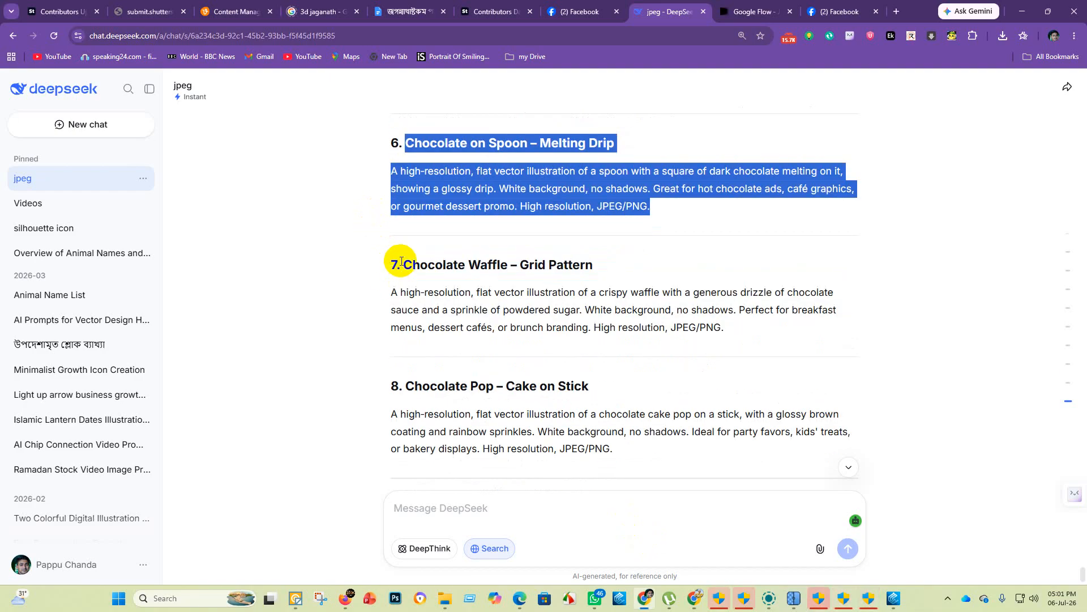
{"action": "left_click_drag", "start_coordinate": [401, 262], "coordinate": [677, 314]}
{"action": "key", "text": "ctrl+c"}
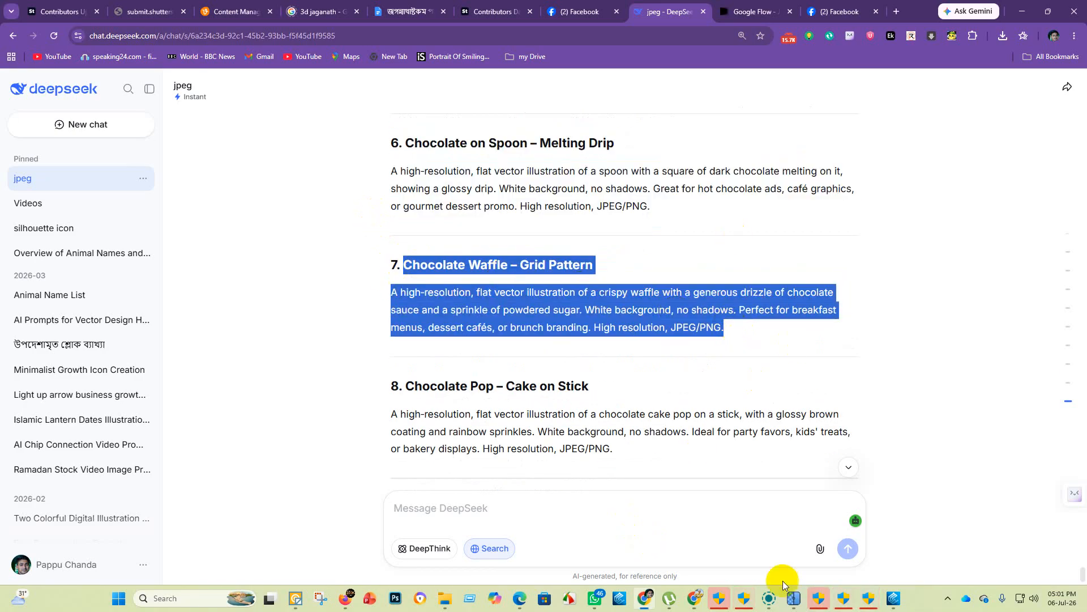
{"action": "left_click", "coordinate": [696, 602]}
{"action": "left_click", "coordinate": [391, 492]}
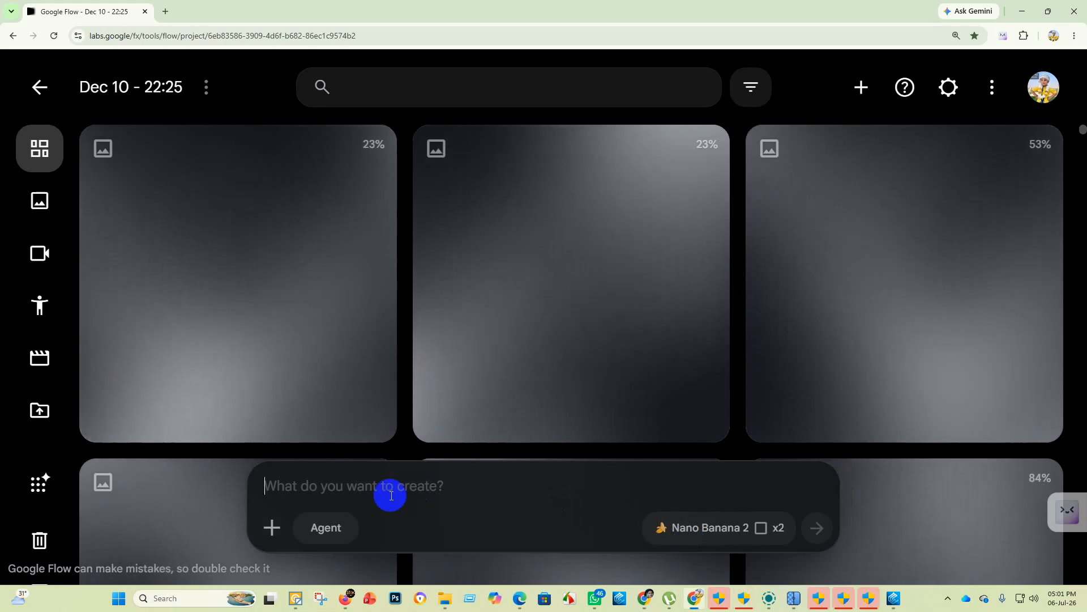
{"action": "key", "text": "ctrl+v"}
{"action": "key", "text": "Return"}
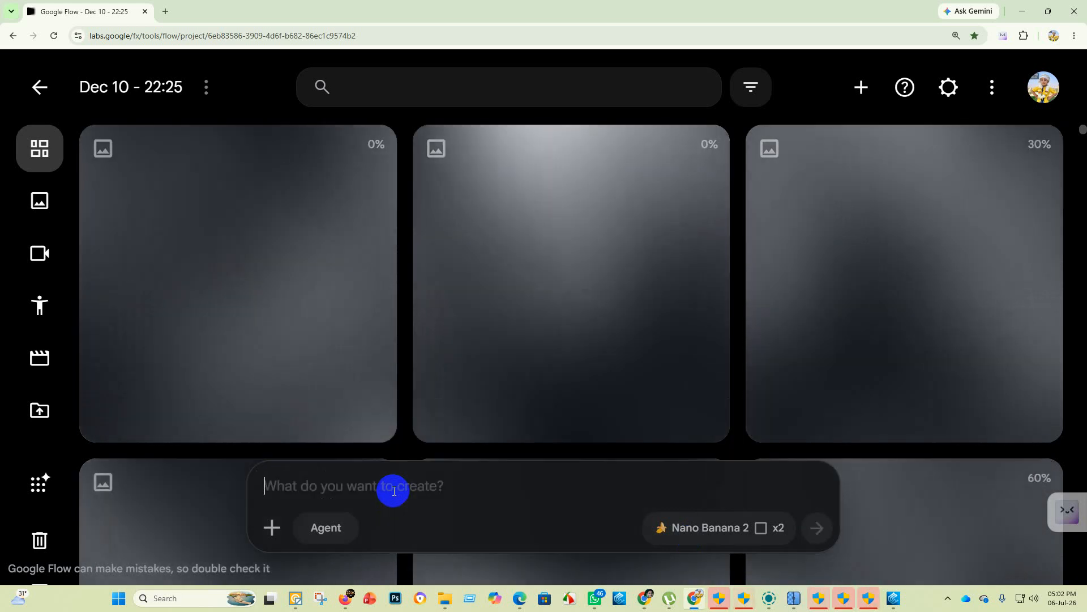
Step: Copy the "Chocolate Pop – Cake on Stick" prompt from DeepSeek and generate images from it in the Dec 10 - 22:25 Google Flow project
{"action": "left_click", "coordinate": [640, 601]}
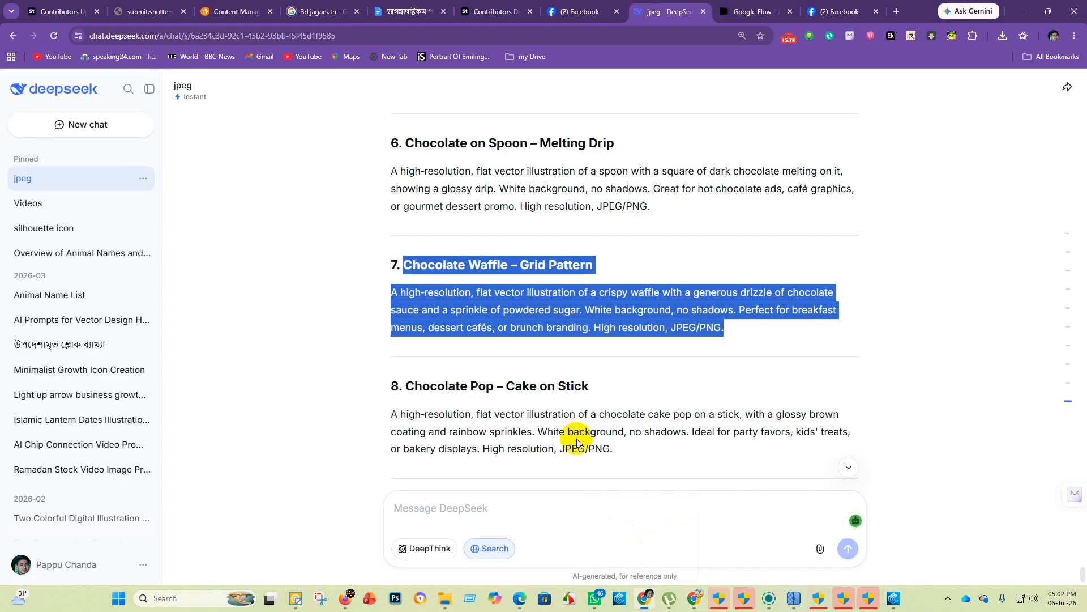
{"action": "scroll", "coordinate": [417, 264], "scroll_direction": "down", "scroll_amount": 2}
{"action": "left_click_drag", "start_coordinate": [406, 273], "coordinate": [657, 343]}
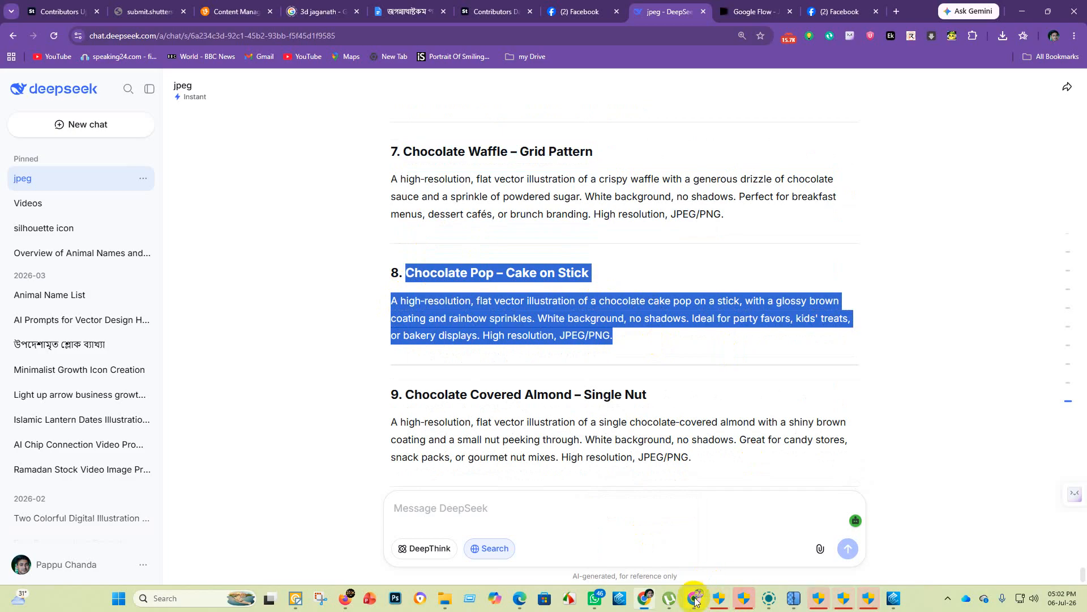
{"action": "mouse_move", "coordinate": [697, 602]}
{"action": "left_click", "coordinate": [701, 549]}
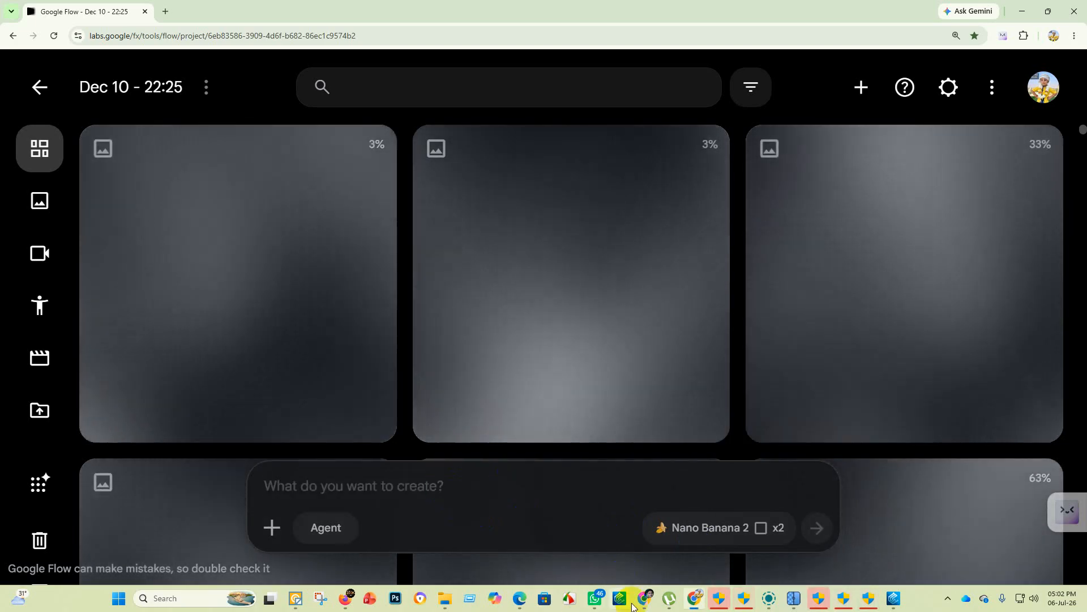
Step: Copy the "Chocolate Covered Almond – Single Nut" prompt from DeepSeek and generate images from it in the Dec 10 - 22:25 Google Flow project
{"action": "mouse_move", "coordinate": [644, 601]}
{"action": "left_click", "coordinate": [657, 544]}
{"action": "scroll", "coordinate": [383, 245], "scroll_direction": "down", "scroll_amount": 1}
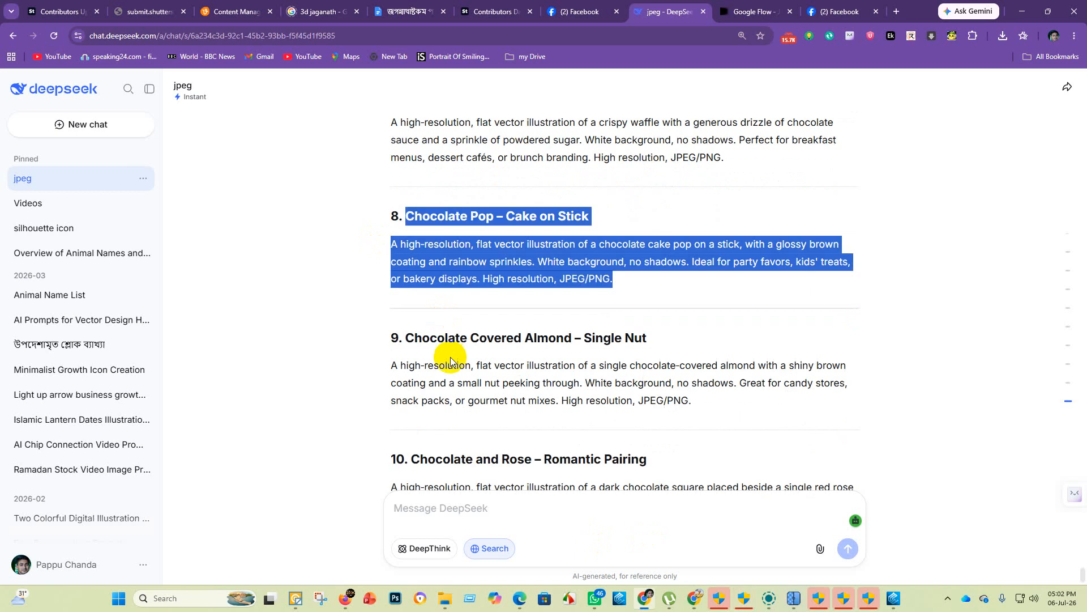
{"action": "left_click_drag", "start_coordinate": [406, 335], "coordinate": [706, 402]}
{"action": "key", "text": "ctrl+c"}
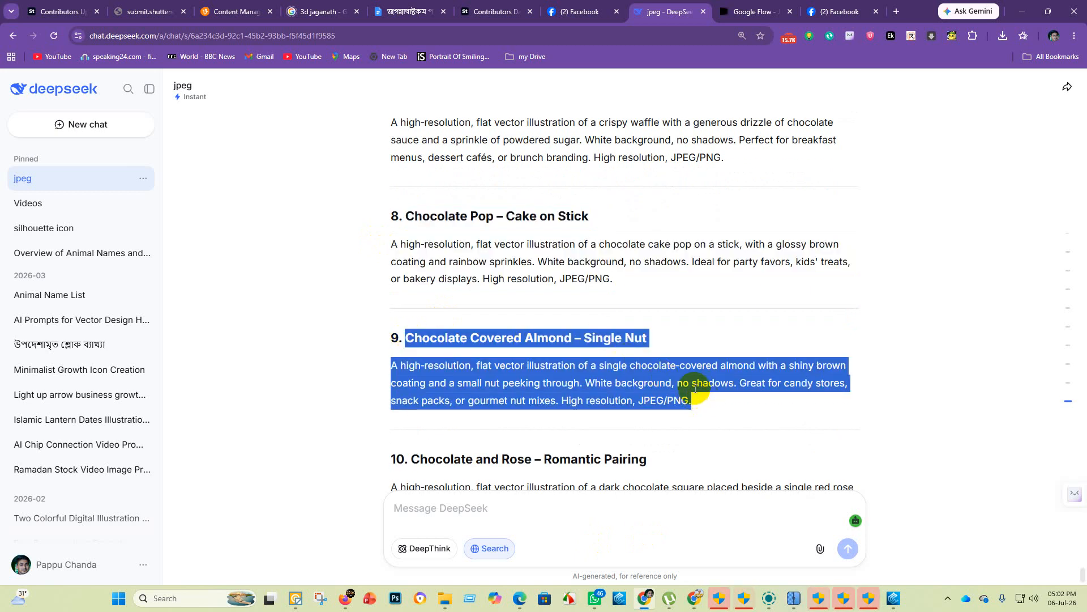
{"action": "left_click", "coordinate": [687, 553]}
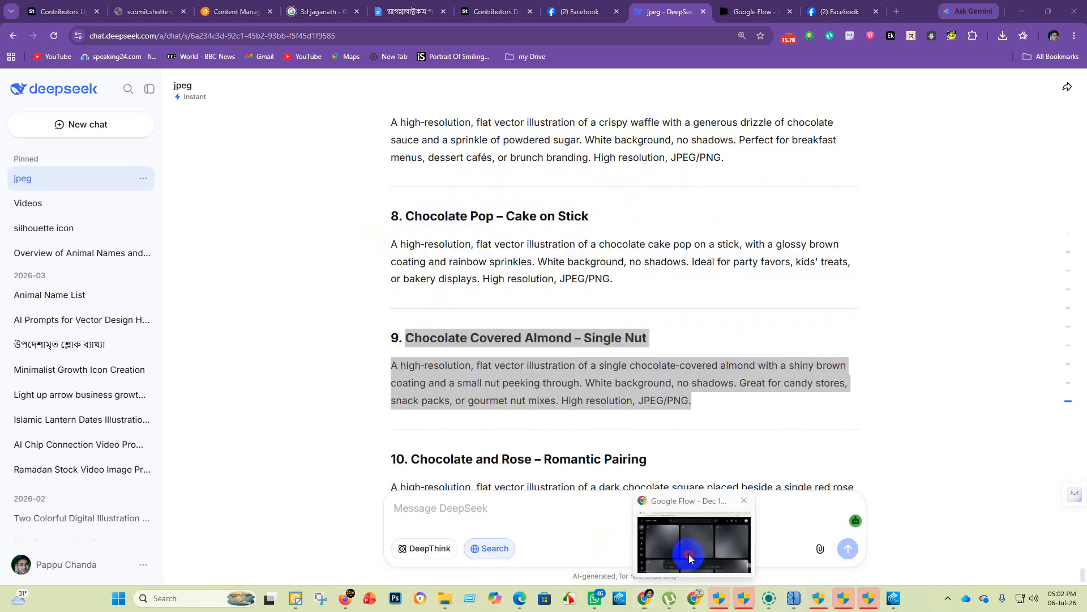
{"action": "left_click", "coordinate": [424, 485]}
{"action": "key", "text": "ctrl+v"}
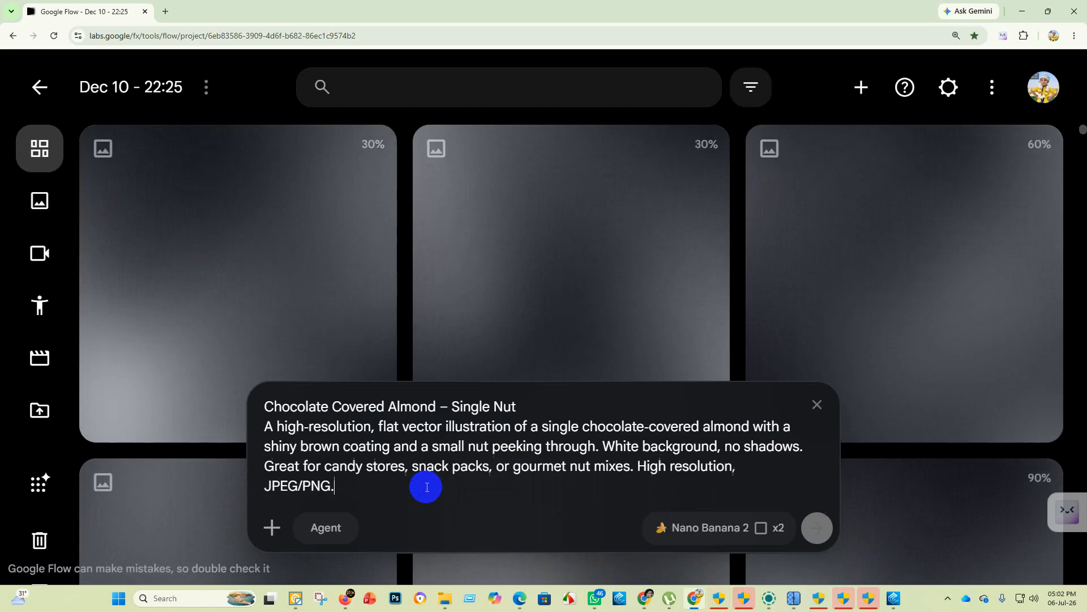
{"action": "key", "text": "Return"}
Step: Copy the "Chocolate and Rose – Romantic Pairing" prompt from DeepSeek and generate images from it in the Dec 10 - 22:25 Google Flow project
{"action": "mouse_move", "coordinate": [638, 595]}
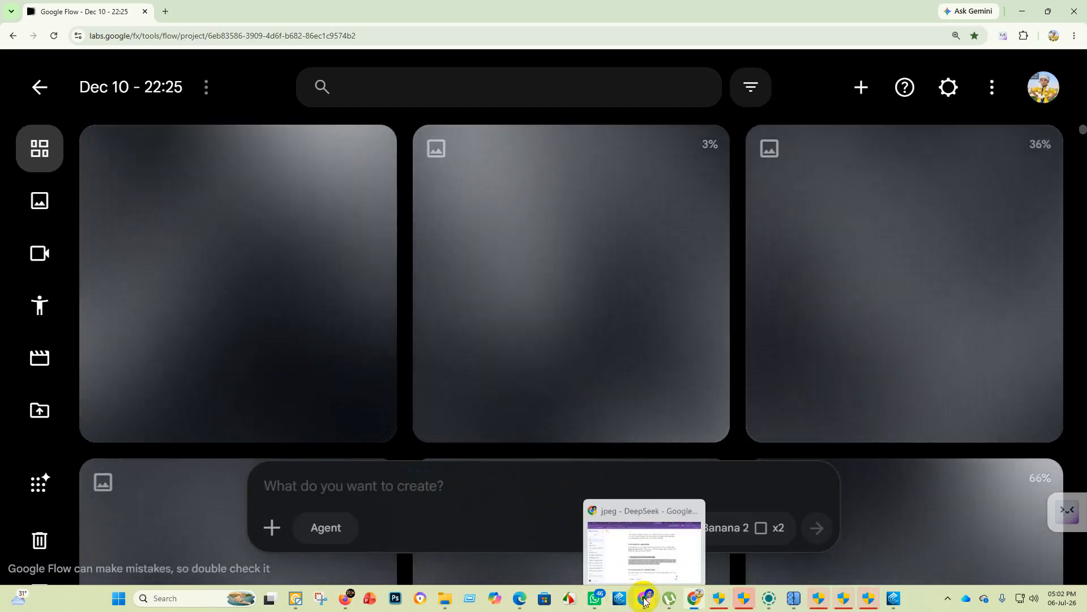
{"action": "left_click", "coordinate": [633, 527]}
{"action": "scroll", "coordinate": [468, 340], "scroll_direction": "down", "scroll_amount": 3}
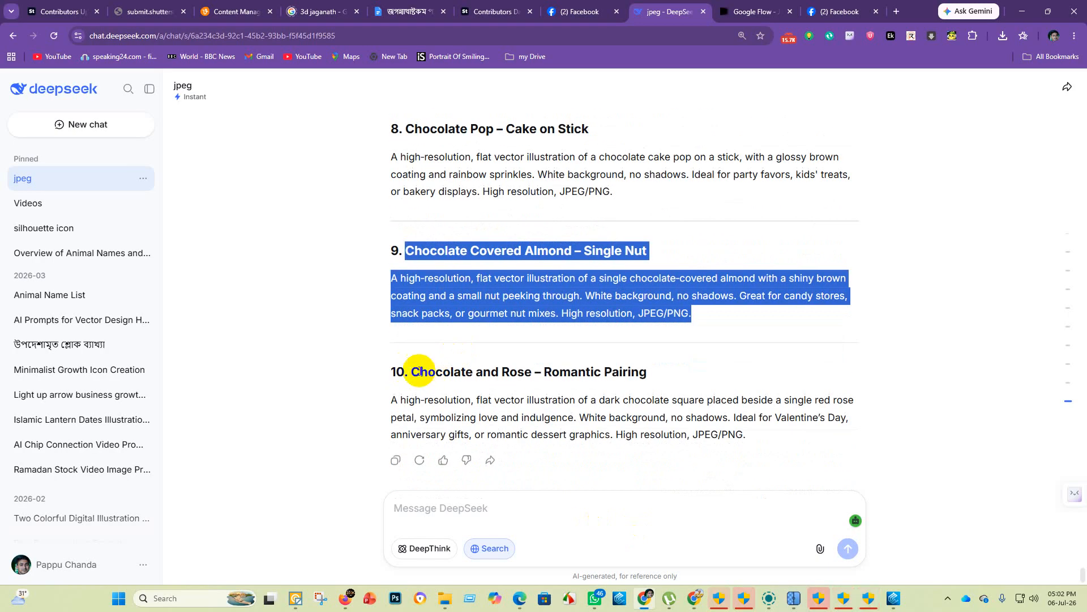
{"action": "left_click_drag", "start_coordinate": [414, 371], "coordinate": [747, 435]}
{"action": "key", "text": "ctrl+c"}
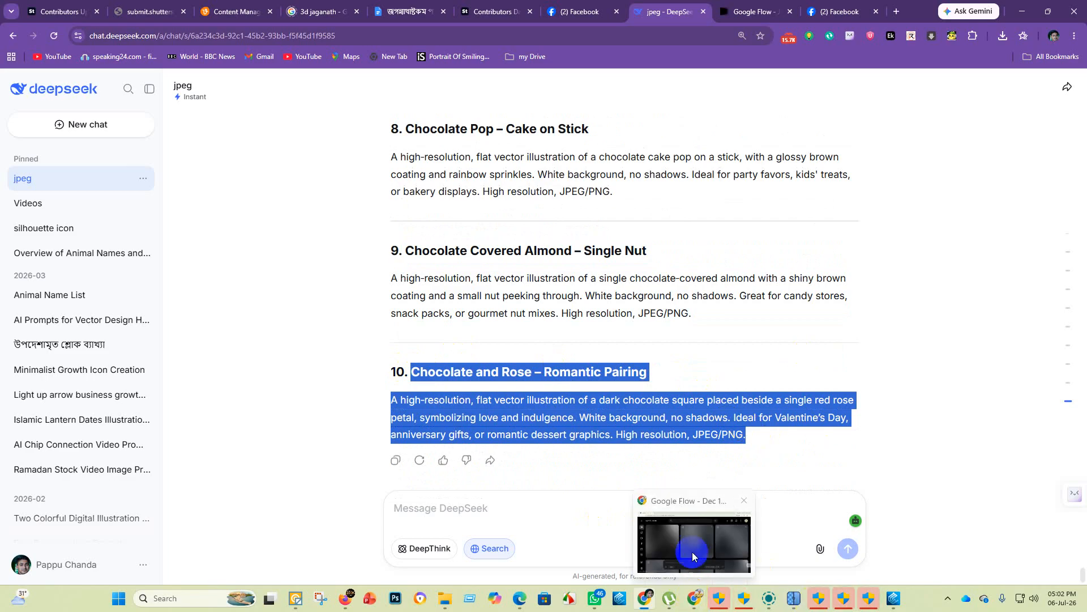
{"action": "left_click", "coordinate": [692, 554]}
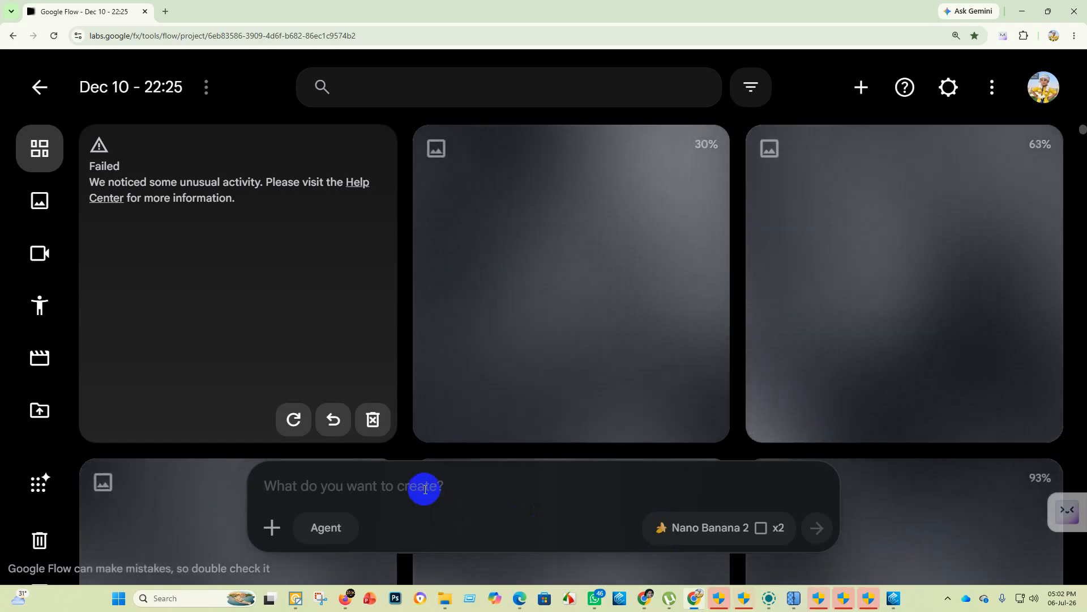
{"action": "left_click", "coordinate": [424, 488]}
{"action": "key", "text": "ctrl+v"}
{"action": "key", "text": "Return"}
Step: Review the newly generated chocolate illustrations in the project grid, from the latest results down to the coins and swirl rolls
{"action": "scroll", "coordinate": [525, 231], "scroll_direction": "down", "scroll_amount": 5}
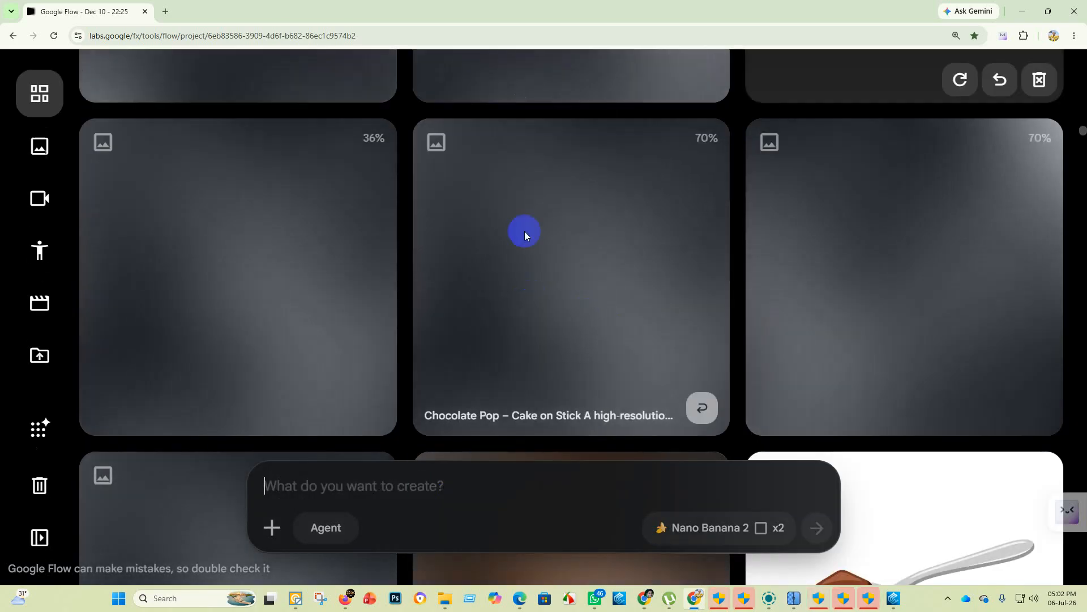
{"action": "scroll", "coordinate": [524, 232], "scroll_direction": "down", "scroll_amount": 10}
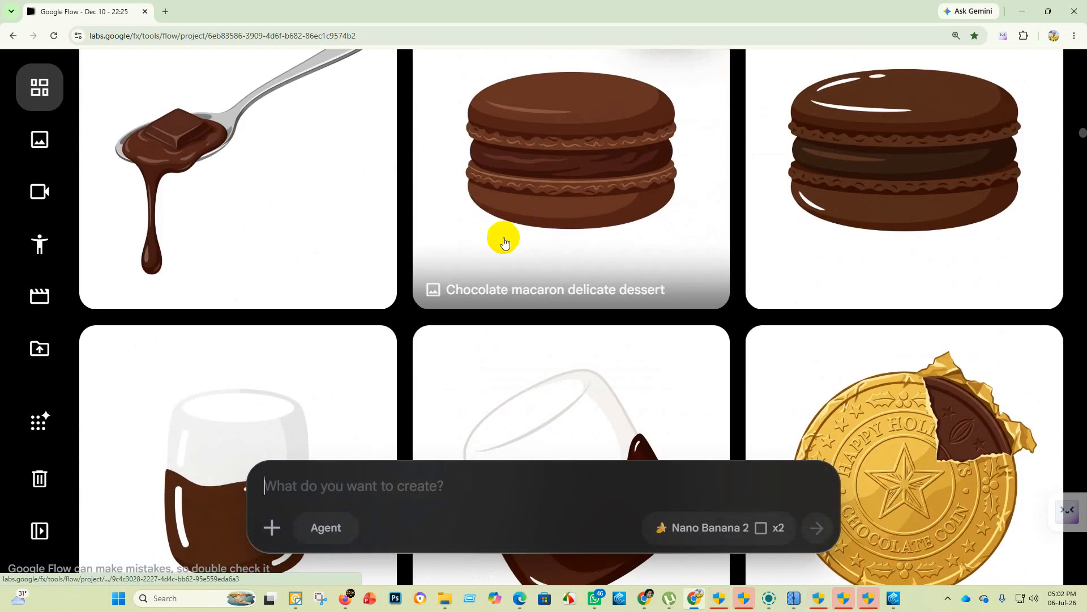
{"action": "scroll", "coordinate": [510, 238], "scroll_direction": "down", "scroll_amount": 4}
{"action": "scroll", "coordinate": [514, 235], "scroll_direction": "down", "scroll_amount": 8}
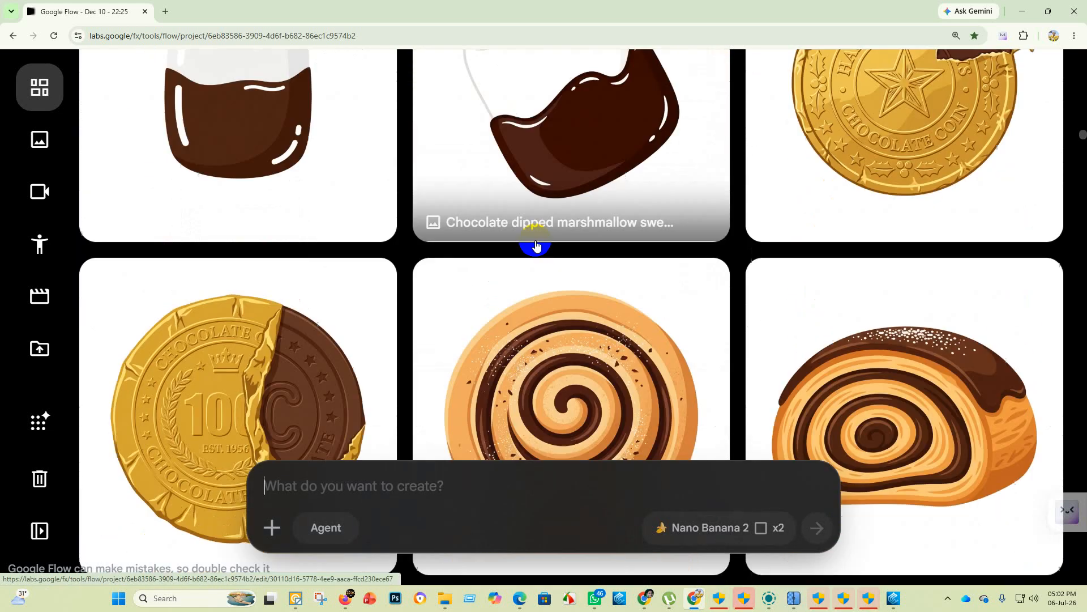
{"action": "scroll", "coordinate": [555, 243], "scroll_direction": "up", "scroll_amount": 4}
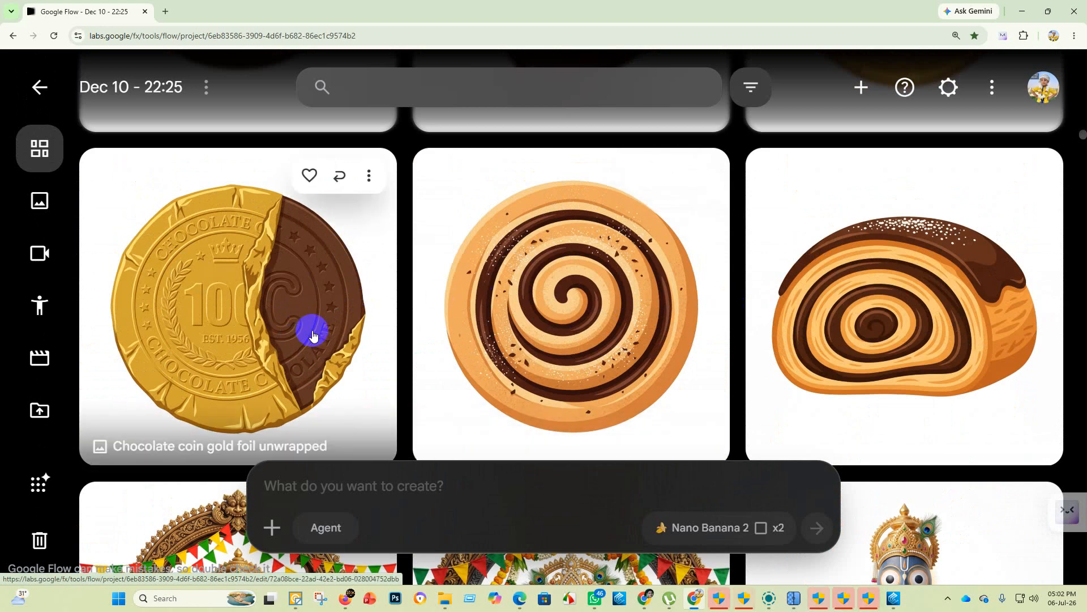
{"action": "left_click", "coordinate": [370, 178]}
{"action": "scroll", "coordinate": [633, 296], "scroll_direction": "up", "scroll_amount": 5}
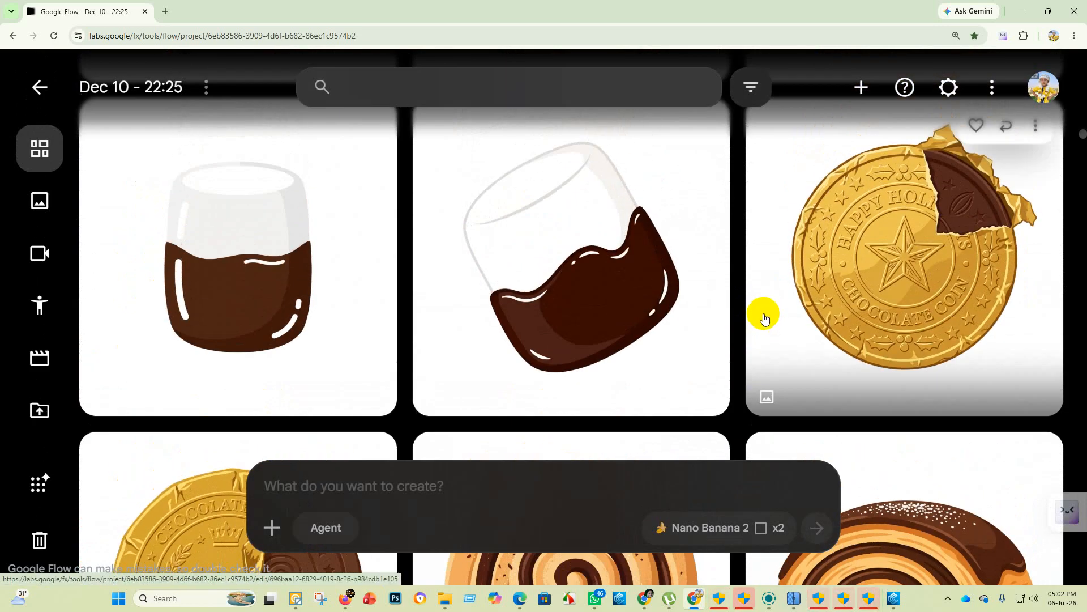
{"action": "scroll", "coordinate": [651, 286], "scroll_direction": "down", "scroll_amount": 4}
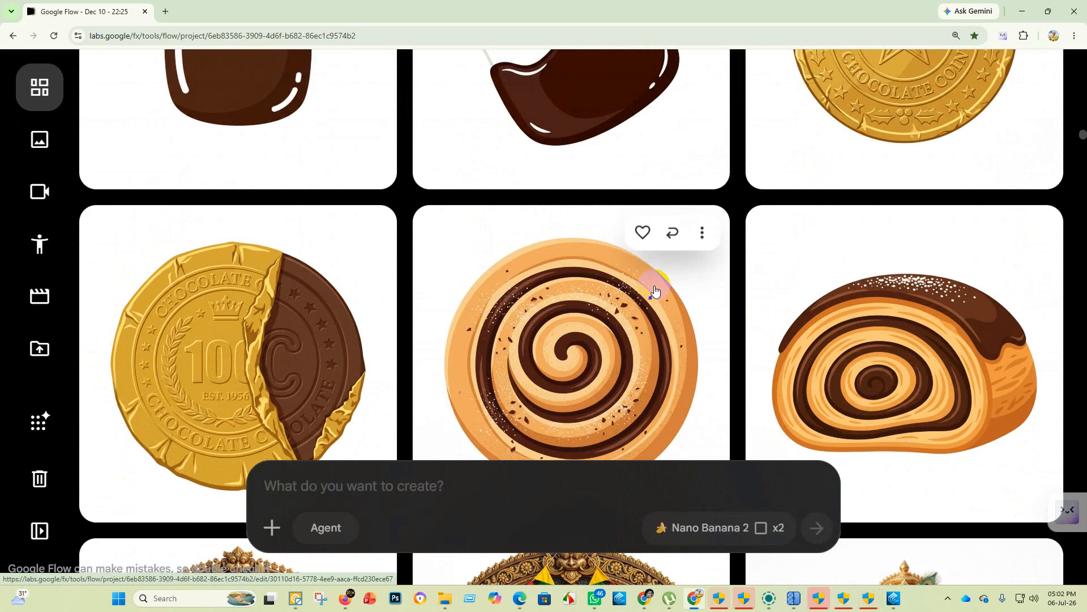
{"action": "scroll", "coordinate": [876, 275], "scroll_direction": "up", "scroll_amount": 6}
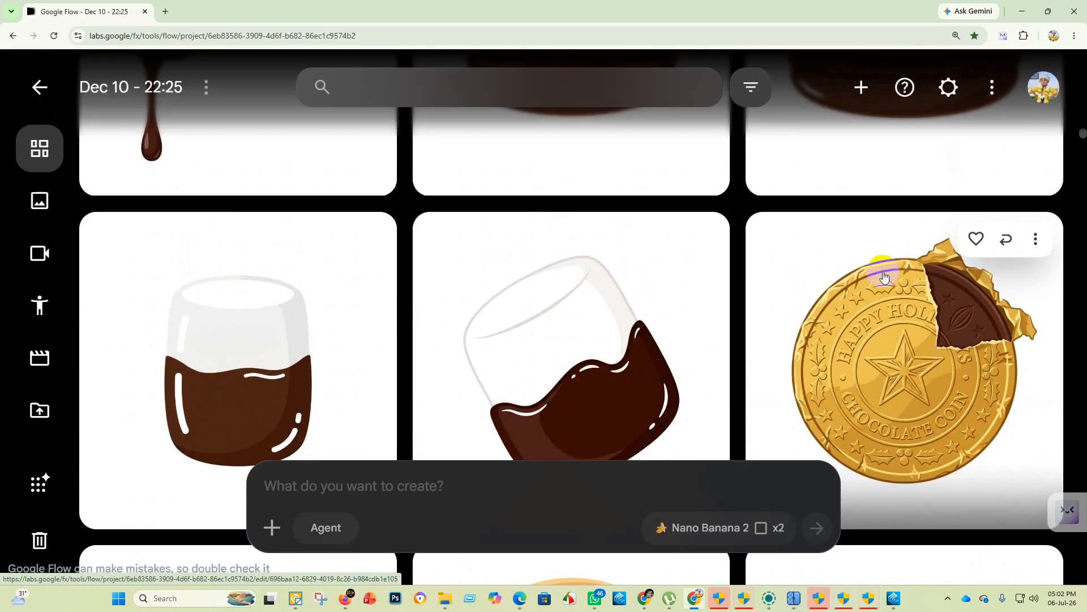
{"action": "scroll", "coordinate": [597, 293], "scroll_direction": "down", "scroll_amount": 7}
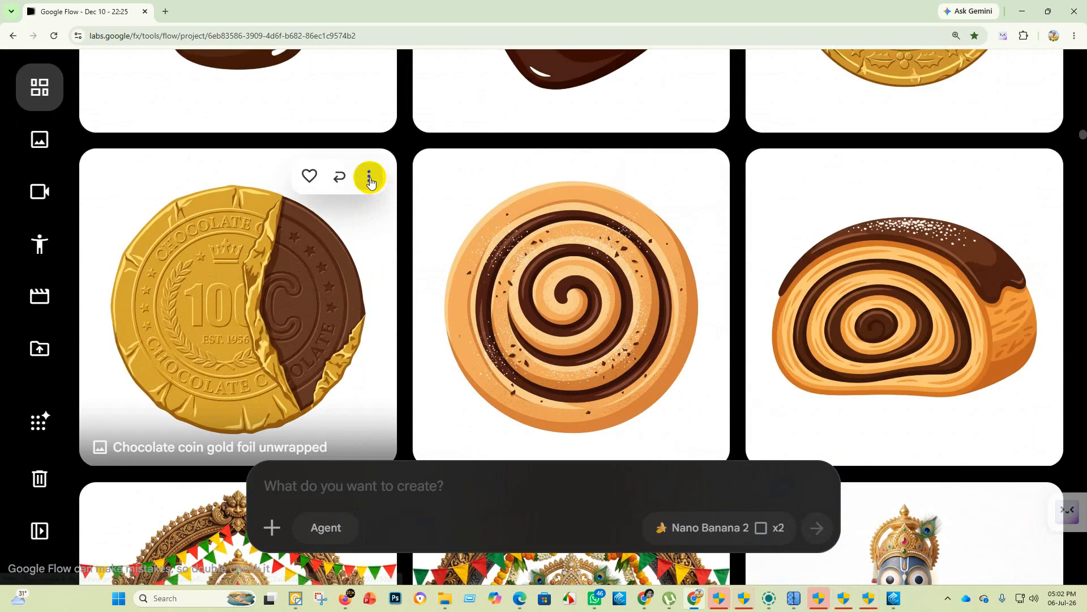
Step: Download the "Chocolate coin gold foil unwrapped" image showing the half-unwrapped coin marked 100
{"action": "left_click", "coordinate": [369, 179]}
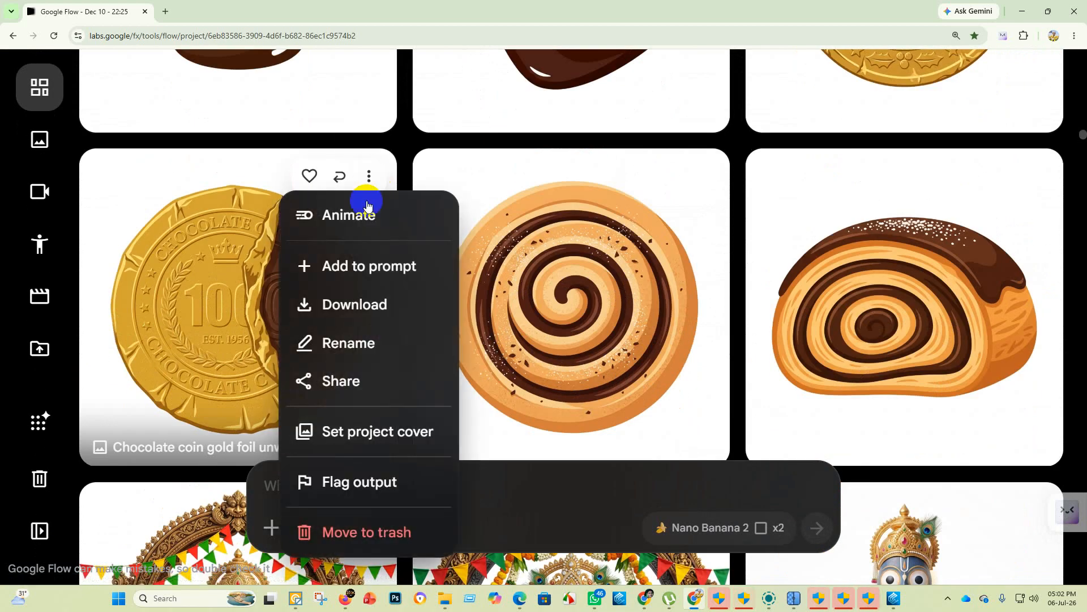
{"action": "mouse_move", "coordinate": [390, 304]}
{"action": "left_click", "coordinate": [554, 323]}
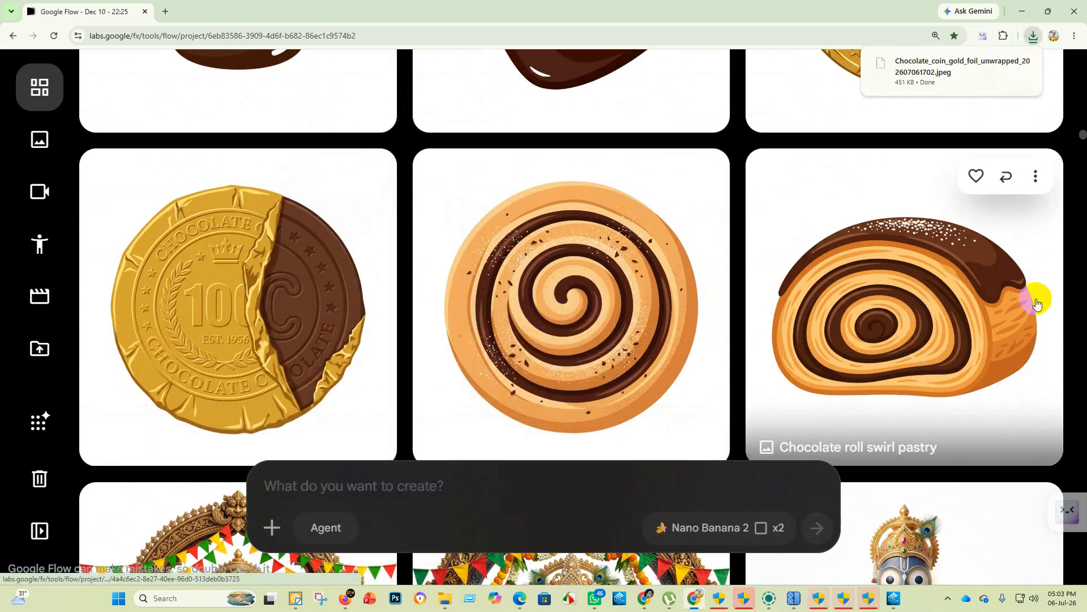
Step: Download the "Chocolate roll swirl pastry" image with the glazed, sliced roll
{"action": "left_click", "coordinate": [1036, 176]}
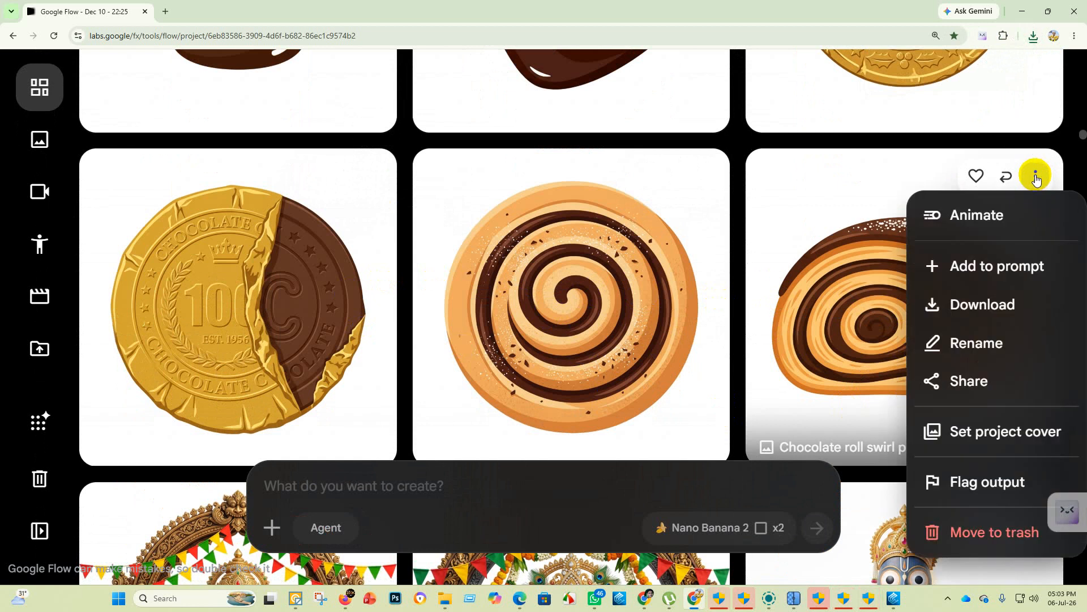
{"action": "mouse_move", "coordinate": [1008, 307]}
{"action": "left_click", "coordinate": [819, 317]}
{"action": "scroll", "coordinate": [747, 317], "scroll_direction": "up", "scroll_amount": 5}
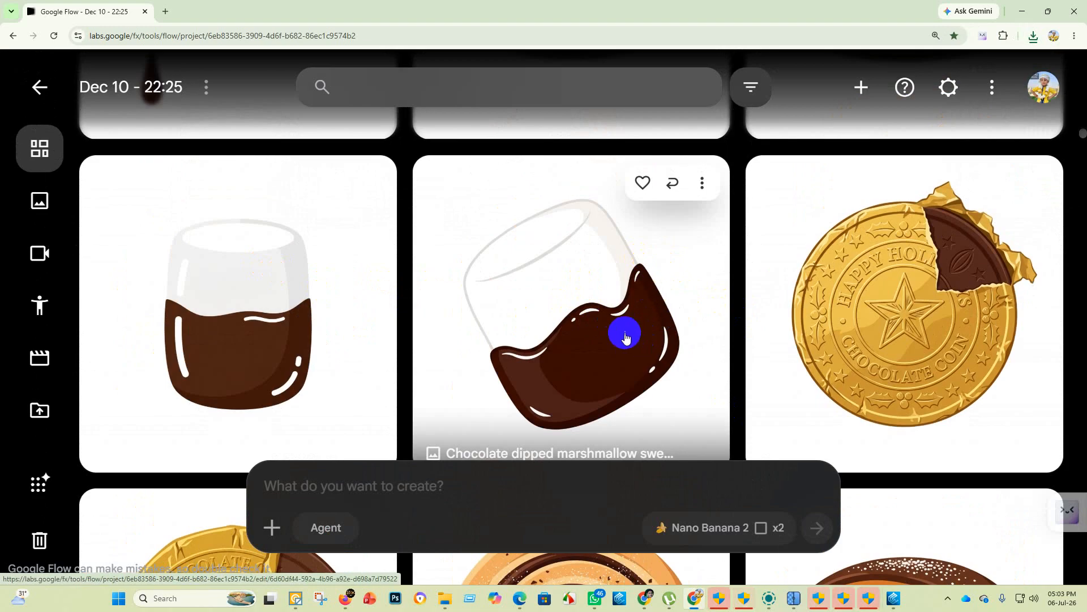
Step: Download the "Chocolate dipped marshmallow" image showing the tilted marshmallow in 1K original size
{"action": "left_click", "coordinate": [702, 184]}
{"action": "mouse_move", "coordinate": [779, 320]}
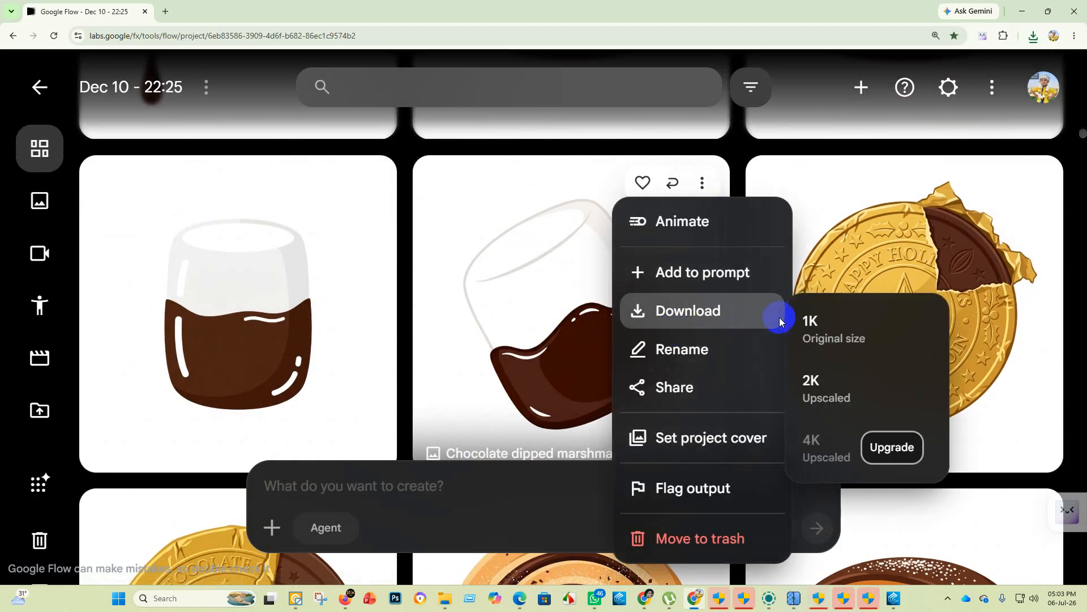
{"action": "left_click", "coordinate": [847, 330]}
Step: Download the "Chocolate macaron delicate dessert" image without the glossy white highlights in 1K original size
{"action": "scroll", "coordinate": [652, 320], "scroll_direction": "down", "scroll_amount": 5}
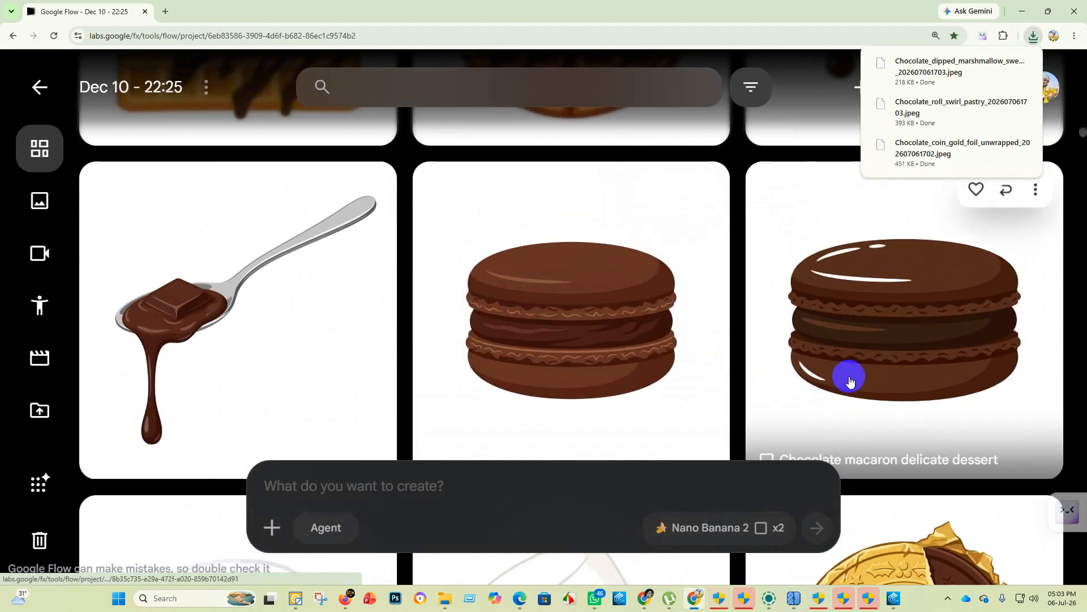
{"action": "scroll", "coordinate": [846, 379], "scroll_direction": "down", "scroll_amount": 1}
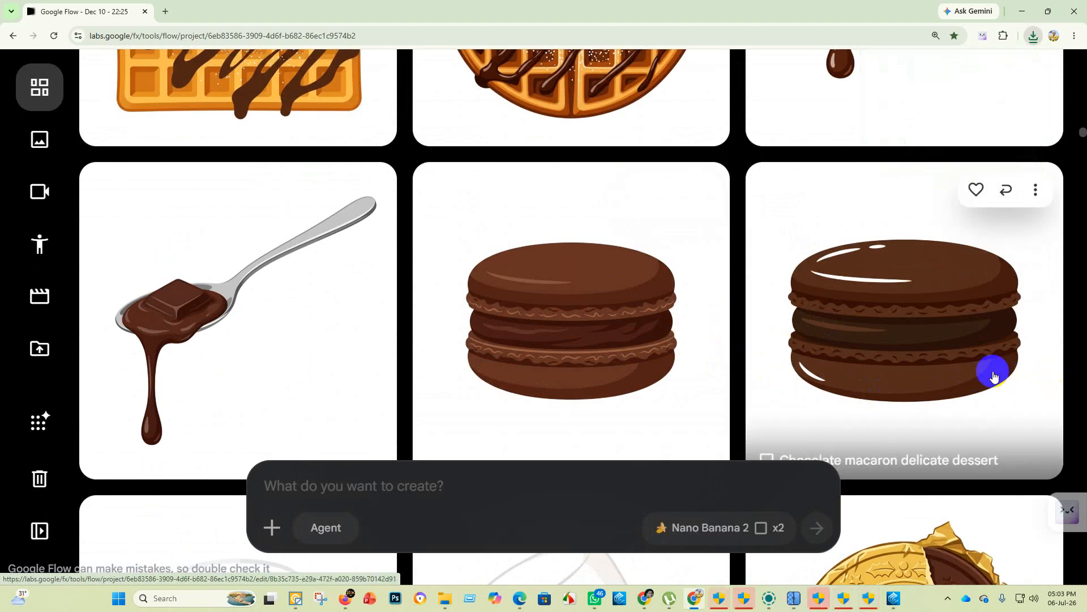
{"action": "left_click", "coordinate": [701, 192]}
{"action": "left_click", "coordinate": [697, 319]}
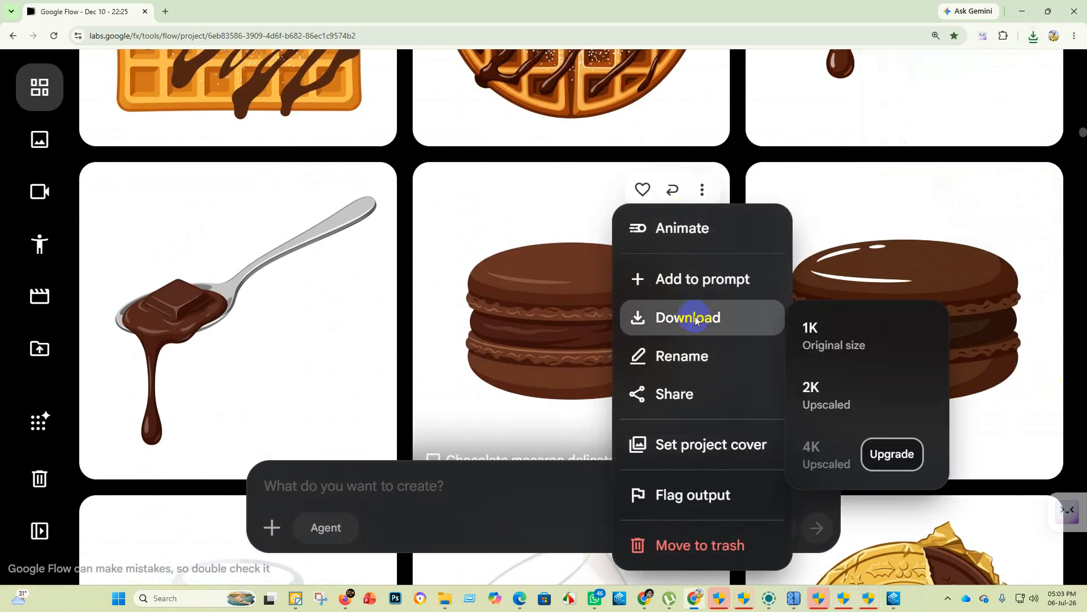
{"action": "left_click", "coordinate": [873, 335]}
Step: Compare the two melting spoon illustrations and download the "Chocolate on spoon melting" image with the square chocolate piece in 1K original size
{"action": "scroll", "coordinate": [576, 340], "scroll_direction": "up", "scroll_amount": 5}
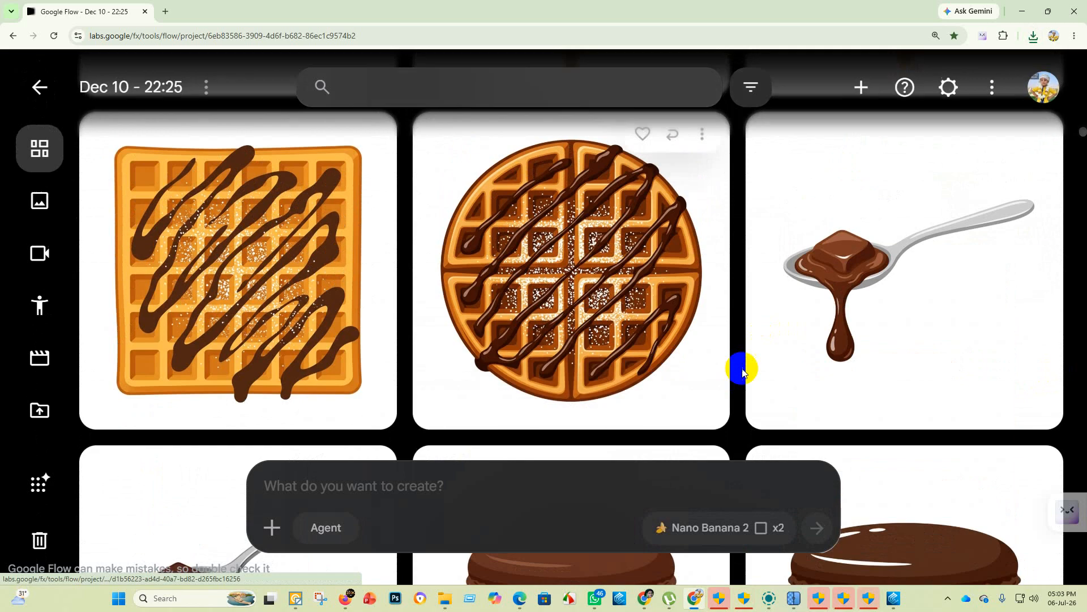
{"action": "scroll", "coordinate": [621, 308], "scroll_direction": "down", "scroll_amount": 4}
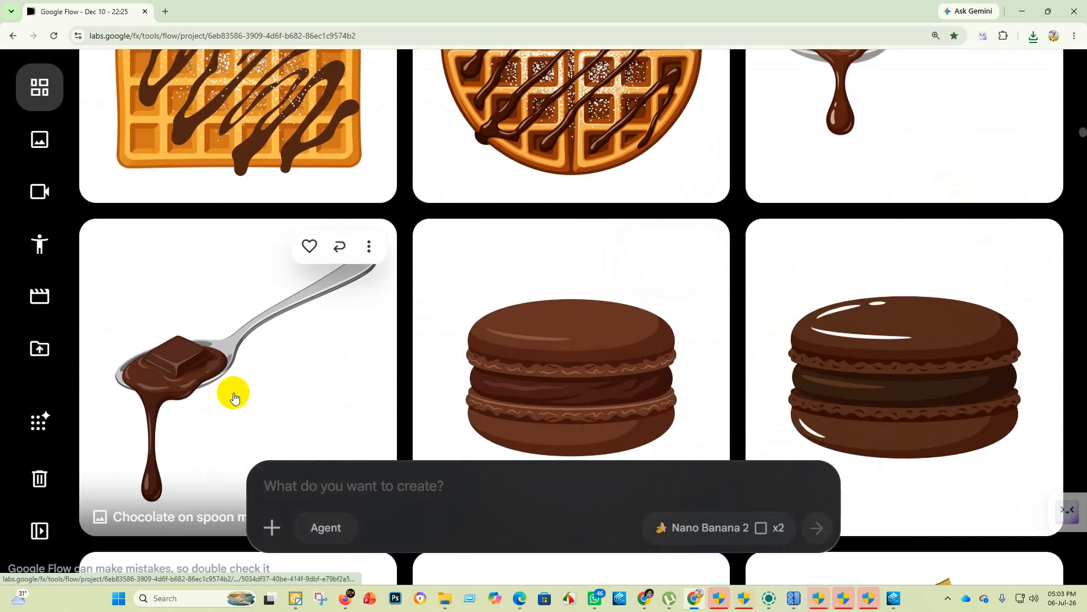
{"action": "scroll", "coordinate": [400, 397], "scroll_direction": "up", "scroll_amount": 4}
{"action": "scroll", "coordinate": [391, 374], "scroll_direction": "down", "scroll_amount": 5}
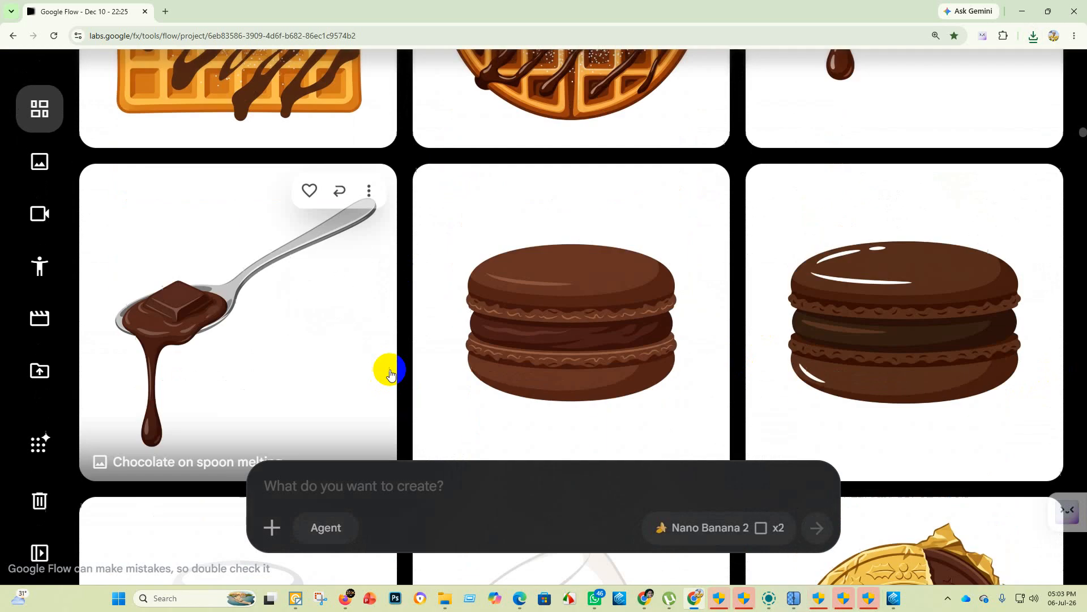
{"action": "left_click", "coordinate": [370, 193]}
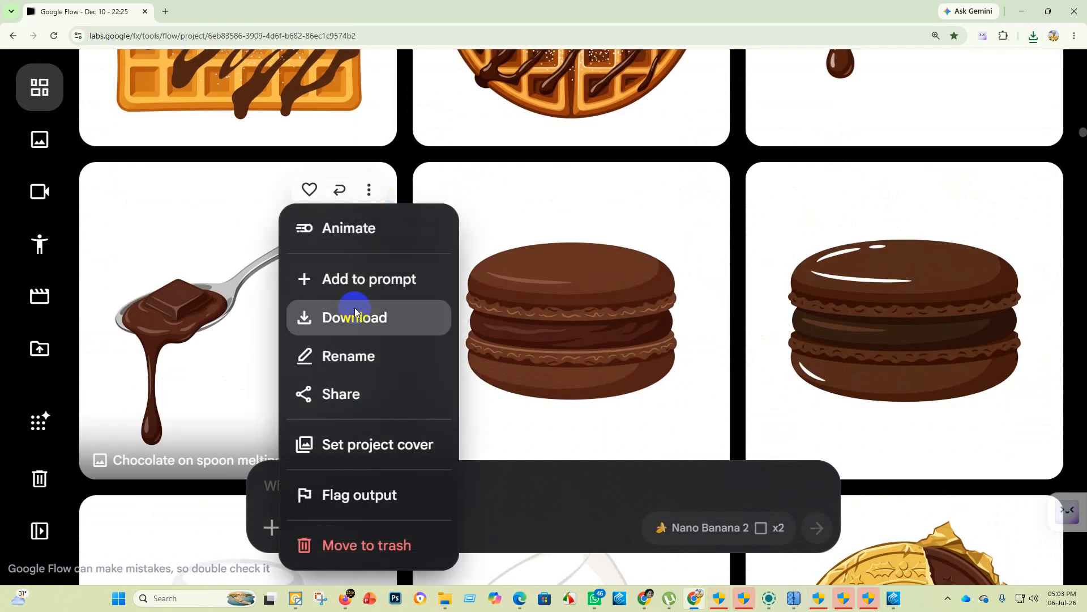
{"action": "mouse_move", "coordinate": [354, 315]}
{"action": "left_click", "coordinate": [497, 329]}
Step: Download the "Chocolate waffle with chocolate" image showing the round waffle in 1K original size
{"action": "scroll", "coordinate": [567, 340], "scroll_direction": "up", "scroll_amount": 5}
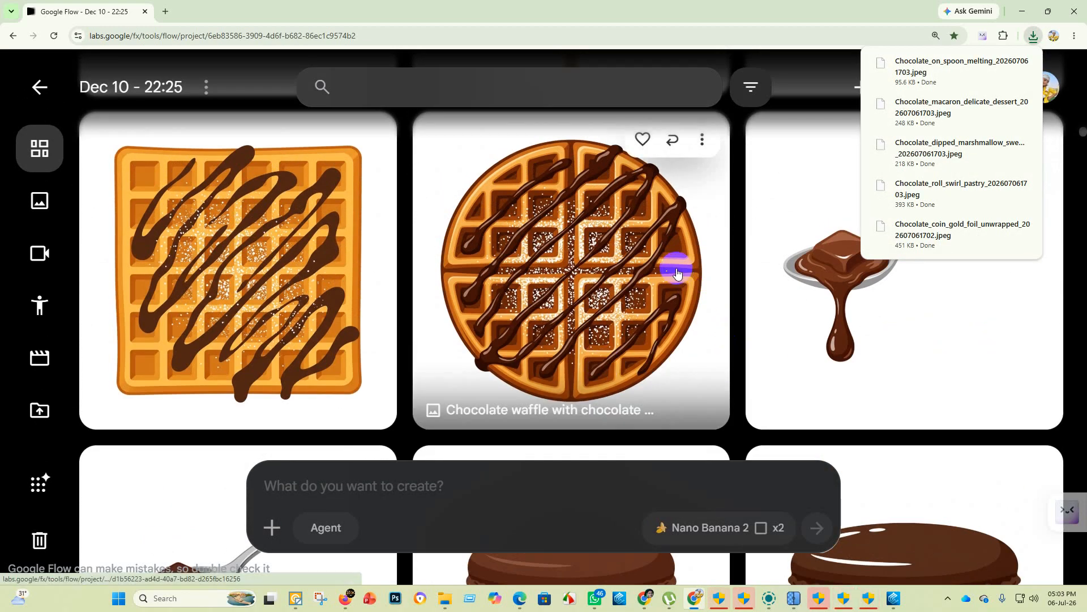
{"action": "scroll", "coordinate": [685, 258], "scroll_direction": "up", "scroll_amount": 1}
{"action": "left_click", "coordinate": [702, 197]}
{"action": "mouse_move", "coordinate": [756, 337]}
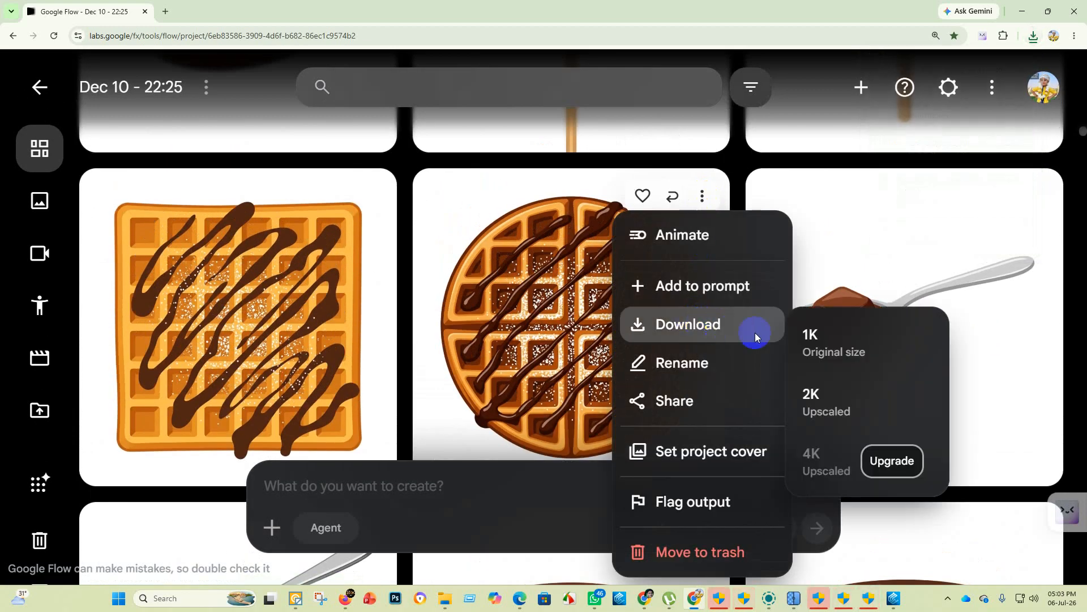
{"action": "left_click", "coordinate": [855, 344]}
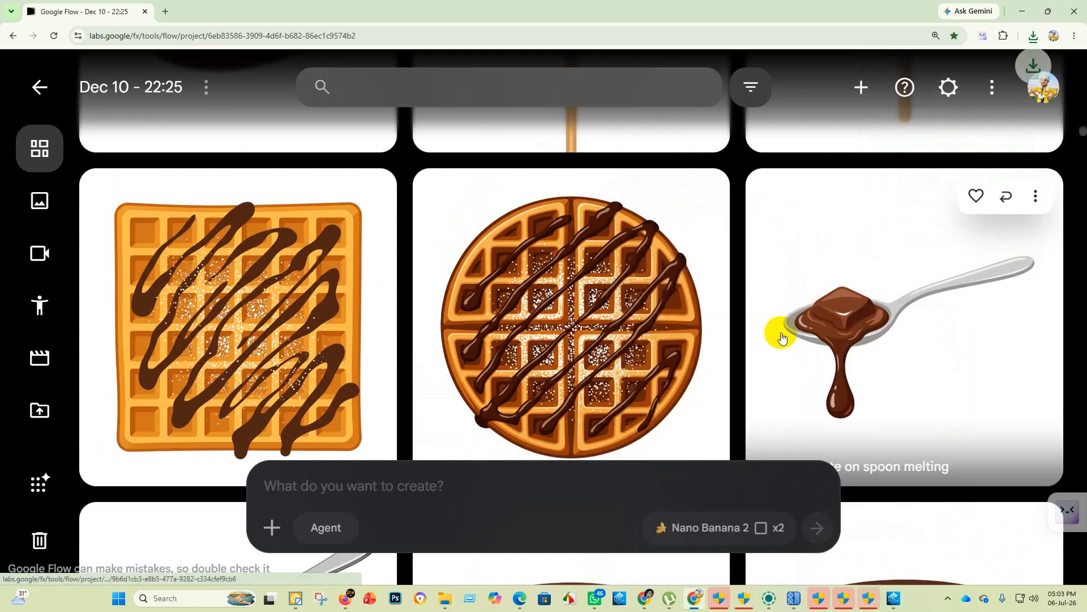
Step: Download the "Chocolate cake pop on stick" image with the densely sprinkled coating in 1K original size
{"action": "scroll", "coordinate": [719, 340], "scroll_direction": "up", "scroll_amount": 6}
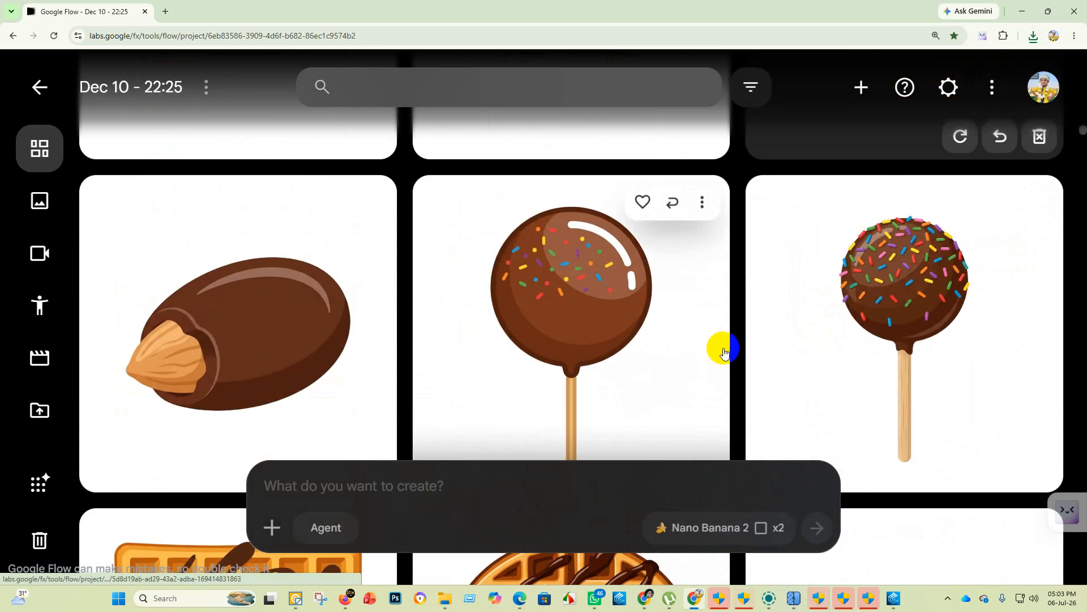
{"action": "scroll", "coordinate": [845, 360], "scroll_direction": "down", "scroll_amount": 1}
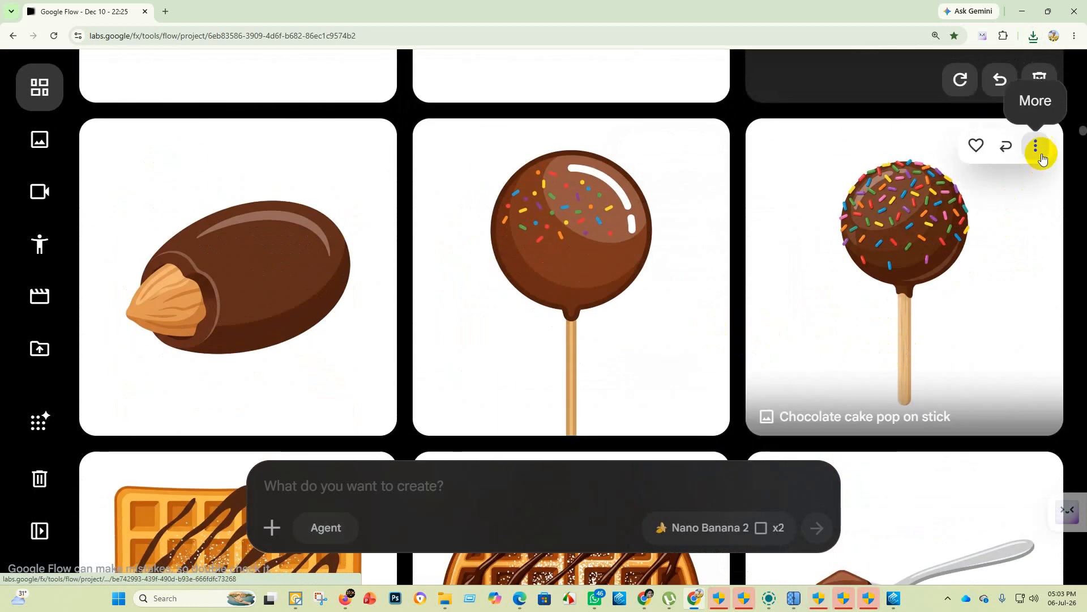
{"action": "left_click", "coordinate": [1036, 146]}
{"action": "mouse_move", "coordinate": [984, 274]}
{"action": "left_click", "coordinate": [850, 284]}
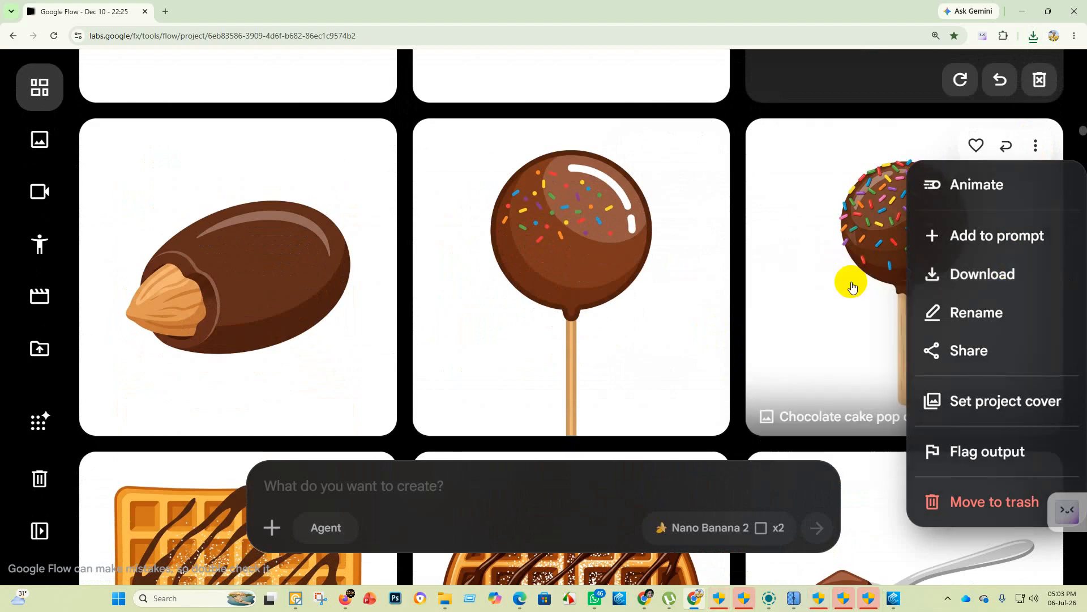
Step: Download the "Chocolate covered almond single nut" image in 1K original size
{"action": "scroll", "coordinate": [575, 315], "scroll_direction": "up", "scroll_amount": 6}
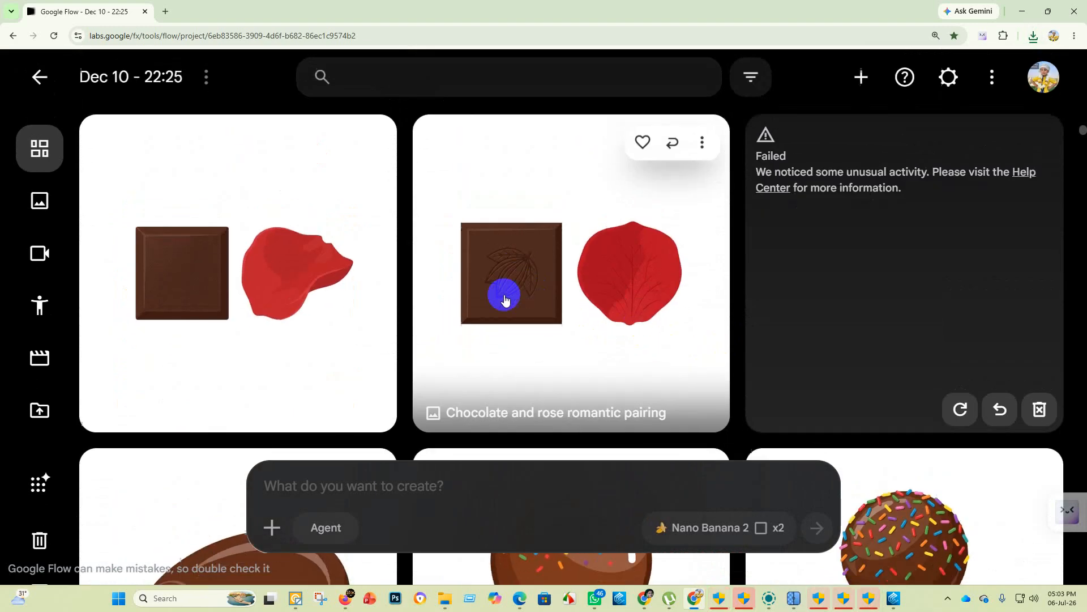
{"action": "scroll", "coordinate": [396, 293], "scroll_direction": "down", "scroll_amount": 5}
{"action": "left_click", "coordinate": [369, 214]}
{"action": "mouse_move", "coordinate": [400, 328]}
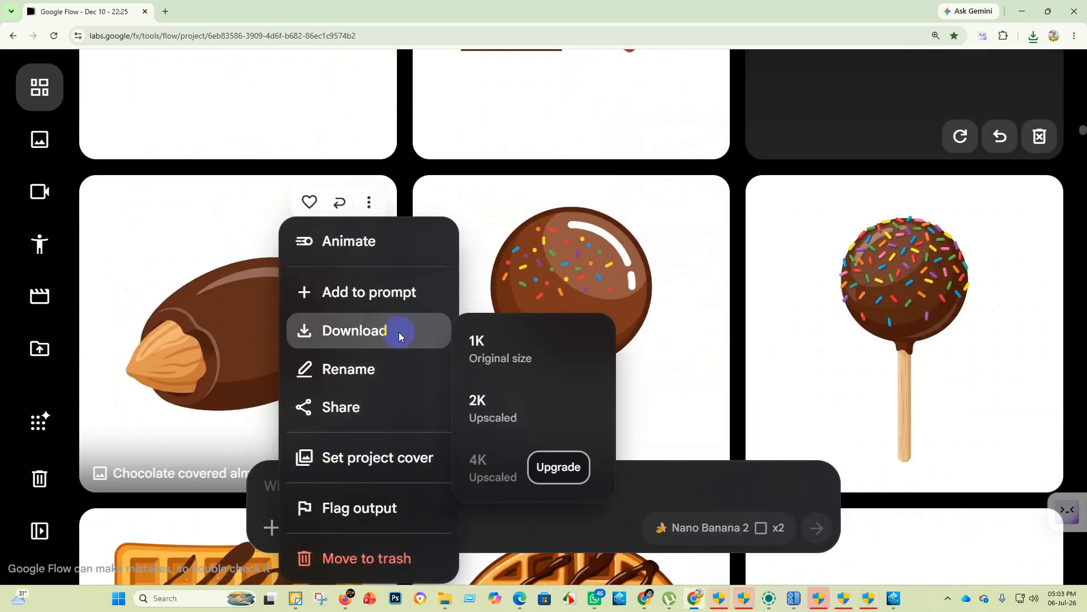
{"action": "left_click", "coordinate": [517, 340]}
Step: Download the "Chocolate and rose romantic pairing" image with the cocoa pod engraved on the chocolate square in 1K original size
{"action": "scroll", "coordinate": [519, 343], "scroll_direction": "up", "scroll_amount": 5}
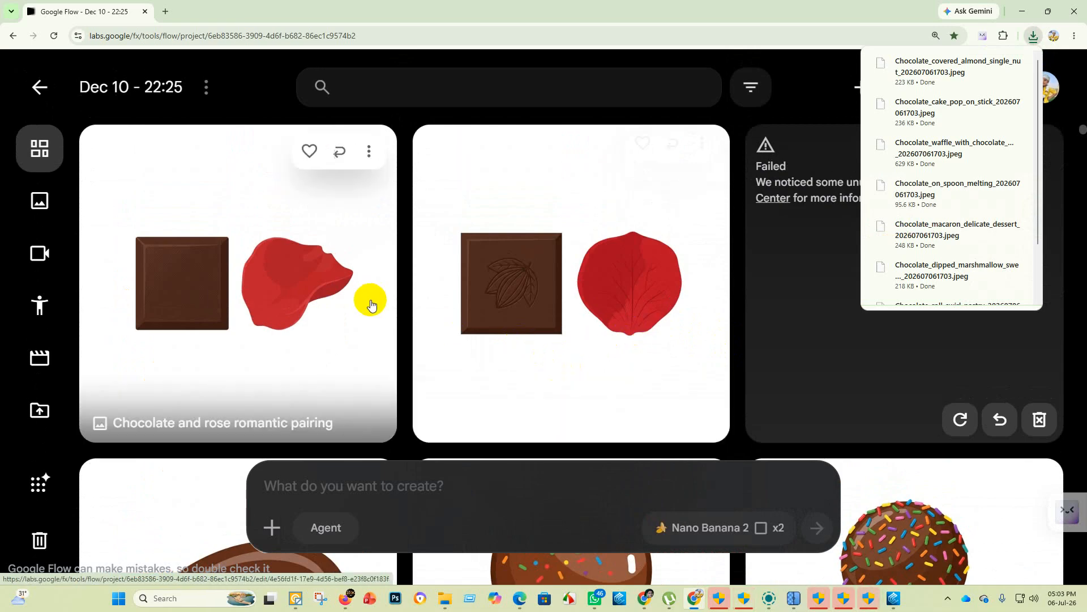
{"action": "left_click", "coordinate": [152, 307]}
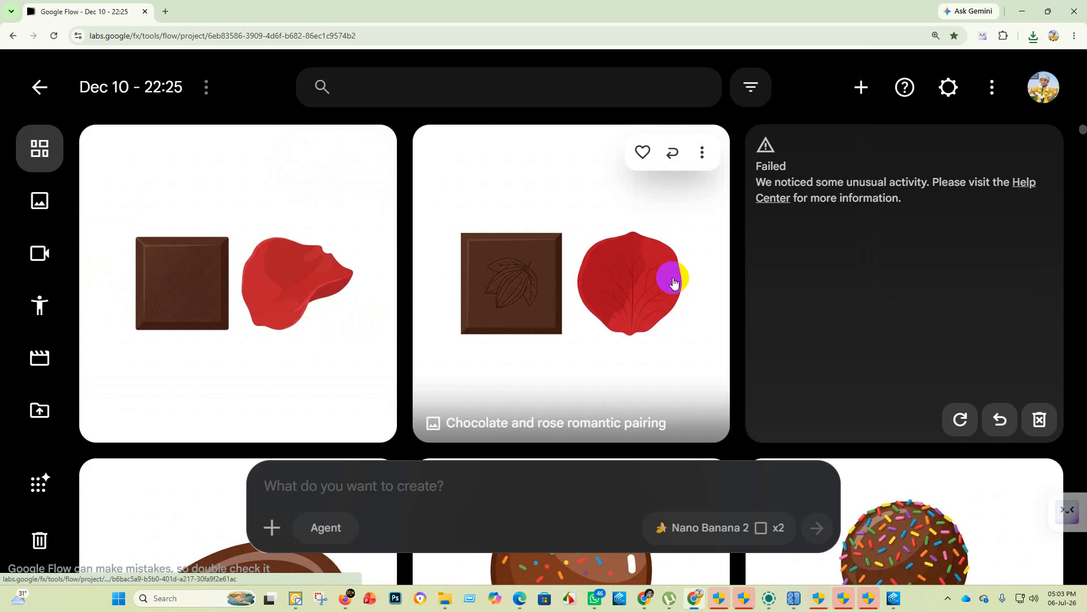
{"action": "left_click", "coordinate": [700, 155]}
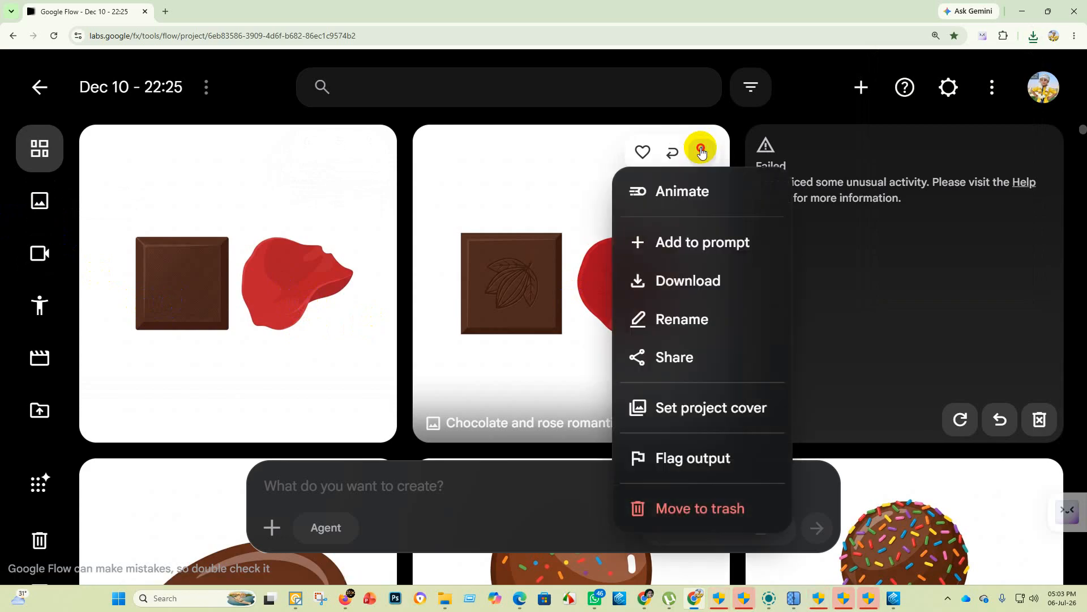
{"action": "mouse_move", "coordinate": [689, 275]}
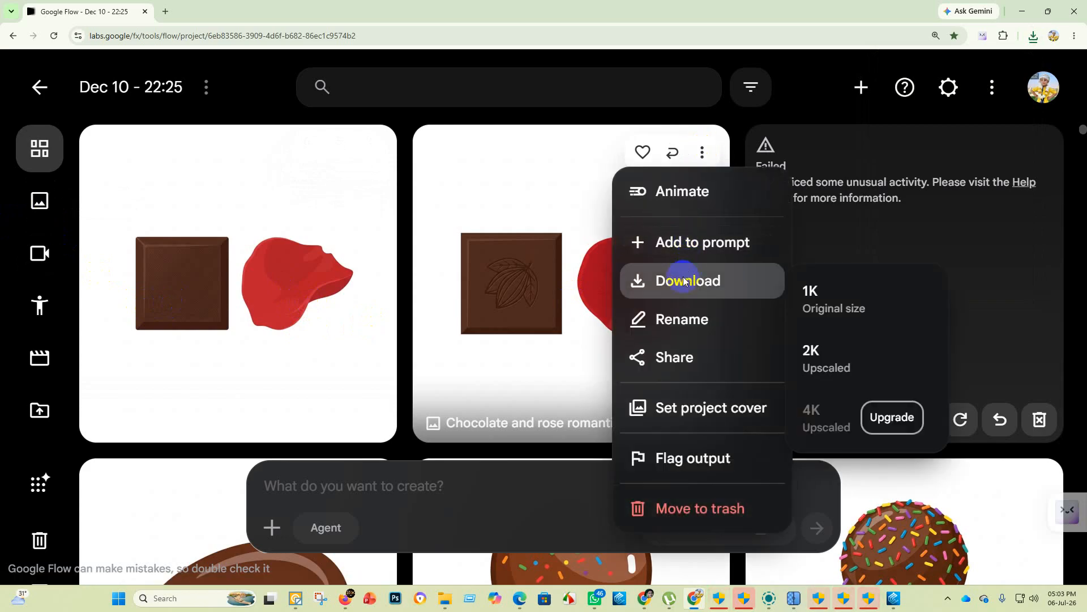
{"action": "left_click", "coordinate": [853, 303]}
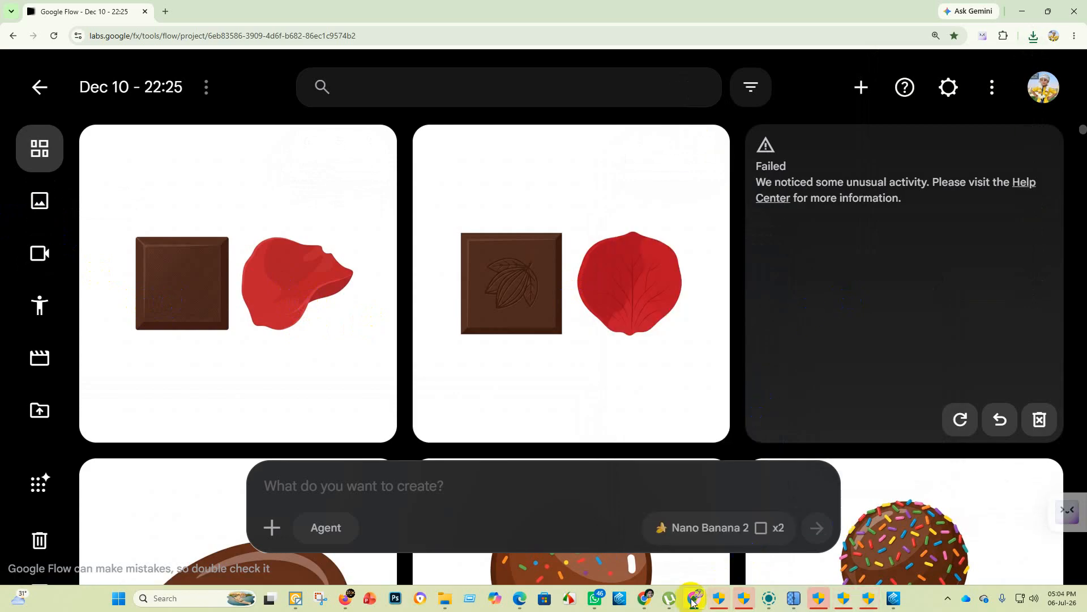
Step: Switch to the Jul 06, 02:04 PM Flow project and save its "Chocolate strawberry with bite" image to the colorful vector folder 40
{"action": "left_click", "coordinate": [643, 550]}
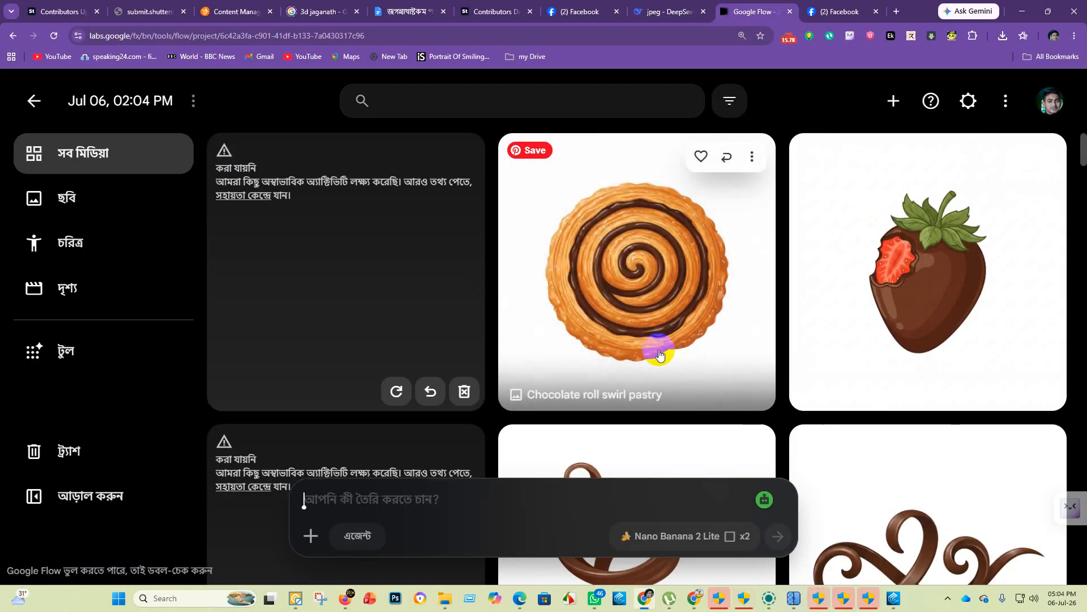
{"action": "scroll", "coordinate": [793, 322], "scroll_direction": "down", "scroll_amount": 3}
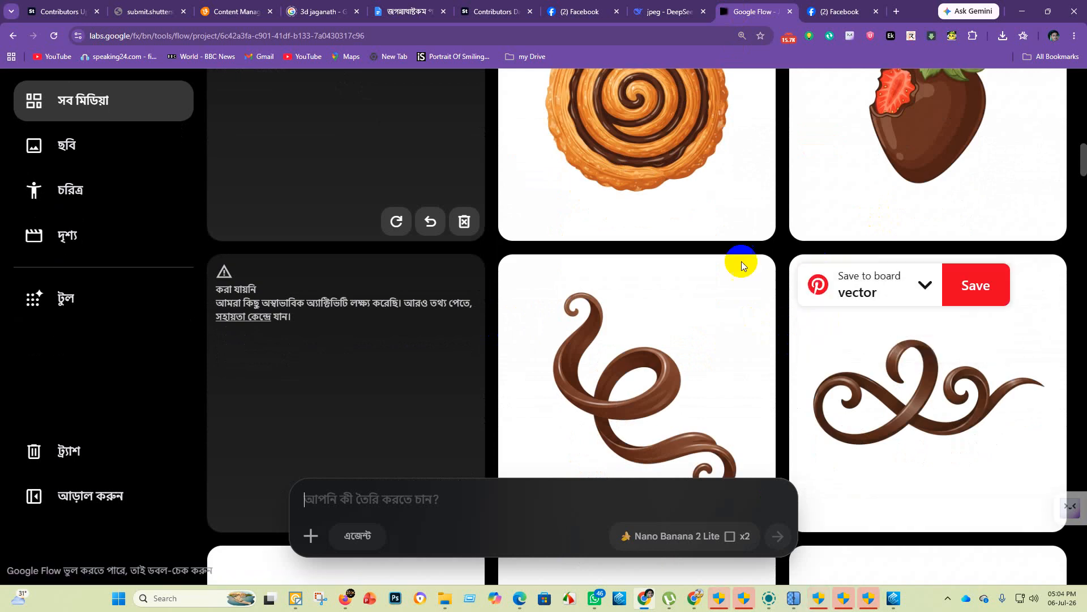
{"action": "scroll", "coordinate": [742, 266], "scroll_direction": "up", "scroll_amount": 3}
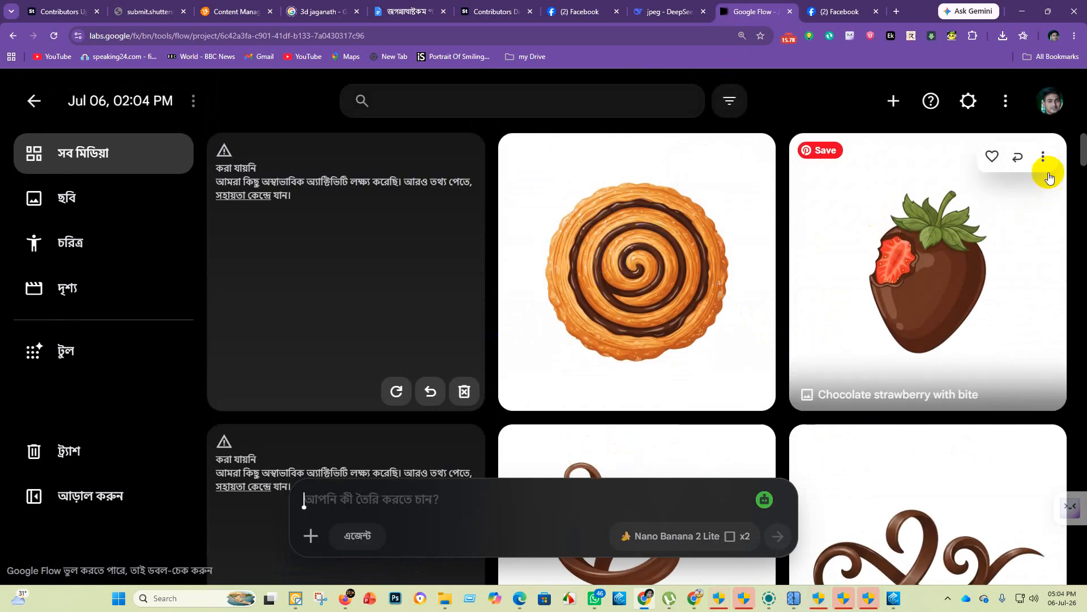
{"action": "left_click", "coordinate": [1045, 159]}
{"action": "mouse_move", "coordinate": [867, 270]}
{"action": "left_click", "coordinate": [765, 270]}
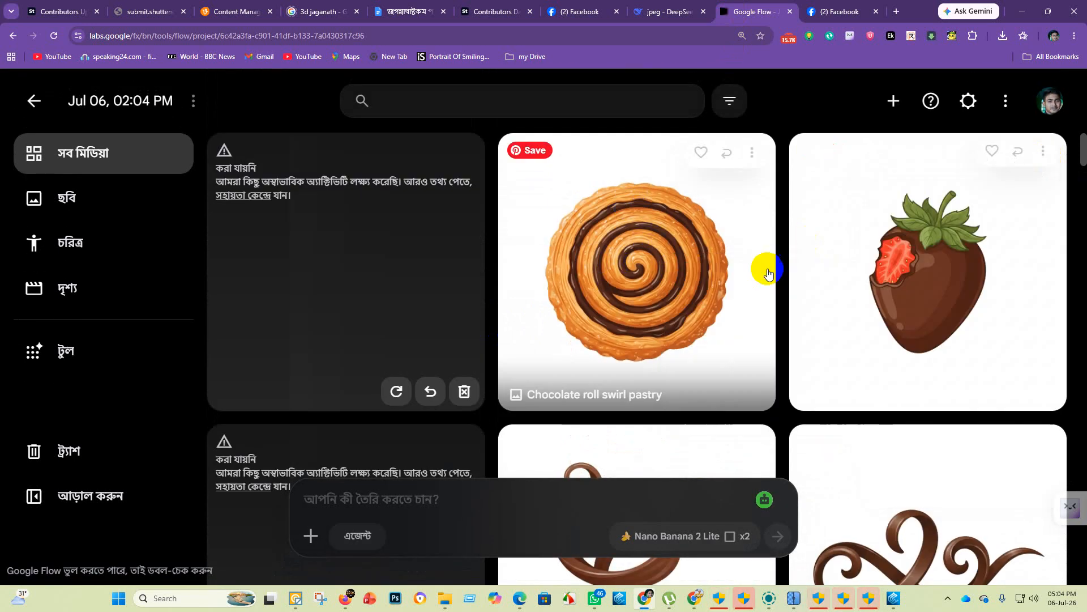
{"action": "left_click", "coordinate": [512, 284]}
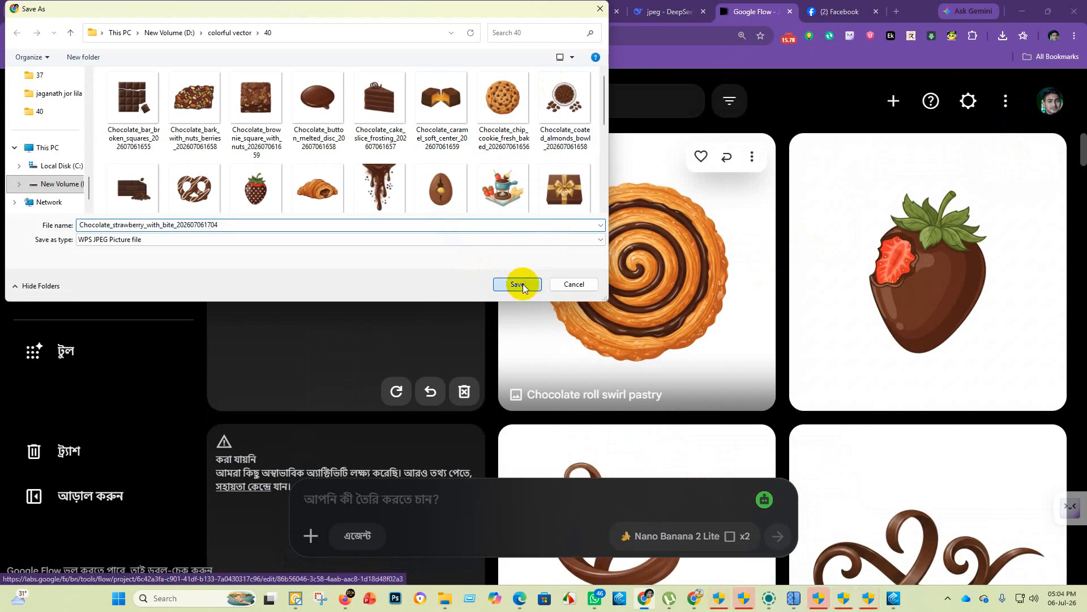
Step: Return to the Dec 10 - 22:25 project window and open the folder containing its downloaded images
{"action": "mouse_move", "coordinate": [694, 598]}
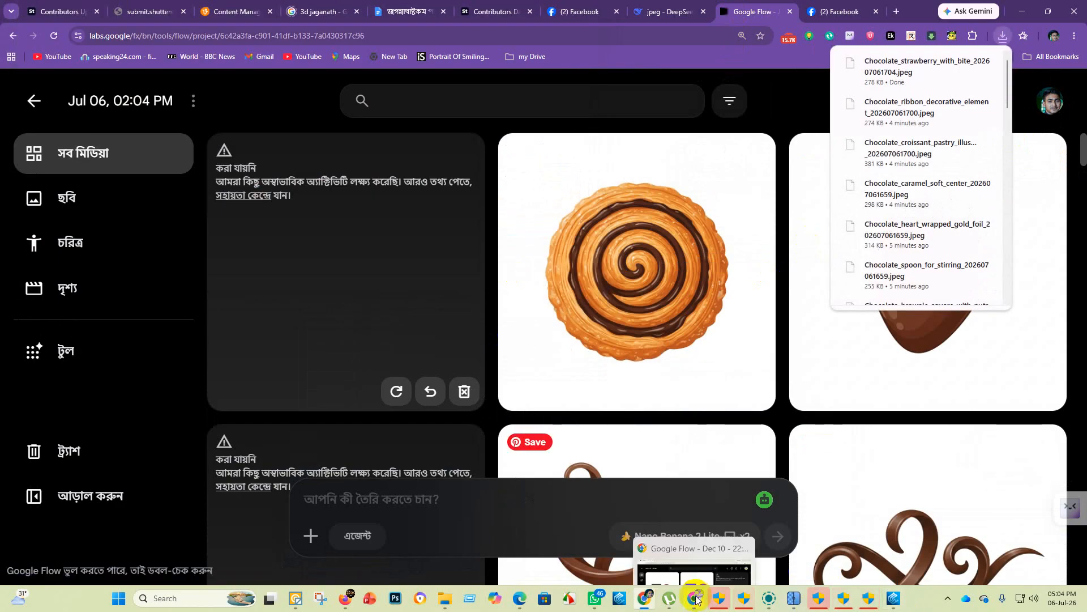
{"action": "left_click", "coordinate": [693, 532]}
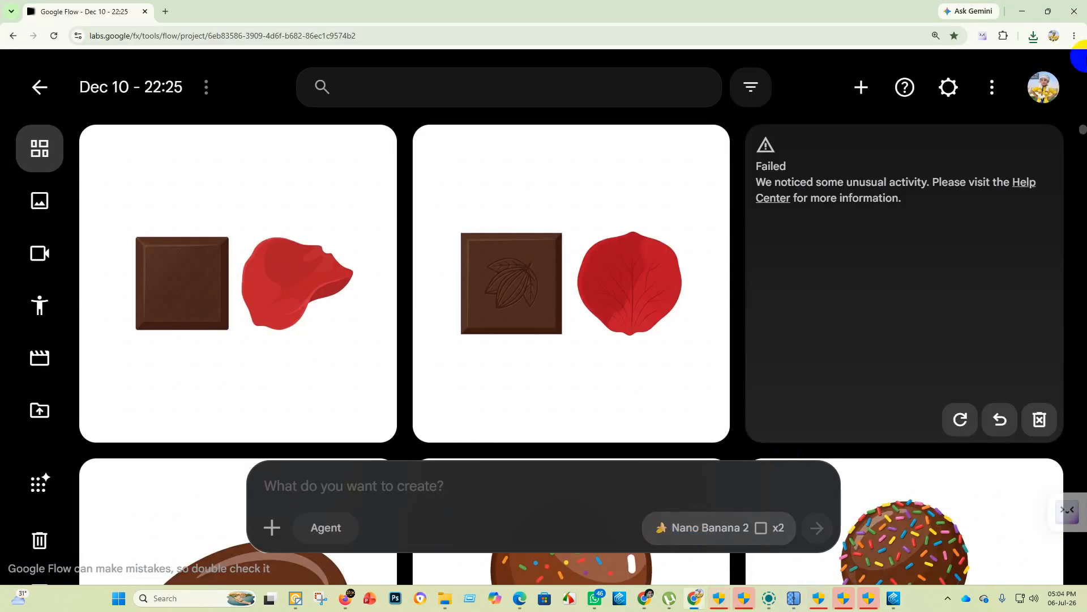
{"action": "left_click", "coordinate": [1033, 37]}
{"action": "left_click", "coordinate": [994, 85]}
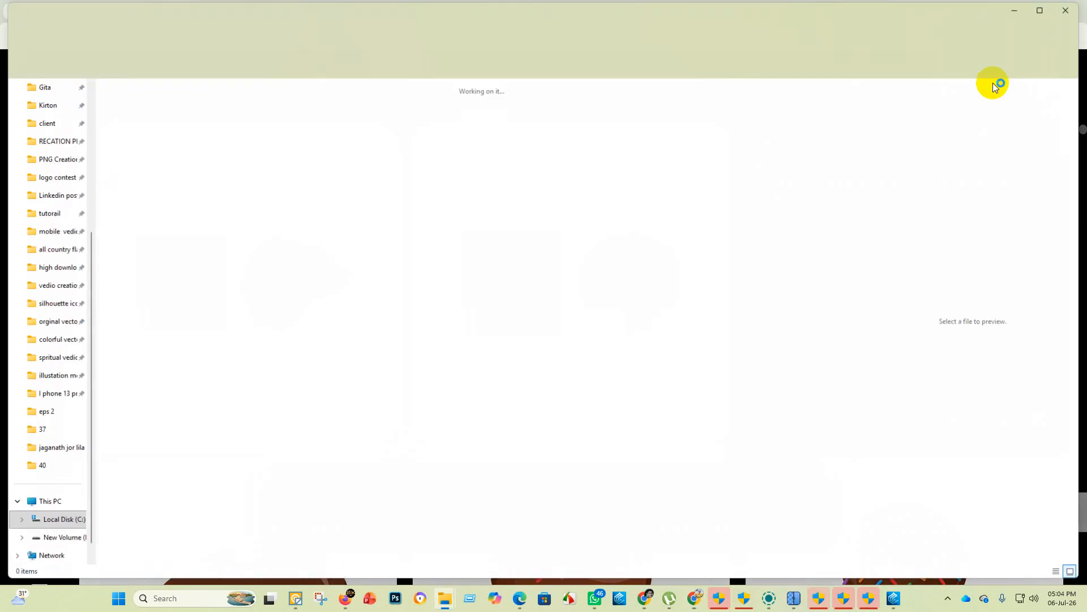
Step: Move all the chocolate images from Downloads into the colorful vector folder 40
{"action": "left_click_drag", "start_coordinate": [730, 191], "coordinate": [97, 109]}
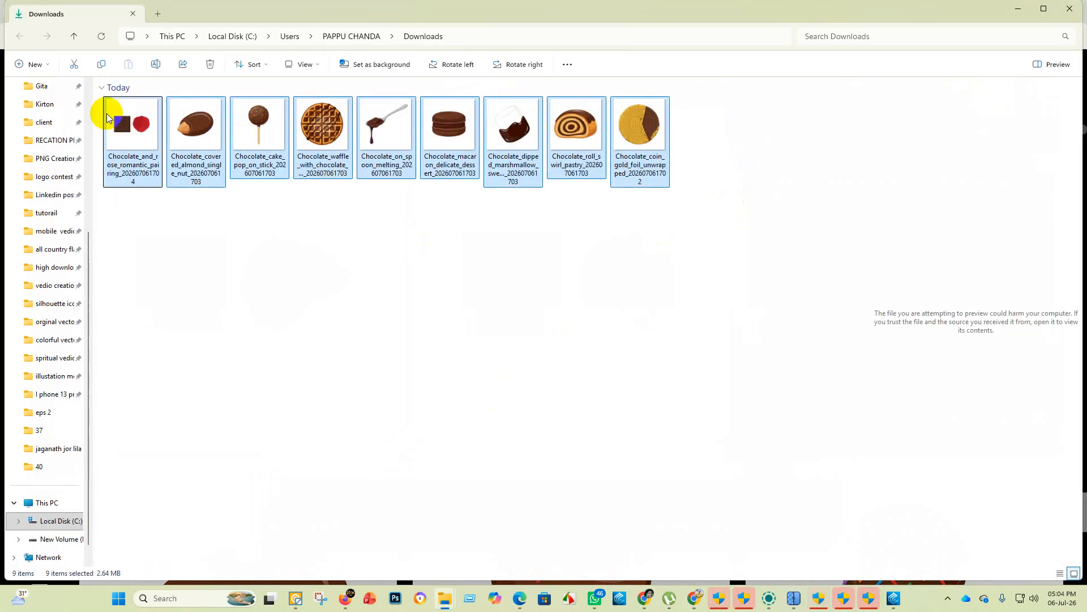
{"action": "left_click", "coordinate": [74, 65]}
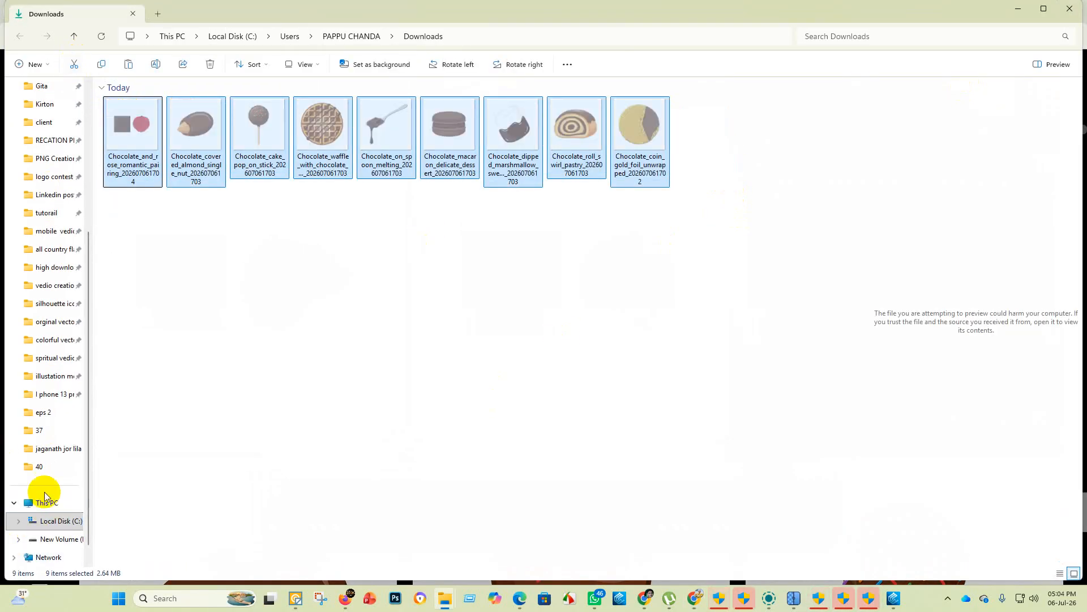
{"action": "left_click", "coordinate": [45, 467]}
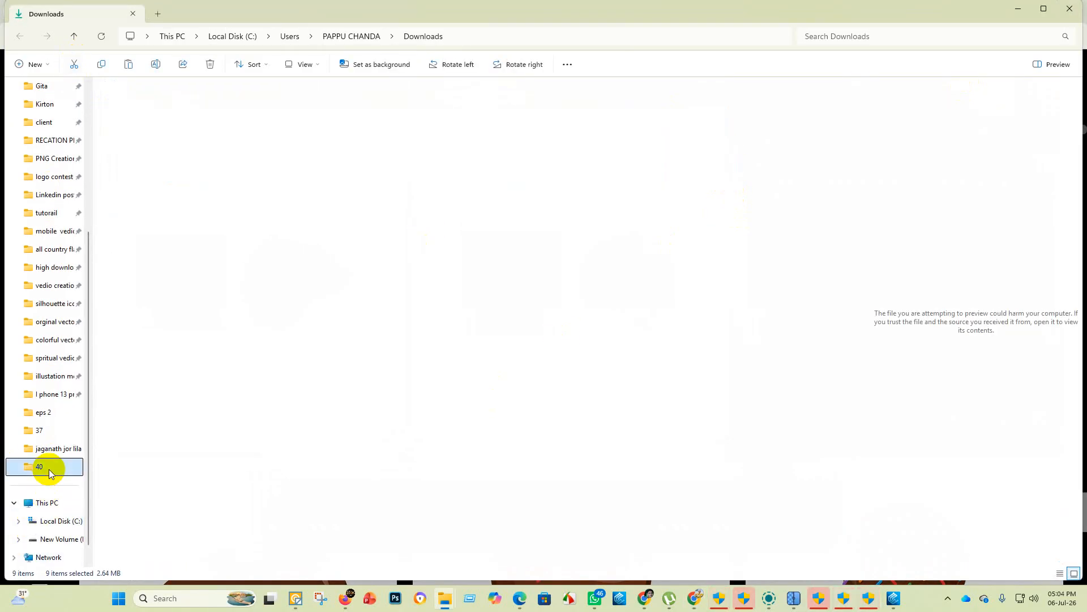
{"action": "left_click", "coordinate": [129, 64]}
{"action": "left_click", "coordinate": [470, 450]}
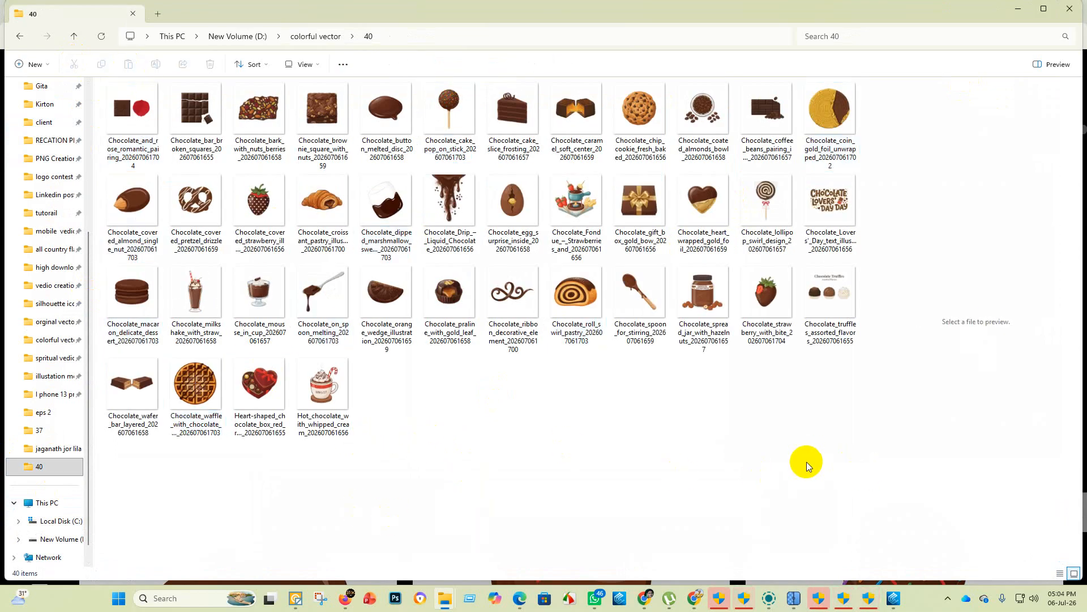
Step: Switch to Vector Magic and leave the finished Jagannath batch for a new, empty batch processing session
{"action": "left_click_drag", "start_coordinate": [807, 461], "coordinate": [539, 522]}
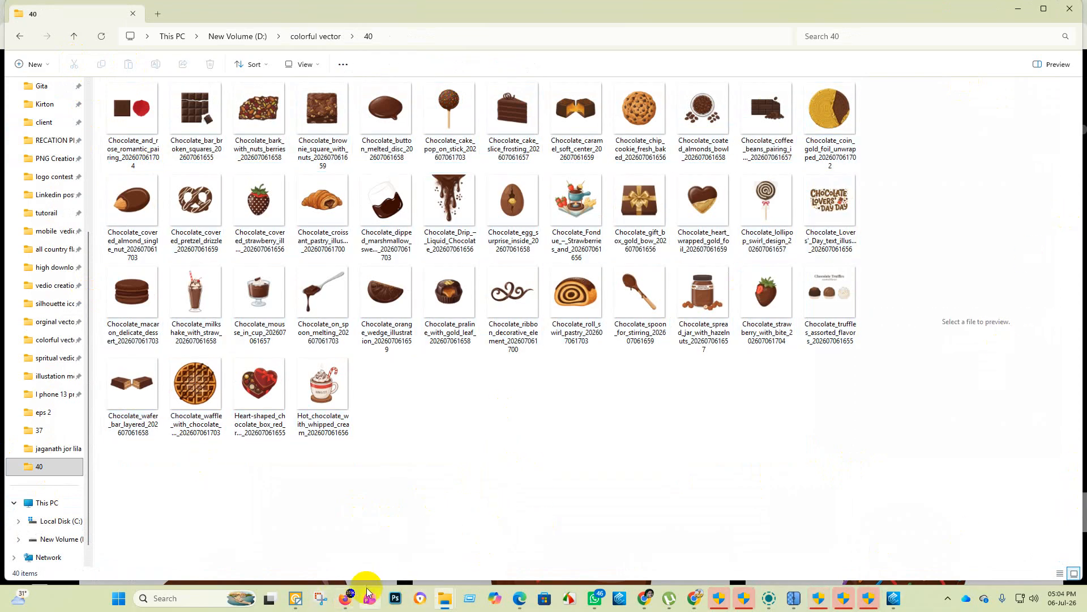
{"action": "mouse_move", "coordinate": [295, 595]}
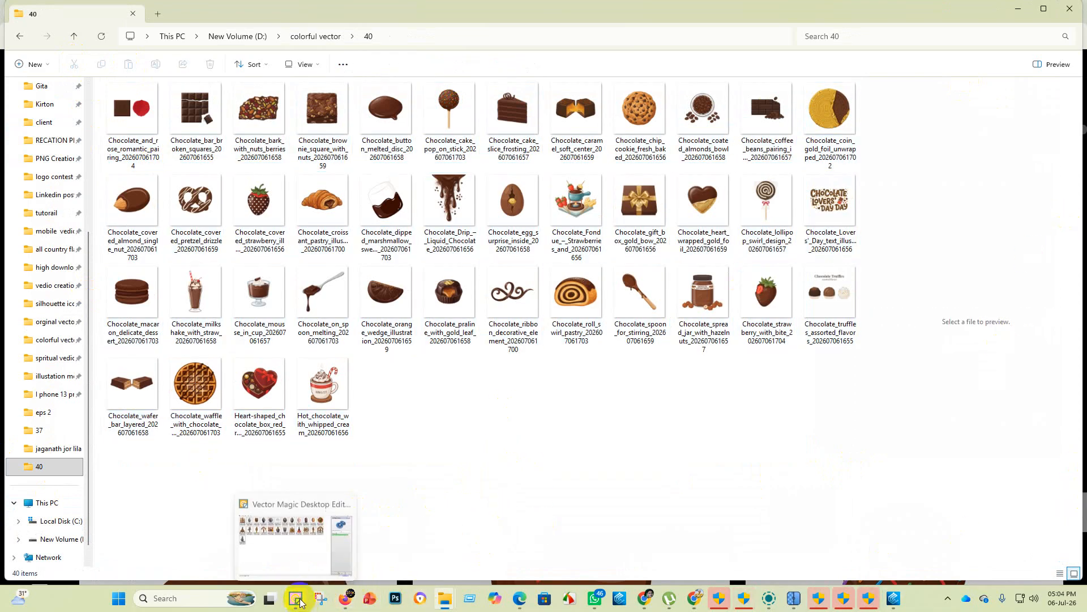
{"action": "left_click", "coordinate": [301, 539]}
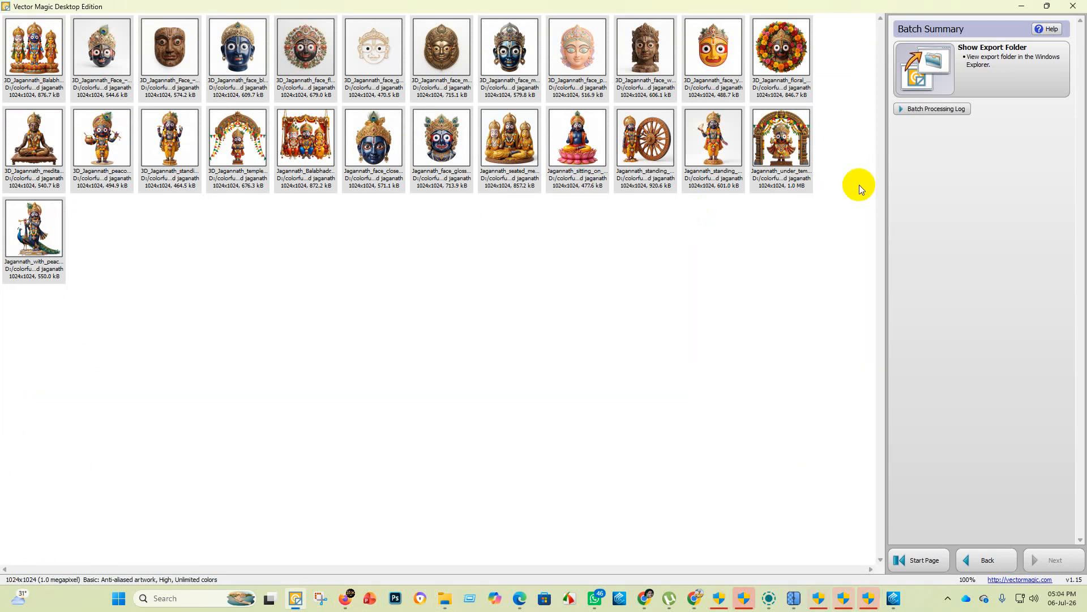
{"action": "left_click", "coordinate": [915, 560]}
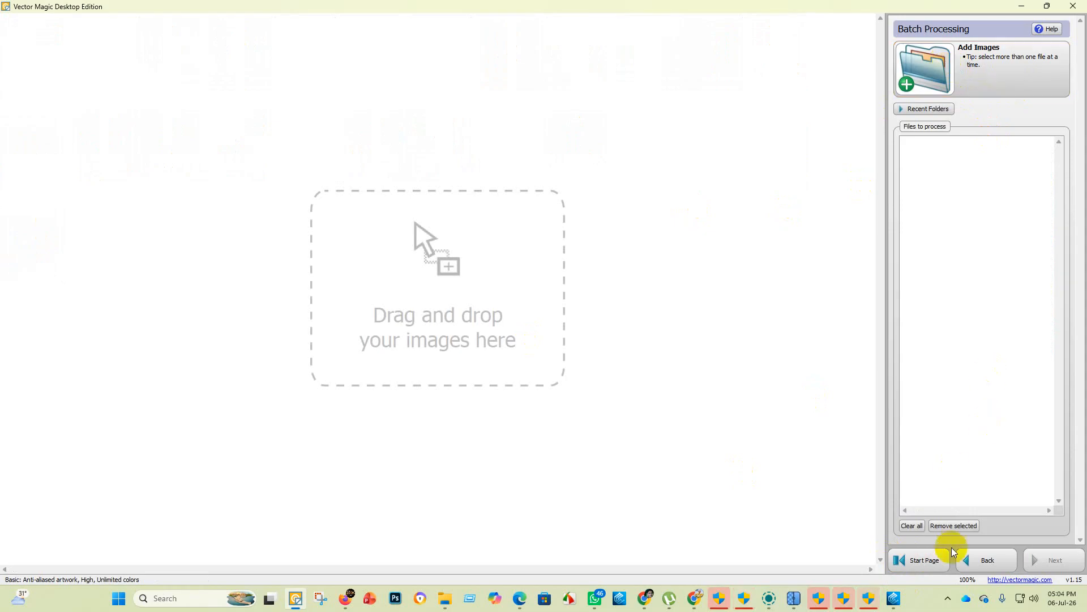
{"action": "left_click", "coordinate": [926, 561]}
{"action": "left_click", "coordinate": [947, 189]}
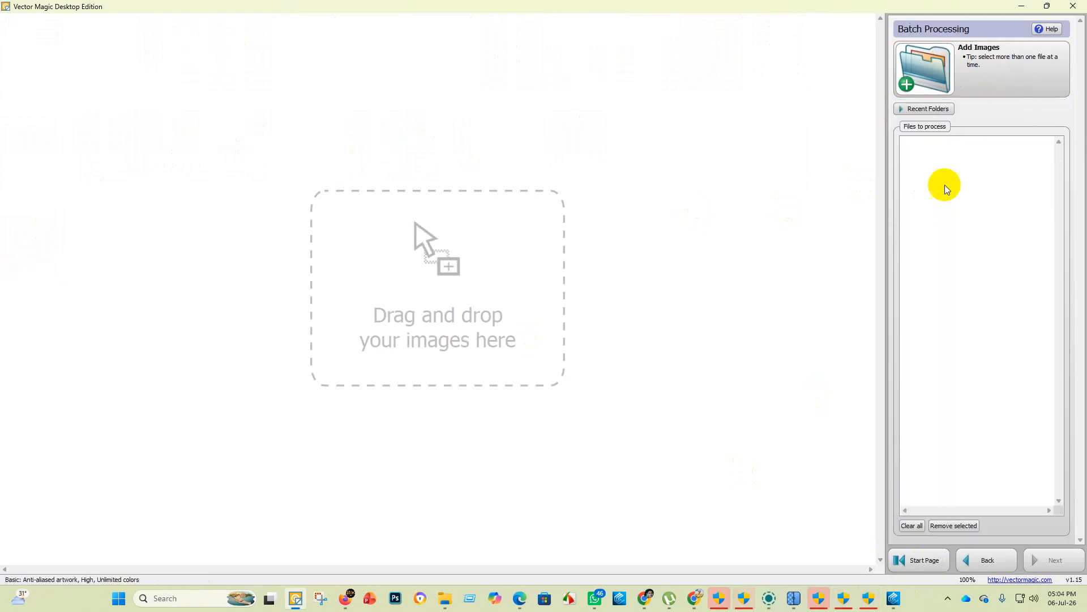
Step: Add all the chocolate images from the colorful vector folder 40 to the batch
{"action": "left_click", "coordinate": [940, 50]}
{"action": "left_click", "coordinate": [62, 161]}
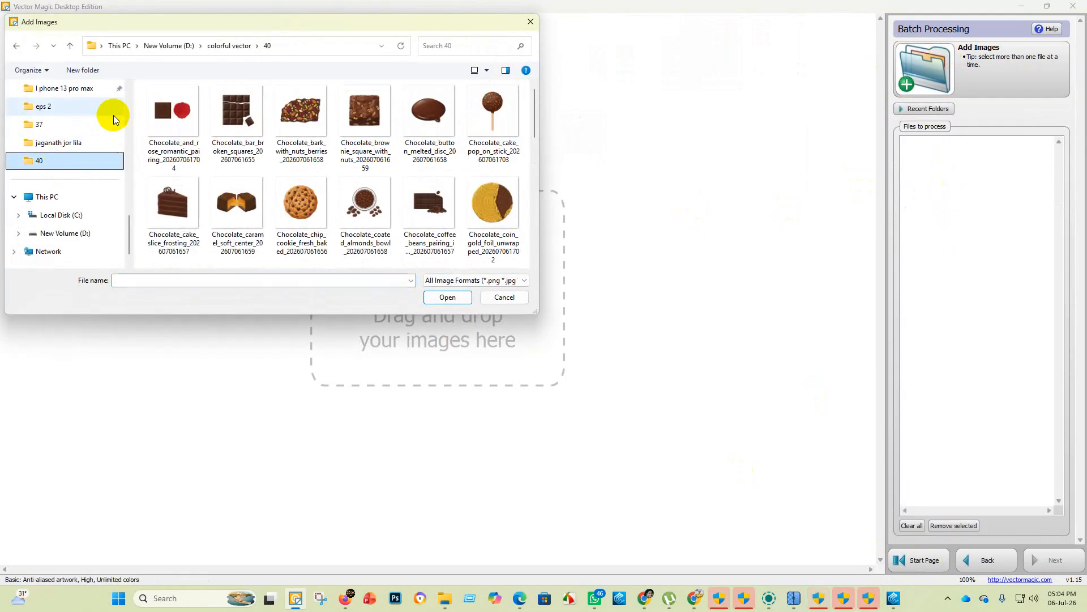
{"action": "left_click_drag", "start_coordinate": [141, 90], "coordinate": [556, 347]}
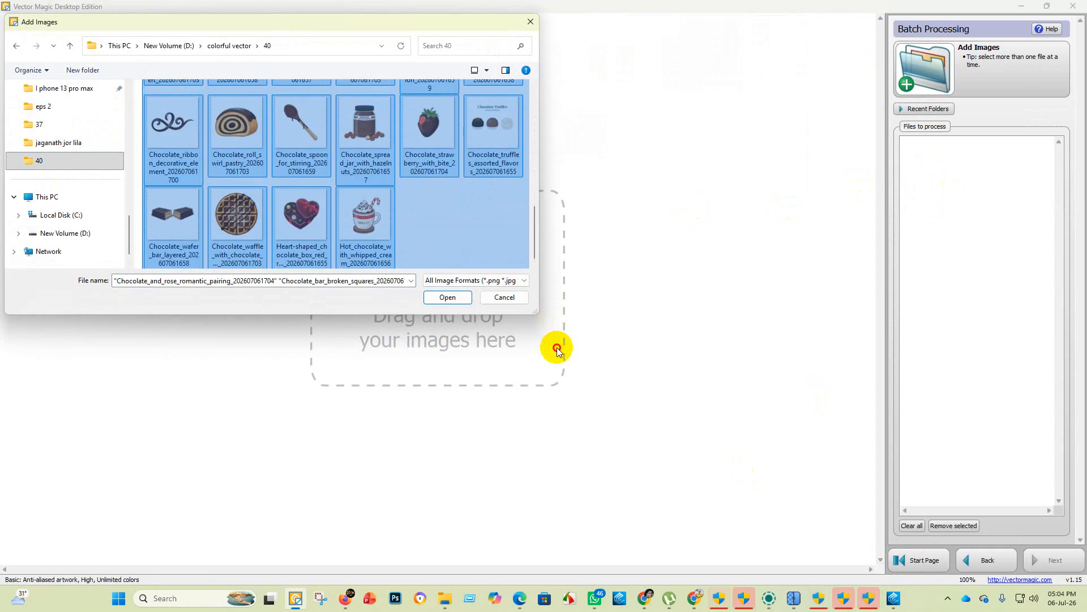
{"action": "scroll", "coordinate": [436, 158], "scroll_direction": "up", "scroll_amount": 3}
{"action": "scroll", "coordinate": [444, 234], "scroll_direction": "down", "scroll_amount": 3}
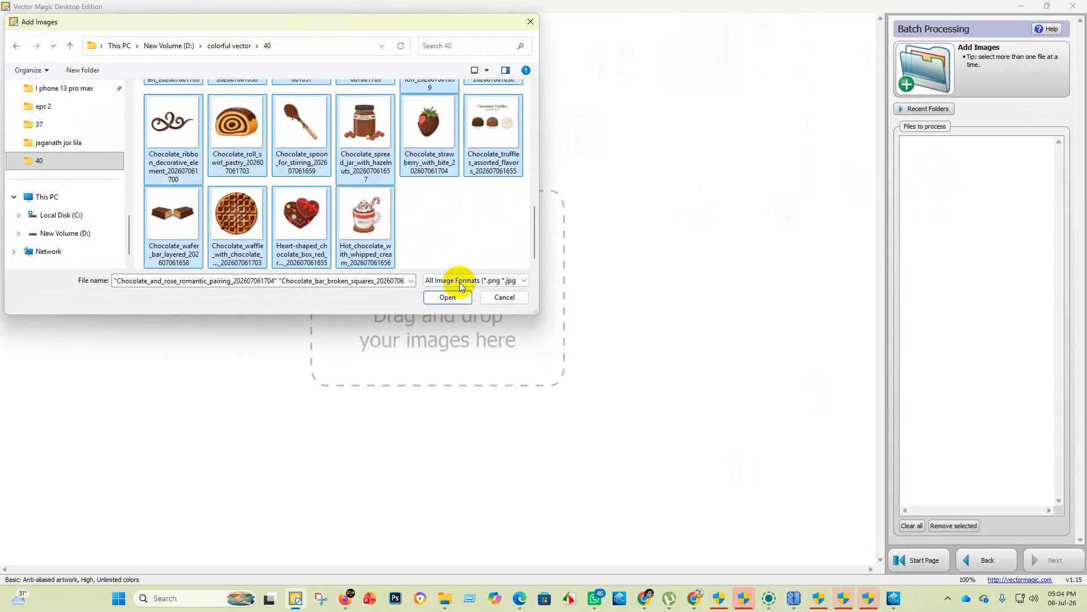
{"action": "left_click", "coordinate": [449, 297]}
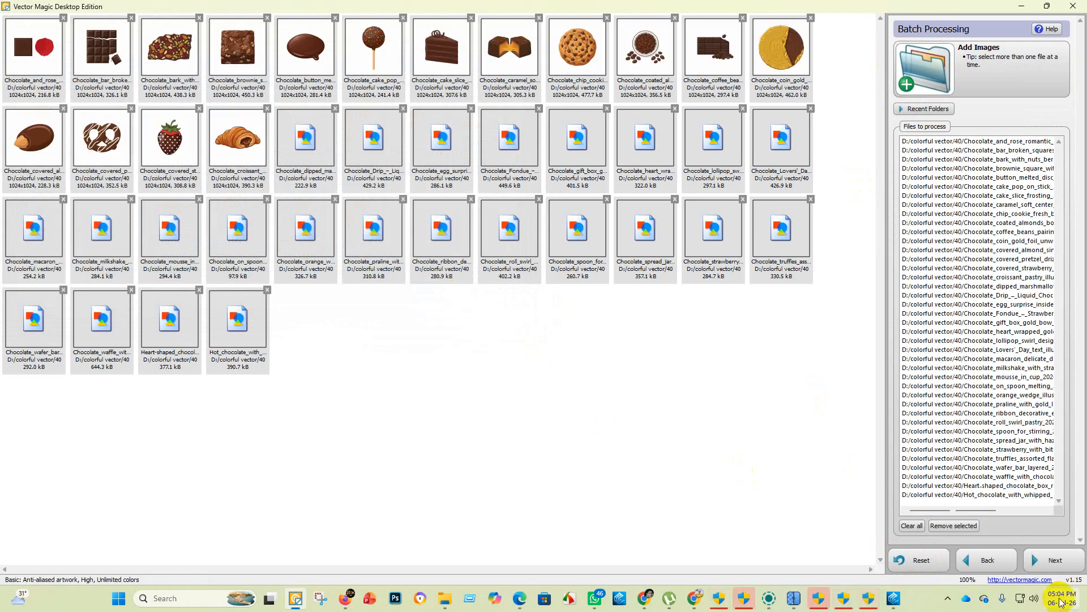
Step: Start batch vectorizing the chocolate images and minimize the Vector Magic and folder 40 windows while it runs
{"action": "left_click", "coordinate": [1063, 565]}
{"action": "left_click", "coordinate": [1059, 561]}
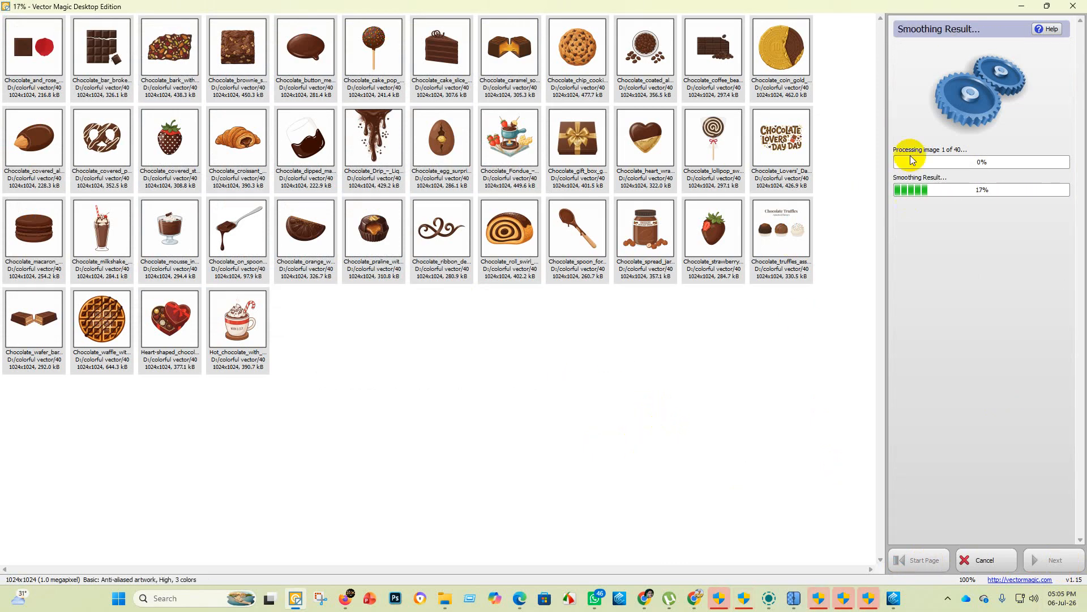
{"action": "left_click", "coordinate": [1022, 6]}
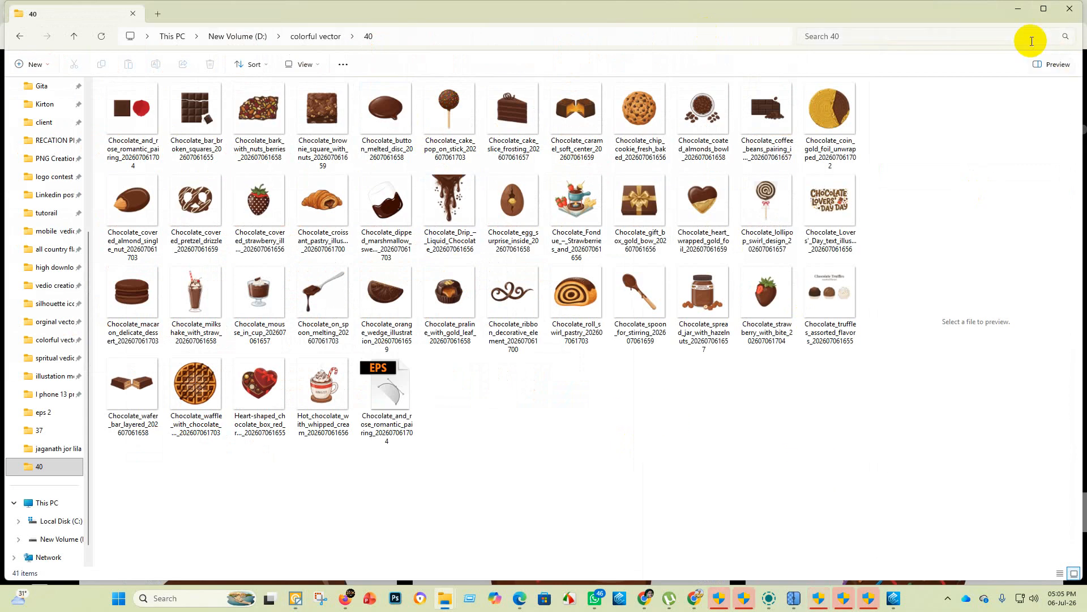
{"action": "left_click", "coordinate": [1019, 10]}
{"action": "left_click", "coordinate": [1019, 10]}
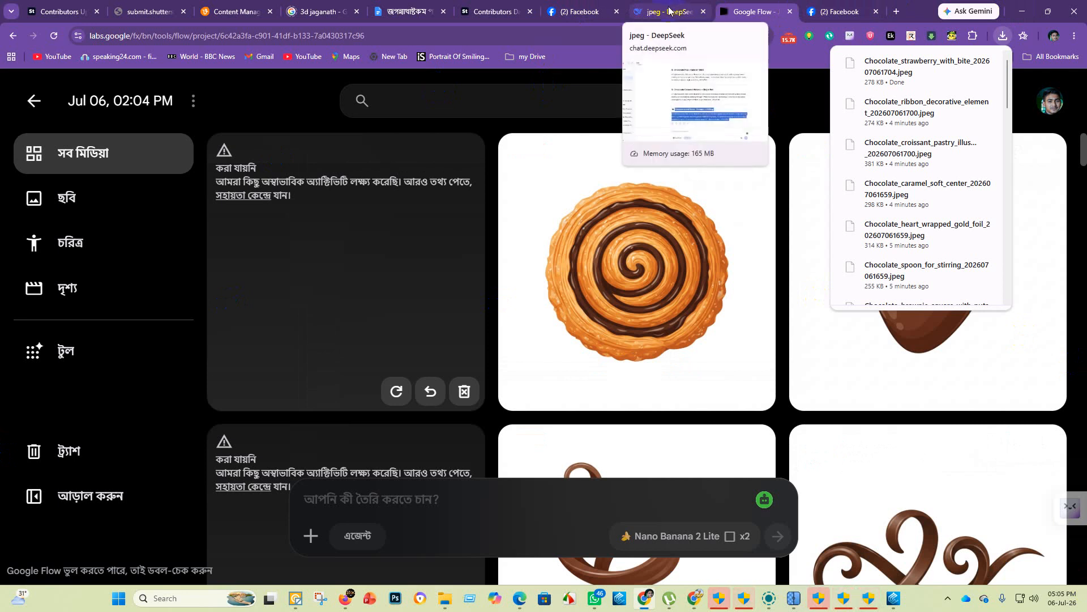
Step: Switch to the Vecteezy contributor page in the browser, review the uploaded file list and proceed to adding data
{"action": "left_click", "coordinate": [235, 11]}
{"action": "scroll", "coordinate": [619, 340], "scroll_direction": "up", "scroll_amount": 6}
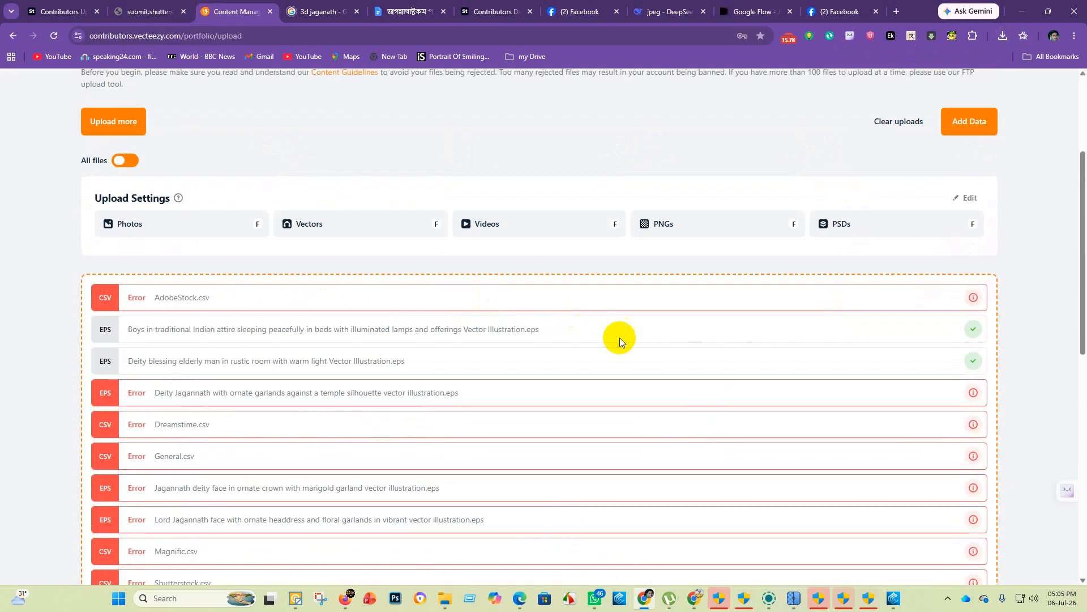
{"action": "scroll", "coordinate": [375, 364], "scroll_direction": "down", "scroll_amount": 5}
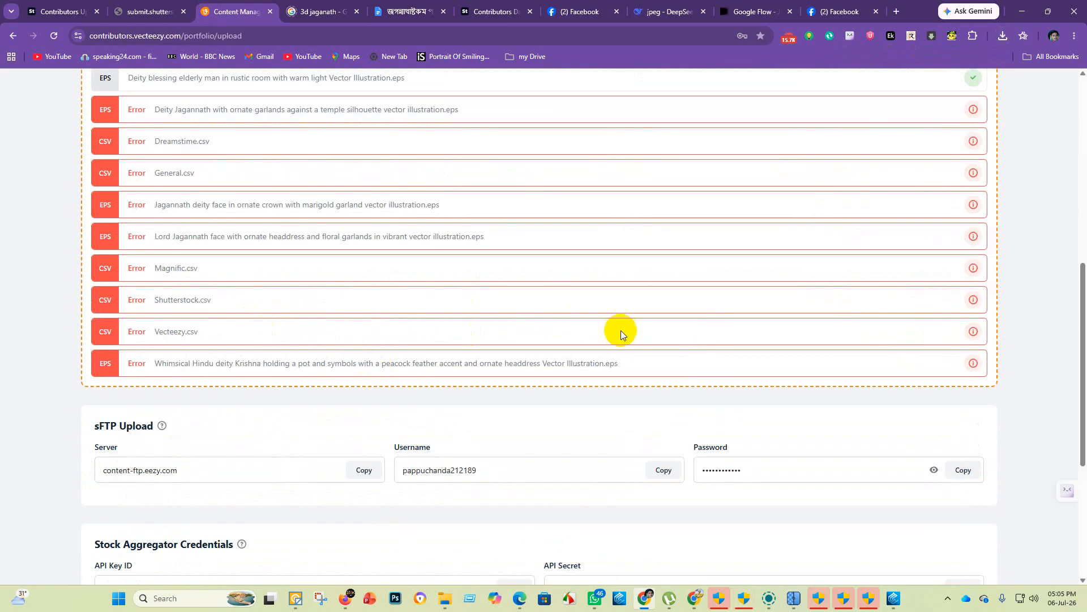
{"action": "scroll", "coordinate": [621, 330], "scroll_direction": "up", "scroll_amount": 4}
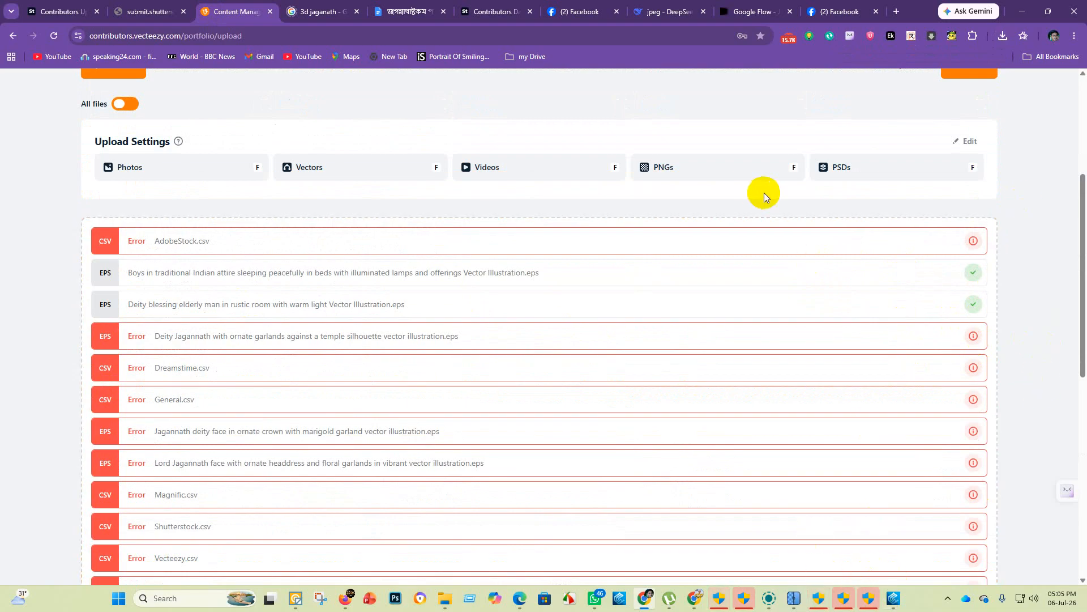
{"action": "scroll", "coordinate": [1057, 264], "scroll_direction": "up", "scroll_amount": 3}
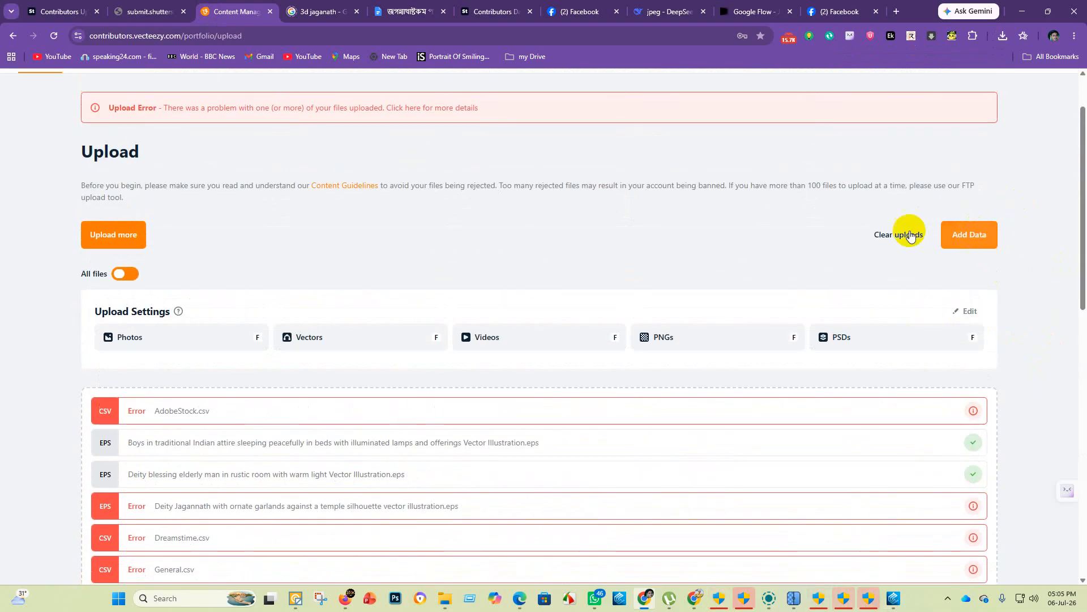
{"action": "scroll", "coordinate": [918, 266], "scroll_direction": "down", "scroll_amount": 3}
{"action": "scroll", "coordinate": [940, 260], "scroll_direction": "up", "scroll_amount": 3}
{"action": "left_click", "coordinate": [978, 238]}
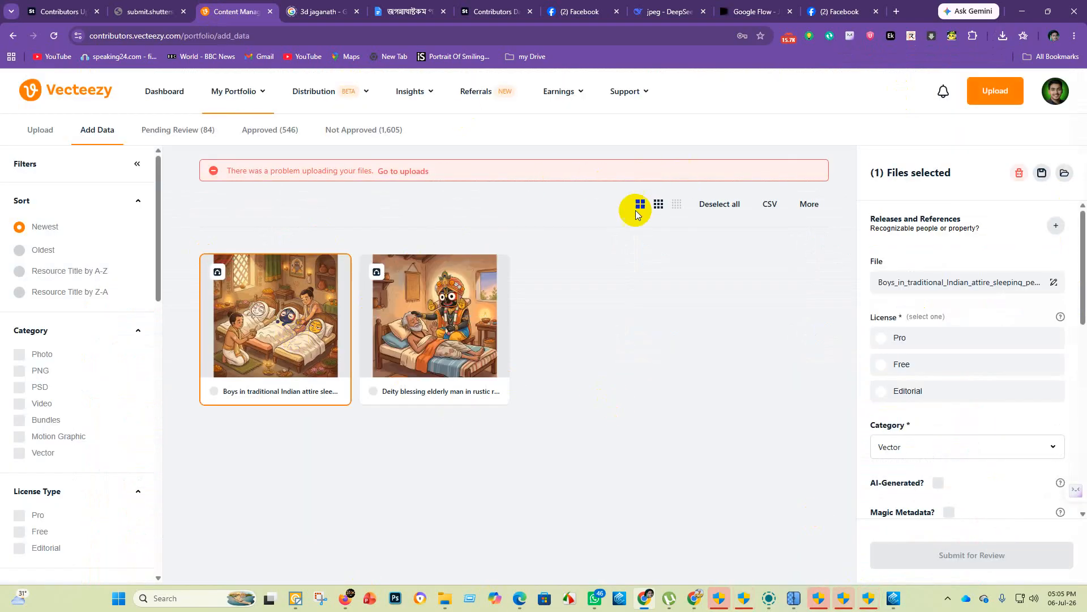
Step: Select both uploaded vectors, set their license to Pro and mark them as AI-generated with Other as the software
{"action": "left_click", "coordinate": [725, 204]}
{"action": "left_click", "coordinate": [725, 204]}
{"action": "left_click", "coordinate": [938, 288]}
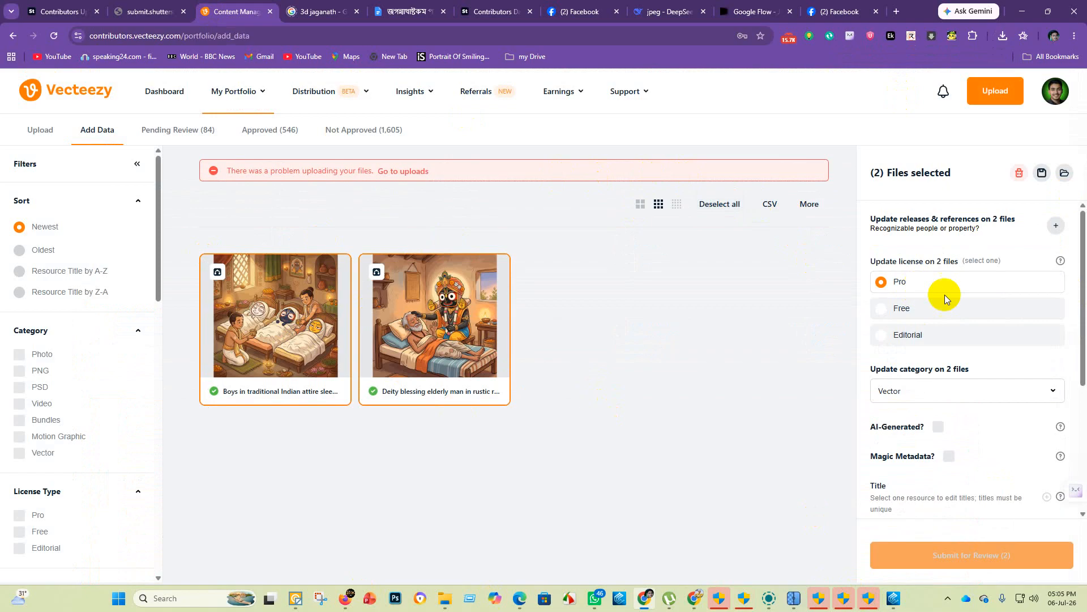
{"action": "scroll", "coordinate": [942, 306], "scroll_direction": "down", "scroll_amount": 2}
{"action": "left_click", "coordinate": [939, 314]}
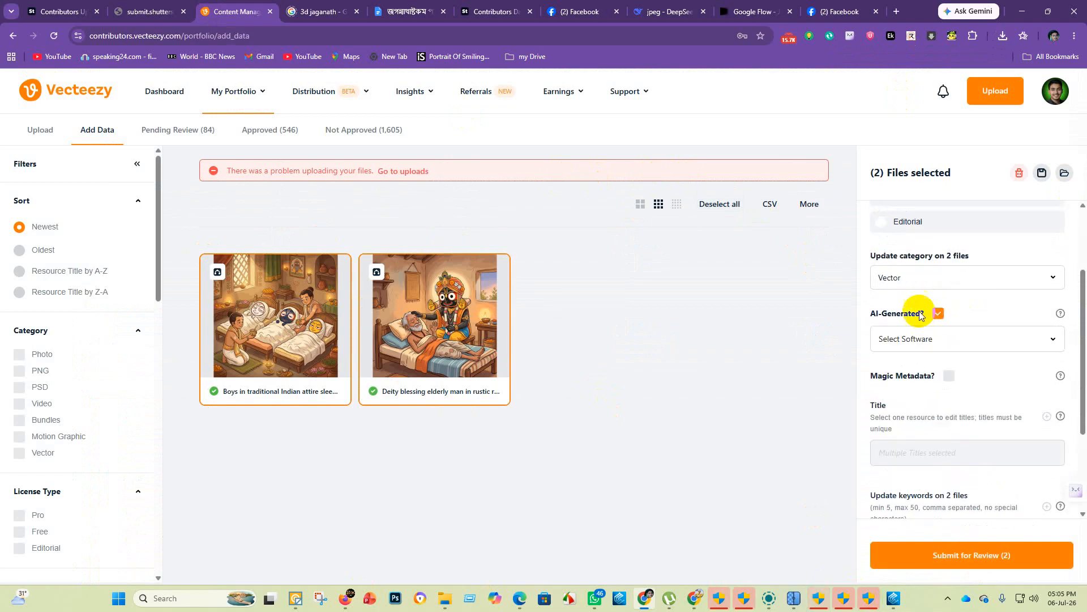
{"action": "left_click", "coordinate": [948, 339]}
{"action": "left_click", "coordinate": [945, 441]}
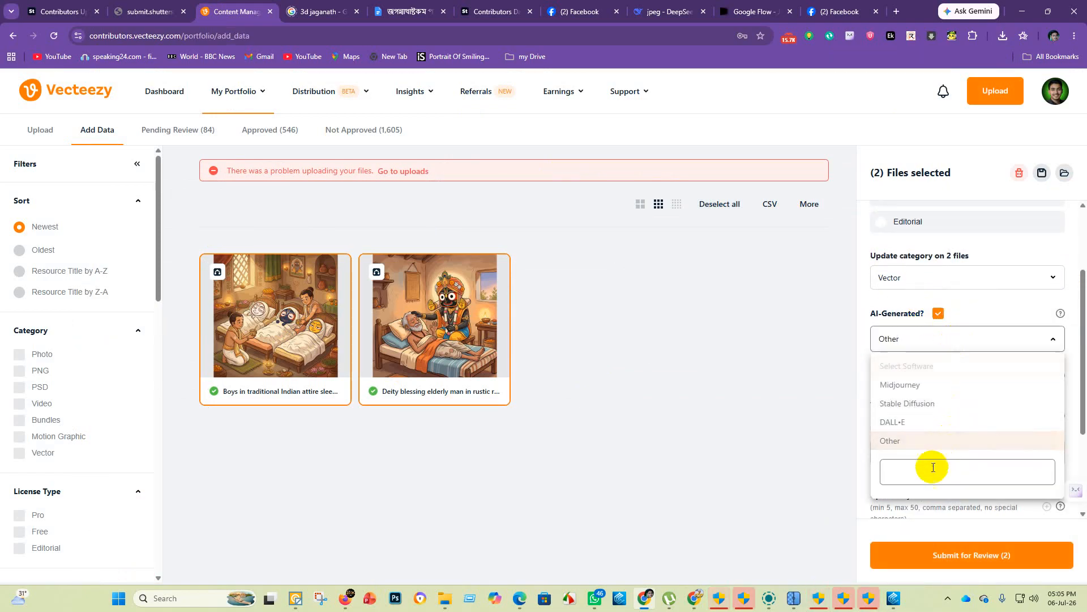
{"action": "left_click", "coordinate": [721, 454]}
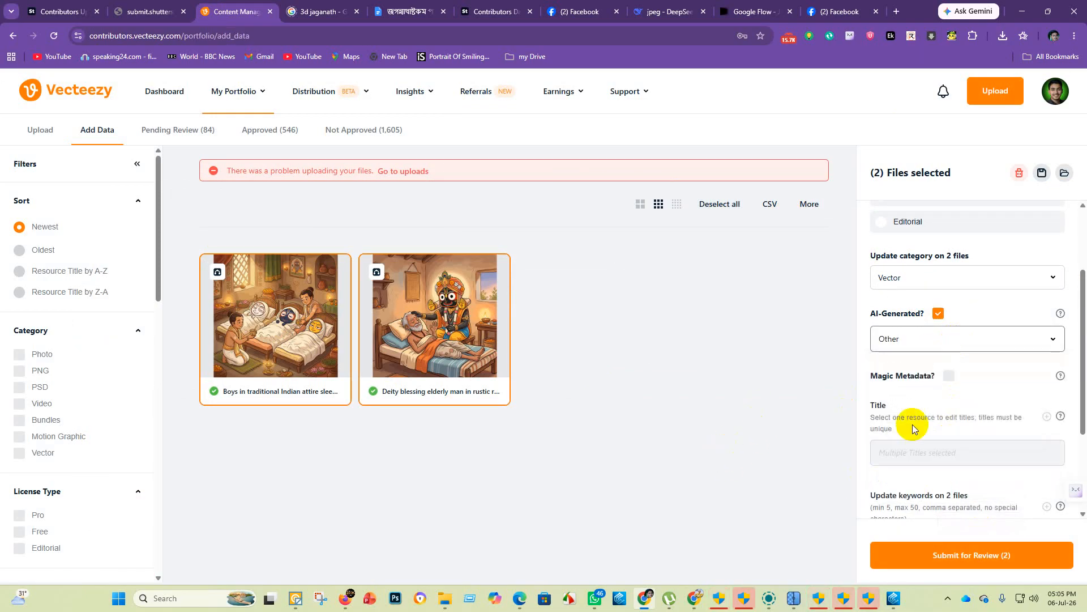
Step: Submit the two selected files for review, accepting the Vecteezy guidelines statement, and dismiss the confirmation
{"action": "scroll", "coordinate": [951, 510], "scroll_direction": "down", "scroll_amount": 2}
{"action": "left_click", "coordinate": [963, 556]}
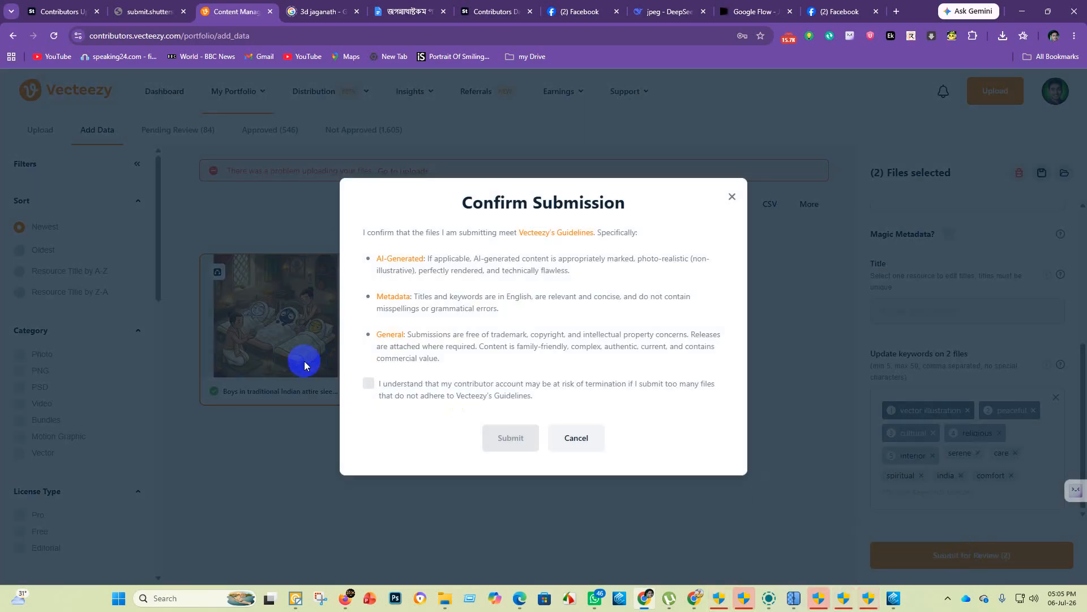
{"action": "left_click", "coordinate": [367, 385]}
{"action": "left_click", "coordinate": [513, 443]}
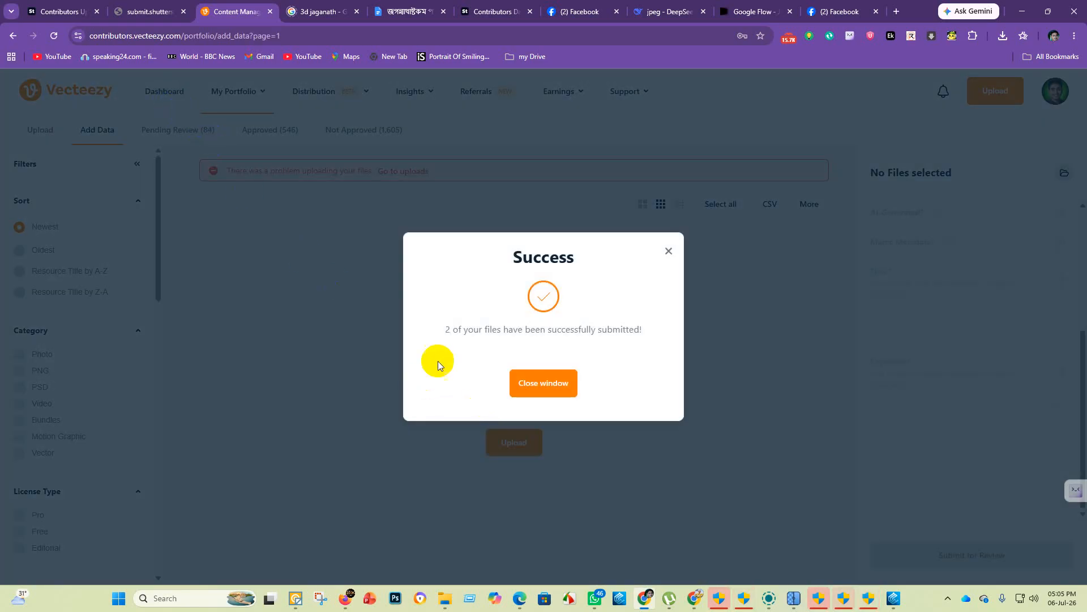
{"action": "left_click", "coordinate": [559, 383]}
Step: Open the Vecteezy dashboard and look over its downloads, earnings and most popular files
{"action": "left_click", "coordinate": [152, 95]}
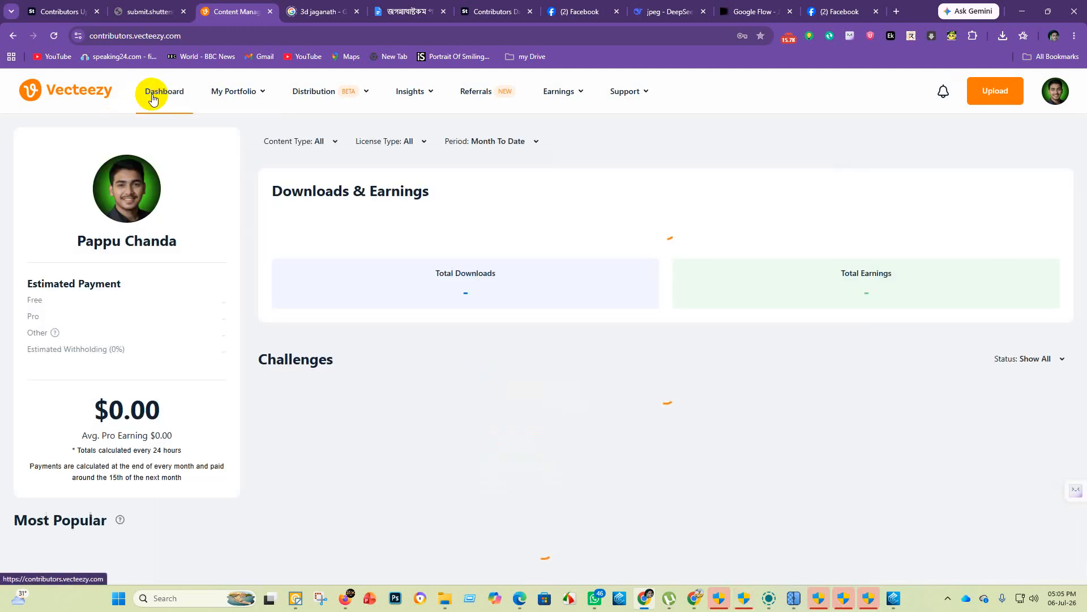
{"action": "scroll", "coordinate": [379, 262], "scroll_direction": "down", "scroll_amount": 4}
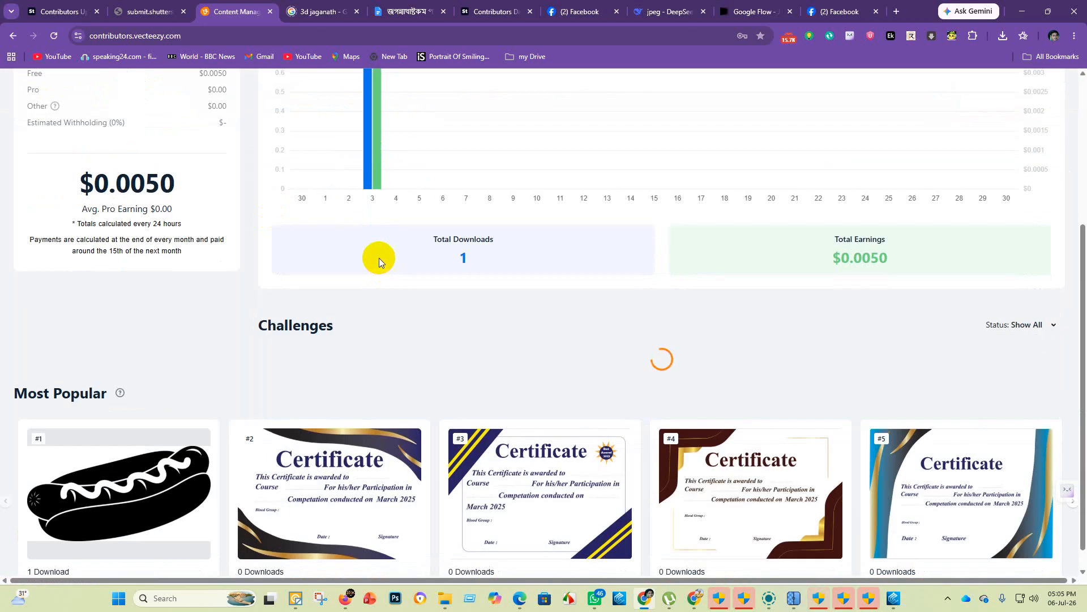
{"action": "scroll", "coordinate": [375, 228], "scroll_direction": "up", "scroll_amount": 4}
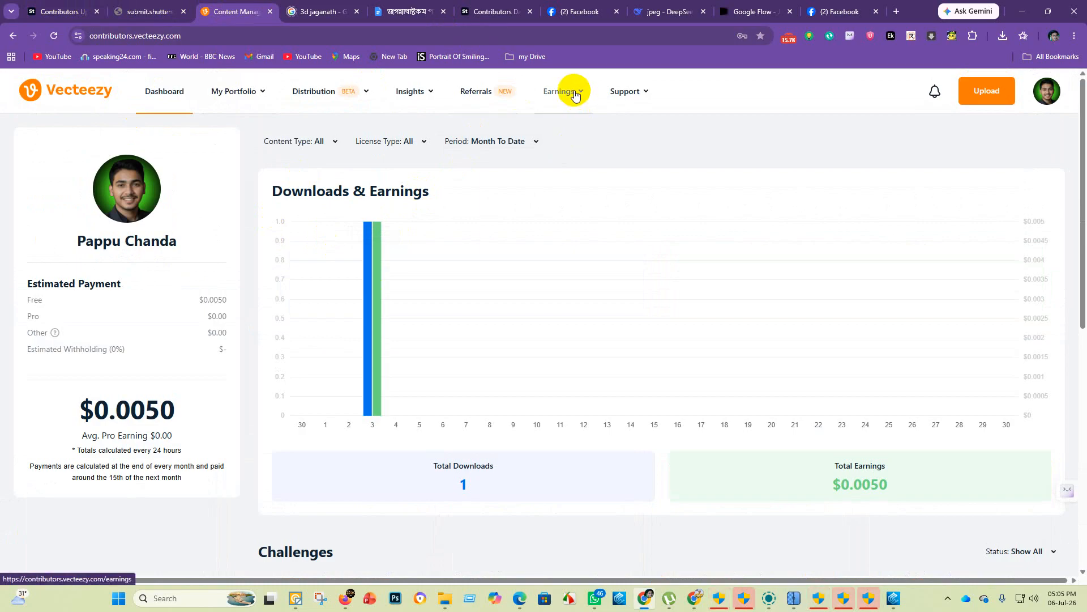
Step: Open the Earnings page and examine the unpaid earnings, the earnings chart and the earnings by file
{"action": "mouse_move", "coordinate": [575, 96]}
{"action": "left_click", "coordinate": [583, 134]}
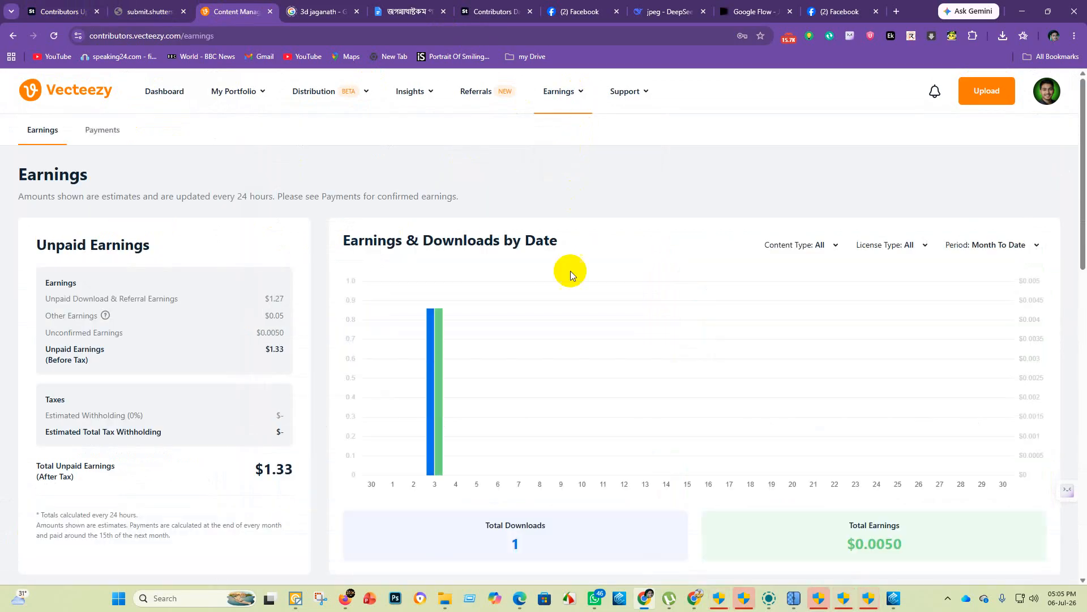
{"action": "scroll", "coordinate": [410, 304], "scroll_direction": "down", "scroll_amount": 5}
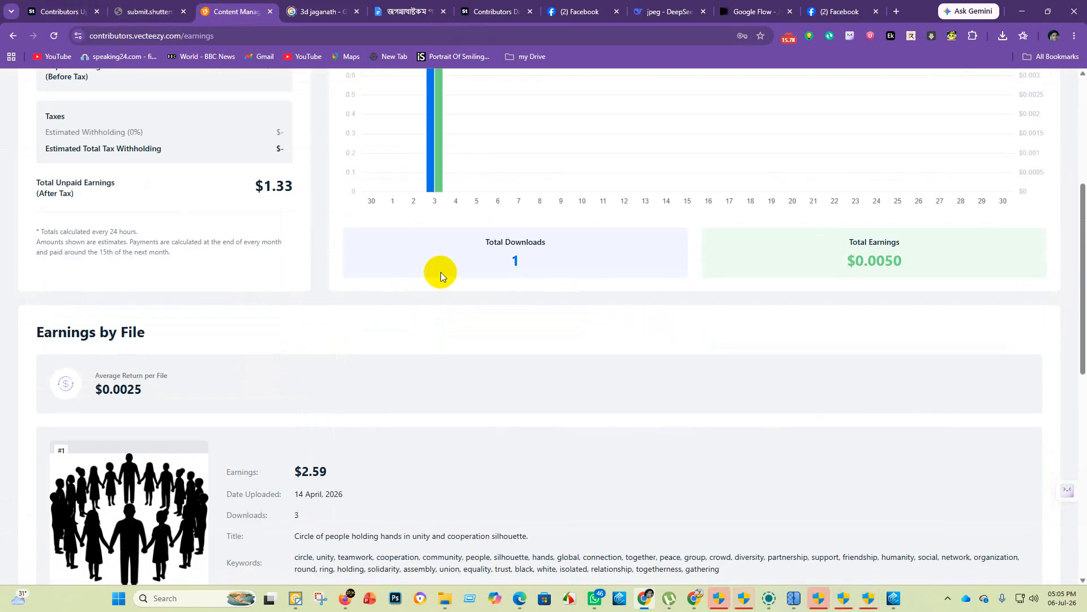
{"action": "scroll", "coordinate": [441, 276], "scroll_direction": "down", "scroll_amount": 4}
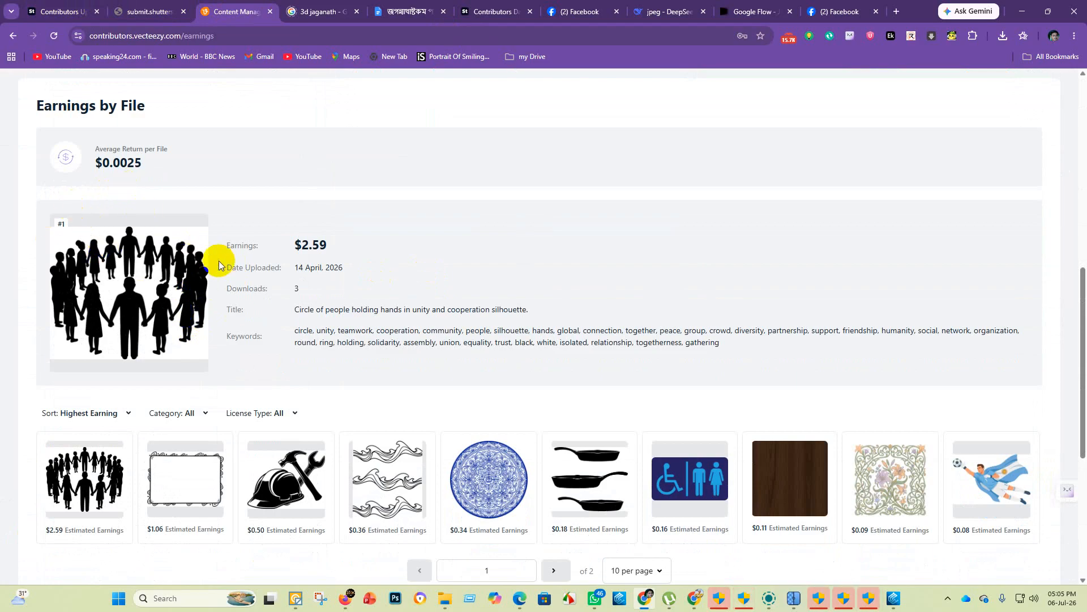
{"action": "scroll", "coordinate": [448, 270], "scroll_direction": "up", "scroll_amount": 3}
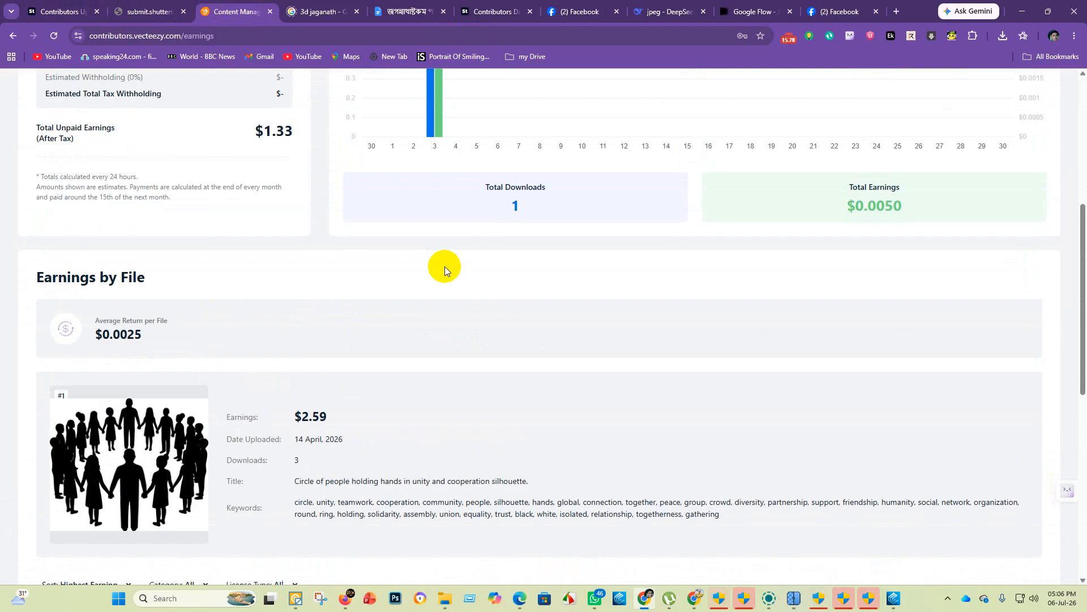
{"action": "scroll", "coordinate": [444, 266], "scroll_direction": "up", "scroll_amount": 6}
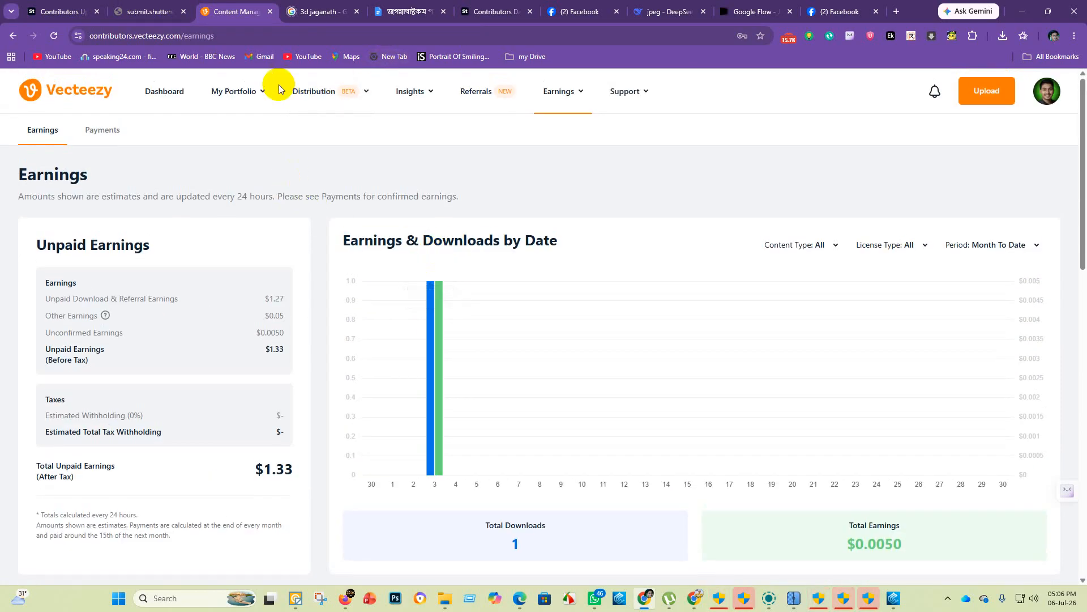
Step: View the approved files in the portfolio and return to the Earnings page
{"action": "left_click", "coordinate": [260, 90]}
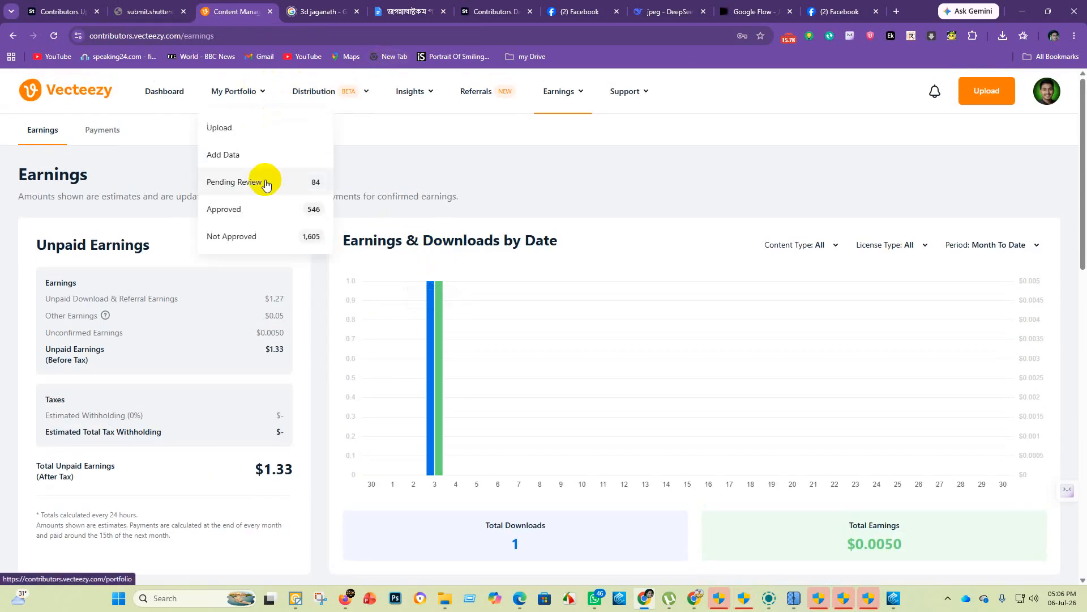
{"action": "left_click", "coordinate": [278, 215]}
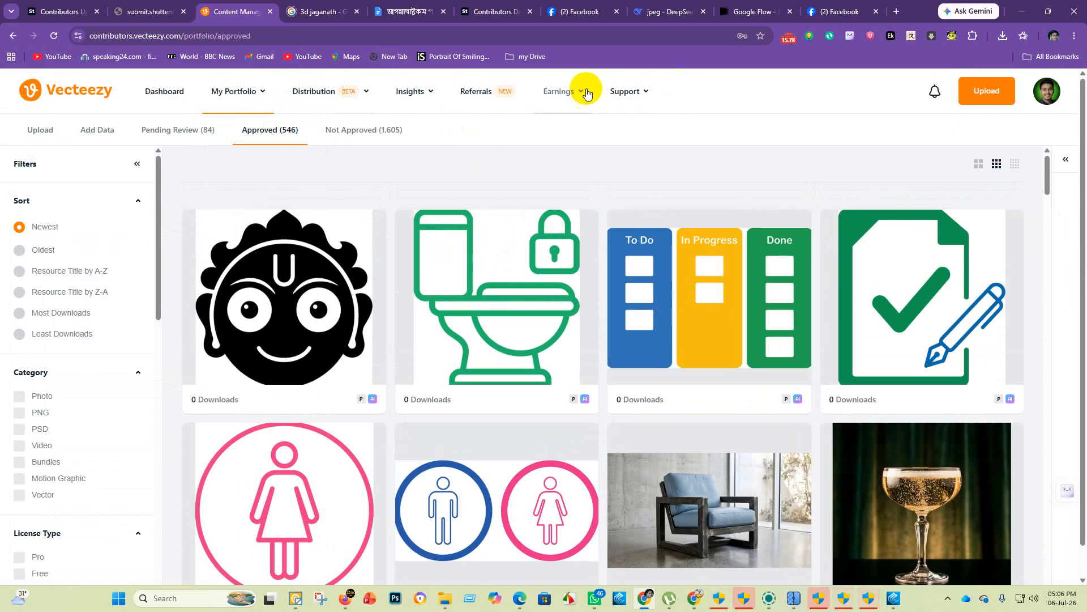
{"action": "left_click", "coordinate": [583, 91]}
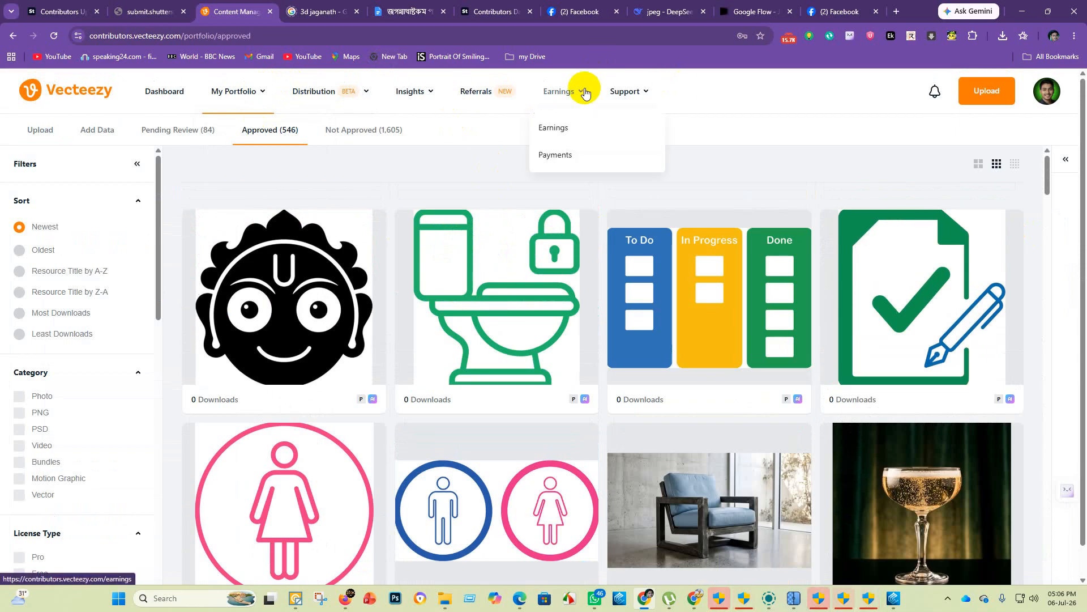
{"action": "left_click", "coordinate": [584, 127]}
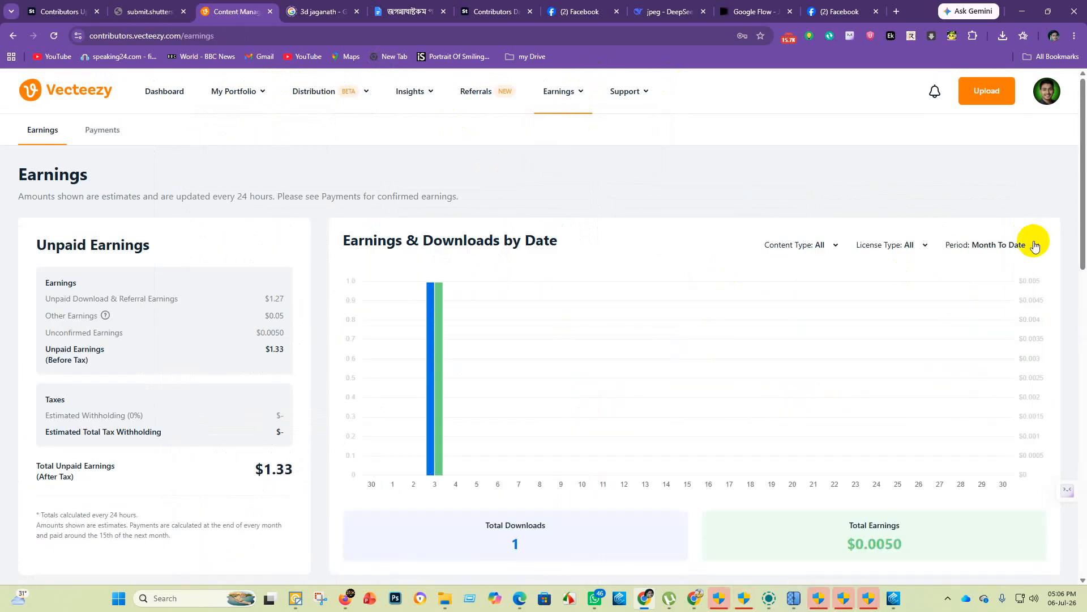
Step: Set the earnings and downloads chart's period to Lifetime and look over the chart and its totals
{"action": "left_click", "coordinate": [1035, 245]}
{"action": "left_click", "coordinate": [1000, 407]}
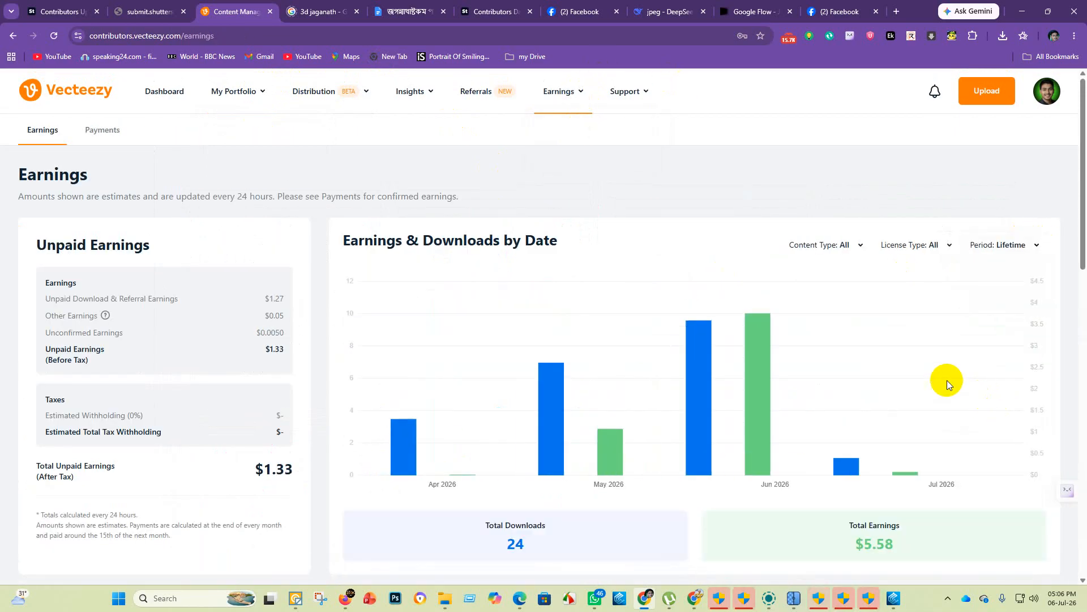
{"action": "scroll", "coordinate": [947, 380], "scroll_direction": "down", "scroll_amount": 2}
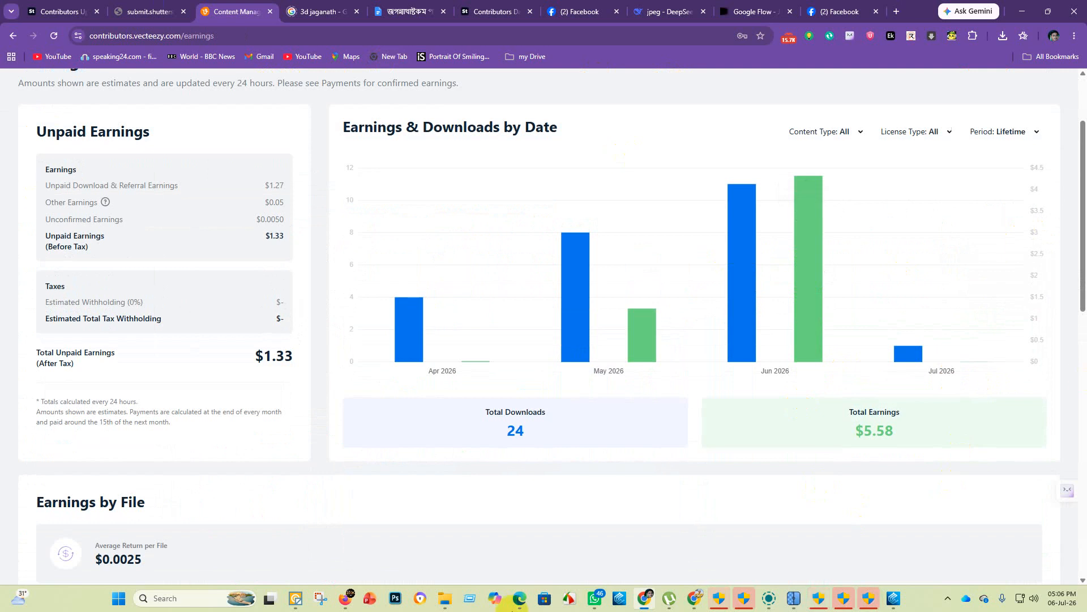
Step: On the Adobe Stock uploads page, mark the first seven files as created with generative AI and people and property as fictional, and save
{"action": "left_click", "coordinate": [44, 12]}
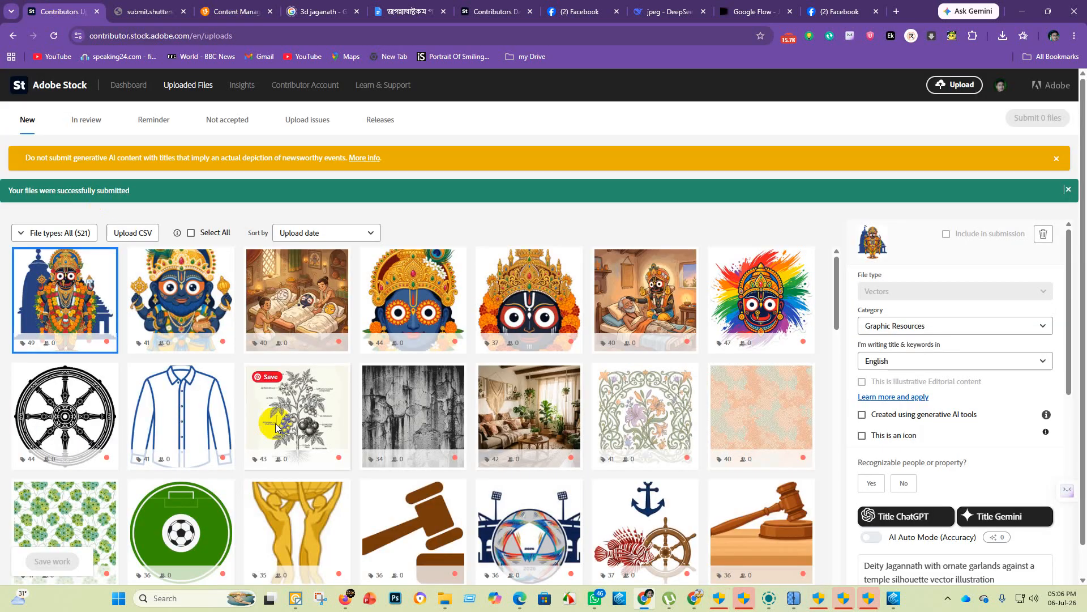
{"action": "mouse_move", "coordinate": [772, 344]}
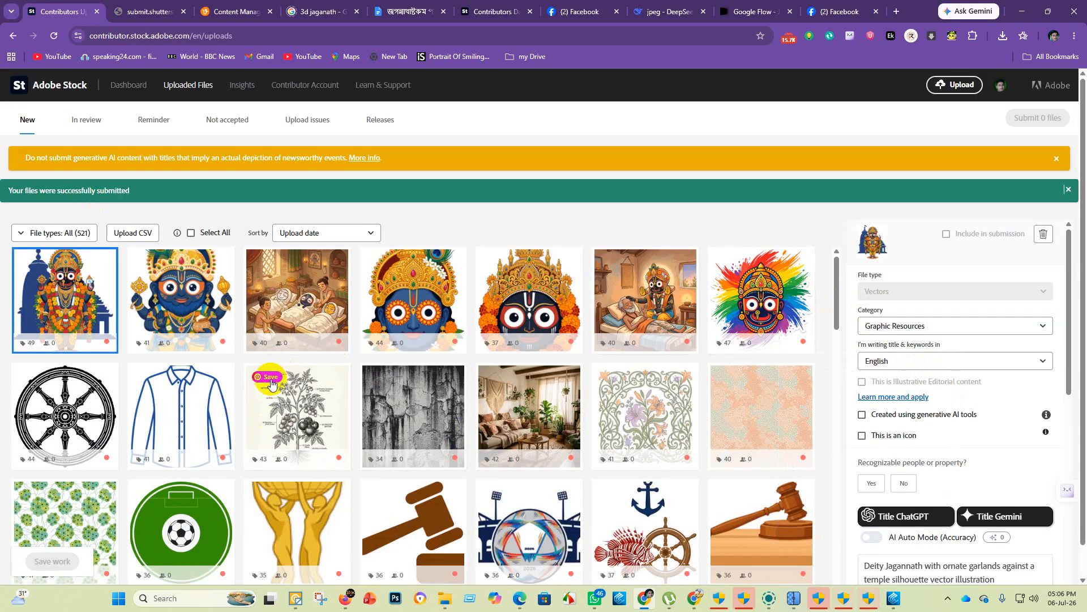
{"action": "left_click", "coordinate": [770, 317], "text": "shift"}
{"action": "left_click", "coordinate": [861, 461]}
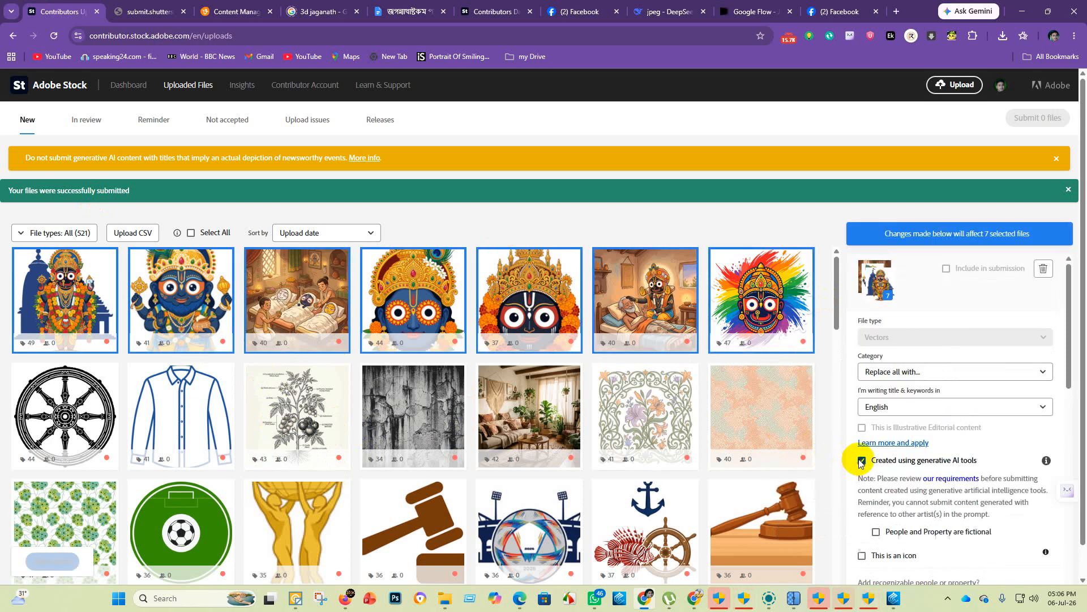
{"action": "left_click", "coordinate": [861, 461]}
{"action": "scroll", "coordinate": [873, 491], "scroll_direction": "down", "scroll_amount": 2}
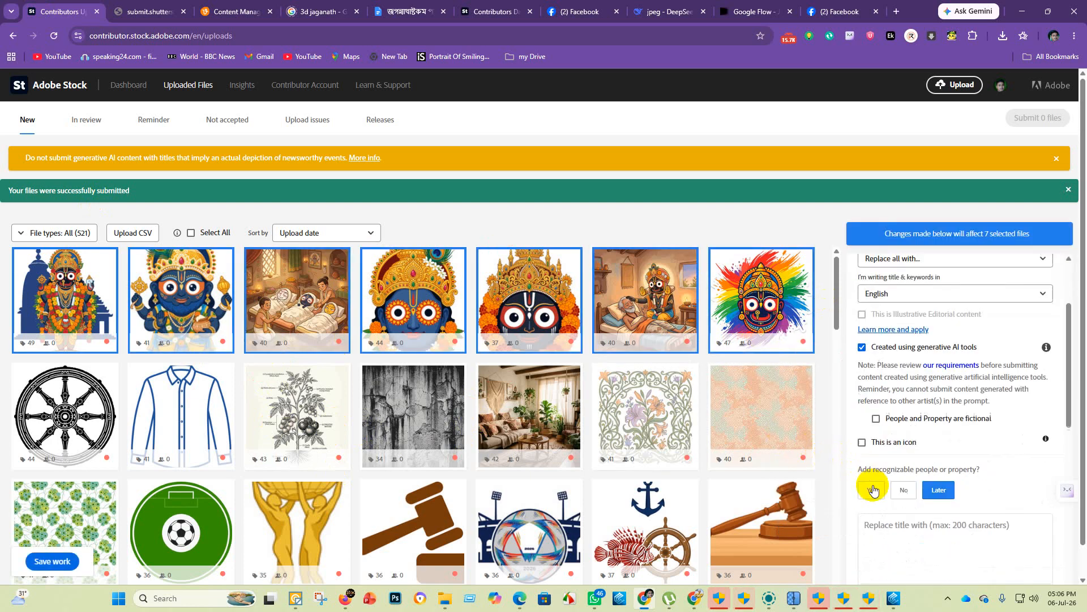
{"action": "left_click", "coordinate": [877, 425]}
{"action": "left_click", "coordinate": [51, 562]}
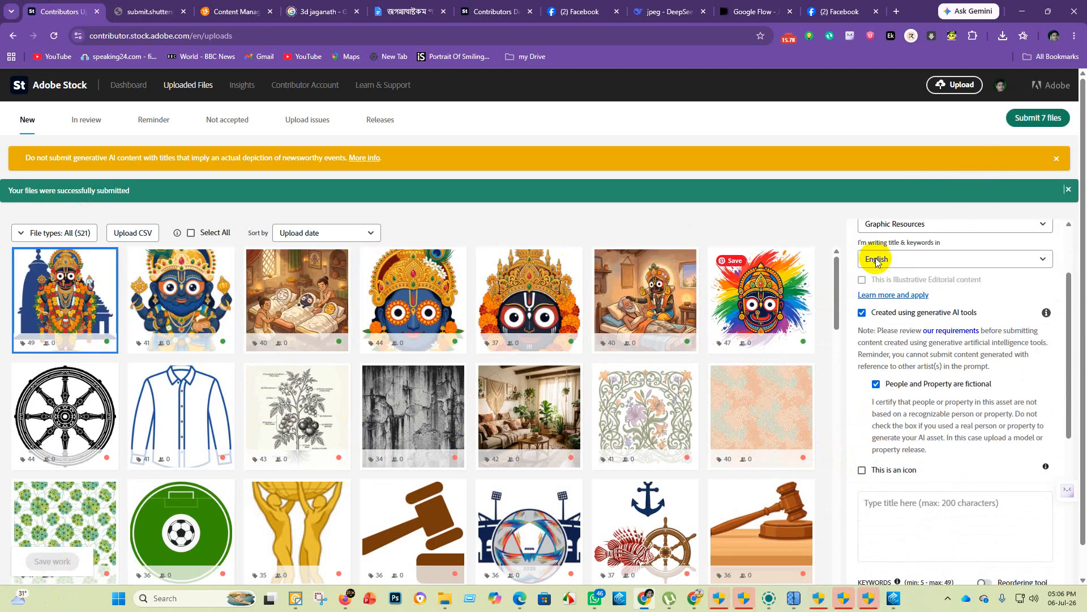
Step: Submit all seven prepared Jagannath illustrations for review
{"action": "left_click", "coordinate": [1045, 123]}
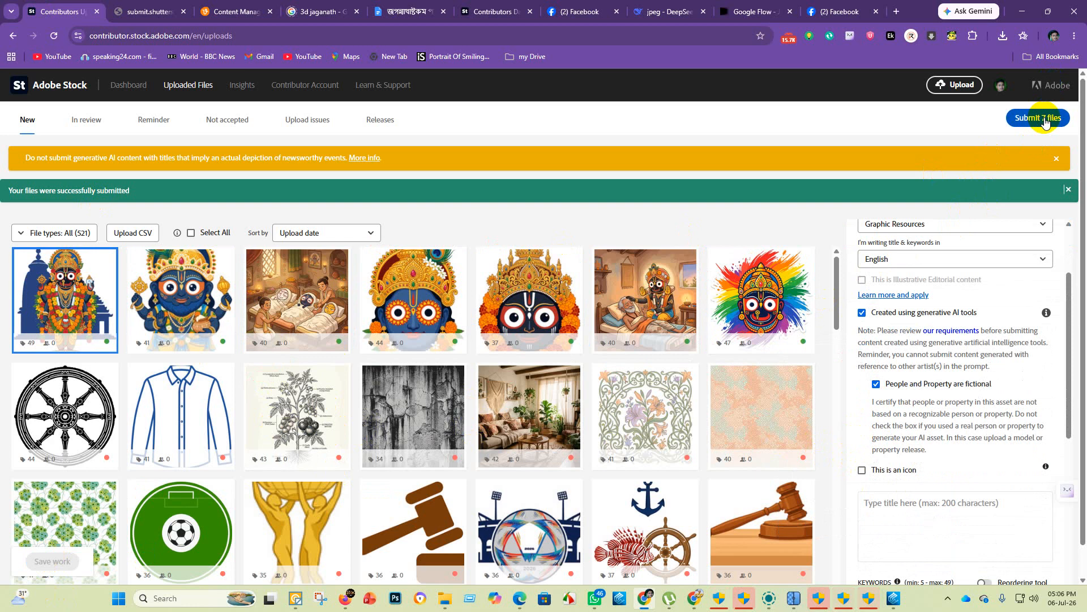
{"action": "left_click", "coordinate": [1046, 122]}
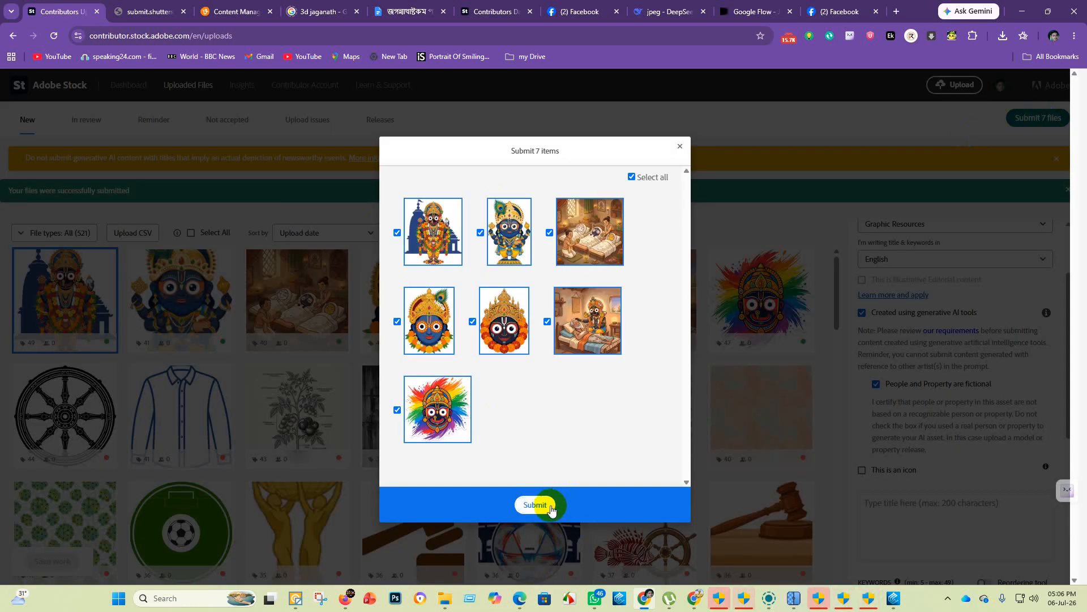
{"action": "left_click", "coordinate": [552, 510]}
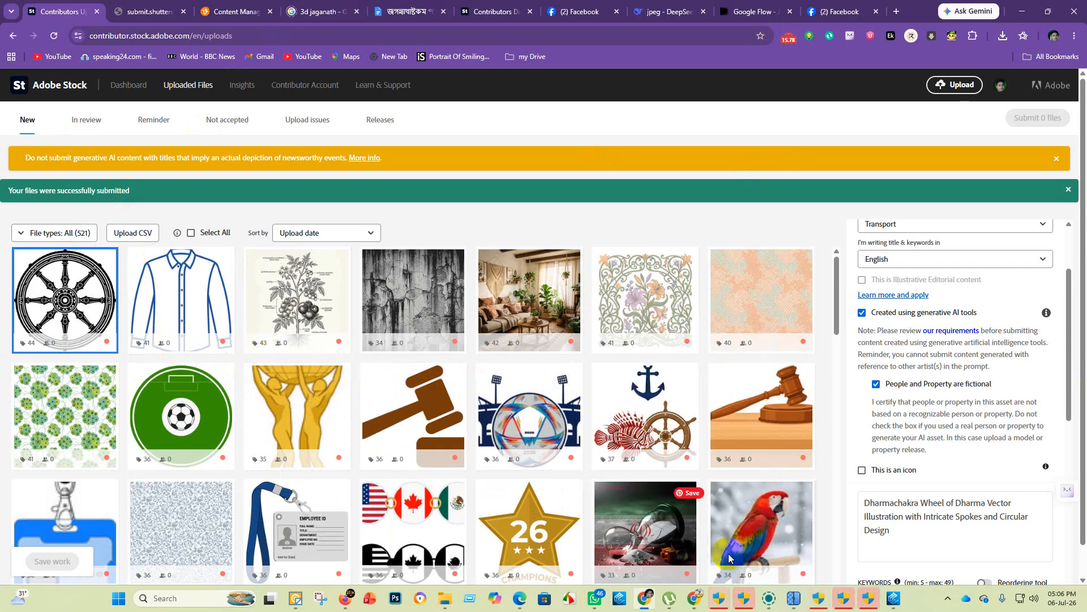
Step: Mark the brown gavel vector as generative AI content with fictional people and property and as a single icon, and submit it
{"action": "left_click", "coordinate": [406, 447]}
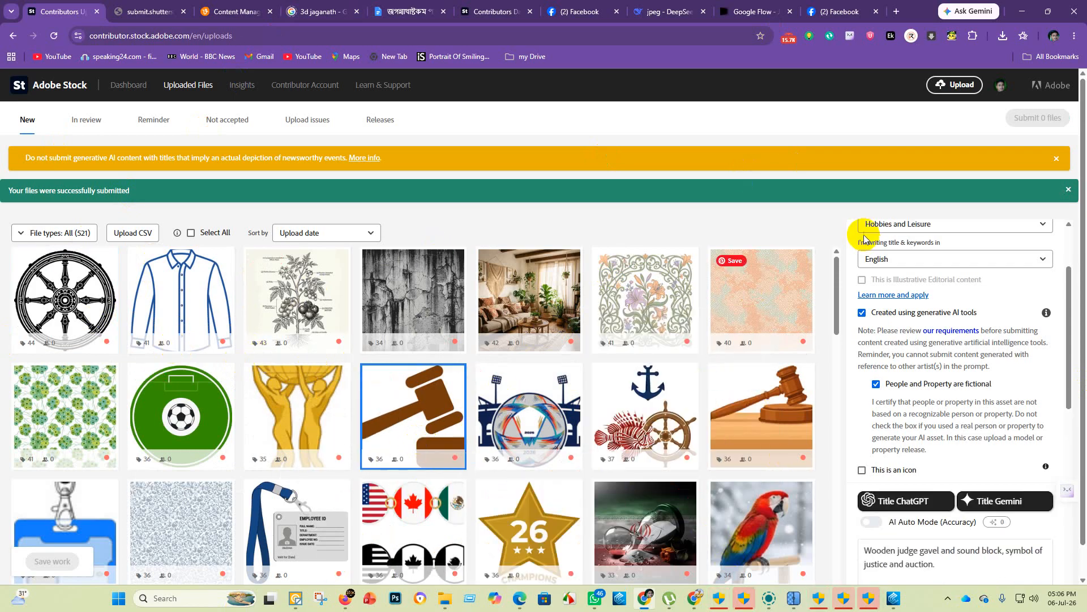
{"action": "left_click", "coordinate": [863, 313]}
{"action": "left_click", "coordinate": [863, 312]}
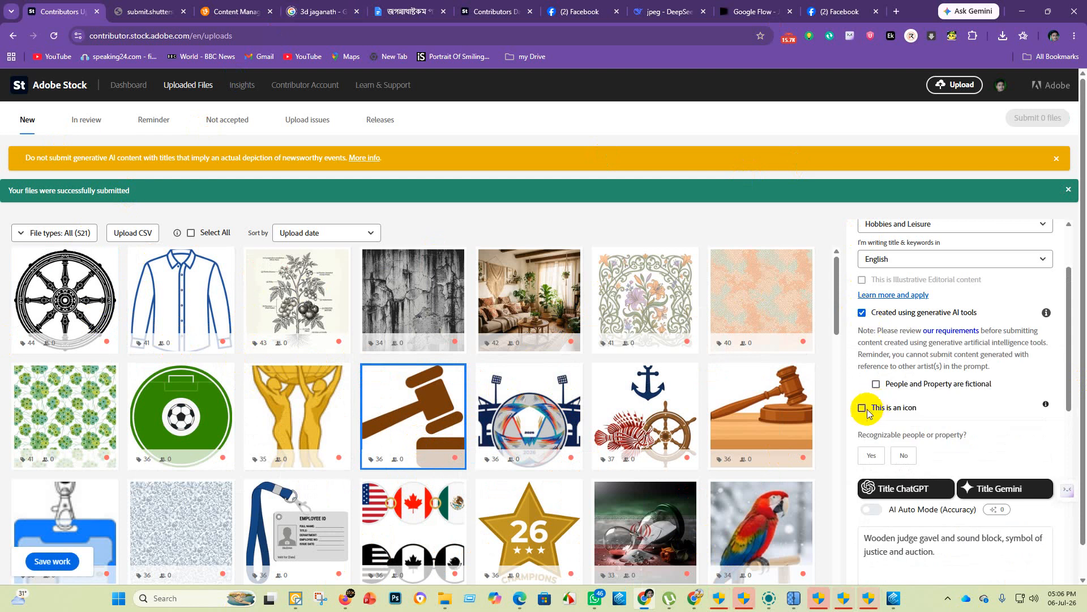
{"action": "left_click", "coordinate": [877, 384]}
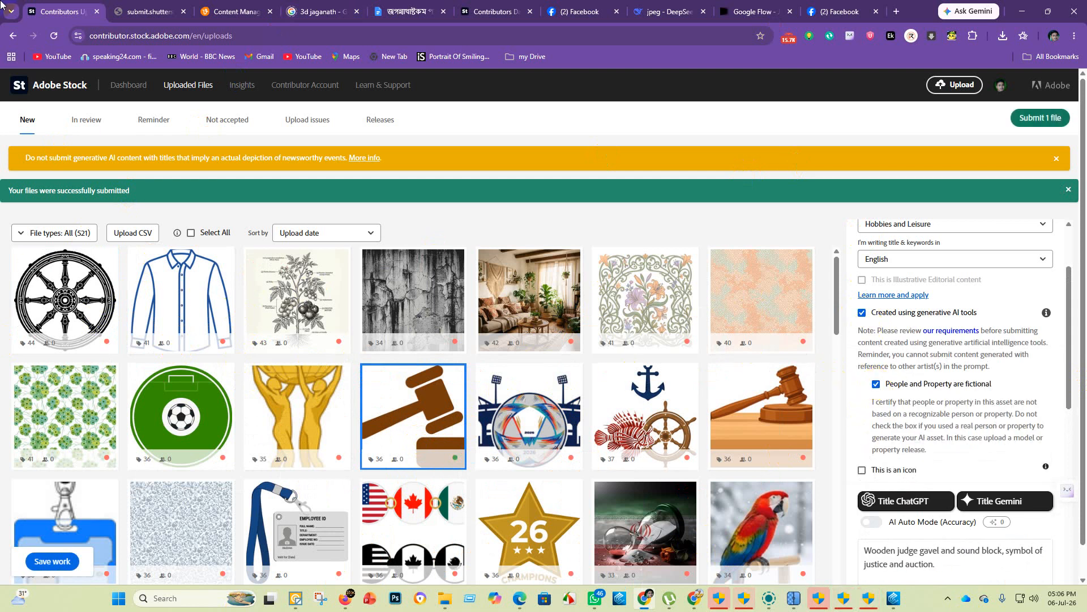
{"action": "left_click", "coordinate": [862, 470]}
{"action": "left_click", "coordinate": [881, 508]}
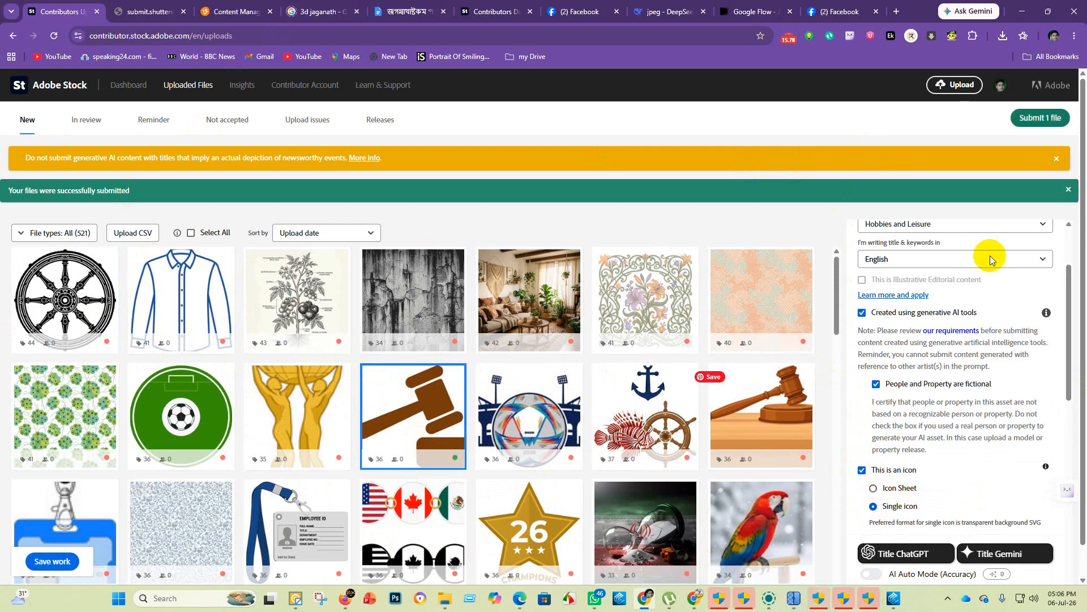
{"action": "left_click", "coordinate": [1033, 121]}
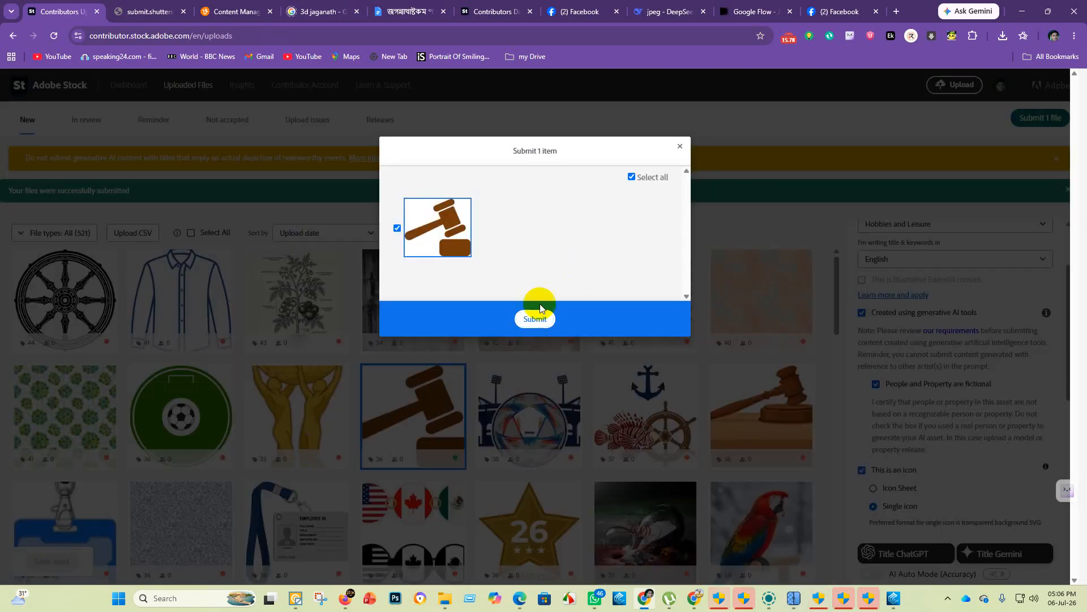
{"action": "left_click", "coordinate": [536, 319]}
Step: Select the first eleven files, from the Dharma wheel to the stadium ball, reapply the generative AI and fictional people and property declarations, and save
{"action": "scroll", "coordinate": [688, 363], "scroll_direction": "down", "scroll_amount": 2}
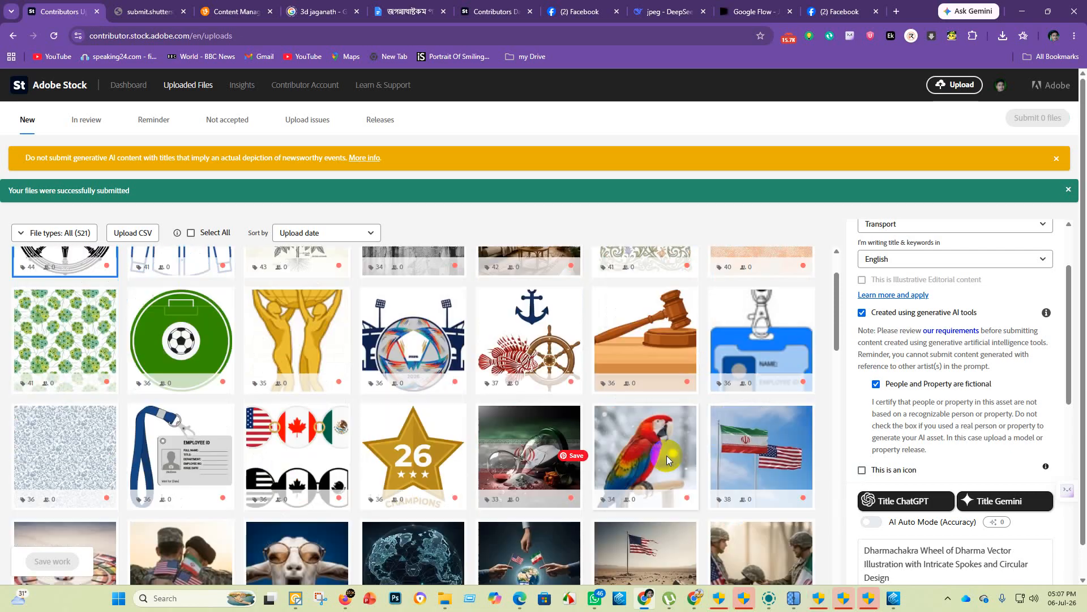
{"action": "left_click", "coordinate": [748, 459], "text": "shift"}
{"action": "scroll", "coordinate": [750, 440], "scroll_direction": "up", "scroll_amount": 2}
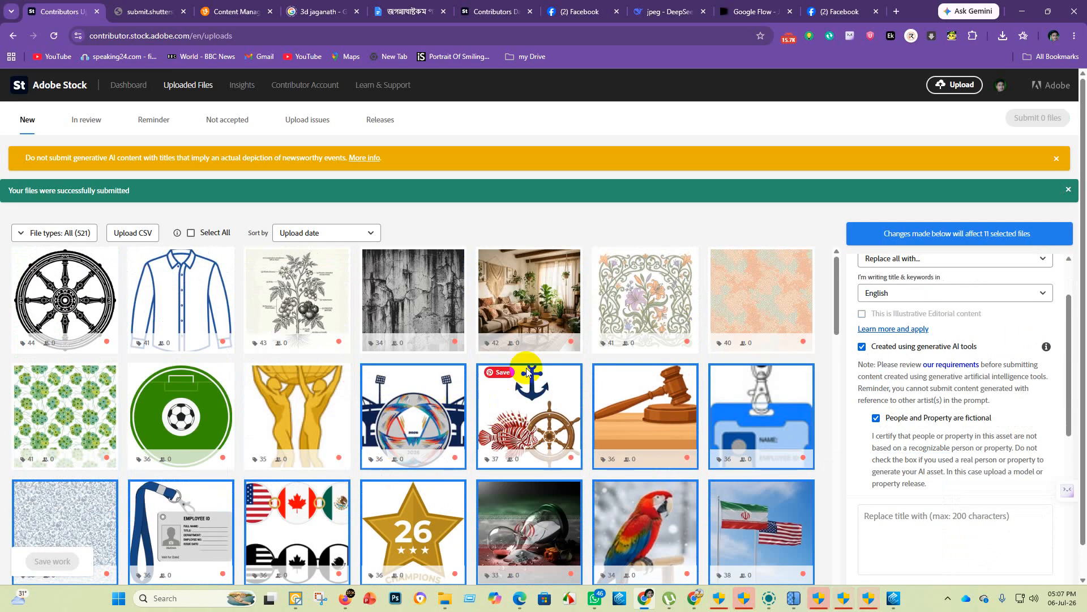
{"action": "left_click", "coordinate": [61, 305], "text": "shift"}
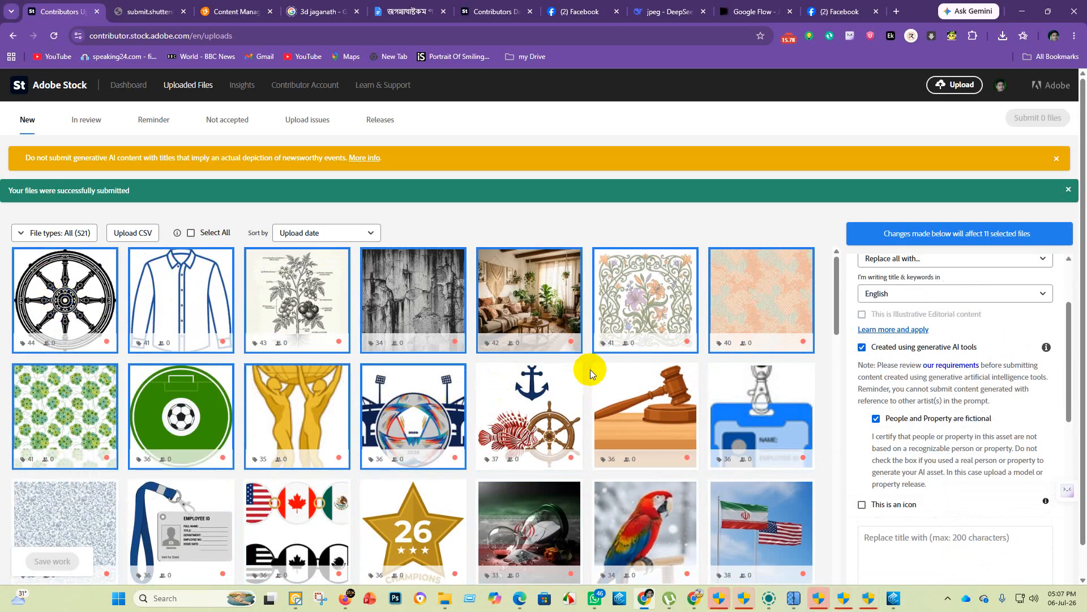
{"action": "left_click", "coordinate": [863, 347]}
{"action": "left_click", "coordinate": [863, 347]}
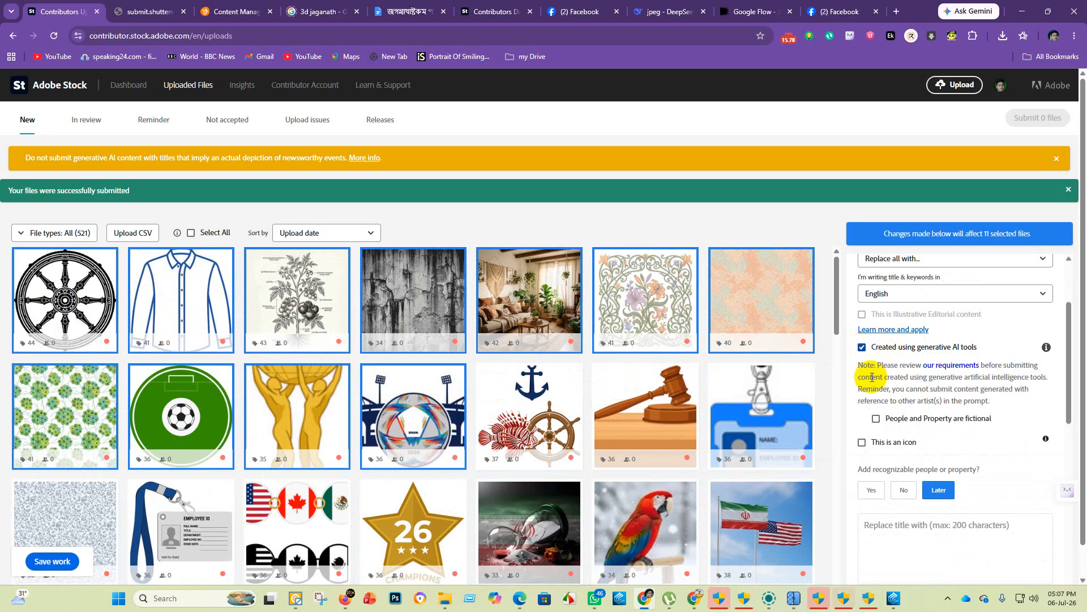
{"action": "left_click", "coordinate": [877, 418]}
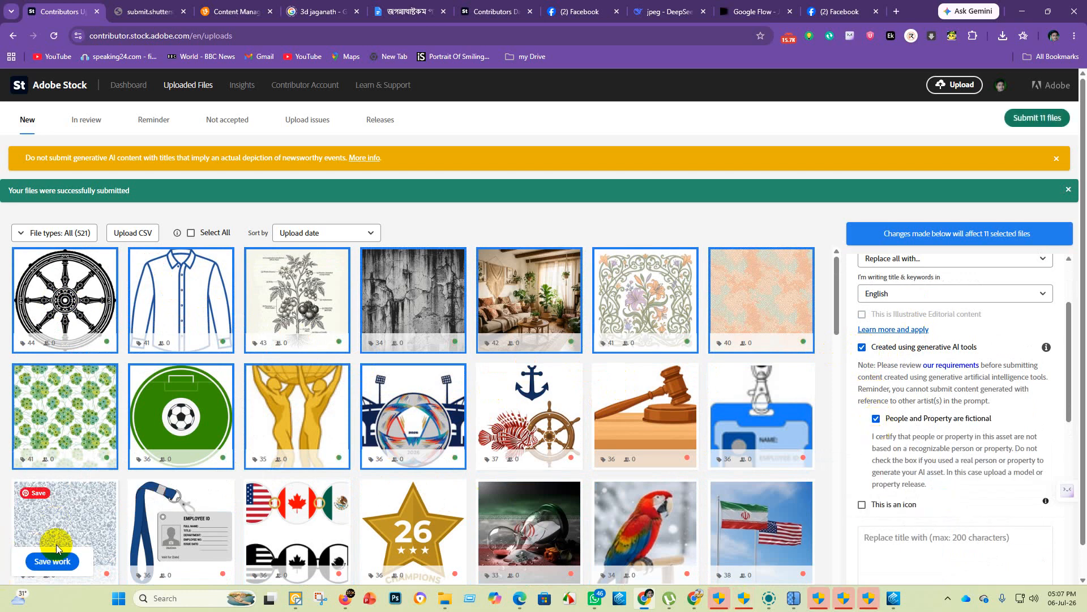
{"action": "left_click", "coordinate": [69, 562]}
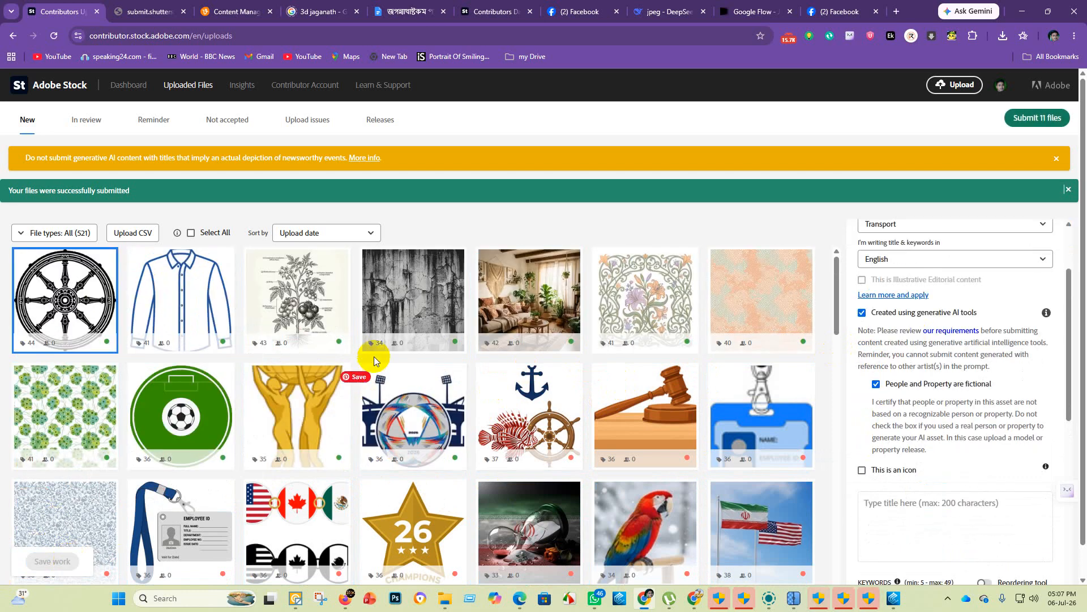
Step: Submit the eleven prepared files for review and look through the remaining new files
{"action": "left_click", "coordinate": [1037, 118]}
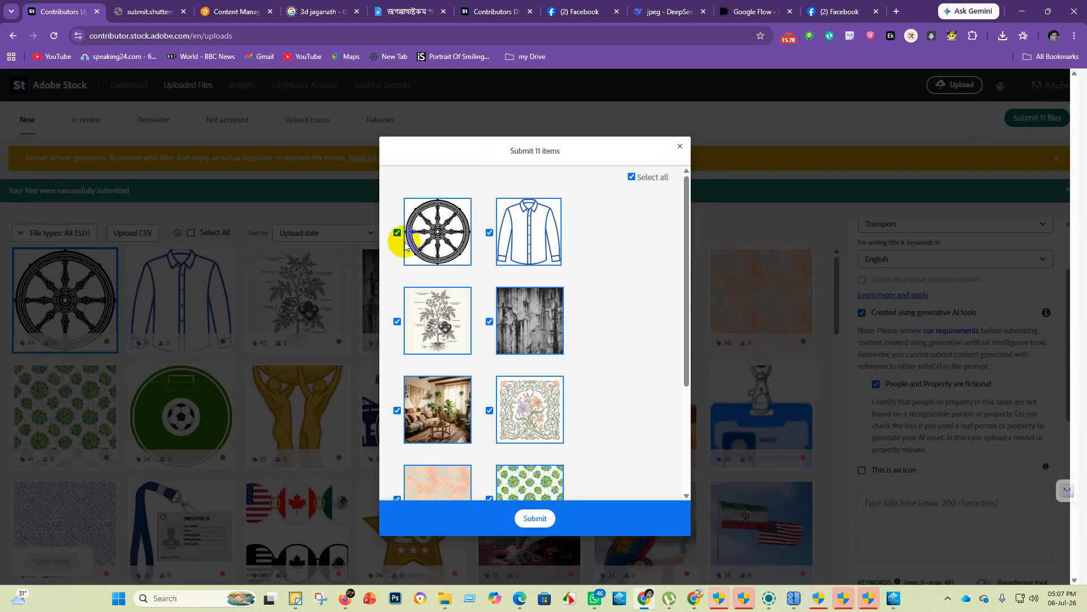
{"action": "left_click", "coordinate": [535, 519]}
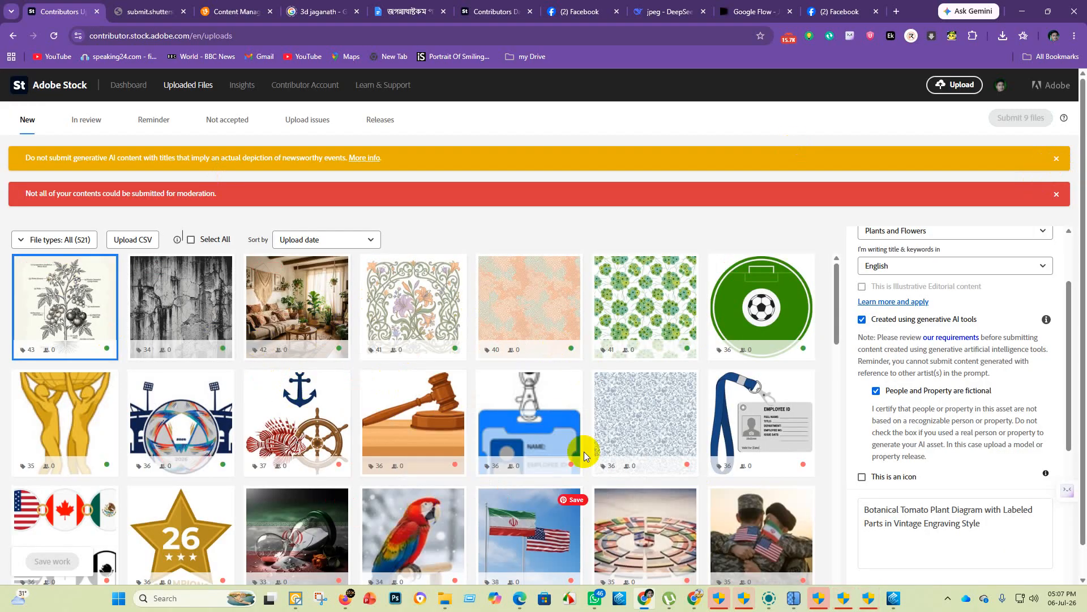
{"action": "scroll", "coordinate": [162, 346], "scroll_direction": "down", "scroll_amount": 4}
{"action": "scroll", "coordinate": [110, 358], "scroll_direction": "up", "scroll_amount": 5}
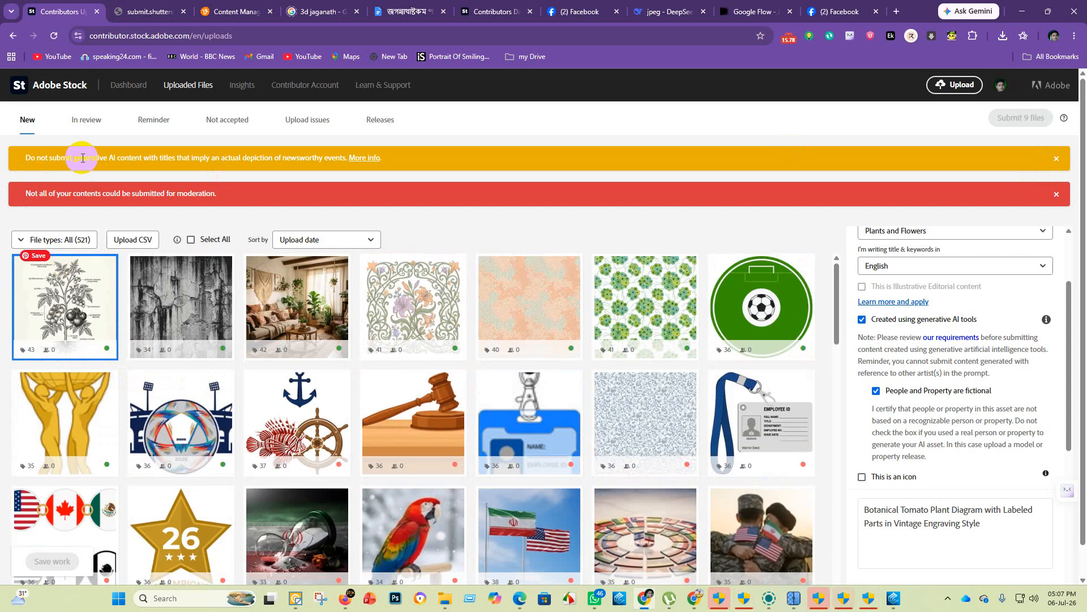
Step: Open the list of files in review and look through it to the end
{"action": "left_click", "coordinate": [78, 125]}
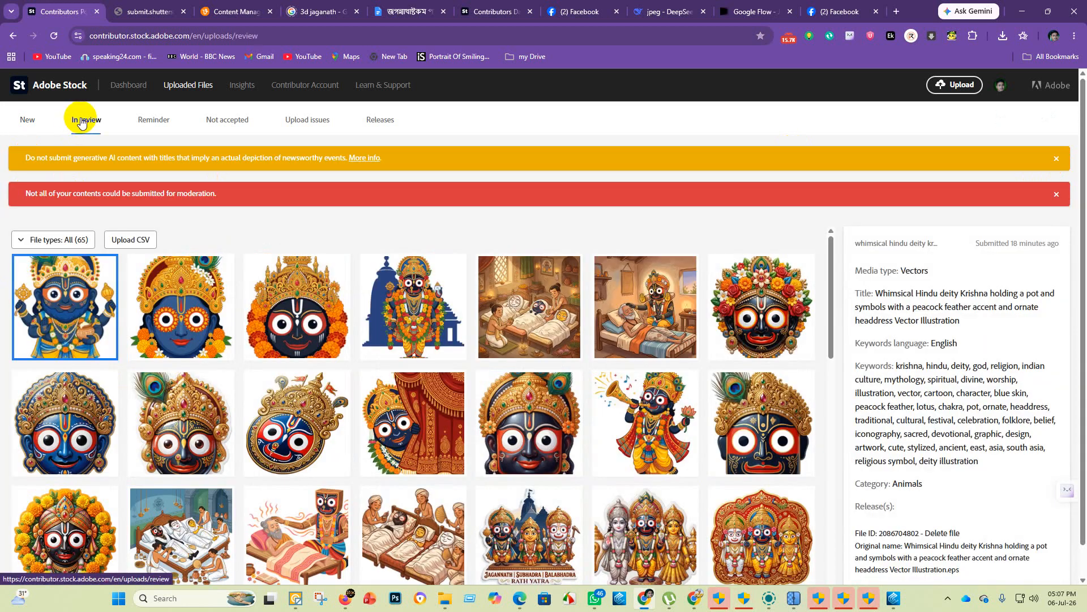
{"action": "scroll", "coordinate": [278, 351], "scroll_direction": "down", "scroll_amount": 7}
{"action": "scroll", "coordinate": [342, 407], "scroll_direction": "down", "scroll_amount": 2}
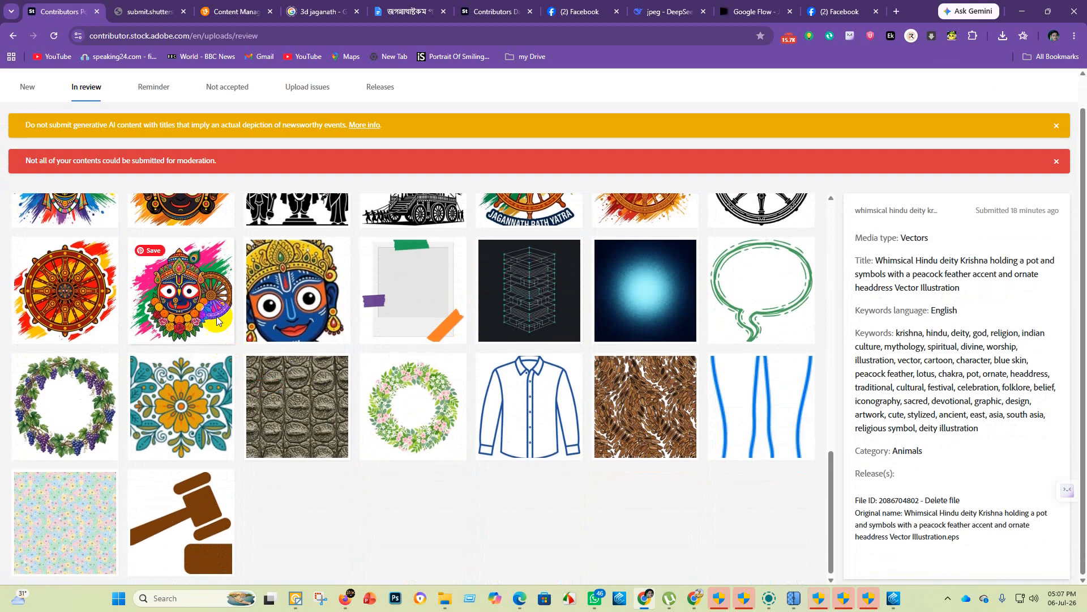
{"action": "scroll", "coordinate": [187, 278], "scroll_direction": "up", "scroll_amount": 7}
Step: Open the Adobe Stock dashboard and examine the yearly earnings and the portfolio files with their download counts
{"action": "left_click", "coordinate": [130, 89]}
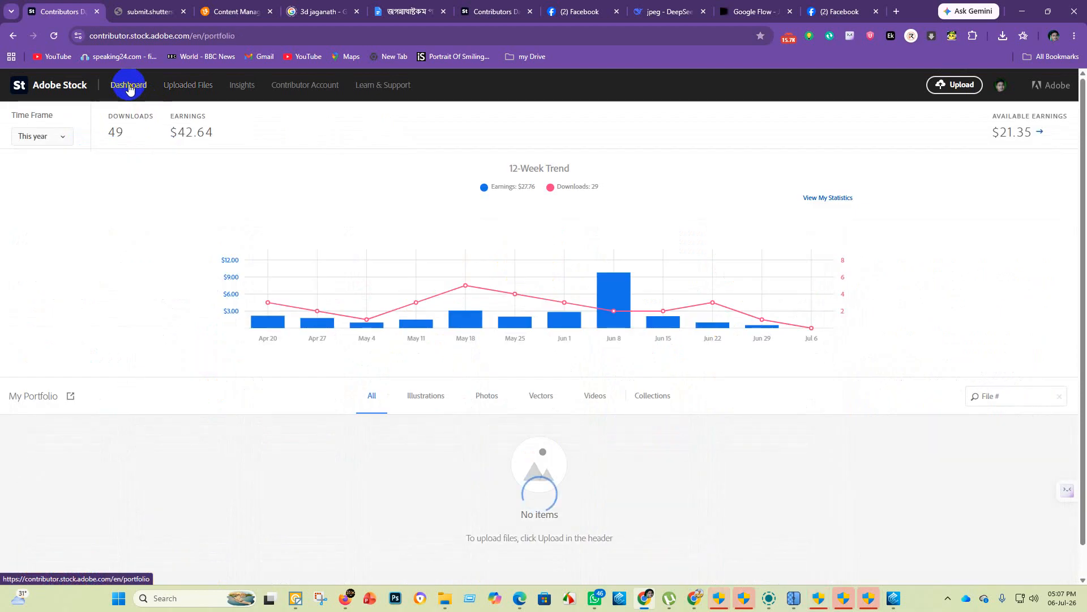
{"action": "scroll", "coordinate": [301, 306], "scroll_direction": "down", "scroll_amount": 10}
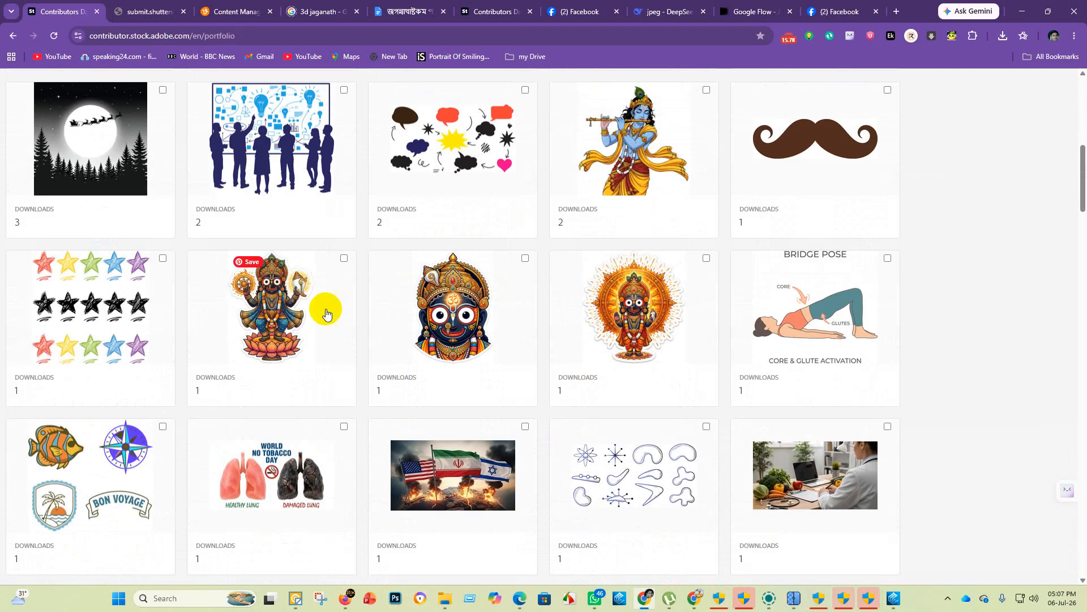
{"action": "scroll", "coordinate": [327, 313], "scroll_direction": "up", "scroll_amount": 4}
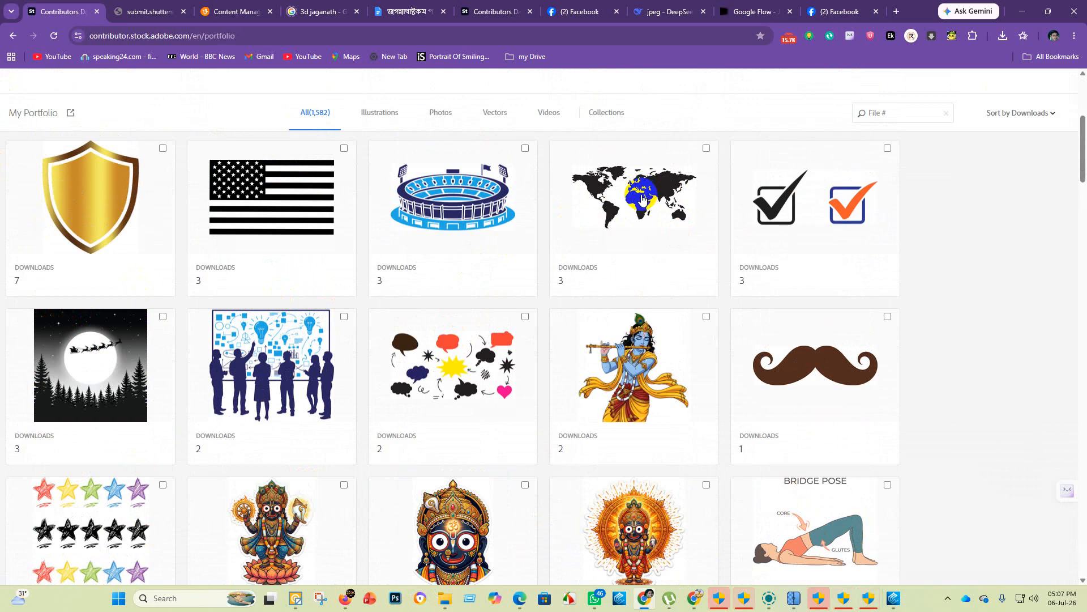
{"action": "scroll", "coordinate": [842, 372], "scroll_direction": "down", "scroll_amount": 4}
{"action": "scroll", "coordinate": [817, 231], "scroll_direction": "up", "scroll_amount": 3}
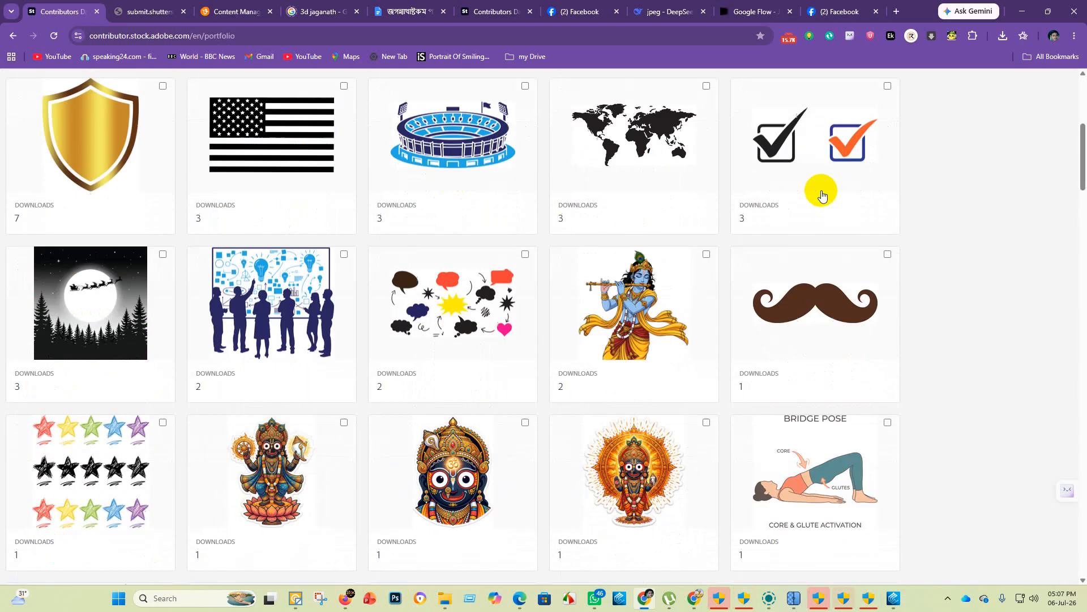
{"action": "scroll", "coordinate": [347, 372], "scroll_direction": "down", "scroll_amount": 17}
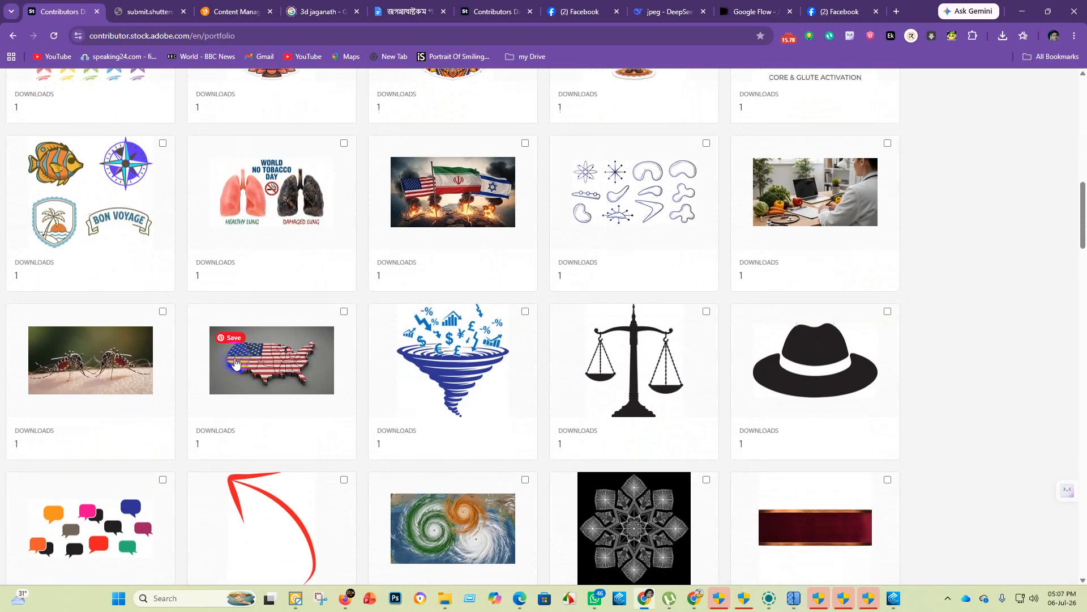
{"action": "scroll", "coordinate": [281, 351], "scroll_direction": "up", "scroll_amount": 2}
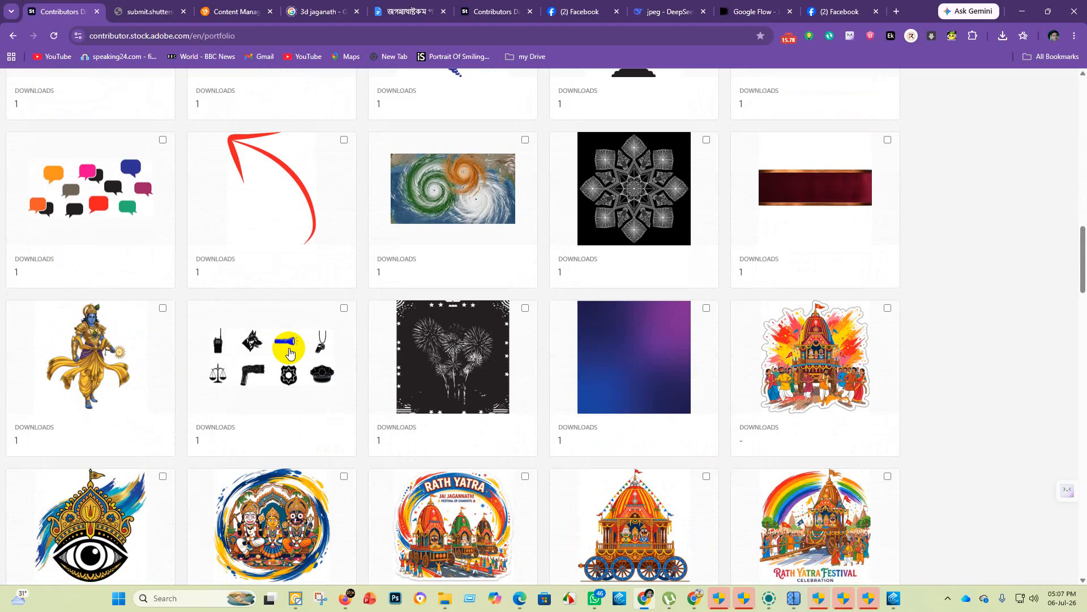
{"action": "scroll", "coordinate": [286, 357], "scroll_direction": "down", "scroll_amount": 4}
{"action": "scroll", "coordinate": [256, 367], "scroll_direction": "down", "scroll_amount": 15}
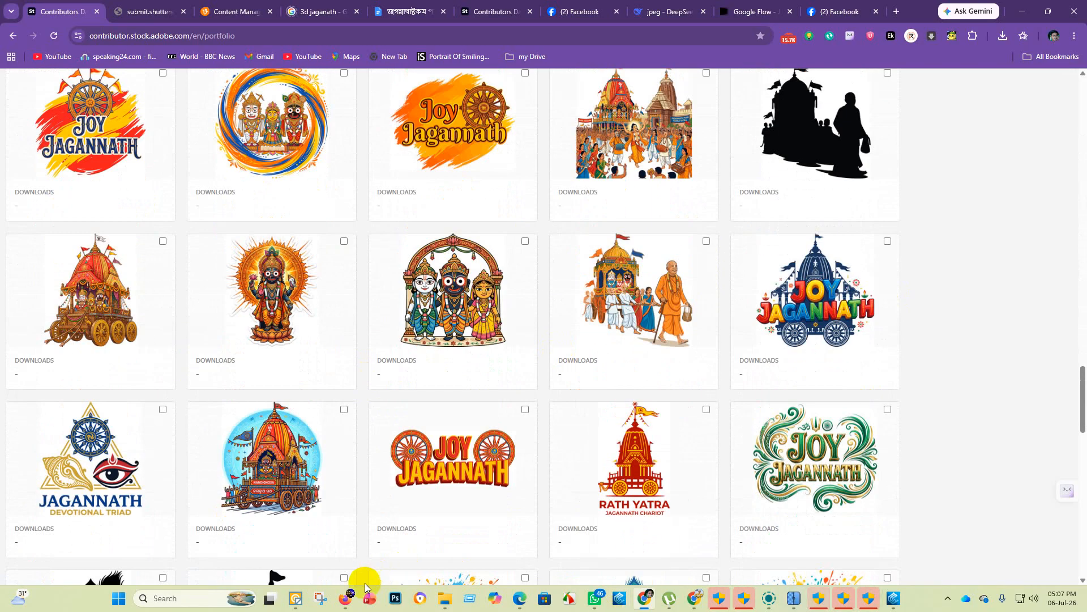
Step: Switch to the Firefox window and view the other Adobe Stock account's earnings and 12-week trend
{"action": "left_click", "coordinate": [345, 596]}
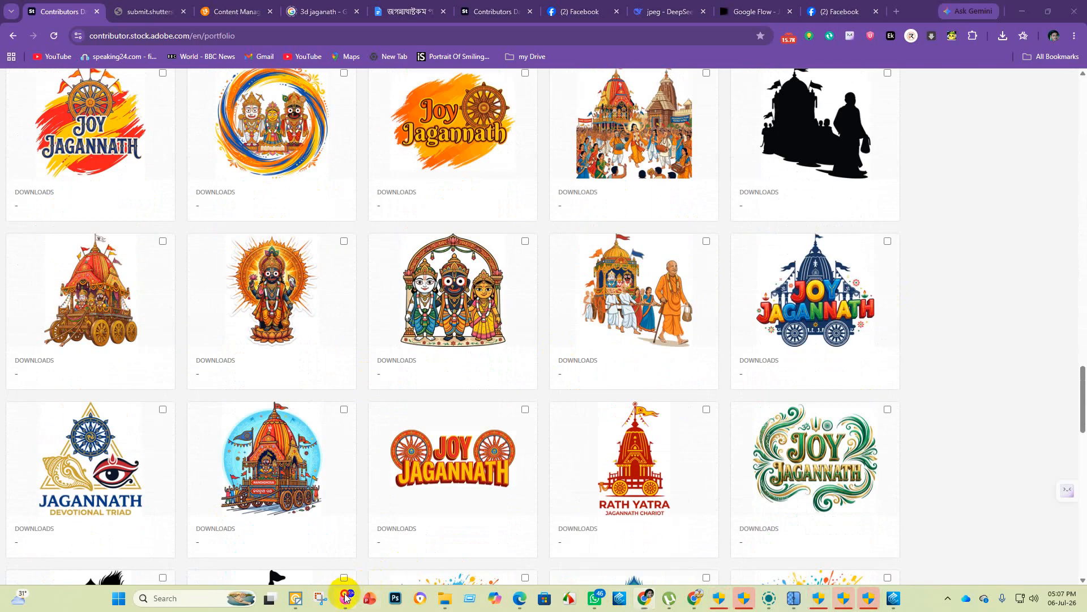
{"action": "scroll", "coordinate": [175, 306], "scroll_direction": "up", "scroll_amount": 17}
{"action": "scroll", "coordinate": [168, 318], "scroll_direction": "up", "scroll_amount": 20}
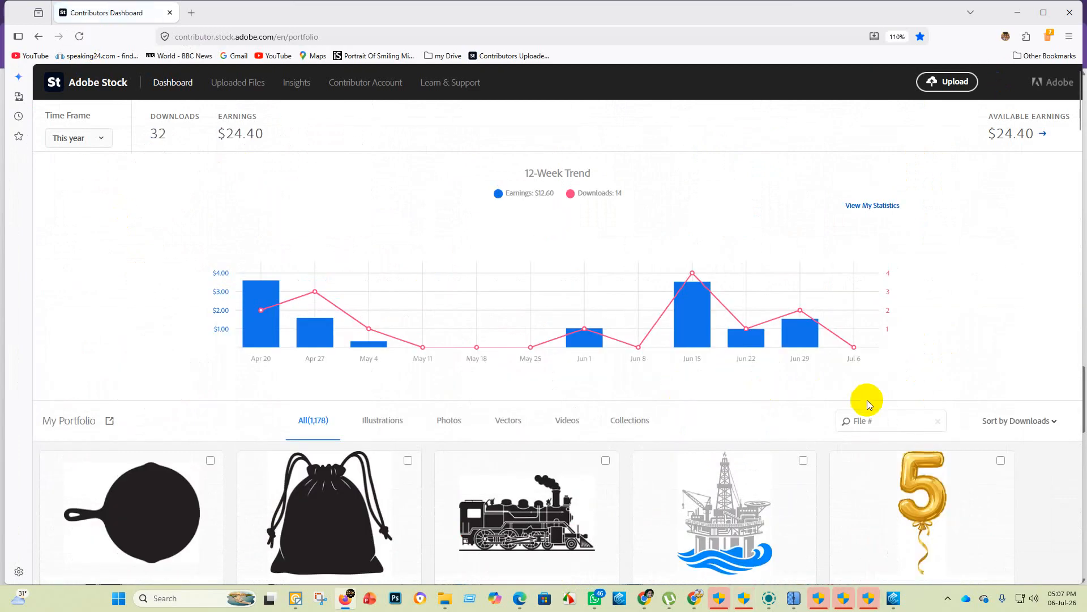
Step: Switch to the Edge window and open the dashboard of the Adobe Stock contributor account there
{"action": "mouse_move", "coordinate": [639, 592]}
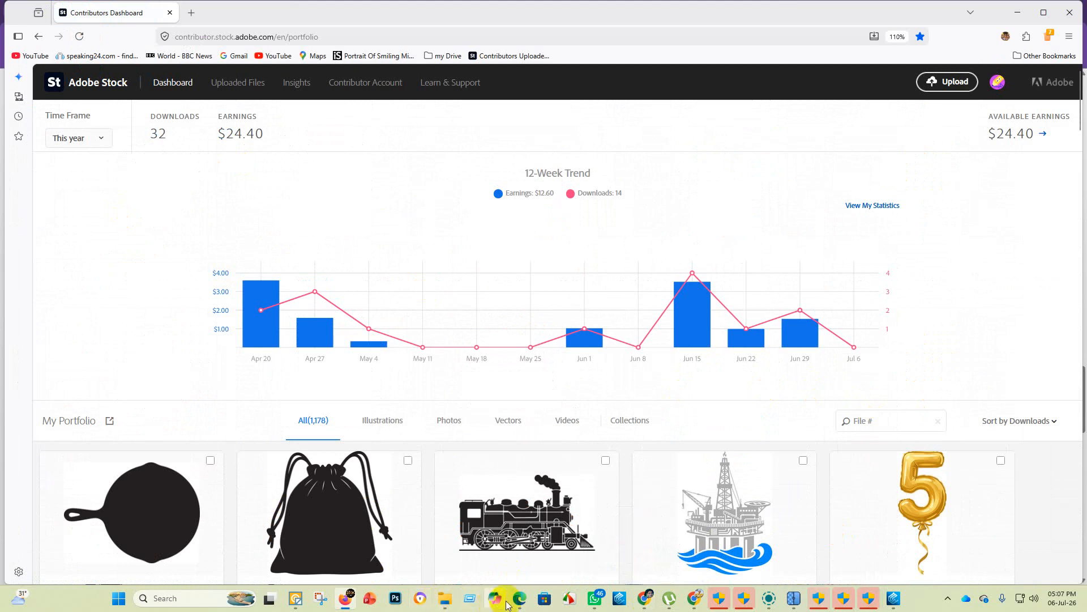
{"action": "left_click", "coordinate": [540, 579]}
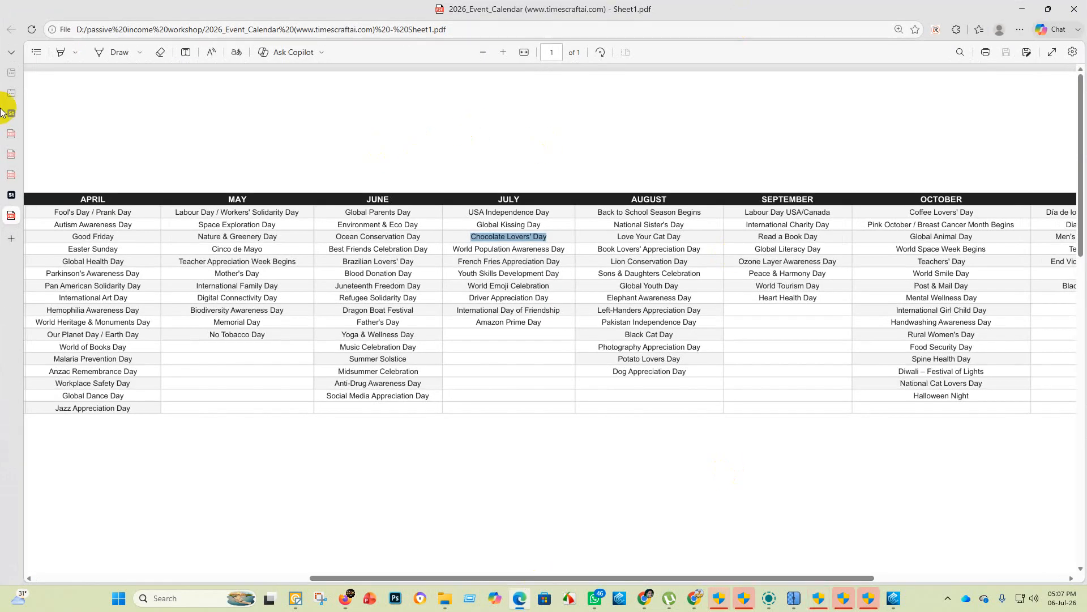
{"action": "mouse_move", "coordinate": [8, 202]}
{"action": "left_click", "coordinate": [57, 195]}
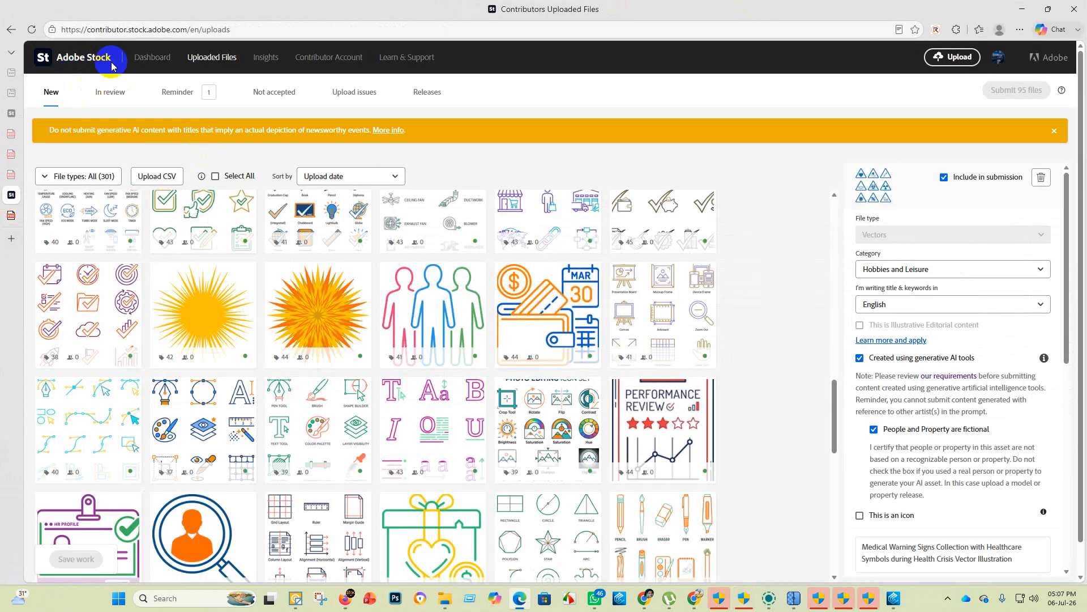
{"action": "left_click", "coordinate": [151, 57]}
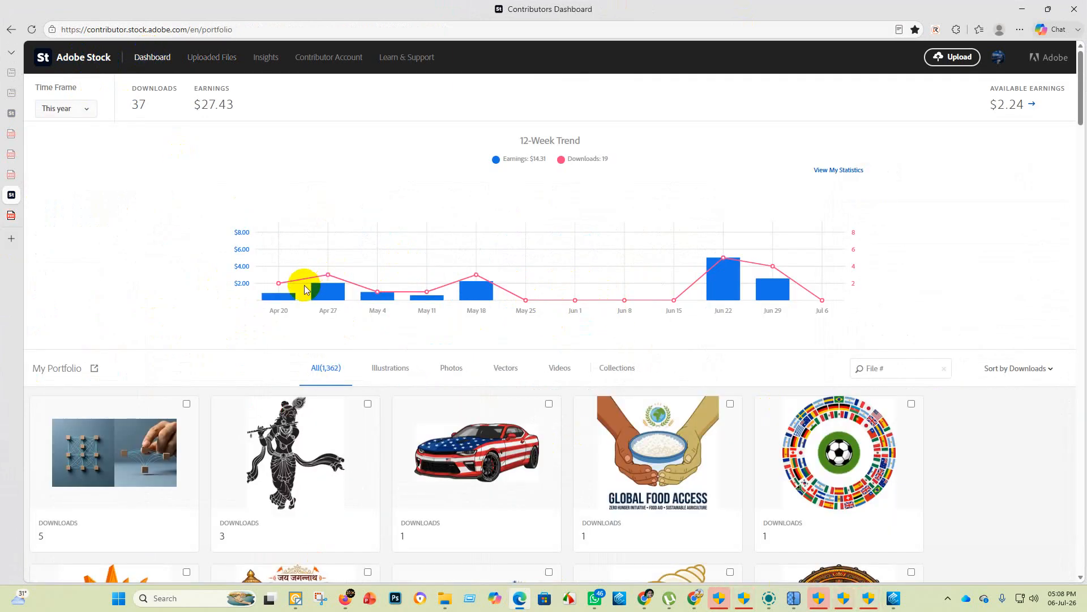
Step: Look through the portfolio files sorted by downloads and examine their download counts, then return to the earnings overview
{"action": "scroll", "coordinate": [305, 289], "scroll_direction": "down", "scroll_amount": 4}
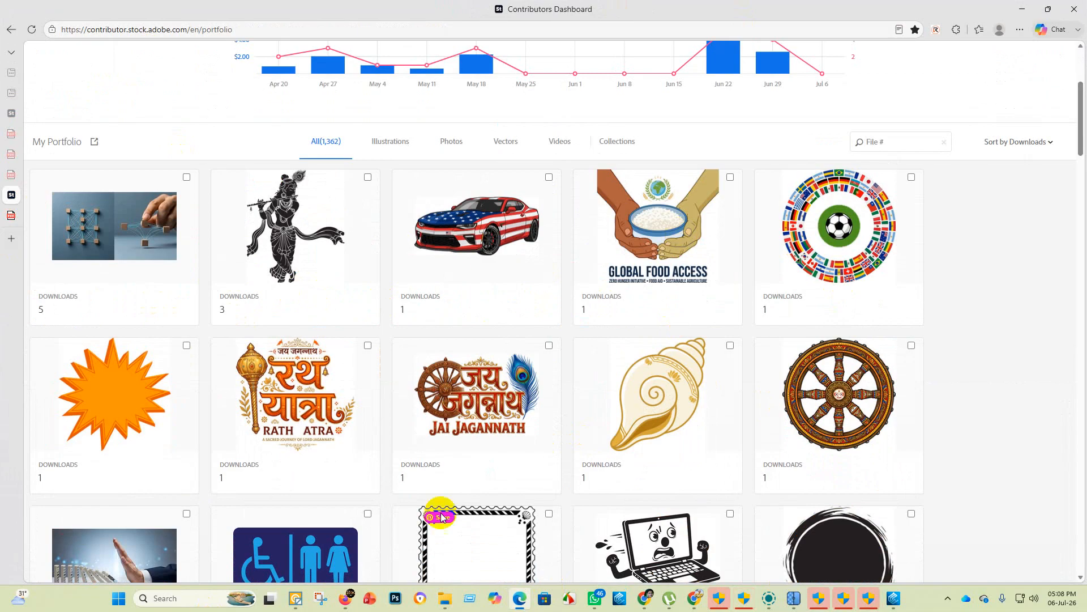
{"action": "scroll", "coordinate": [170, 294], "scroll_direction": "down", "scroll_amount": 5}
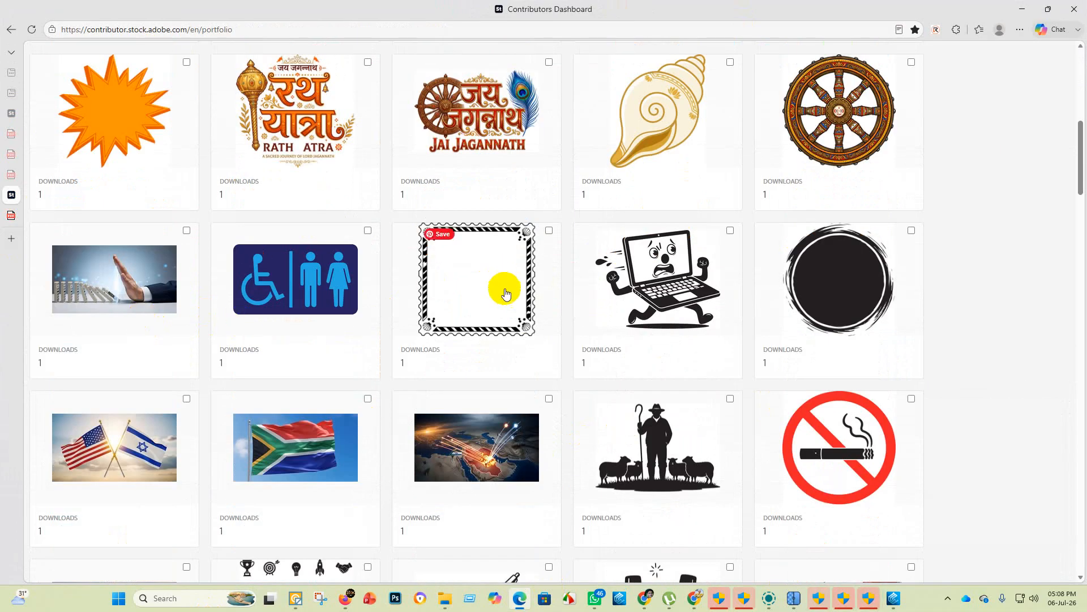
{"action": "scroll", "coordinate": [527, 306], "scroll_direction": "down", "scroll_amount": 4}
{"action": "scroll", "coordinate": [553, 321], "scroll_direction": "down", "scroll_amount": 14}
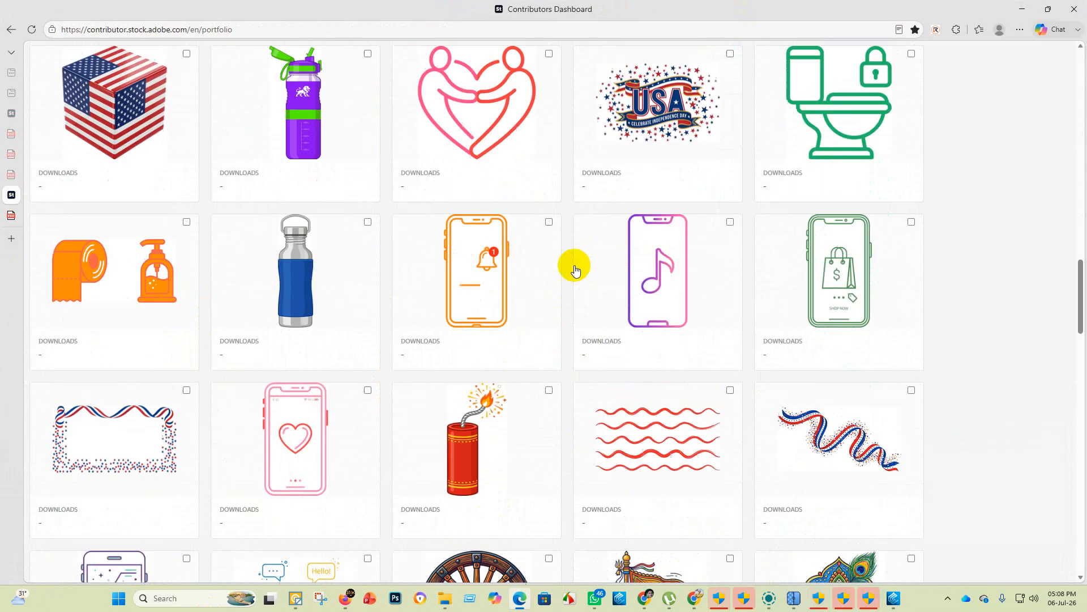
{"action": "scroll", "coordinate": [740, 332], "scroll_direction": "down", "scroll_amount": 13}
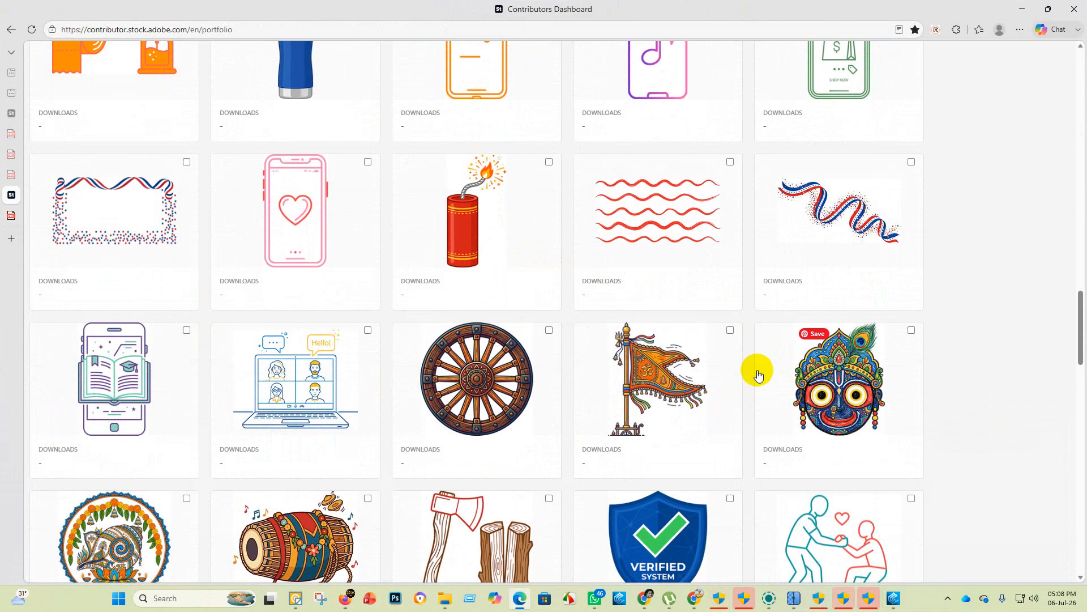
{"action": "scroll", "coordinate": [464, 304], "scroll_direction": "down", "scroll_amount": 12}
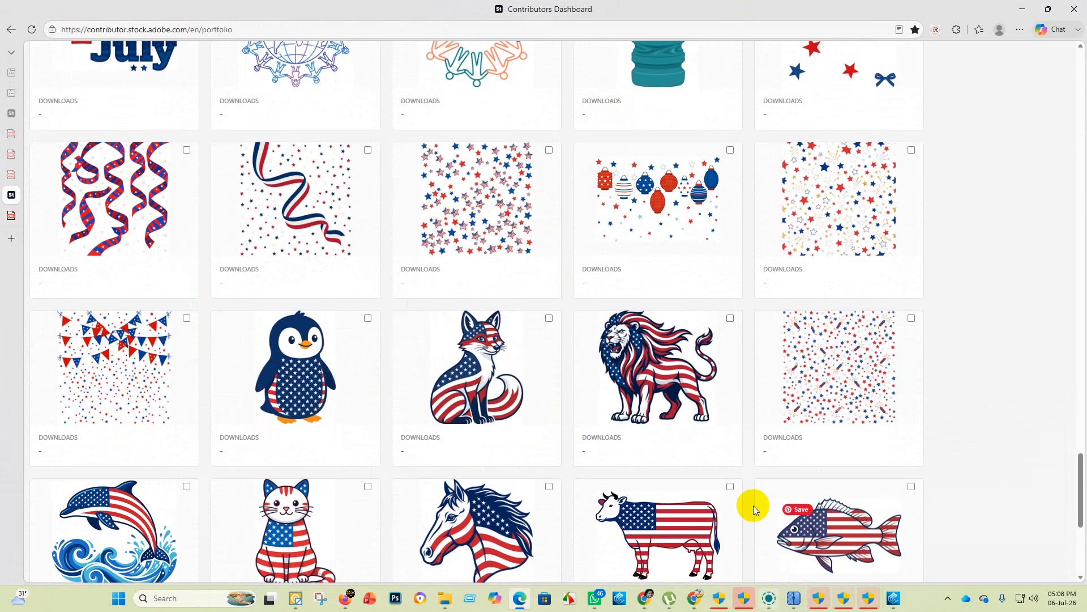
{"action": "scroll", "coordinate": [461, 308], "scroll_direction": "down", "scroll_amount": 5}
{"action": "scroll", "coordinate": [581, 468], "scroll_direction": "up", "scroll_amount": 6}
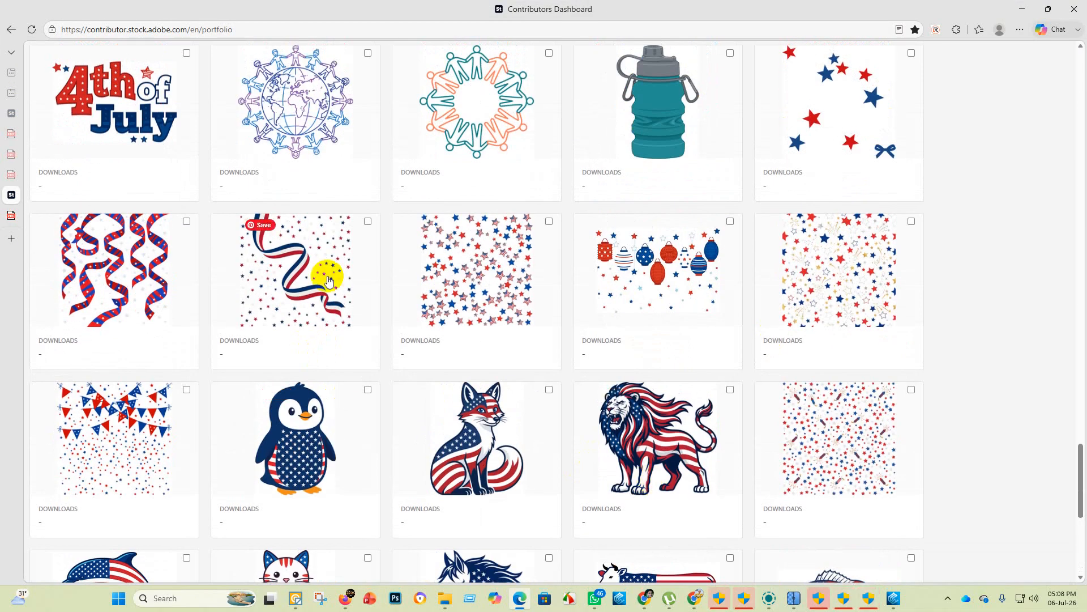
{"action": "scroll", "coordinate": [214, 347], "scroll_direction": "down", "scroll_amount": 3}
{"action": "scroll", "coordinate": [317, 260], "scroll_direction": "up", "scroll_amount": 20}
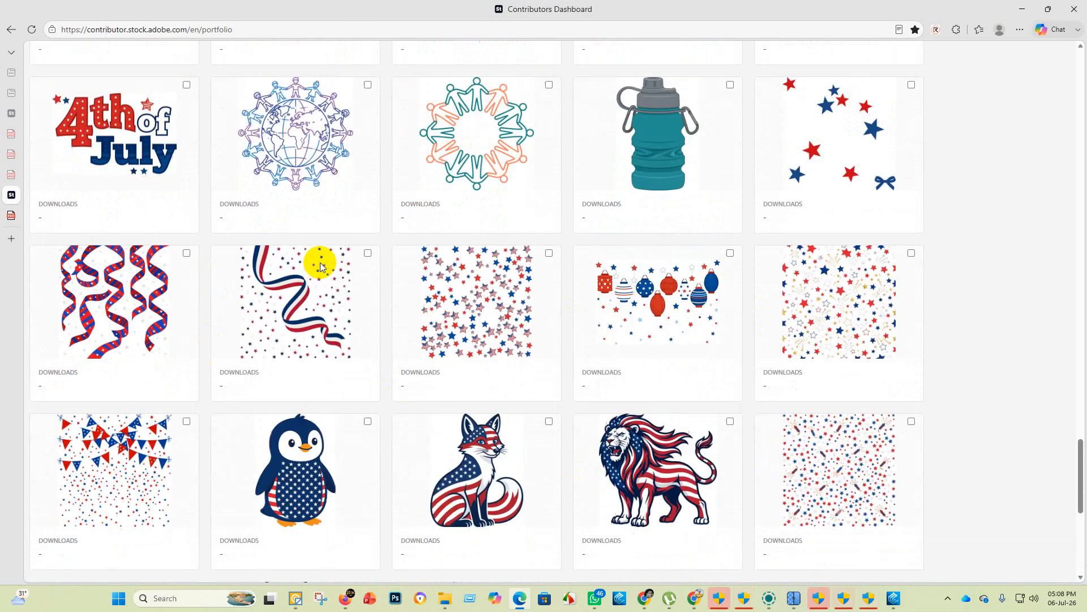
{"action": "scroll", "coordinate": [290, 318], "scroll_direction": "up", "scroll_amount": 20}
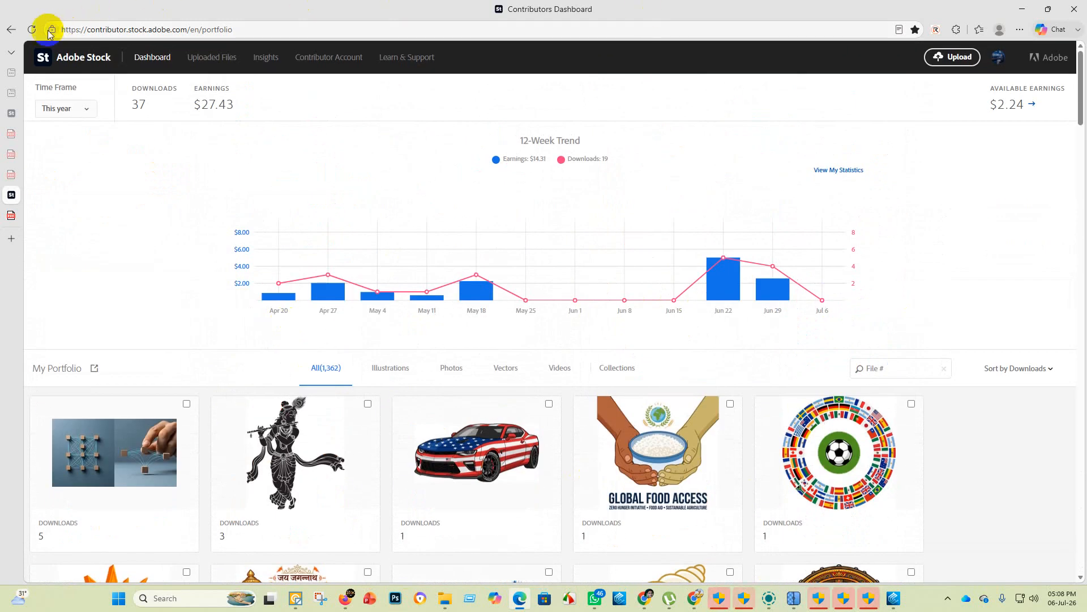
Step: Reload the dashboard and check the 12-week trend and the most downloaded portfolio files again
{"action": "left_click", "coordinate": [33, 30]}
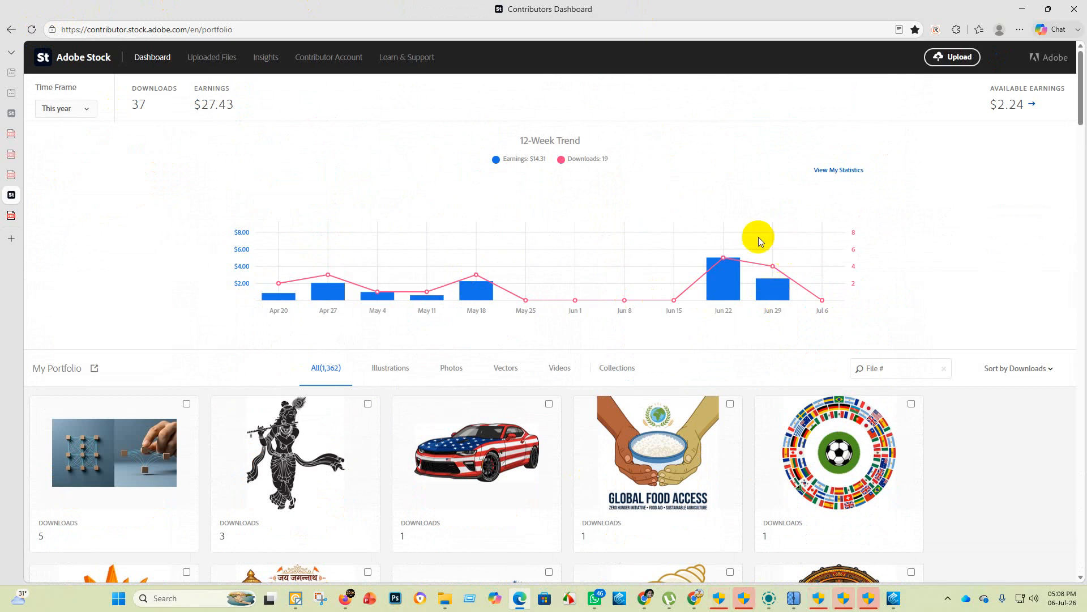
{"action": "scroll", "coordinate": [762, 339], "scroll_direction": "down", "scroll_amount": 5}
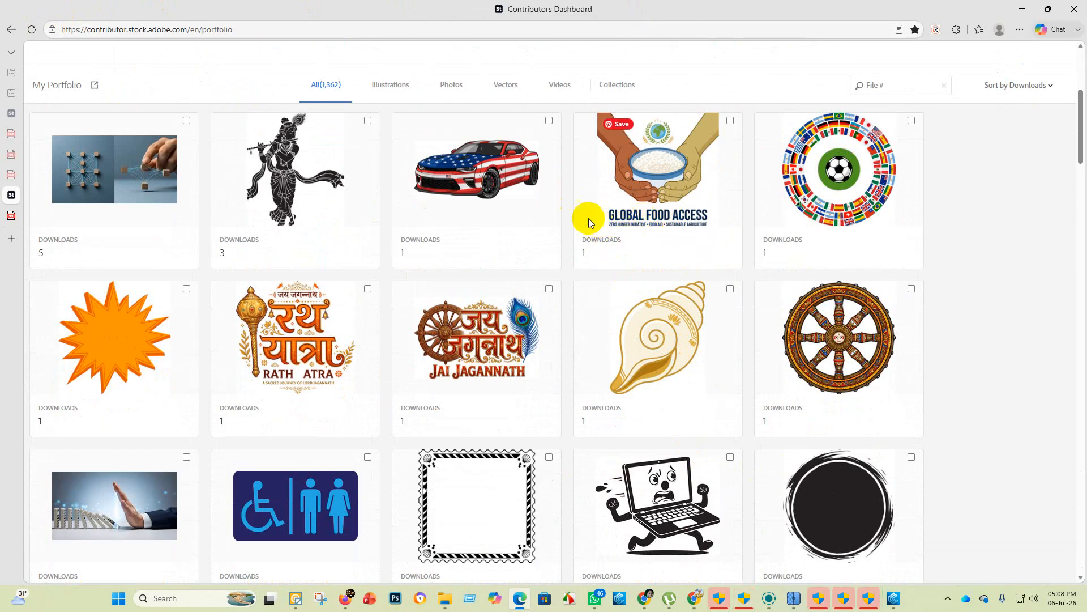
{"action": "scroll", "coordinate": [623, 371], "scroll_direction": "down", "scroll_amount": 2}
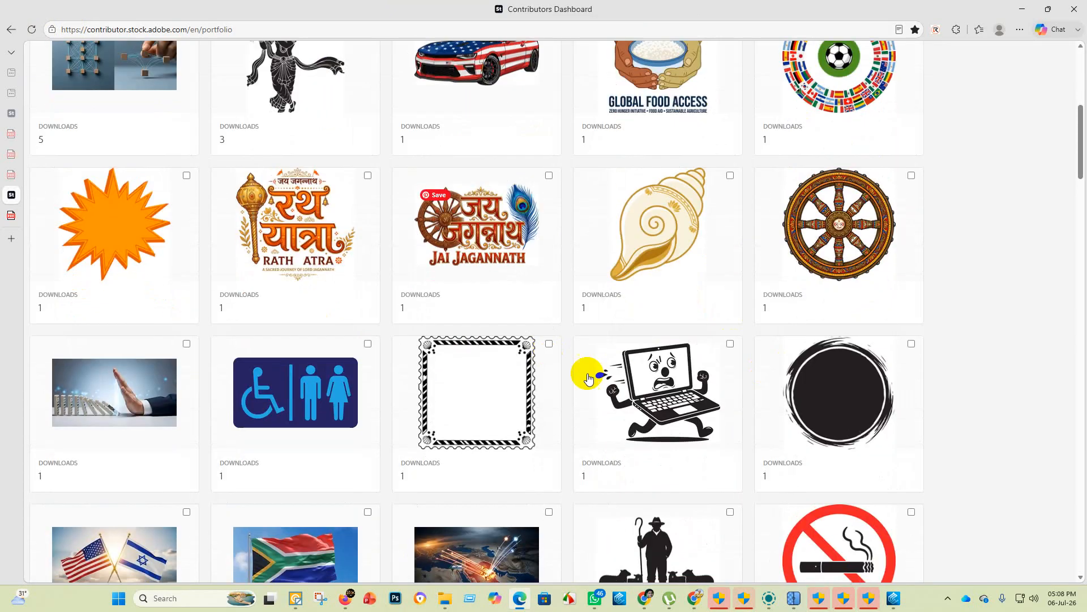
{"action": "scroll", "coordinate": [589, 376], "scroll_direction": "up", "scroll_amount": 7}
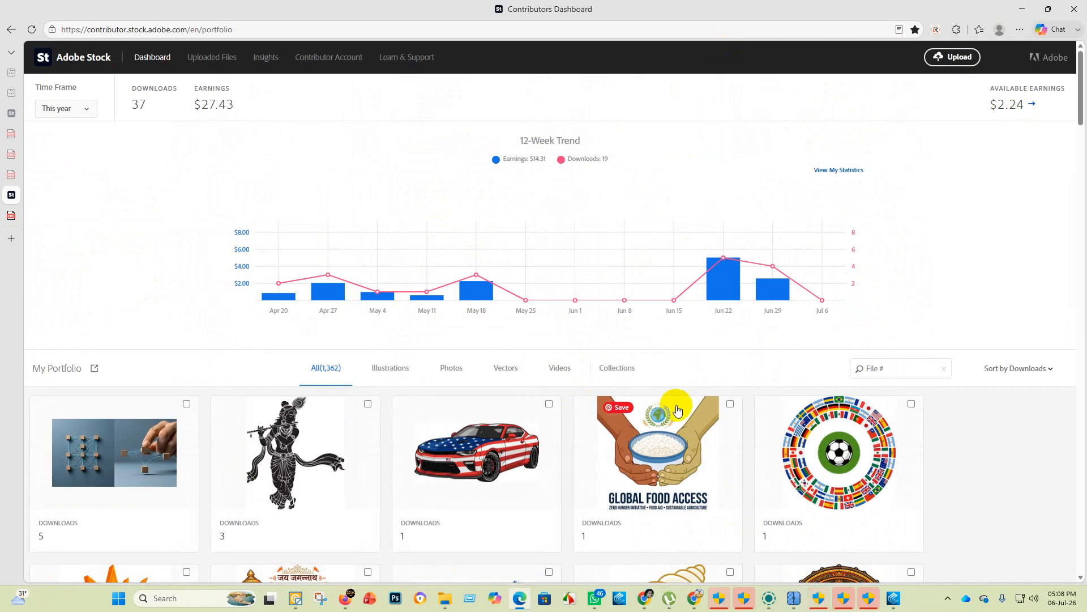